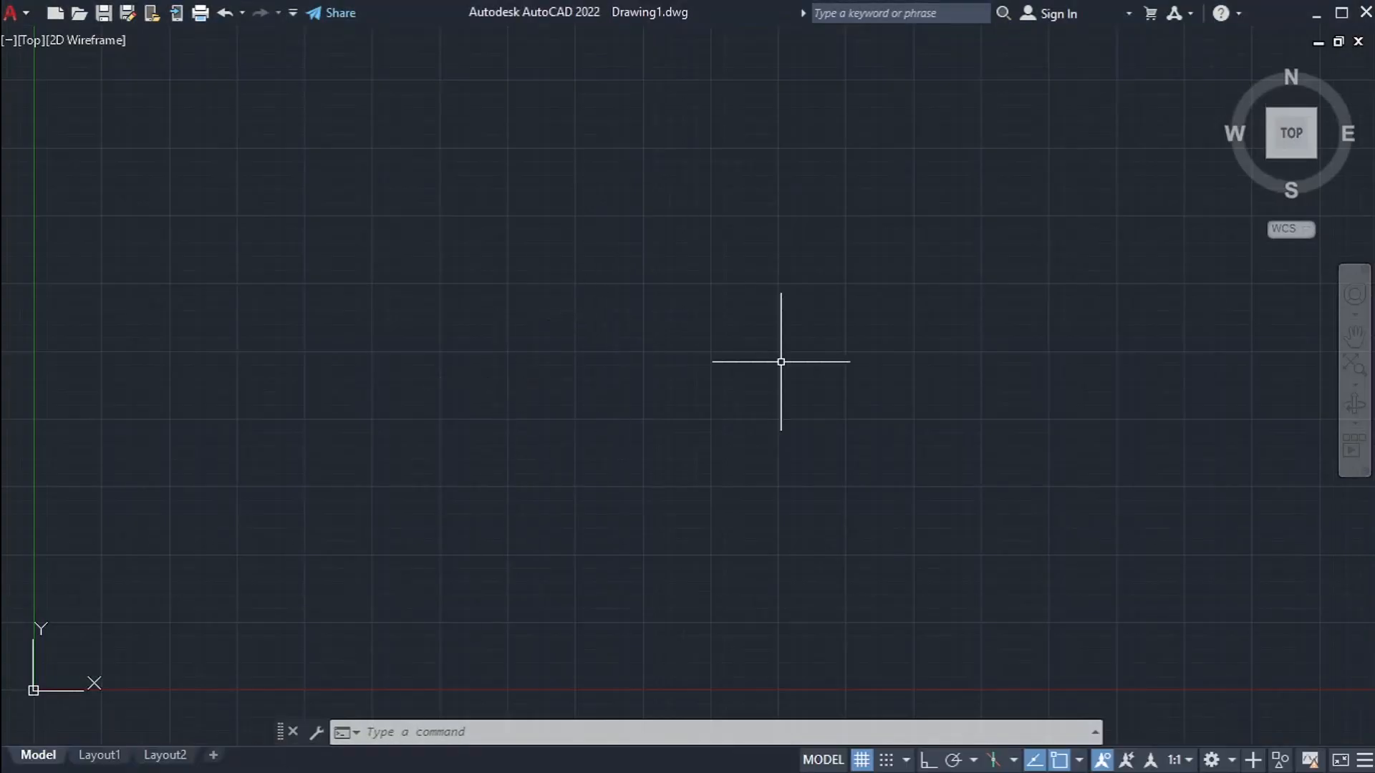
Switch the workspace from Drafting & Annotation to 3D Basics.
{"action": "left_click", "coordinate": [1212, 761]}
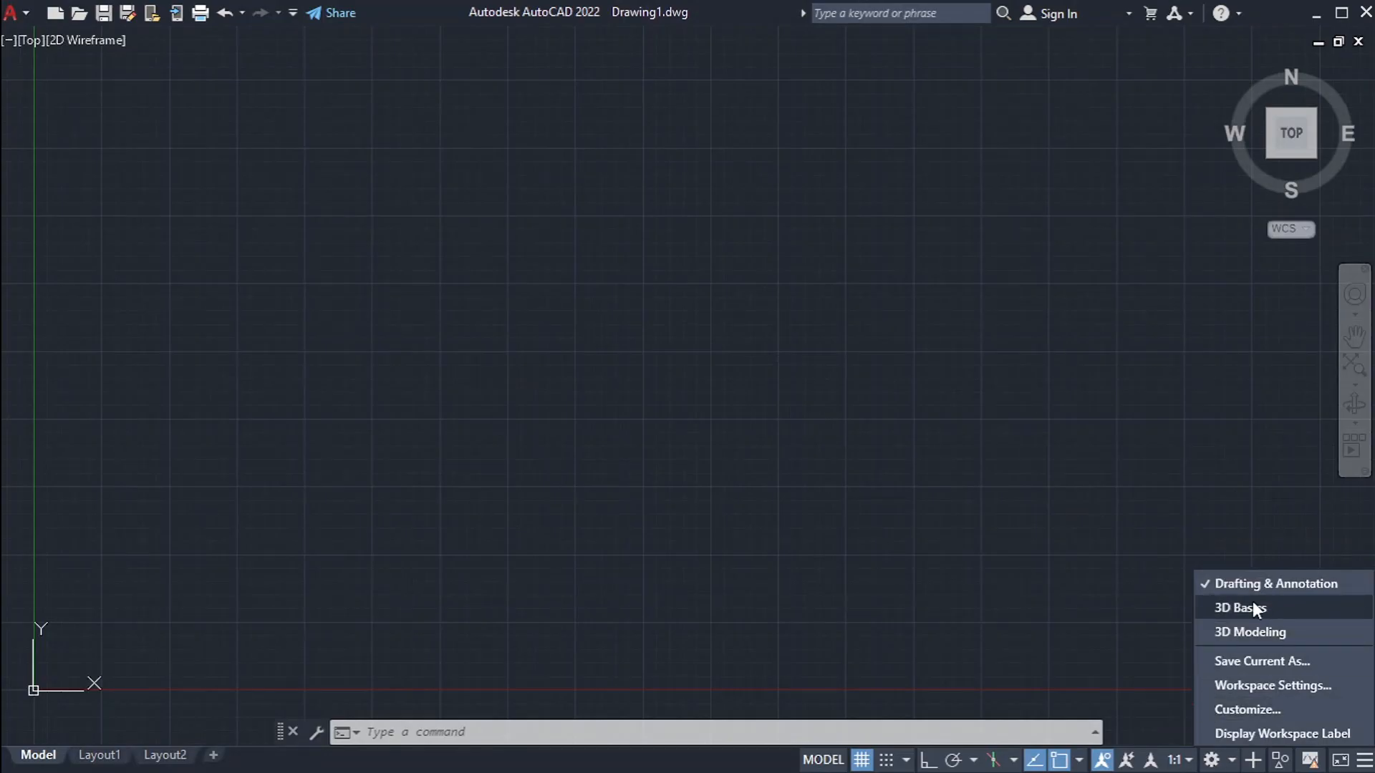
{"action": "left_click", "coordinate": [1279, 614]}
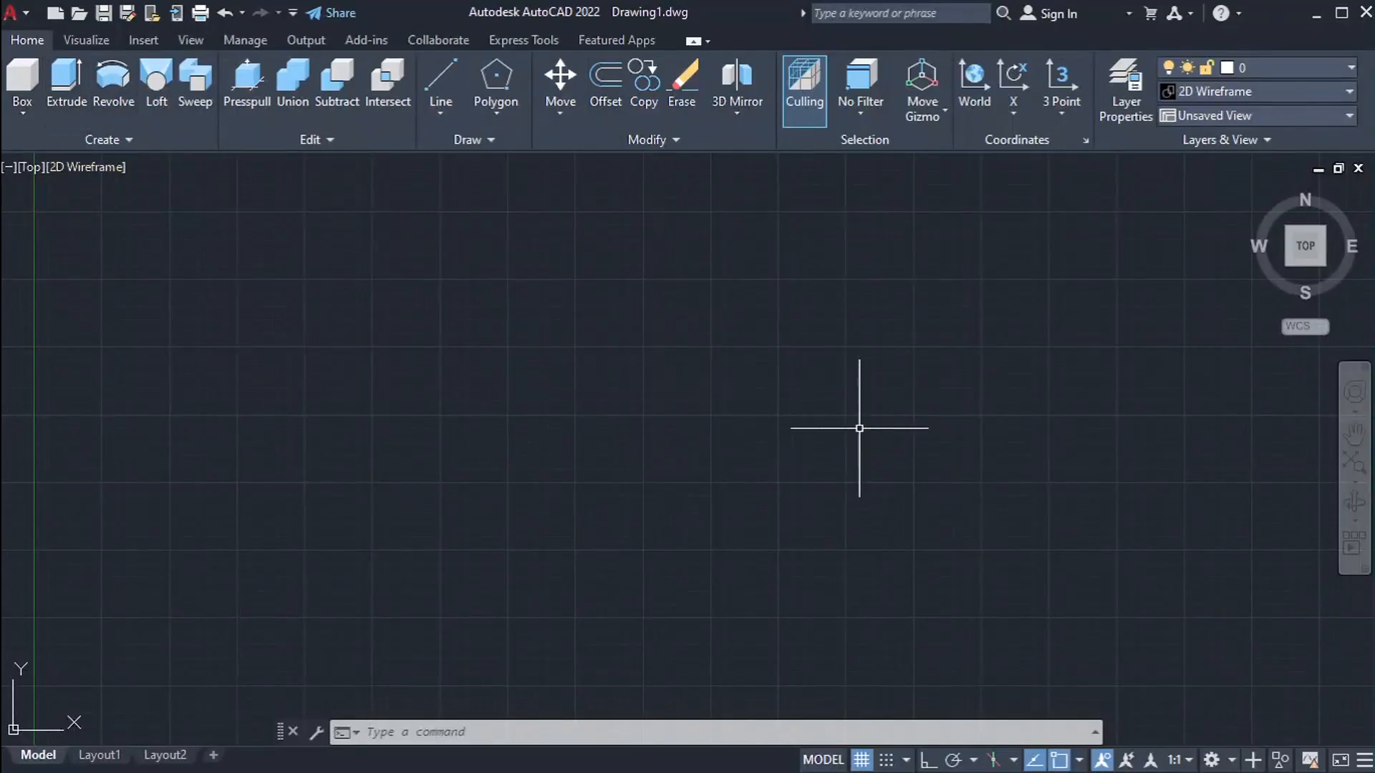
Examine the empty model space from the top, from below and in SE Isometric view by orbiting and using the ViewCube.
{"action": "middle_click_drag", "start_coordinate": [901, 527], "coordinate": [884, 439], "text": "shift"}
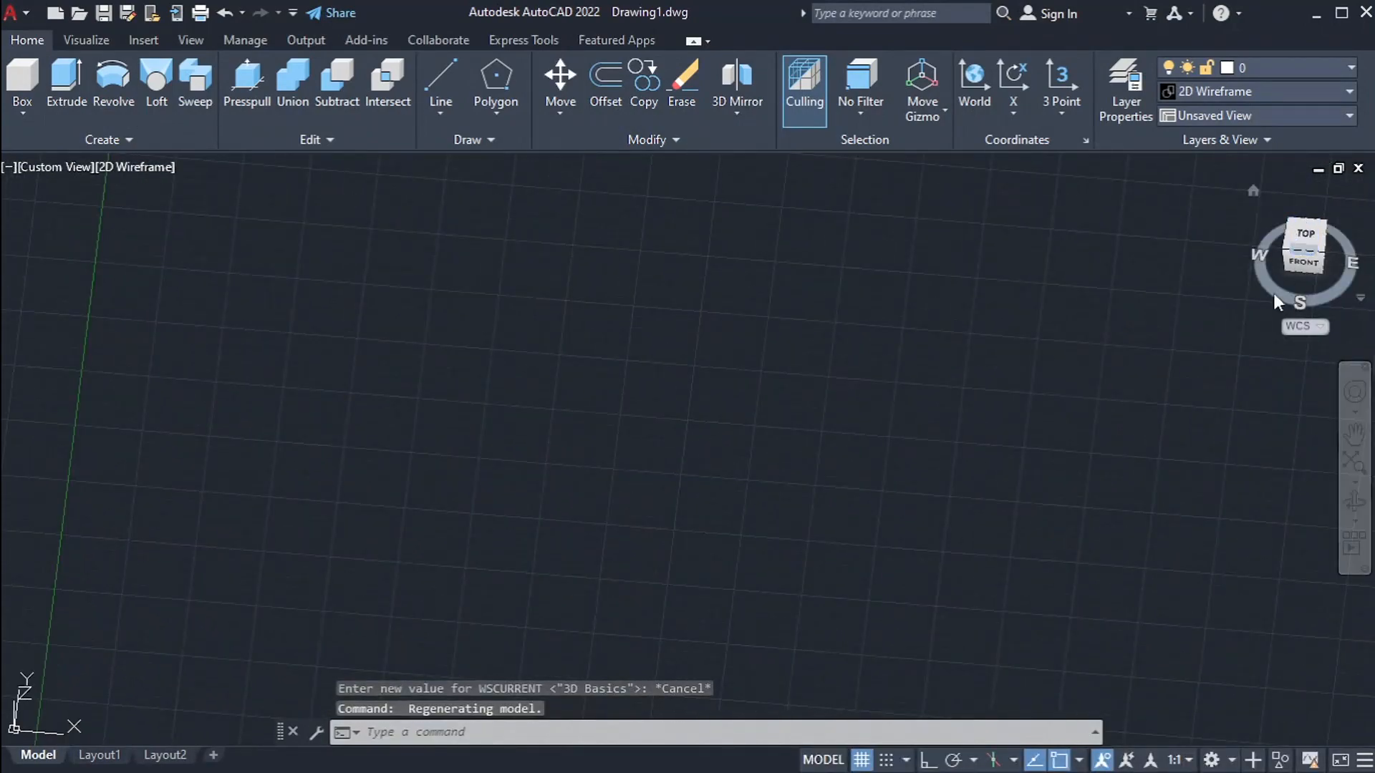
{"action": "mouse_move", "coordinate": [890, 375]}
{"action": "middle_mouse_down", "text": "shift"}
{"action": "mouse_move", "coordinate": [909, 472]}
{"action": "mouse_move", "coordinate": [826, 289]}
{"action": "mouse_move", "coordinate": [881, 390]}
{"action": "middle_mouse_up", "text": "shift"}
{"action": "left_click", "coordinate": [1292, 230]}
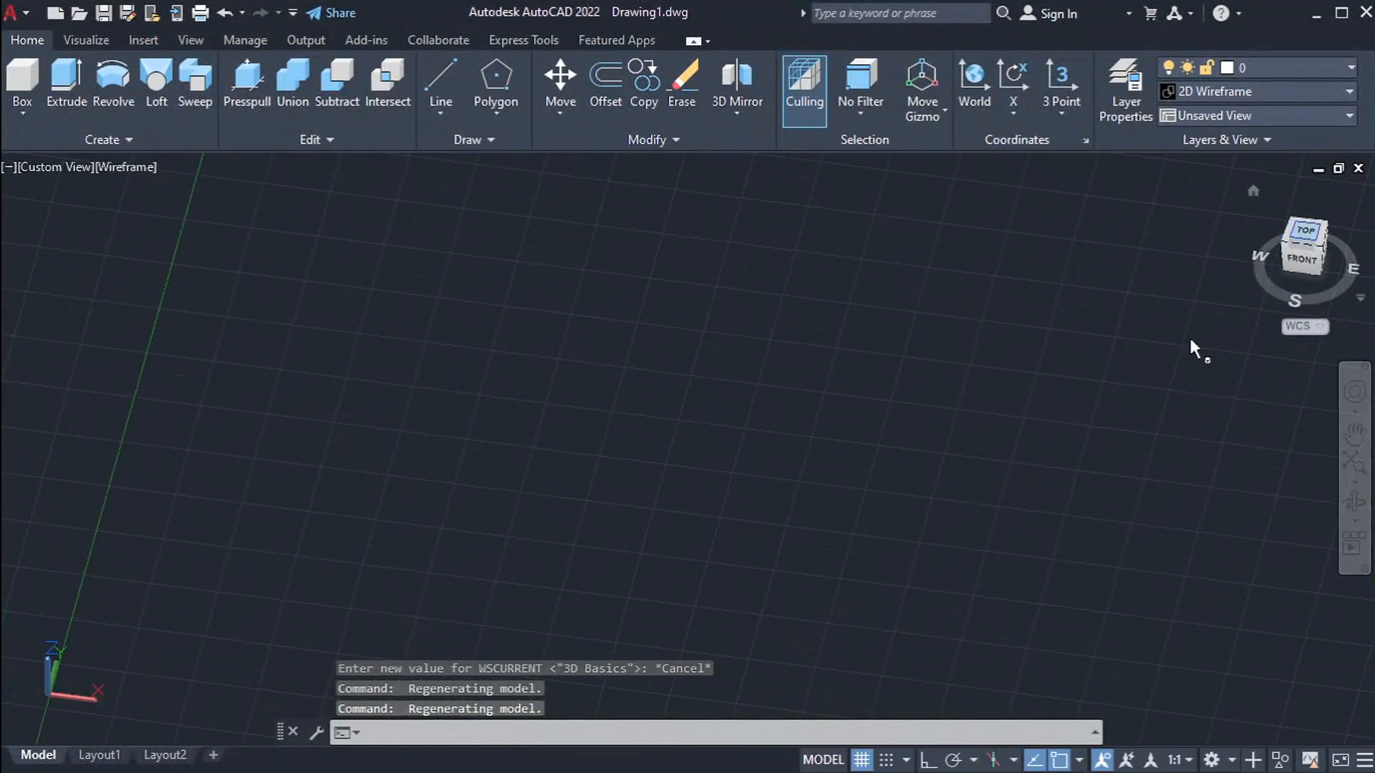
{"action": "middle_click_drag", "start_coordinate": [958, 348], "coordinate": [599, 385]}
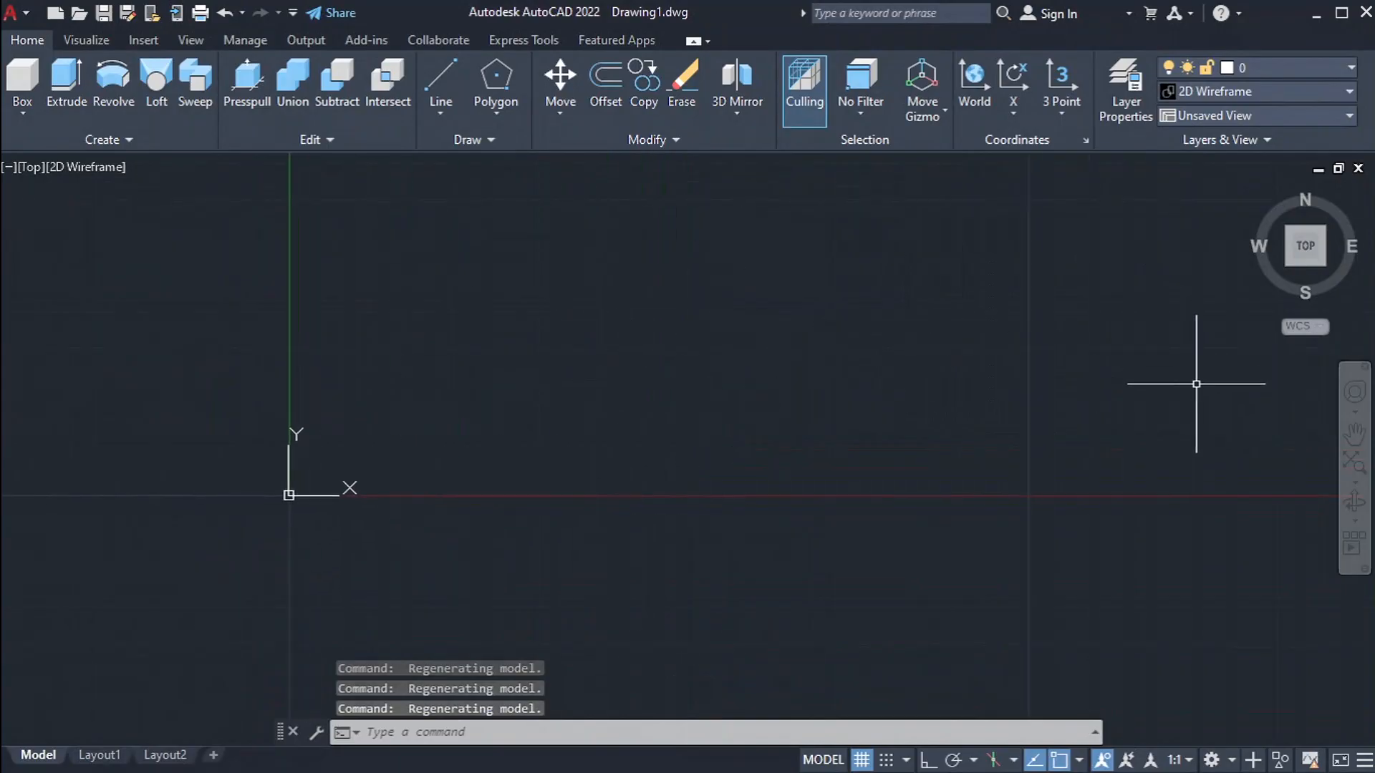
{"action": "left_click", "coordinate": [1322, 262]}
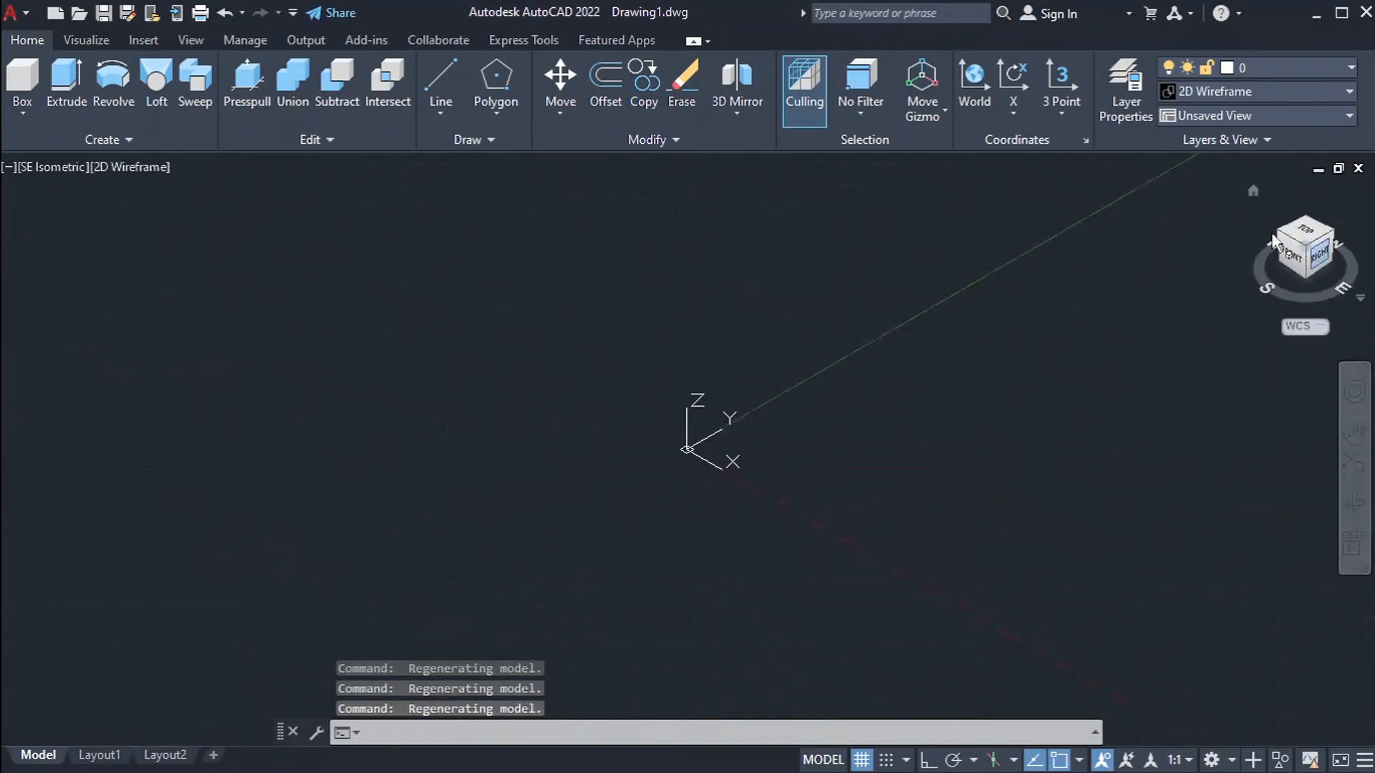
{"action": "middle_click_drag", "start_coordinate": [1098, 373], "coordinate": [861, 369]}
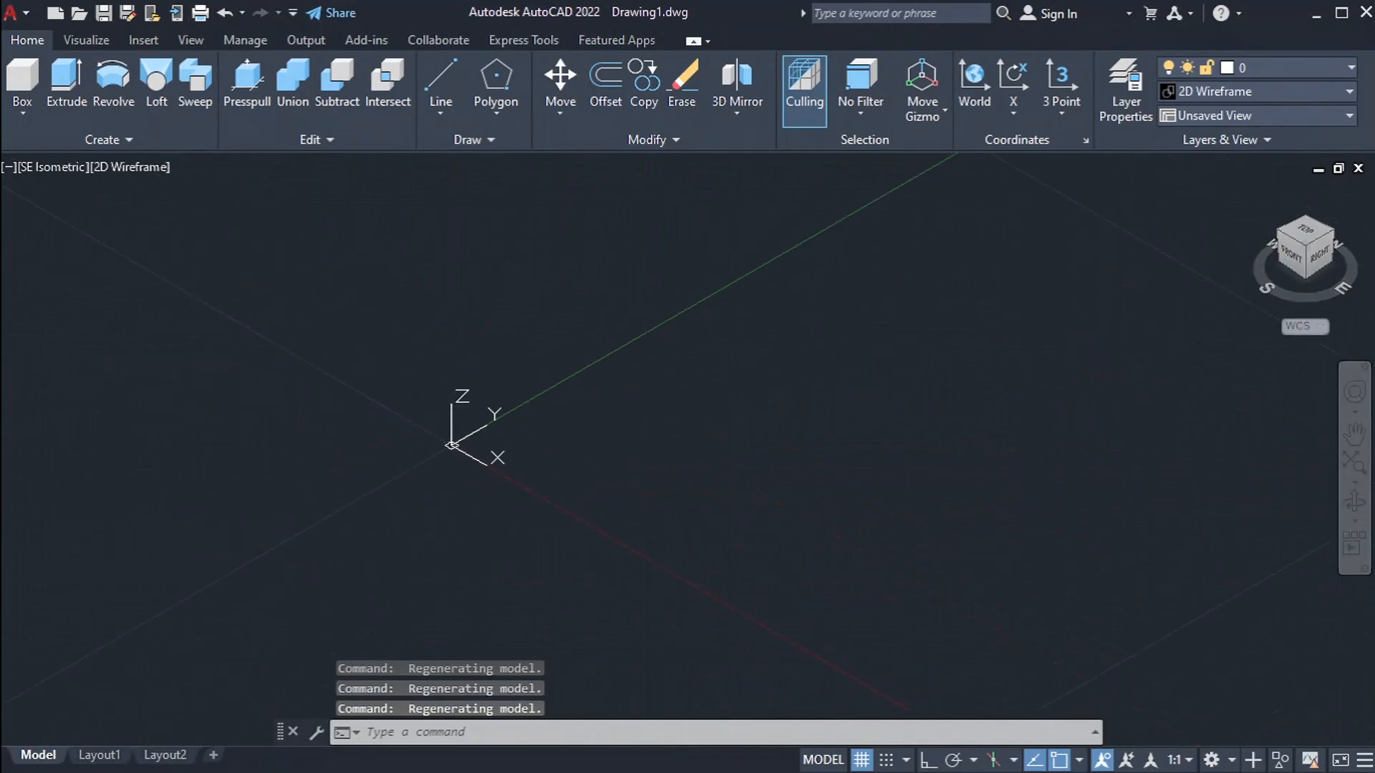
{"action": "left_click_drag", "start_coordinate": [1333, 239], "coordinate": [1284, 263]}
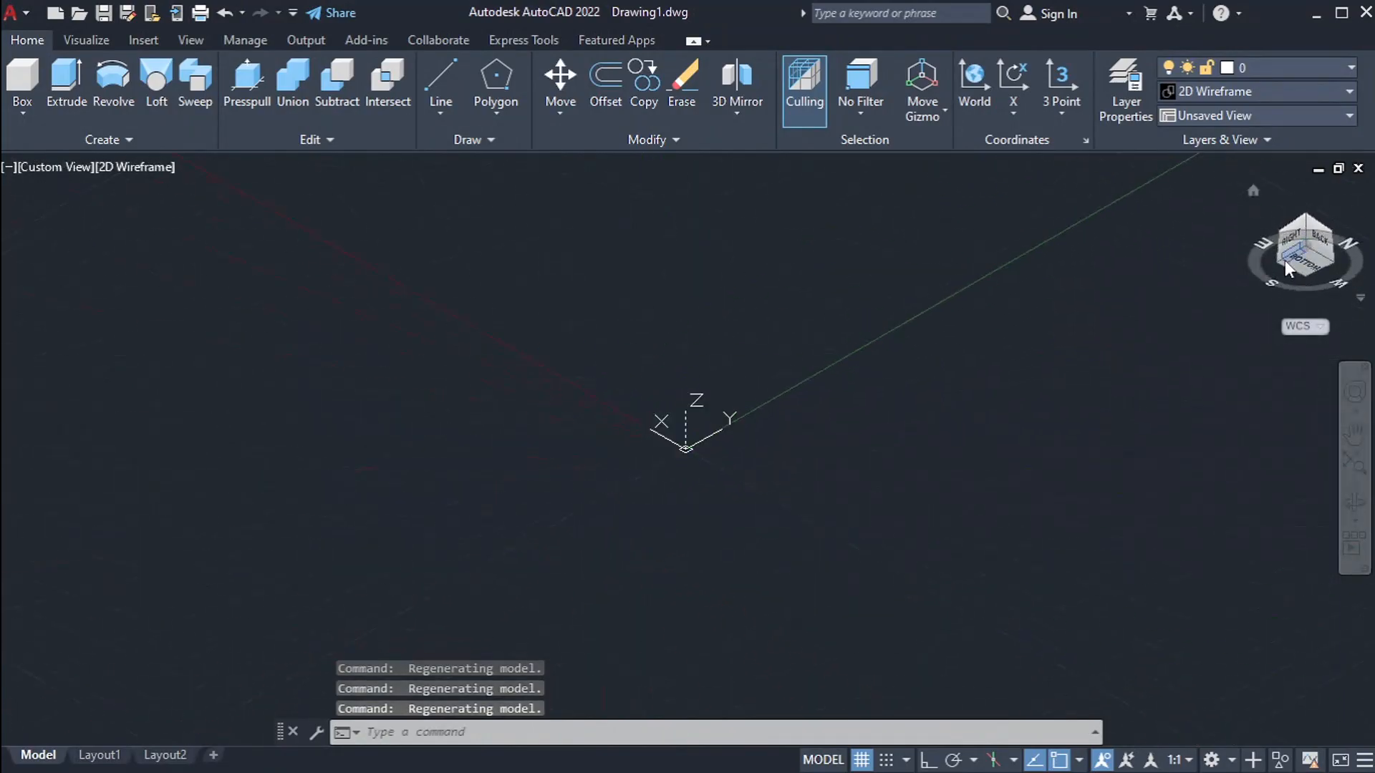
{"action": "left_click", "coordinate": [1284, 262]}
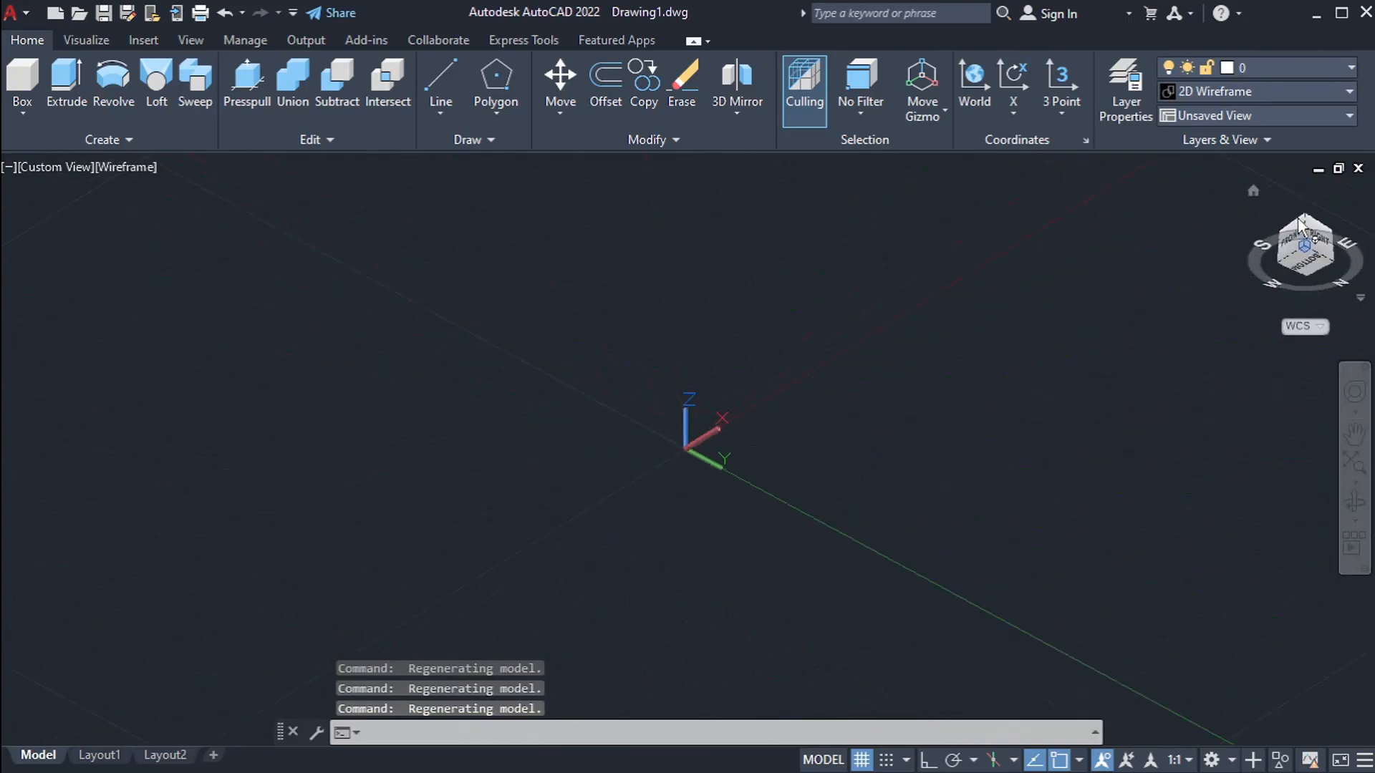
{"action": "left_click", "coordinate": [1306, 218]}
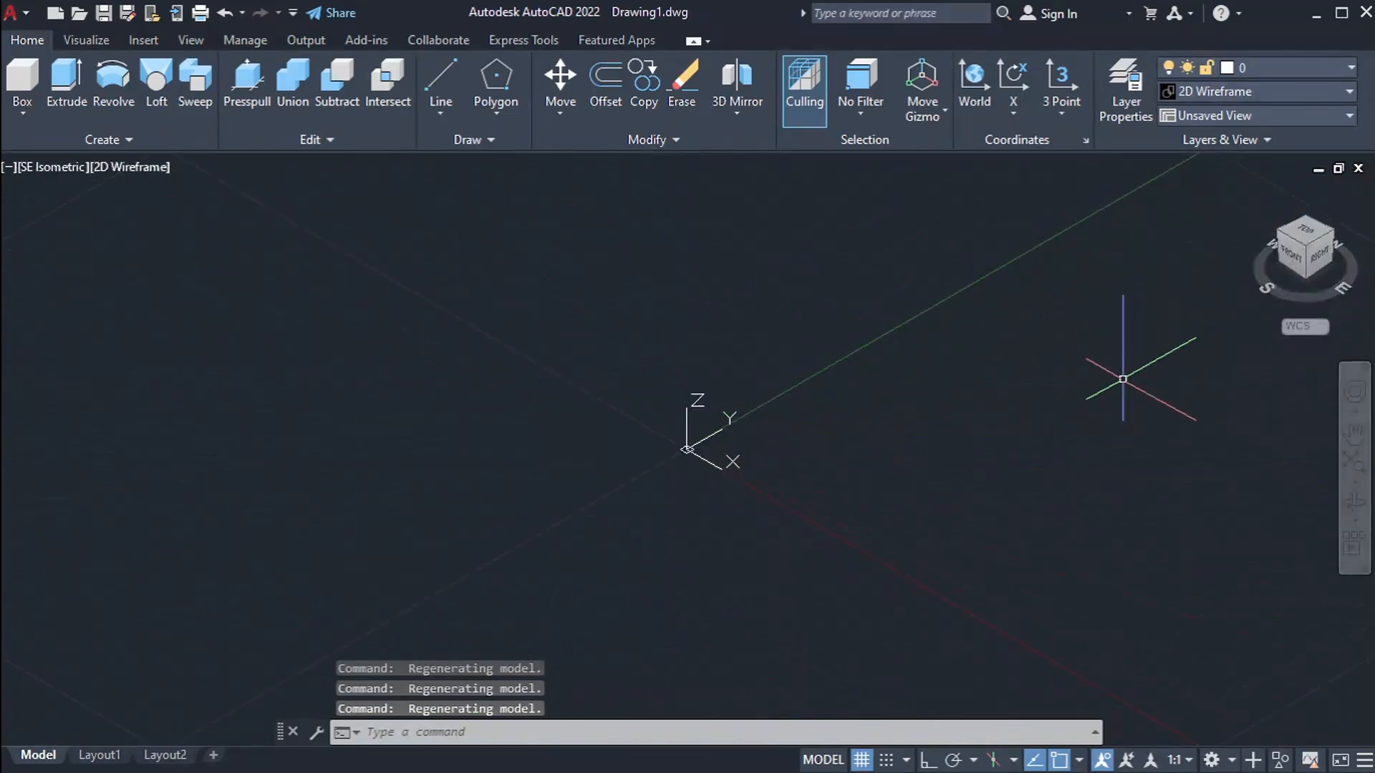
Create a freehand solid box on the XY plane between the positive X and Y axes, close to the origin.
{"action": "middle_click_drag", "start_coordinate": [952, 415], "coordinate": [717, 389], "text": "shift"}
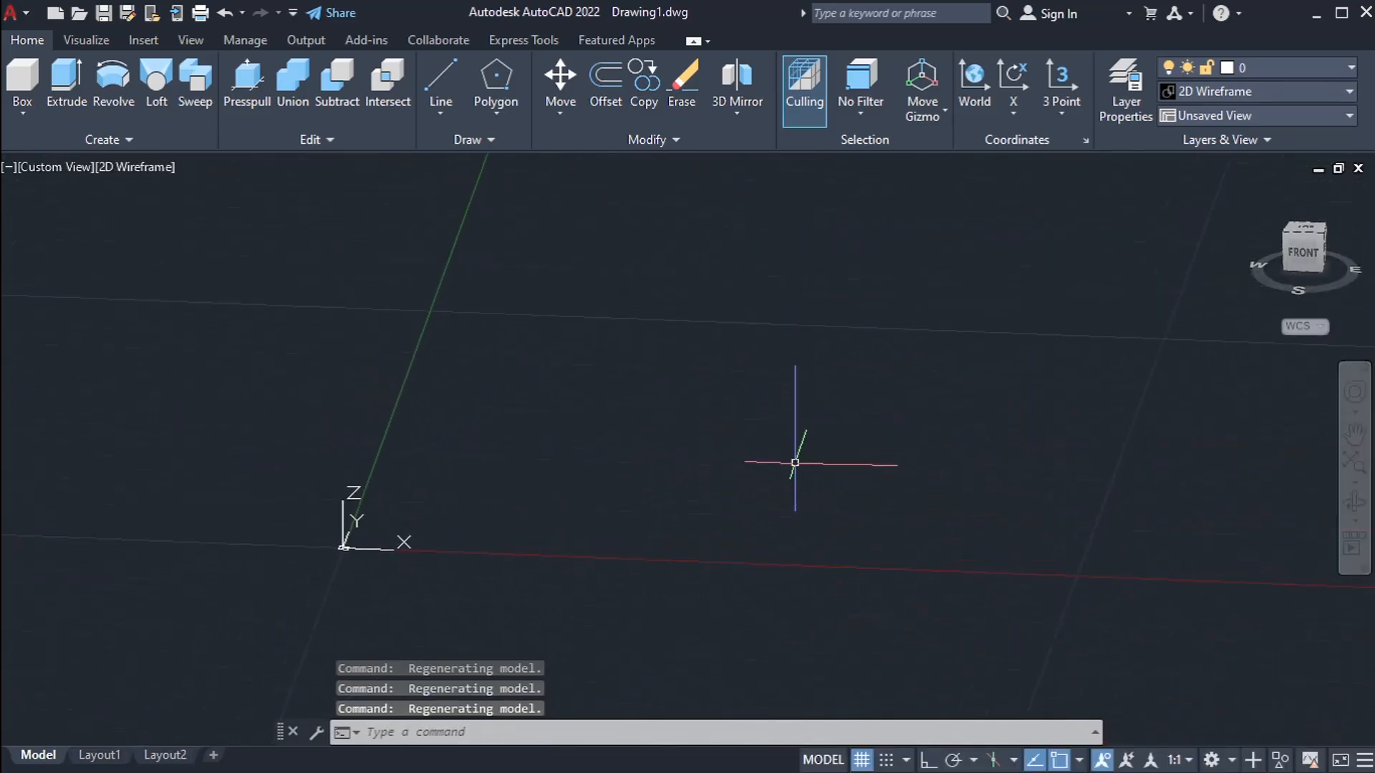
{"action": "middle_click_drag", "start_coordinate": [792, 461], "coordinate": [697, 489], "text": "shift"}
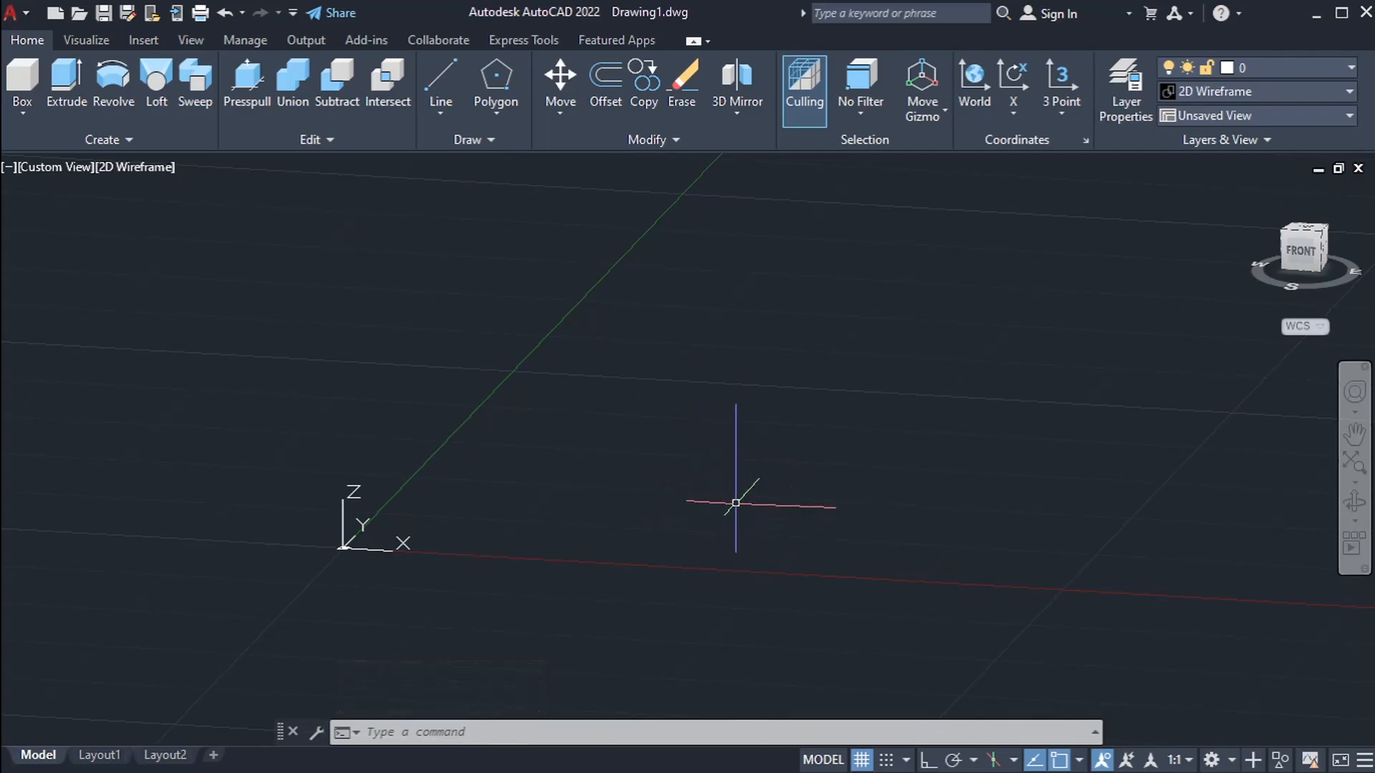
{"action": "middle_click_drag", "start_coordinate": [736, 503], "coordinate": [723, 272], "text": "shift"}
{"action": "middle_click_drag", "start_coordinate": [991, 450], "coordinate": [851, 395]}
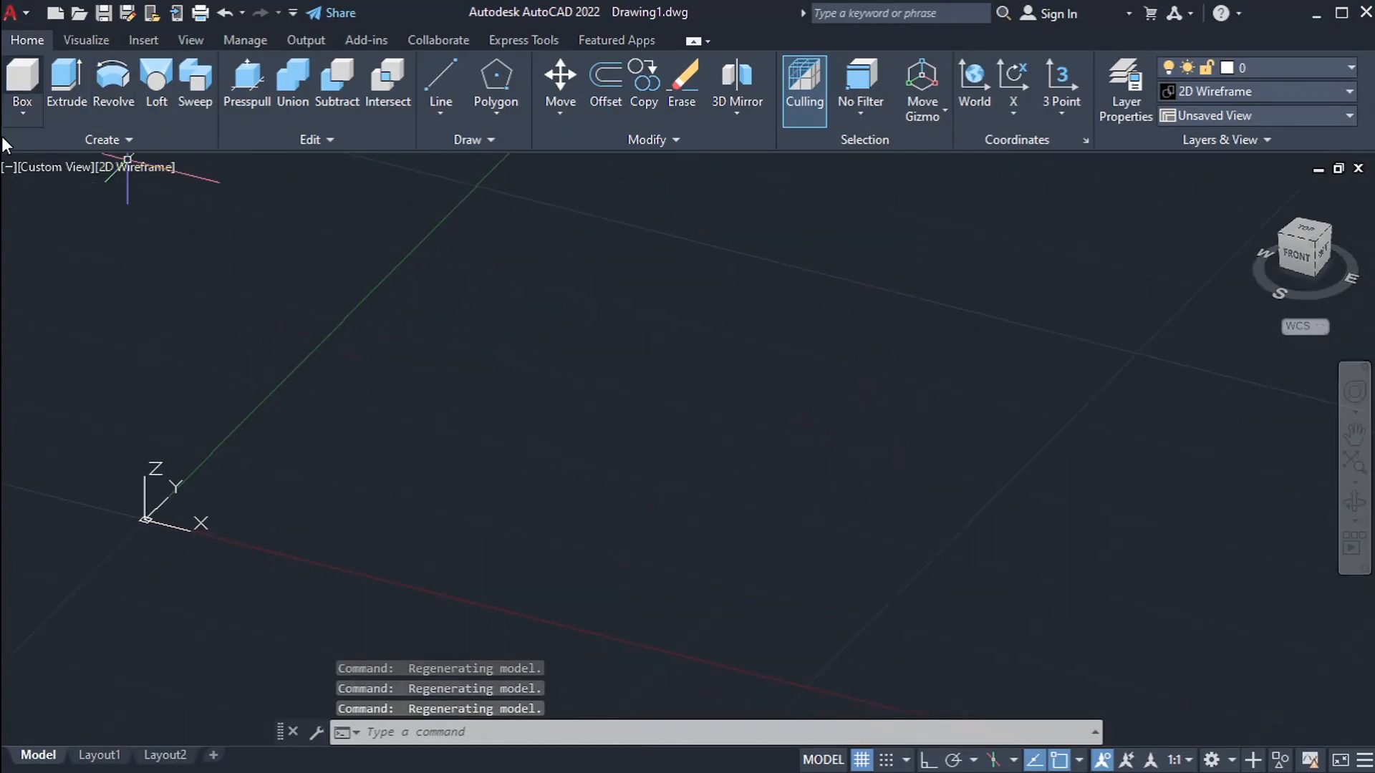
{"action": "middle_click_drag", "start_coordinate": [566, 355], "coordinate": [467, 386]}
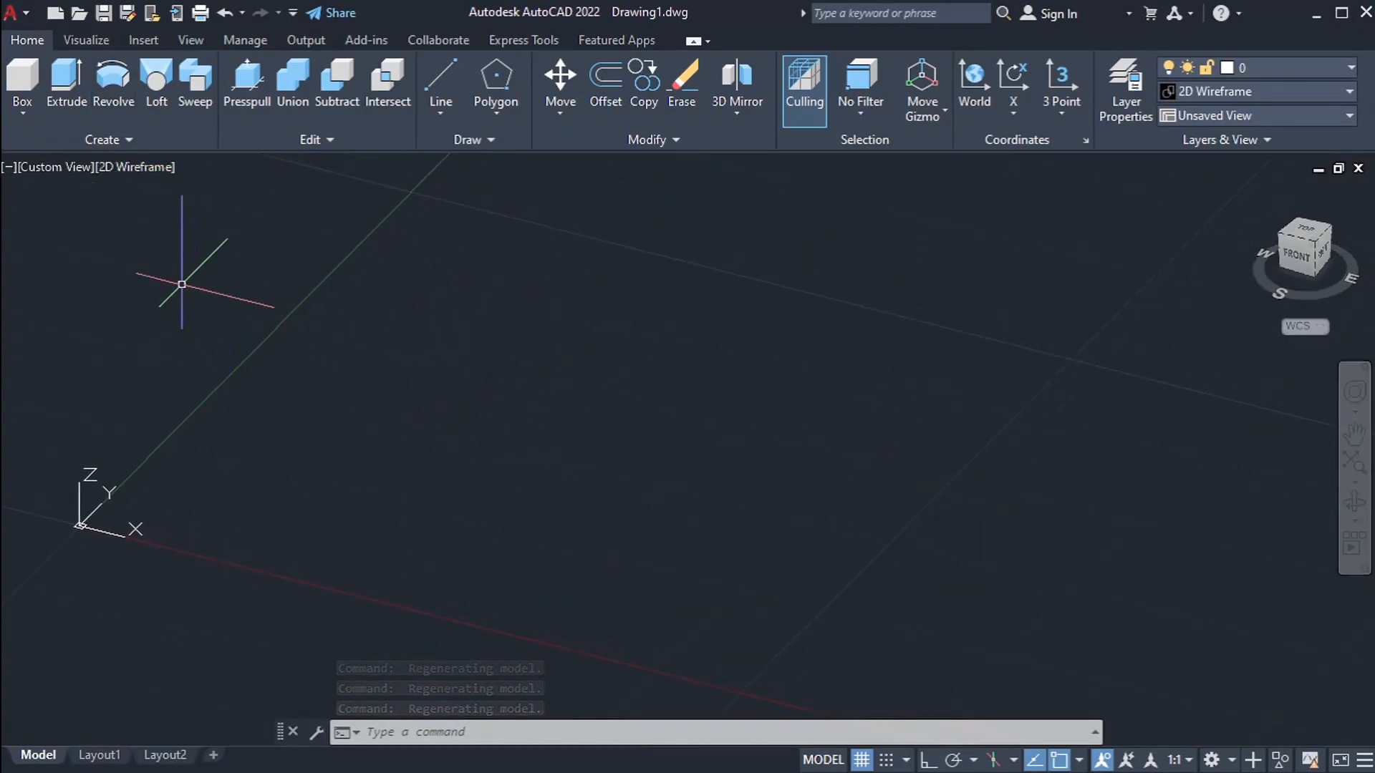
{"action": "left_click", "coordinate": [31, 83]}
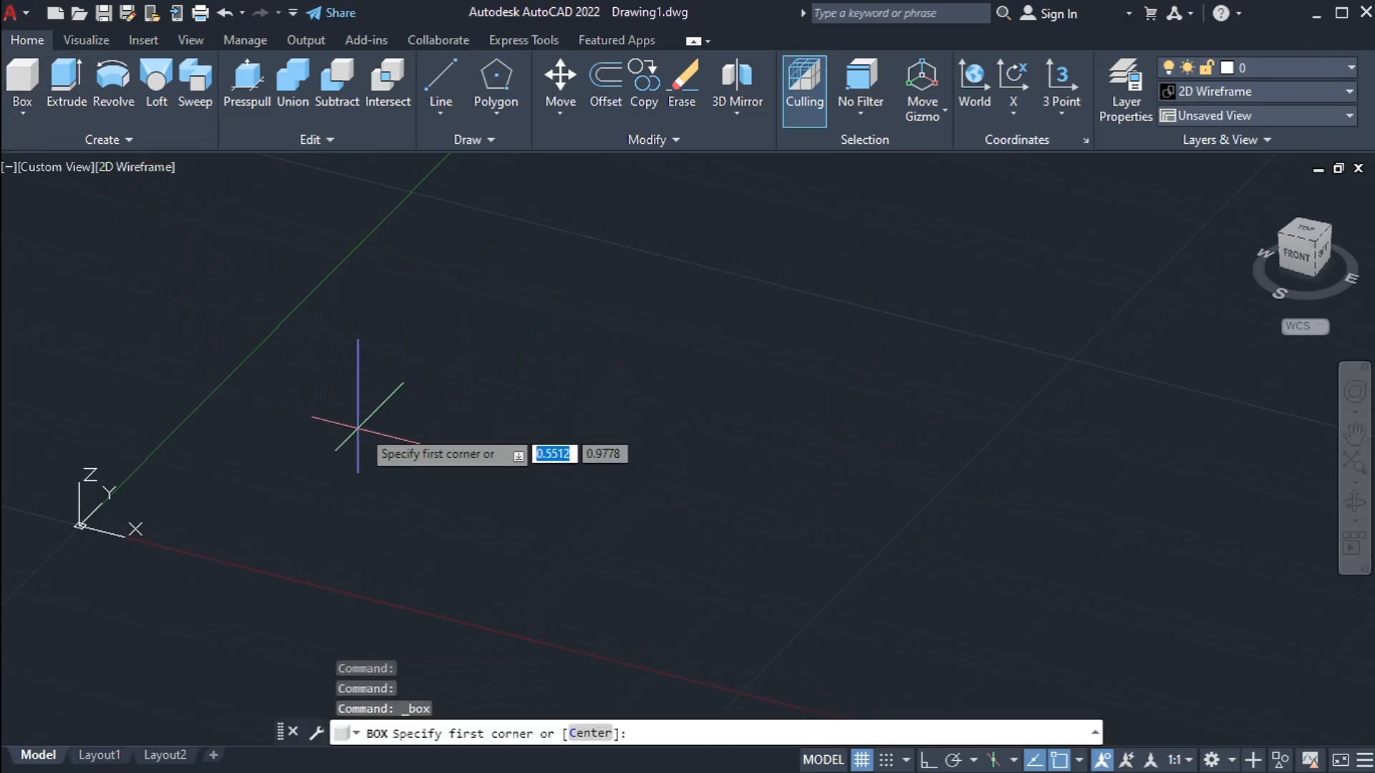
{"action": "left_click", "coordinate": [398, 306]}
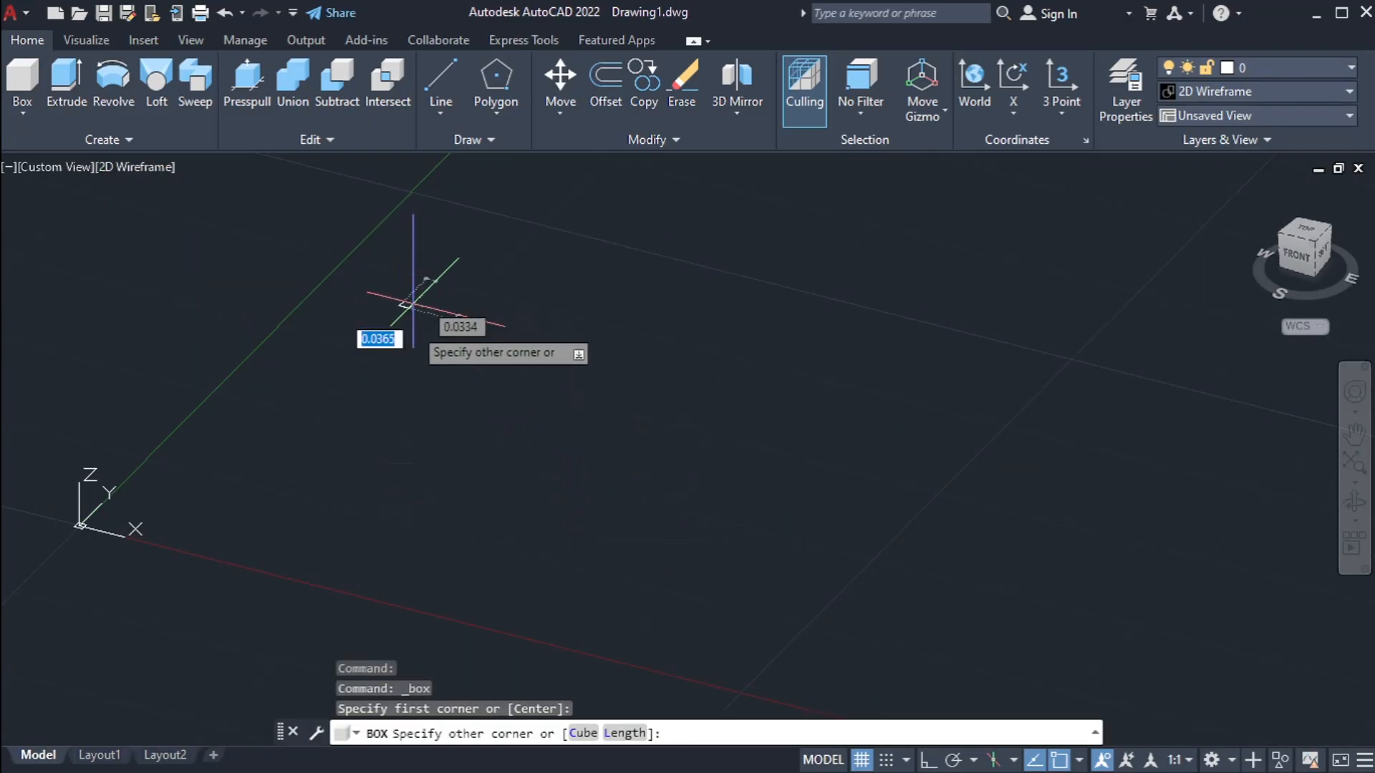
{"action": "left_click", "coordinate": [526, 522]}
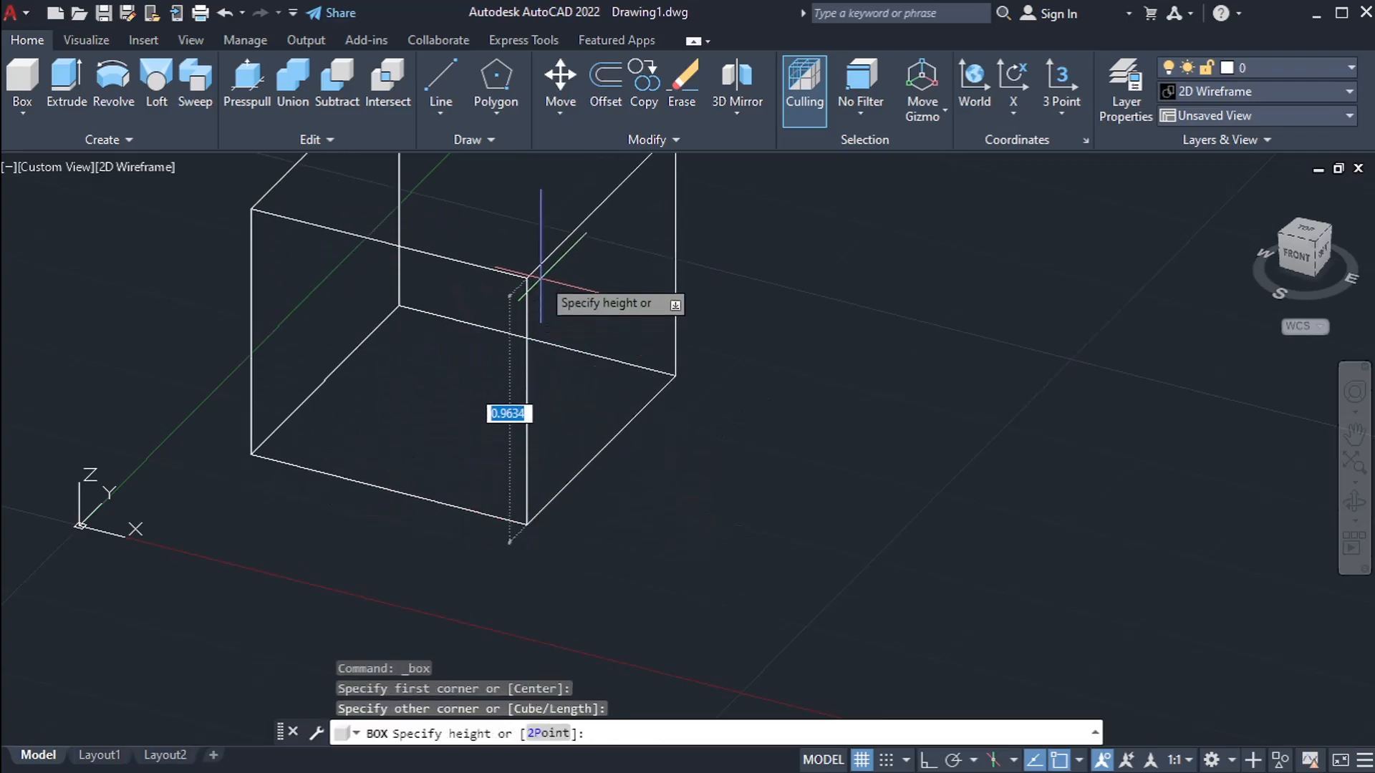
{"action": "left_click", "coordinate": [542, 300]}
Bring the whole box into view and set the visual style to Realistic.
{"action": "scroll", "coordinate": [623, 469], "scroll_direction": "up", "scroll_amount": 3}
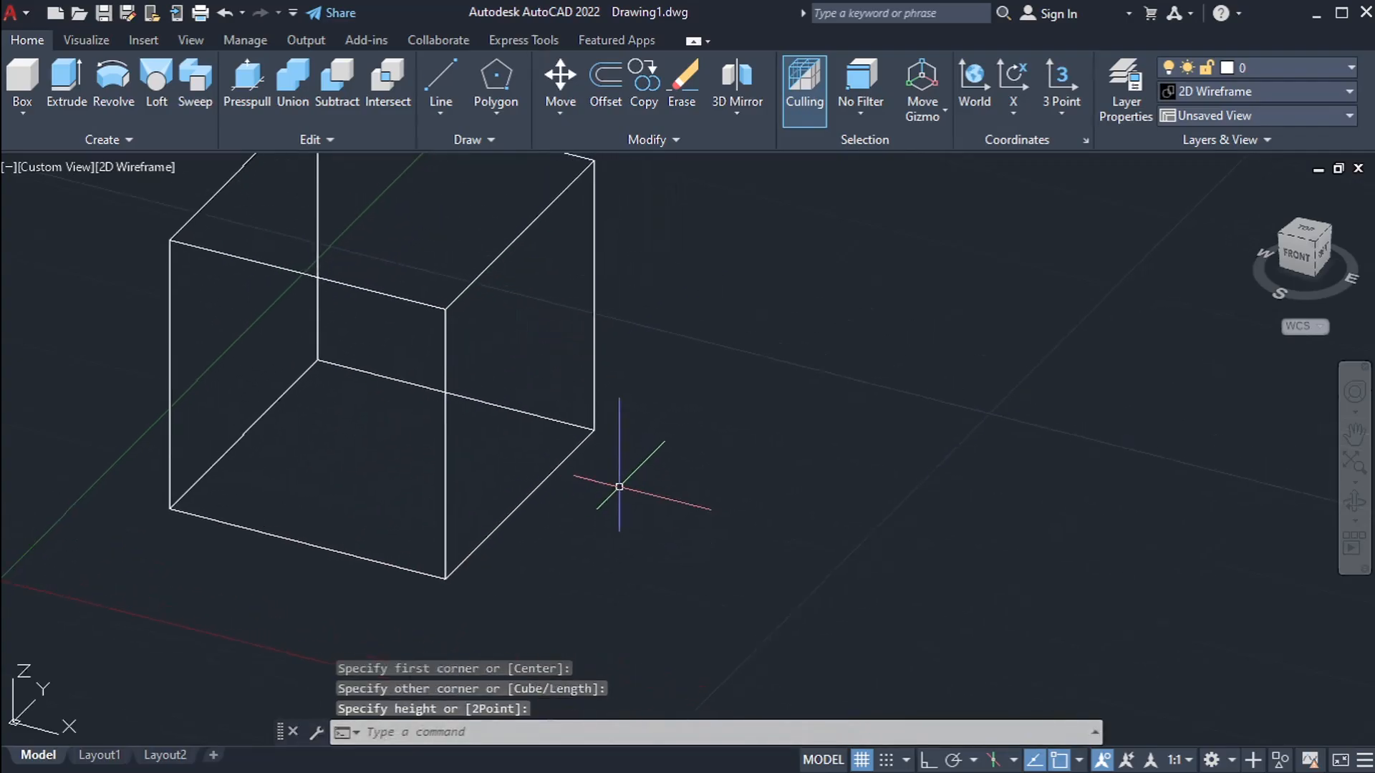
{"action": "scroll", "coordinate": [651, 514], "scroll_direction": "down", "scroll_amount": 2}
{"action": "middle_click_drag", "start_coordinate": [656, 524], "coordinate": [613, 465], "text": "shift"}
{"action": "mouse_move", "coordinate": [613, 464]}
{"action": "middle_mouse_down"}
{"action": "mouse_move", "coordinate": [598, 527]}
{"action": "mouse_move", "coordinate": [615, 449]}
{"action": "middle_mouse_up"}
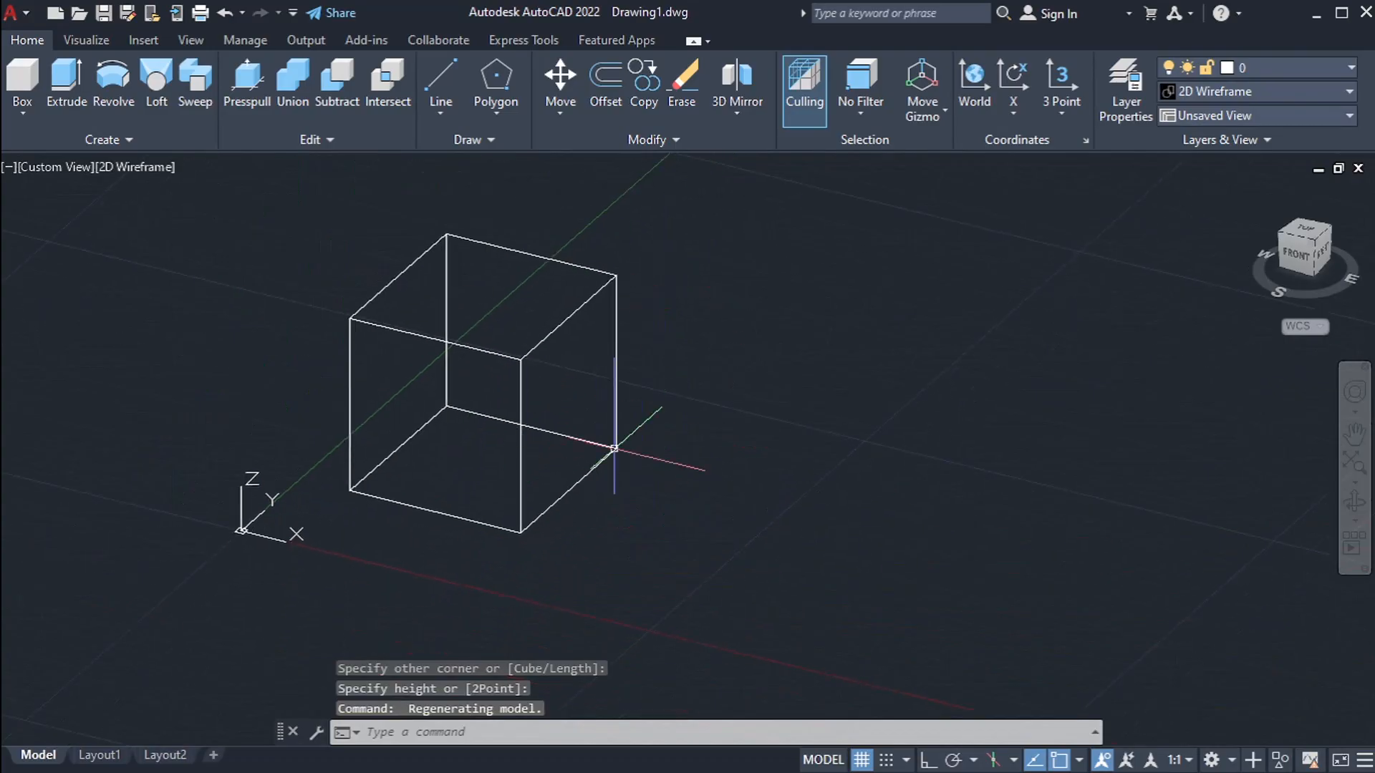
{"action": "middle_click_drag", "start_coordinate": [729, 454], "coordinate": [801, 509]}
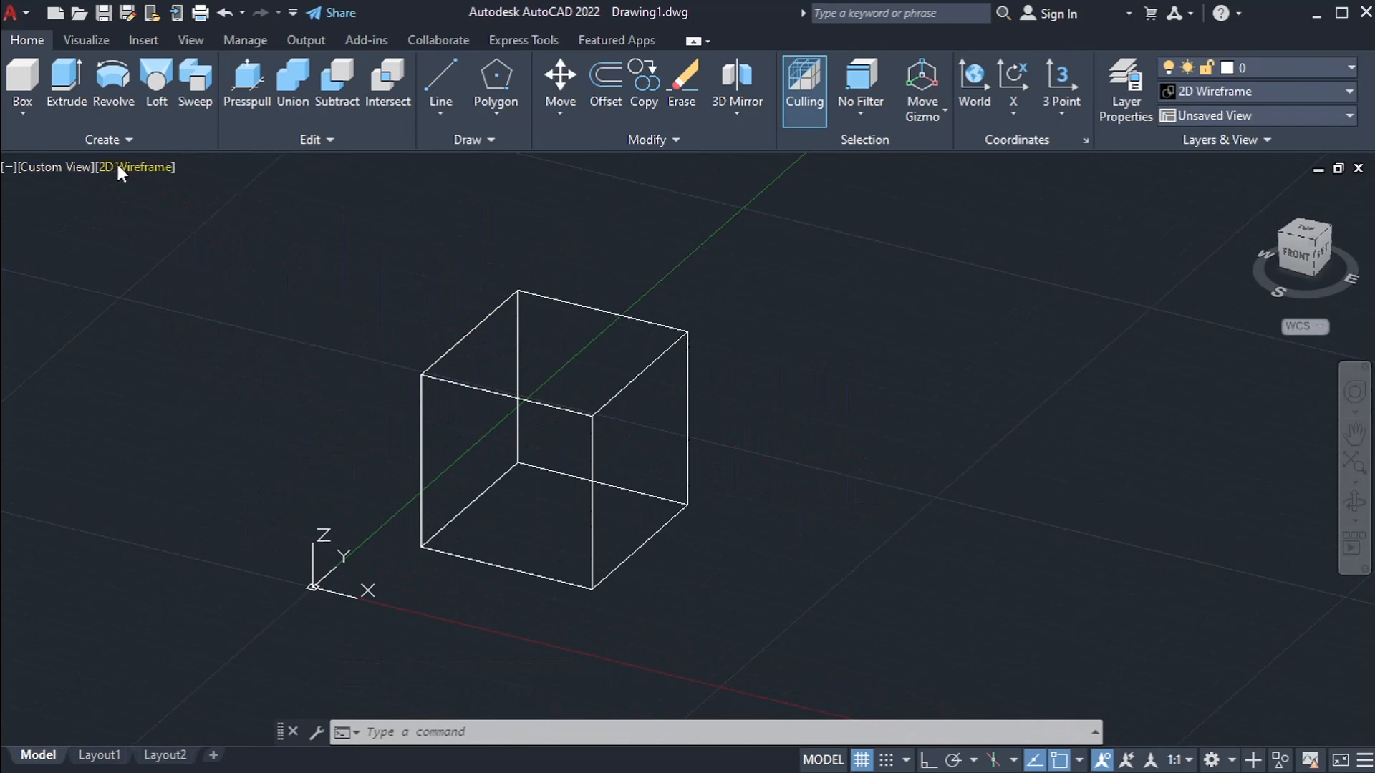
{"action": "left_click", "coordinate": [143, 166]}
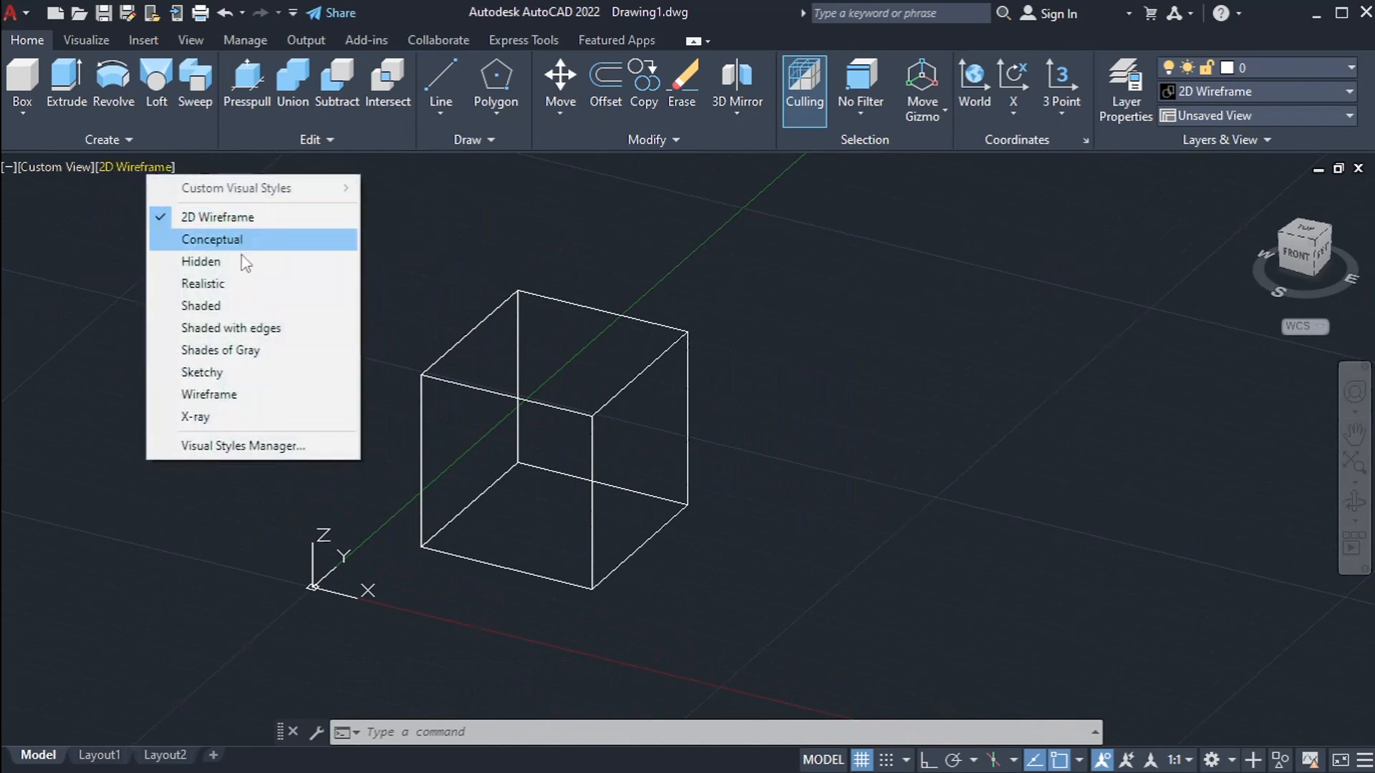
{"action": "left_click", "coordinate": [241, 287]}
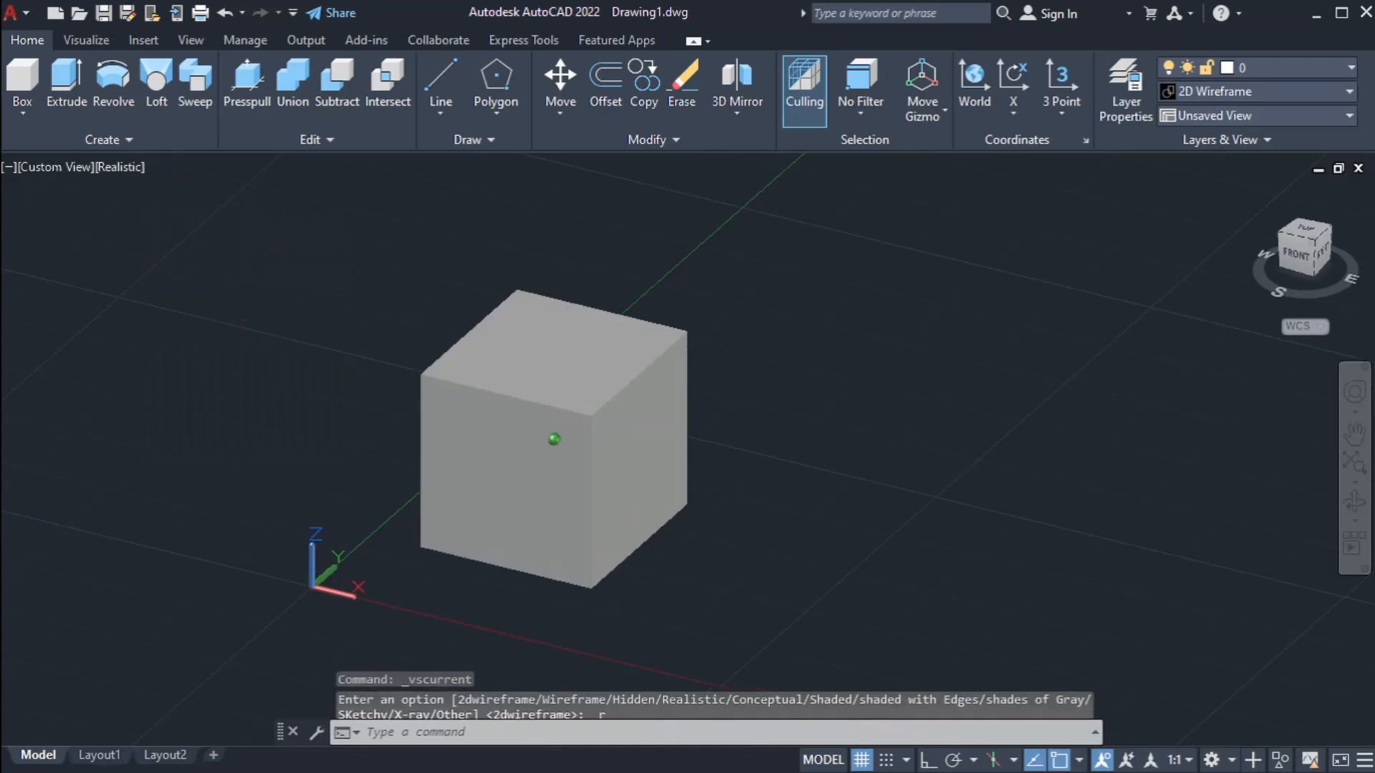
Set the visual style to Hidden and inspect the box's edges up close and from several angles.
{"action": "left_click", "coordinate": [129, 166]}
{"action": "left_click", "coordinate": [215, 258]}
{"action": "middle_click_drag", "start_coordinate": [214, 258], "coordinate": [614, 377], "text": "shift"}
{"action": "scroll", "coordinate": [438, 551], "scroll_direction": "up", "scroll_amount": 5}
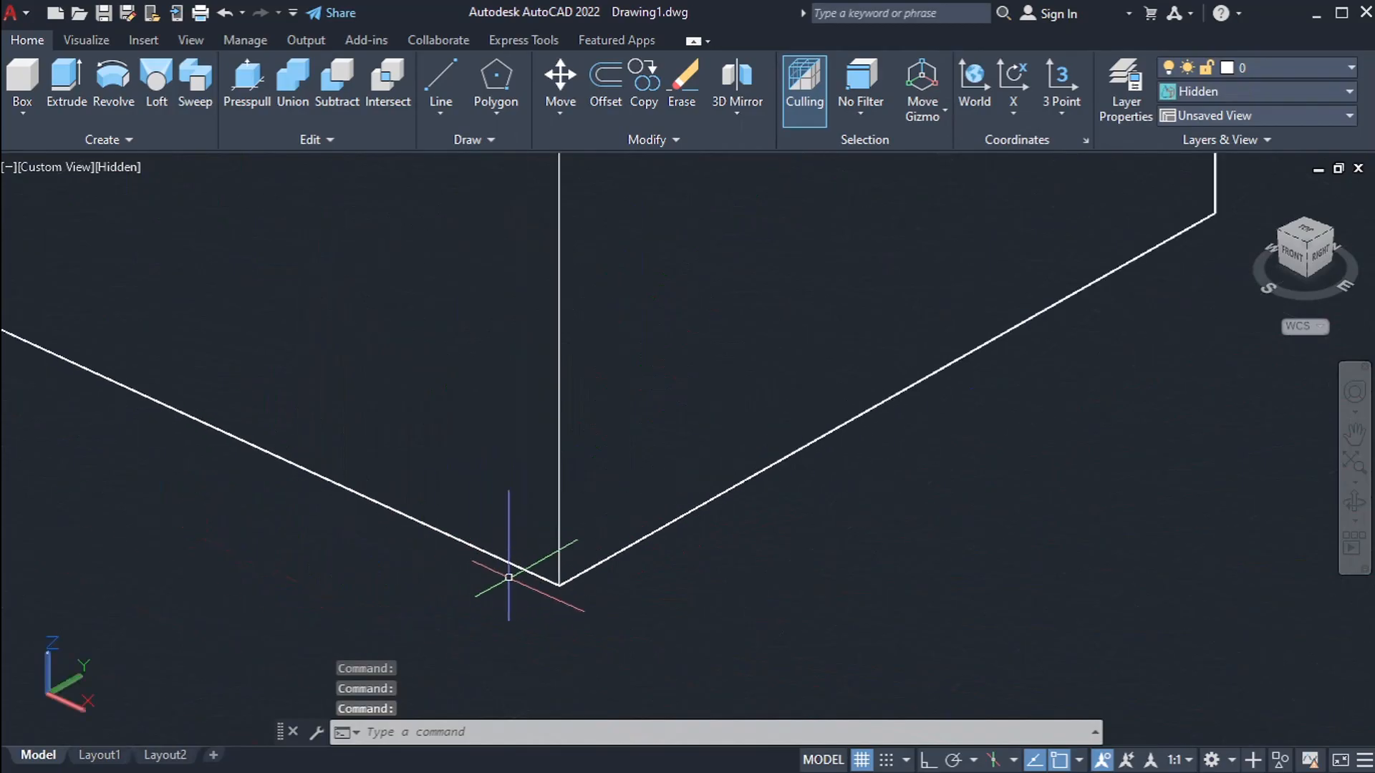
{"action": "scroll", "coordinate": [586, 557], "scroll_direction": "down", "scroll_amount": 8}
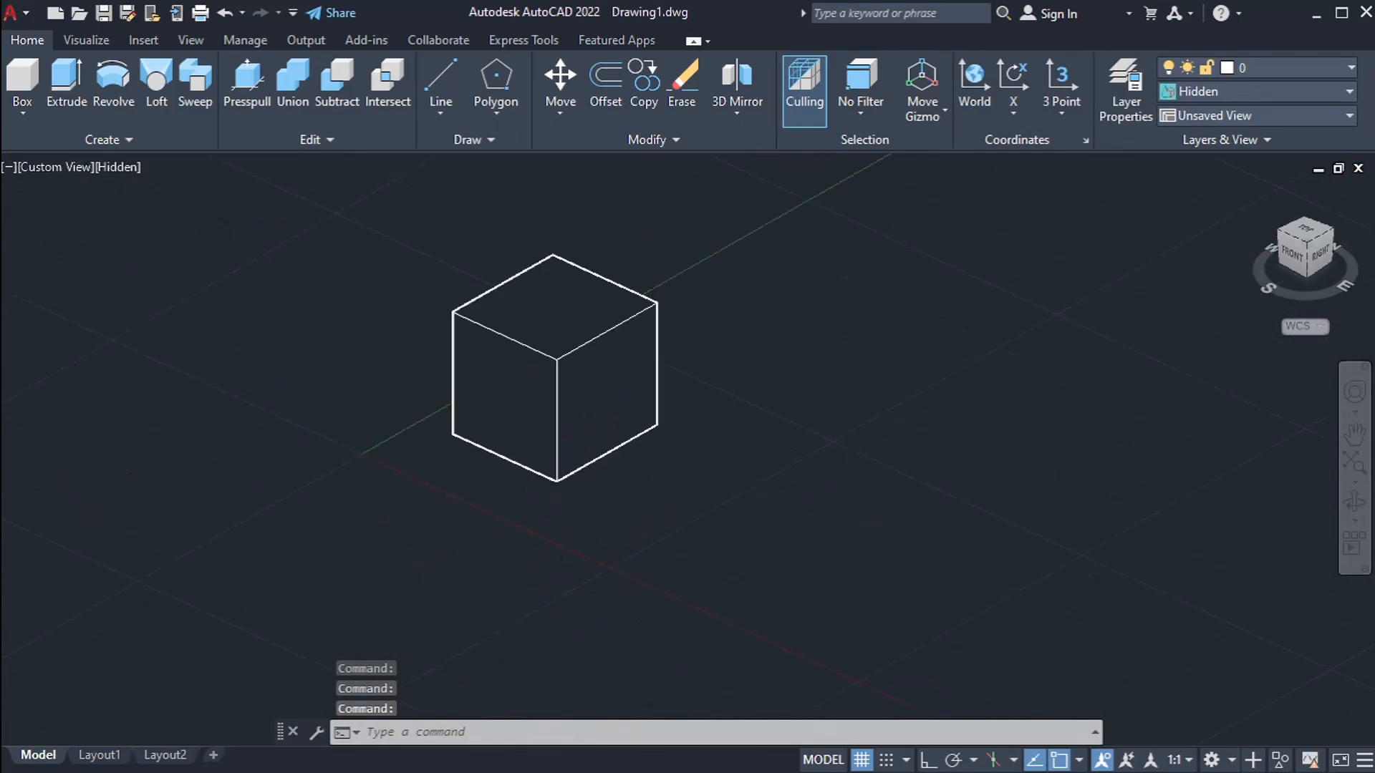
{"action": "mouse_move", "coordinate": [558, 427]}
{"action": "middle_mouse_down", "text": "shift"}
{"action": "mouse_move", "coordinate": [761, 568]}
{"action": "mouse_move", "coordinate": [548, 430]}
{"action": "middle_mouse_up", "text": "shift"}
{"action": "middle_click_drag", "start_coordinate": [455, 490], "coordinate": [648, 497], "text": "shift"}
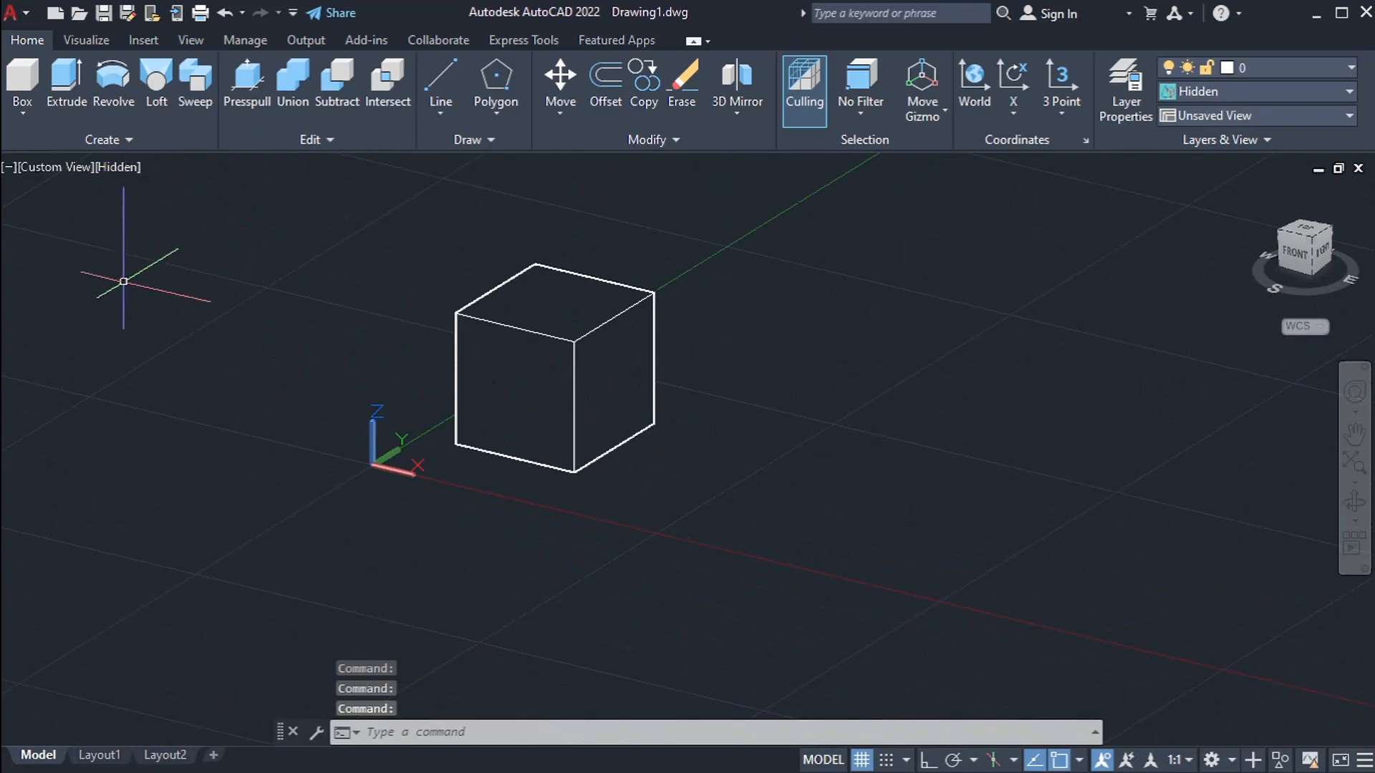
Set the visual style to Shaded and view the box from a slightly higher angle.
{"action": "left_click", "coordinate": [118, 169]}
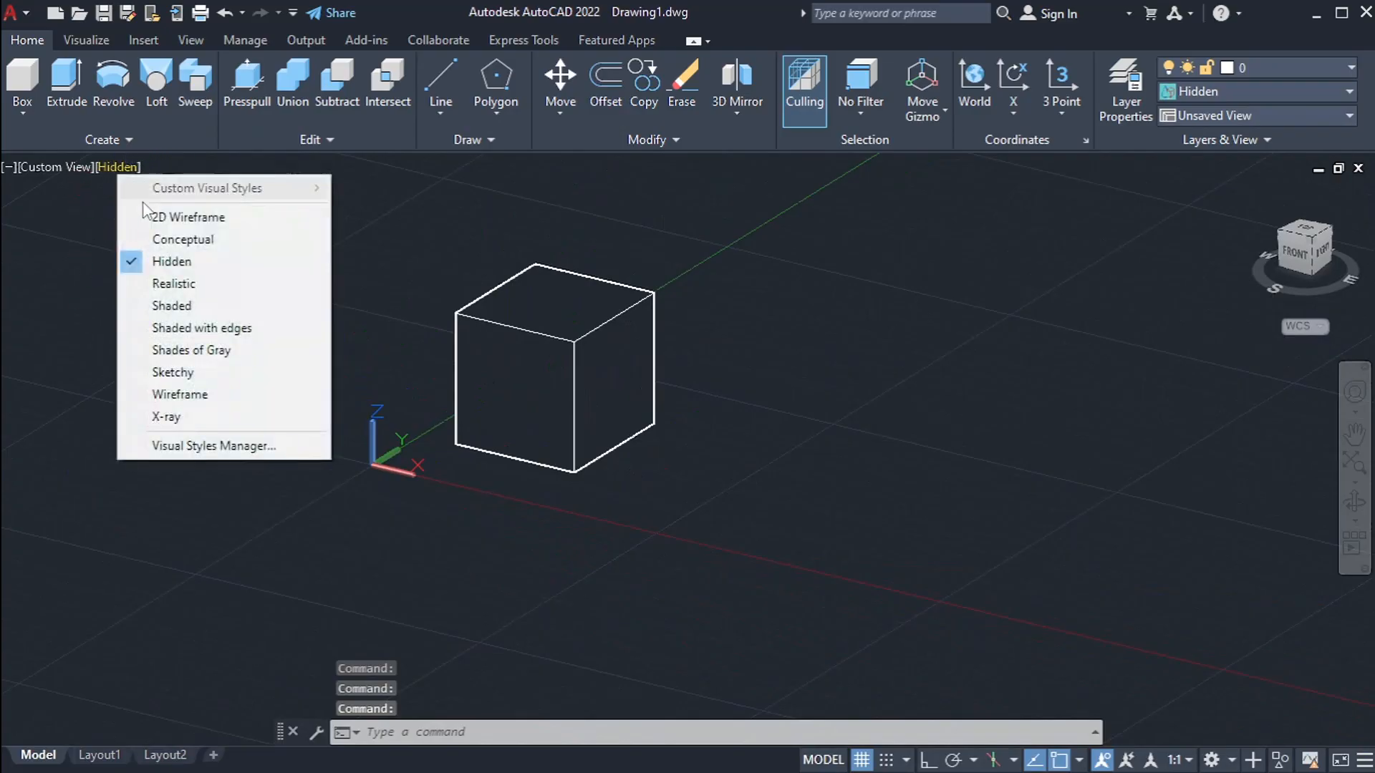
{"action": "left_click", "coordinate": [159, 306]}
{"action": "middle_click_drag", "start_coordinate": [397, 437], "coordinate": [721, 552], "text": "shift"}
{"action": "scroll", "coordinate": [671, 430], "scroll_direction": "up", "scroll_amount": 4}
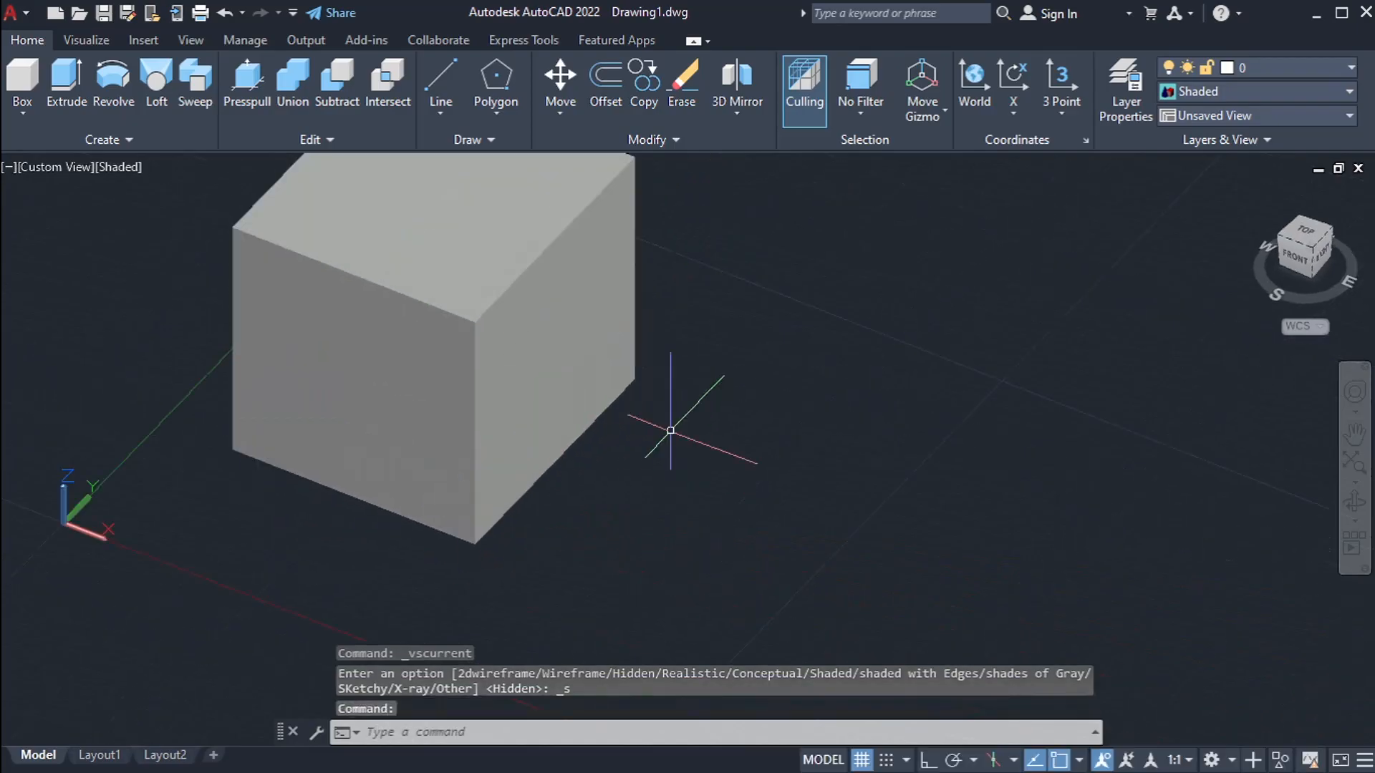
{"action": "scroll", "coordinate": [670, 430], "scroll_direction": "down", "scroll_amount": 2}
{"action": "left_click", "coordinate": [617, 514]}
{"action": "key", "text": "Escape"}
{"action": "key", "text": "Escape"}
{"action": "key", "text": "Escape"}
{"action": "middle_click_drag", "start_coordinate": [546, 439], "coordinate": [481, 419]}
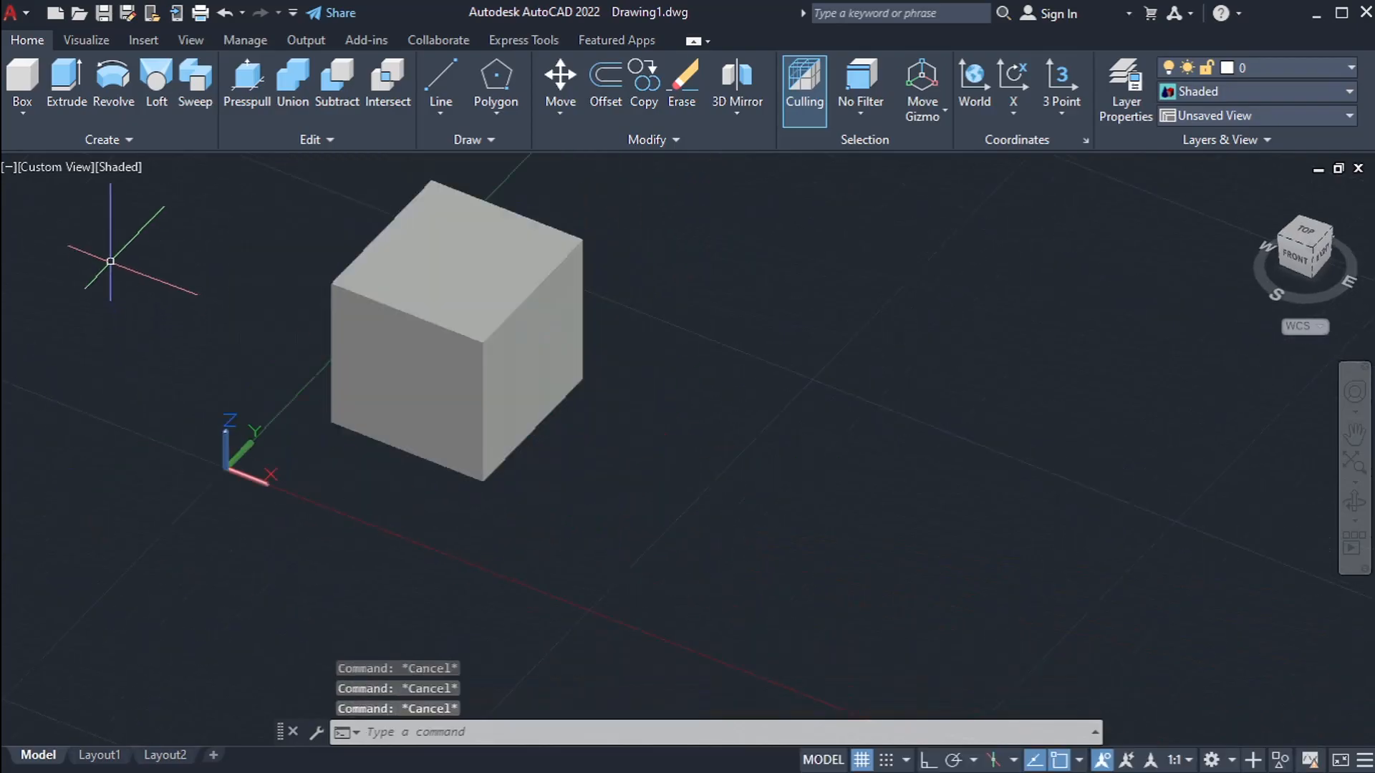
{"action": "left_click", "coordinate": [66, 77]}
{"action": "key", "text": "Escape"}
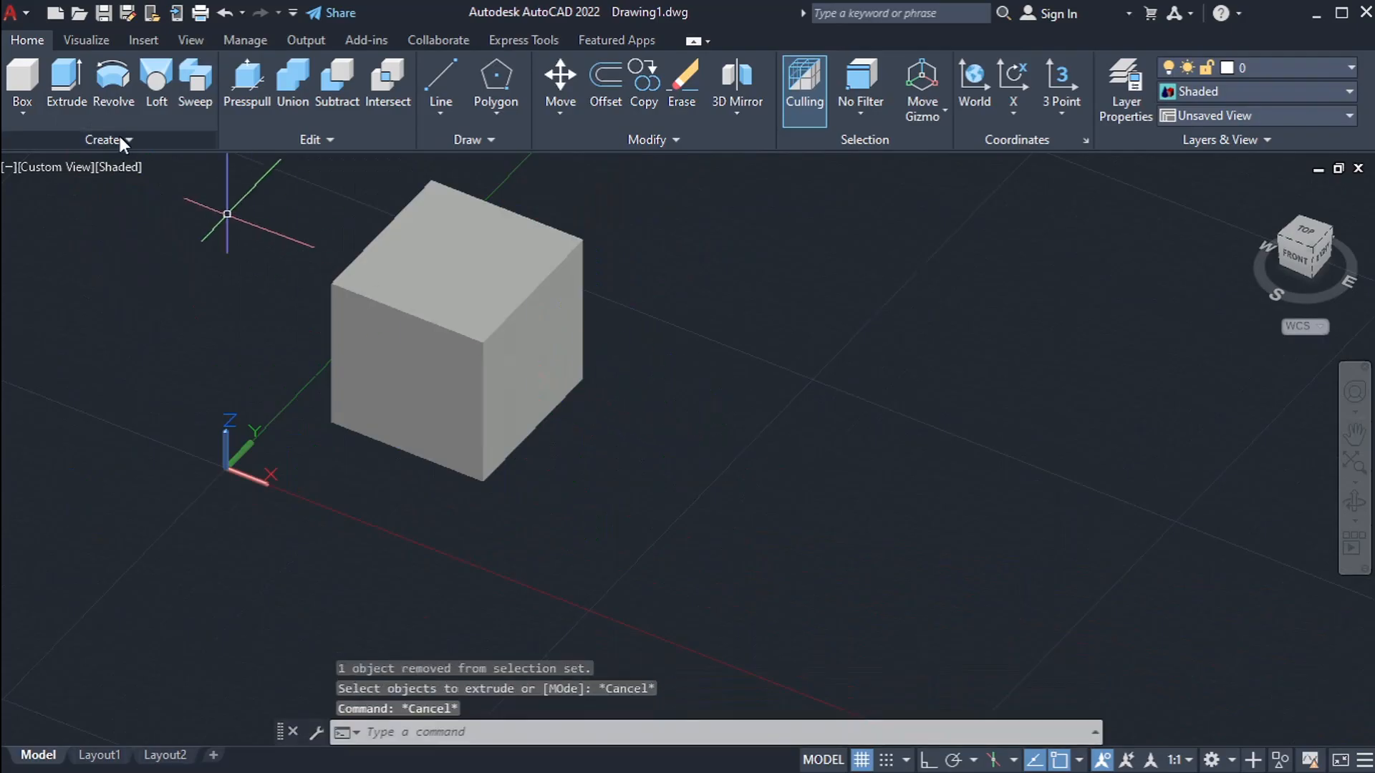
Draw a circle with a radius of about 0.58 on the XY plane, beside the box along the X direction.
{"action": "middle_click_drag", "start_coordinate": [522, 368], "coordinate": [443, 388]}
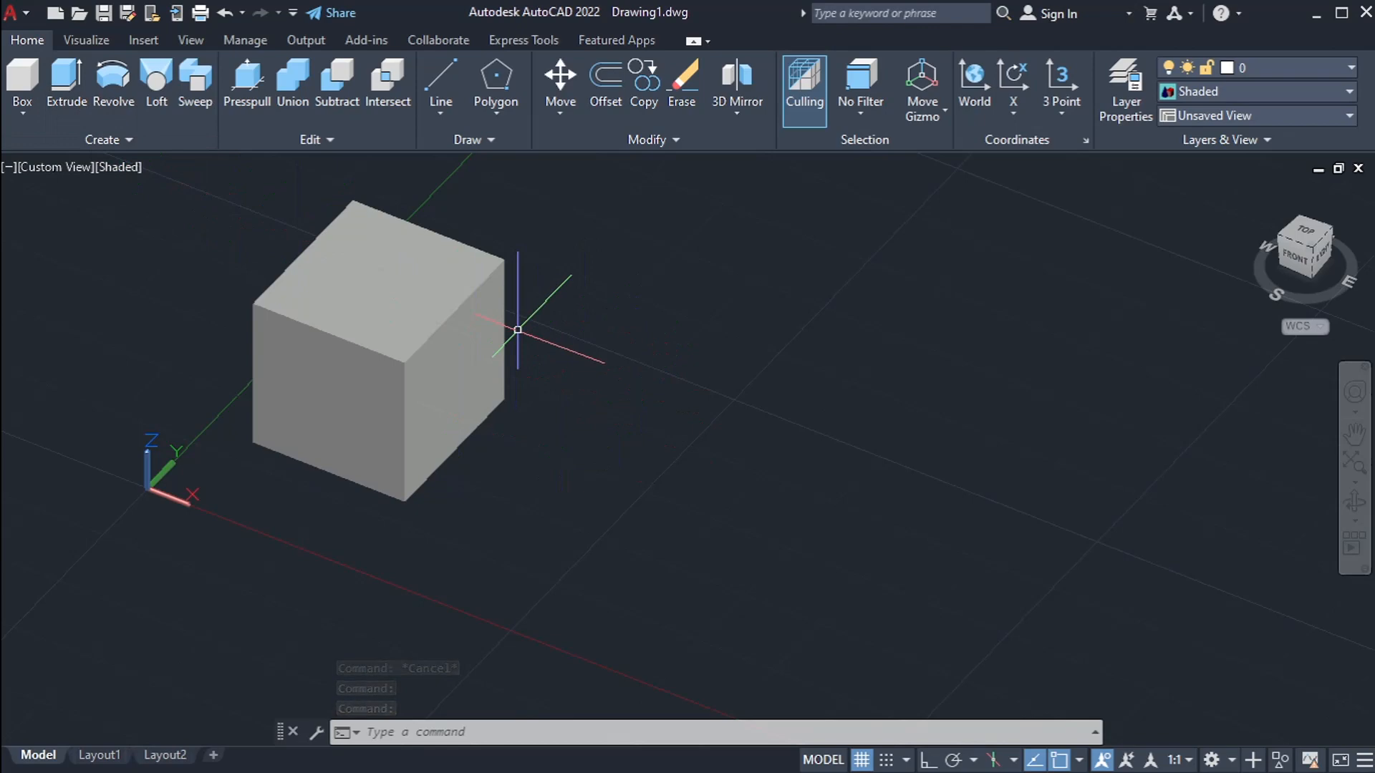
{"action": "middle_click_drag", "start_coordinate": [711, 468], "coordinate": [653, 401]}
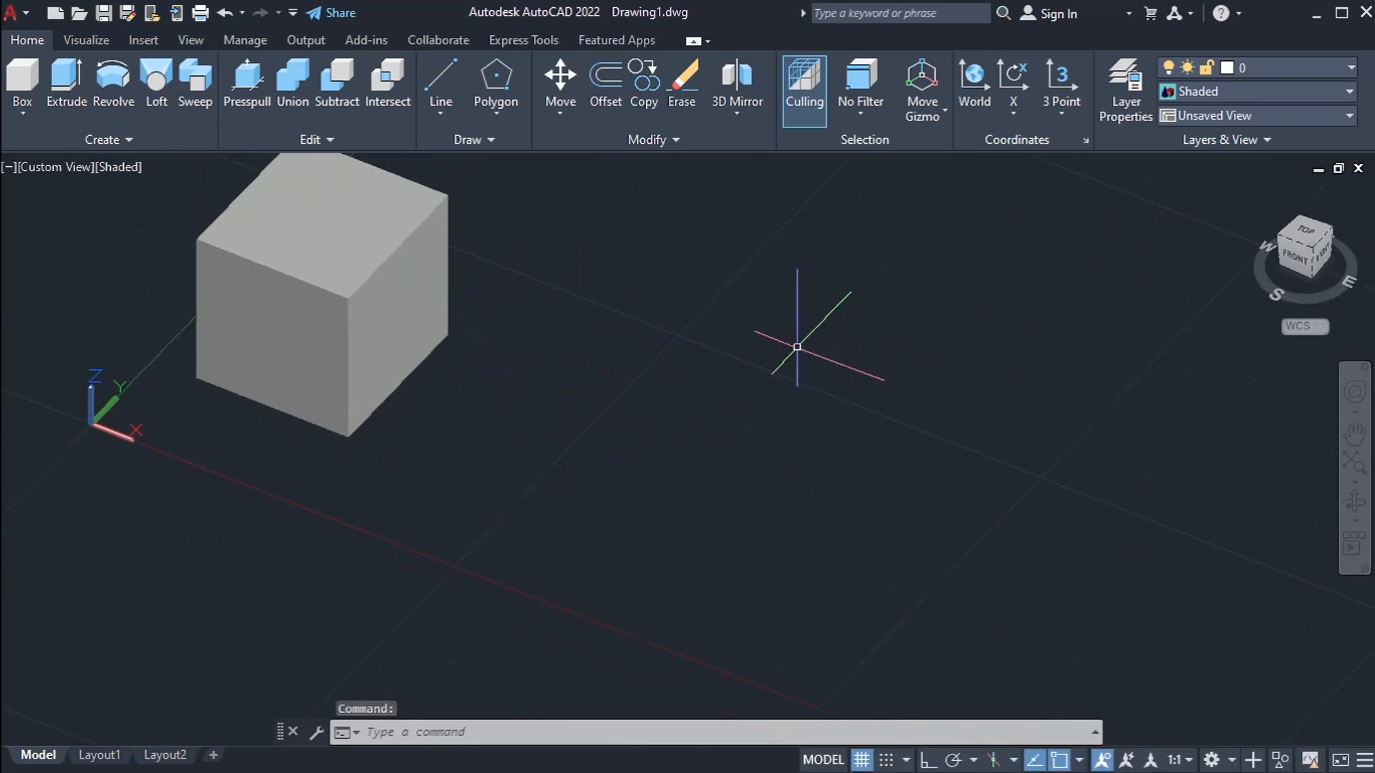
{"action": "type", "text": "cc"}
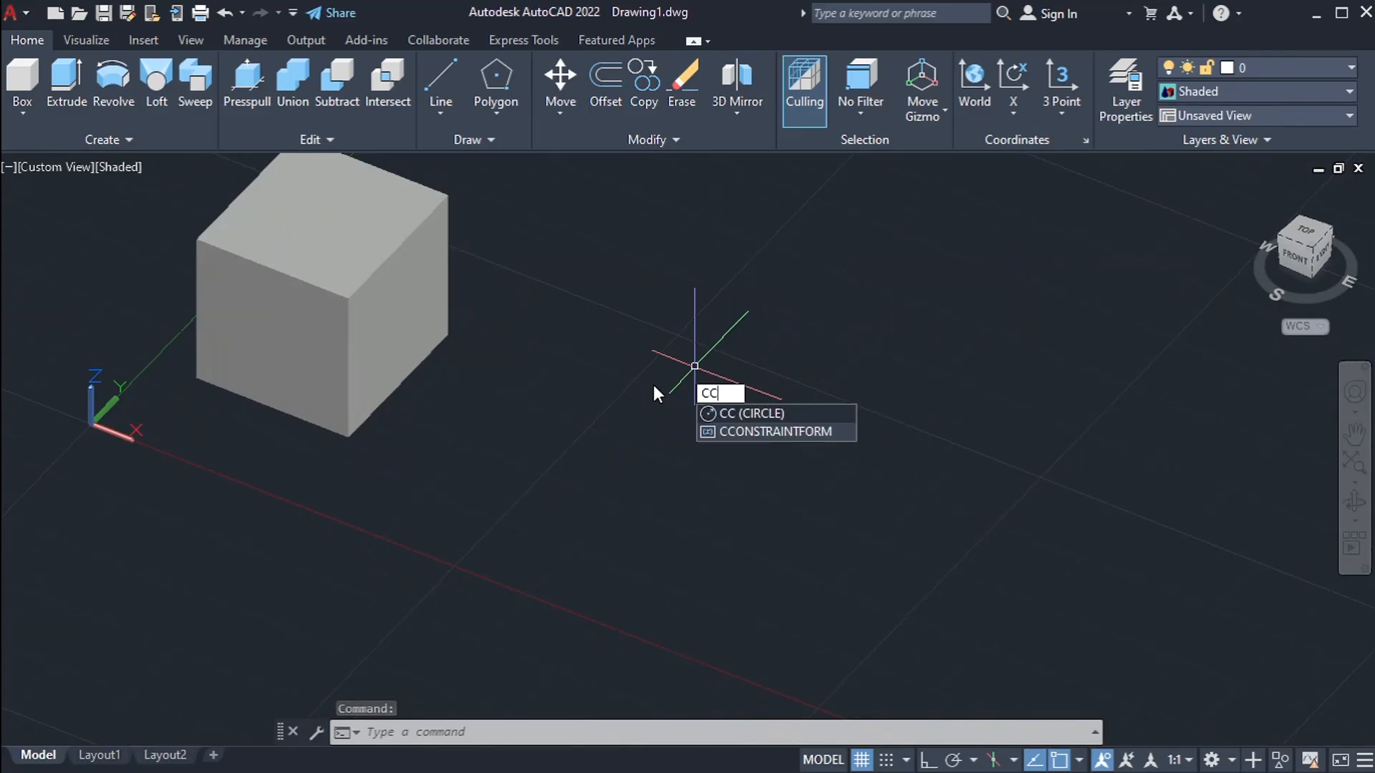
{"action": "key", "text": "Return"}
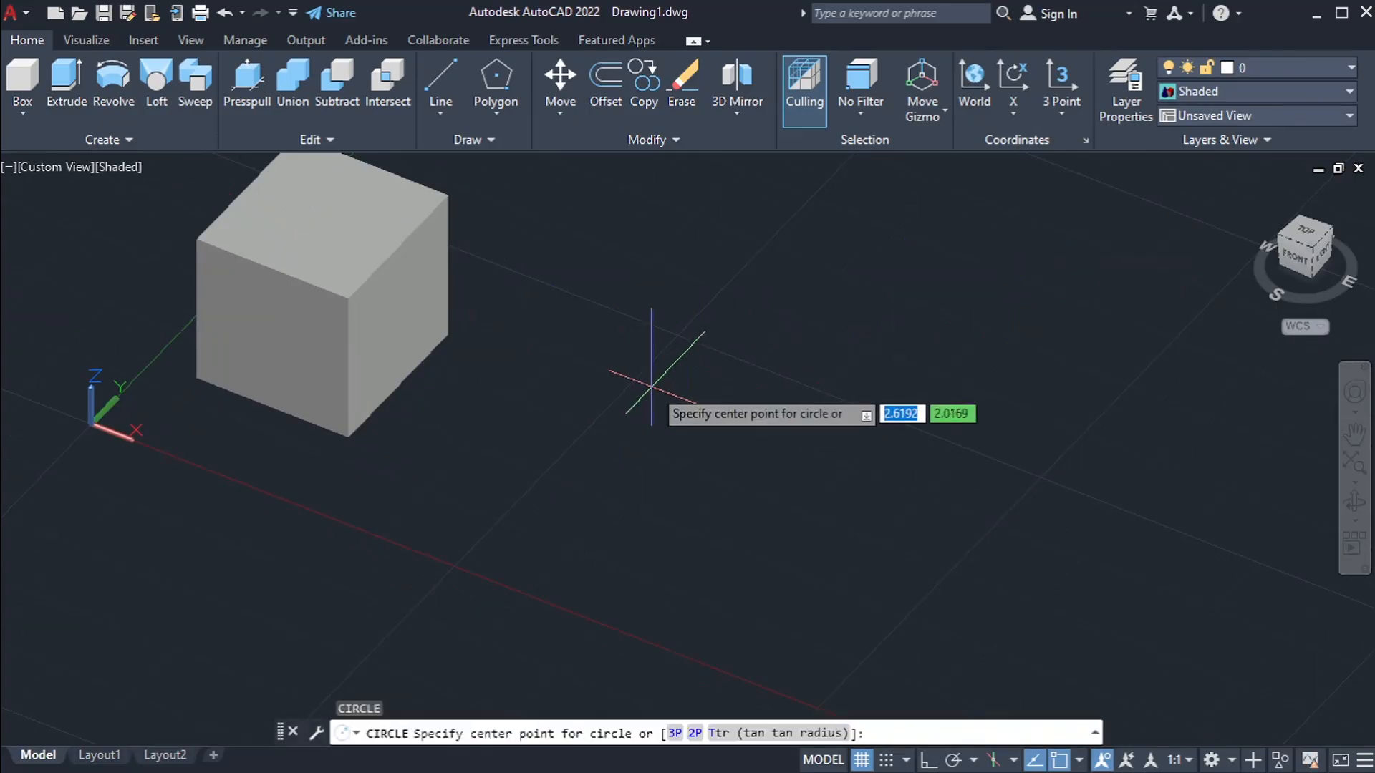
{"action": "scroll", "coordinate": [579, 416], "scroll_direction": "up", "scroll_amount": 2}
{"action": "left_click", "coordinate": [571, 417]}
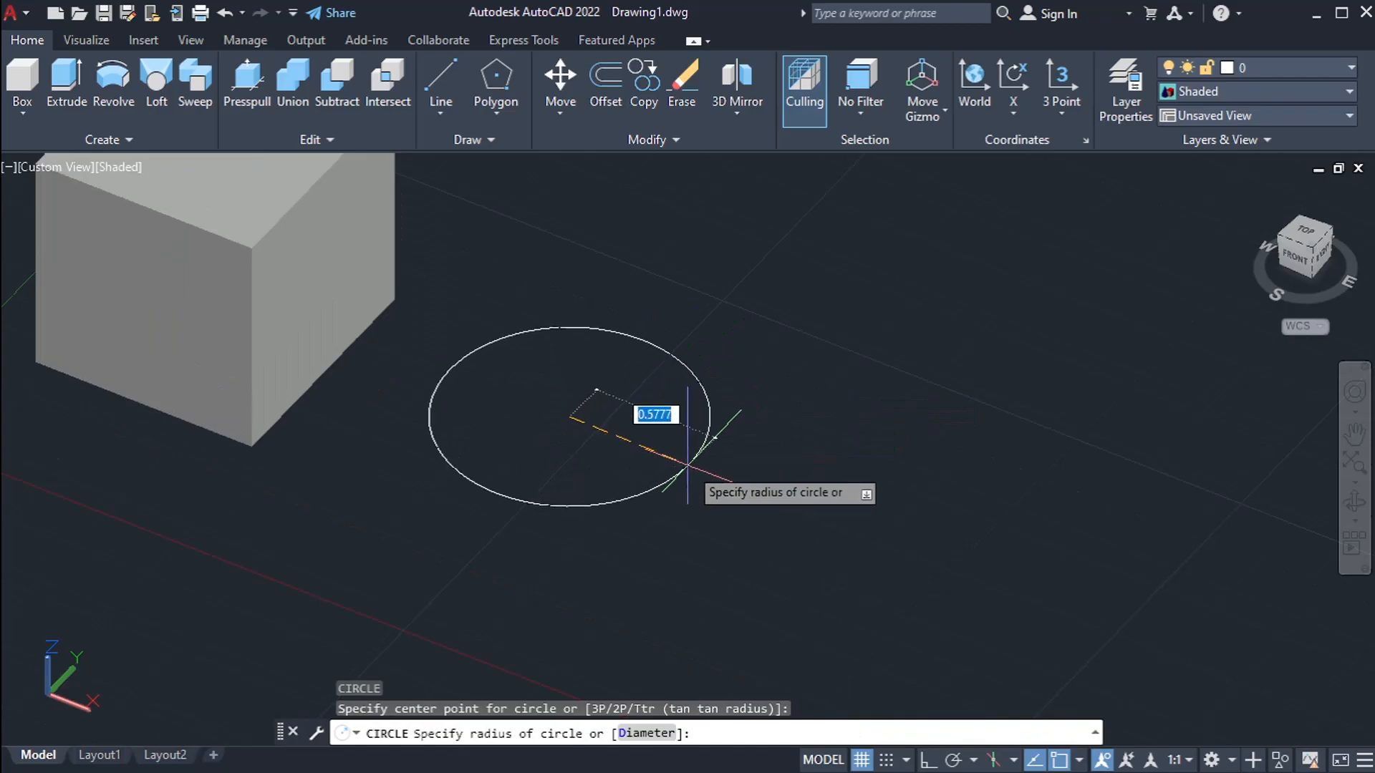
{"action": "left_click", "coordinate": [688, 466]}
{"action": "scroll", "coordinate": [613, 513], "scroll_direction": "down", "scroll_amount": 4}
{"action": "scroll", "coordinate": [623, 516], "scroll_direction": "up", "scroll_amount": 3}
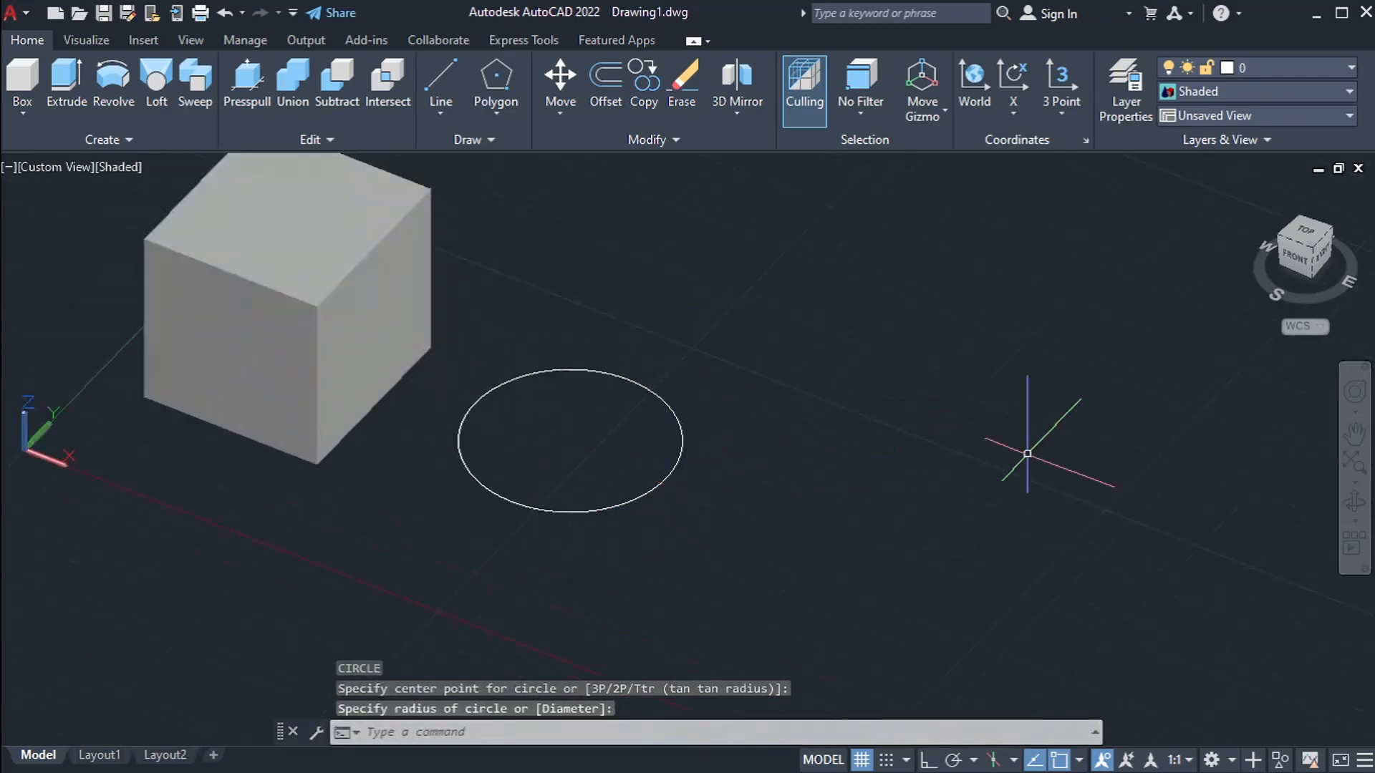
Select the circle beside the box in the top view and examine its geometry properties, such as centre and radius.
{"action": "left_click", "coordinate": [1298, 239]}
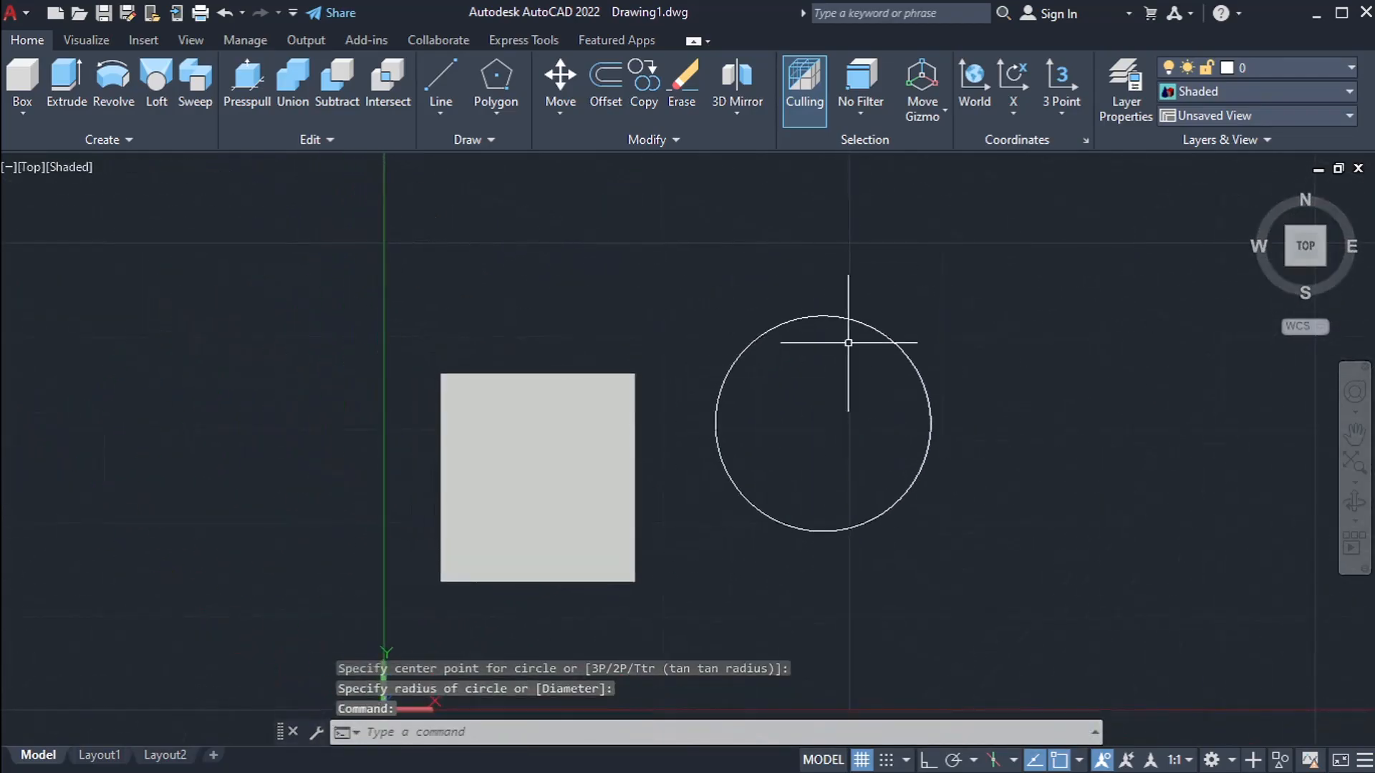
{"action": "scroll", "coordinate": [942, 438], "scroll_direction": "up", "scroll_amount": 2}
{"action": "left_click", "coordinate": [908, 470]}
{"action": "left_click", "coordinate": [873, 444]}
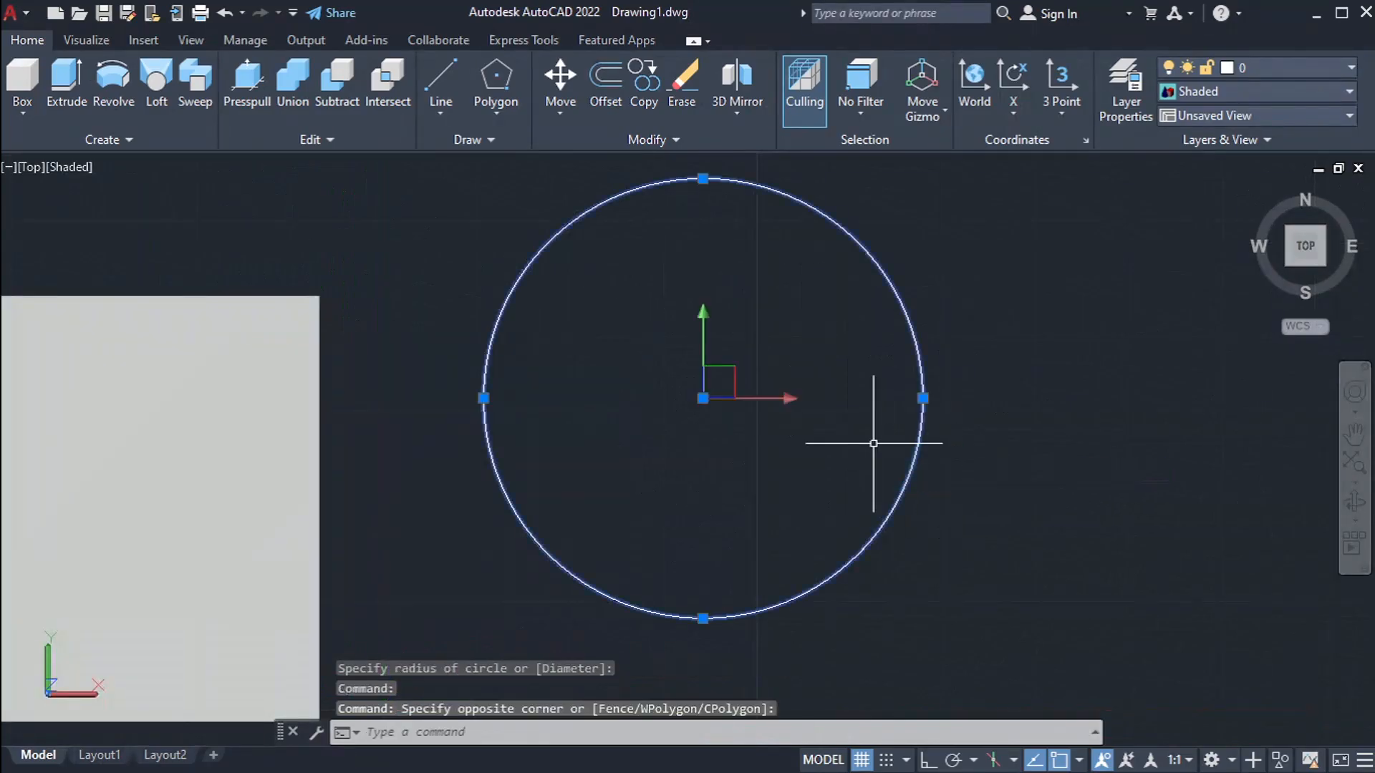
{"action": "key", "text": "ctrl+1"}
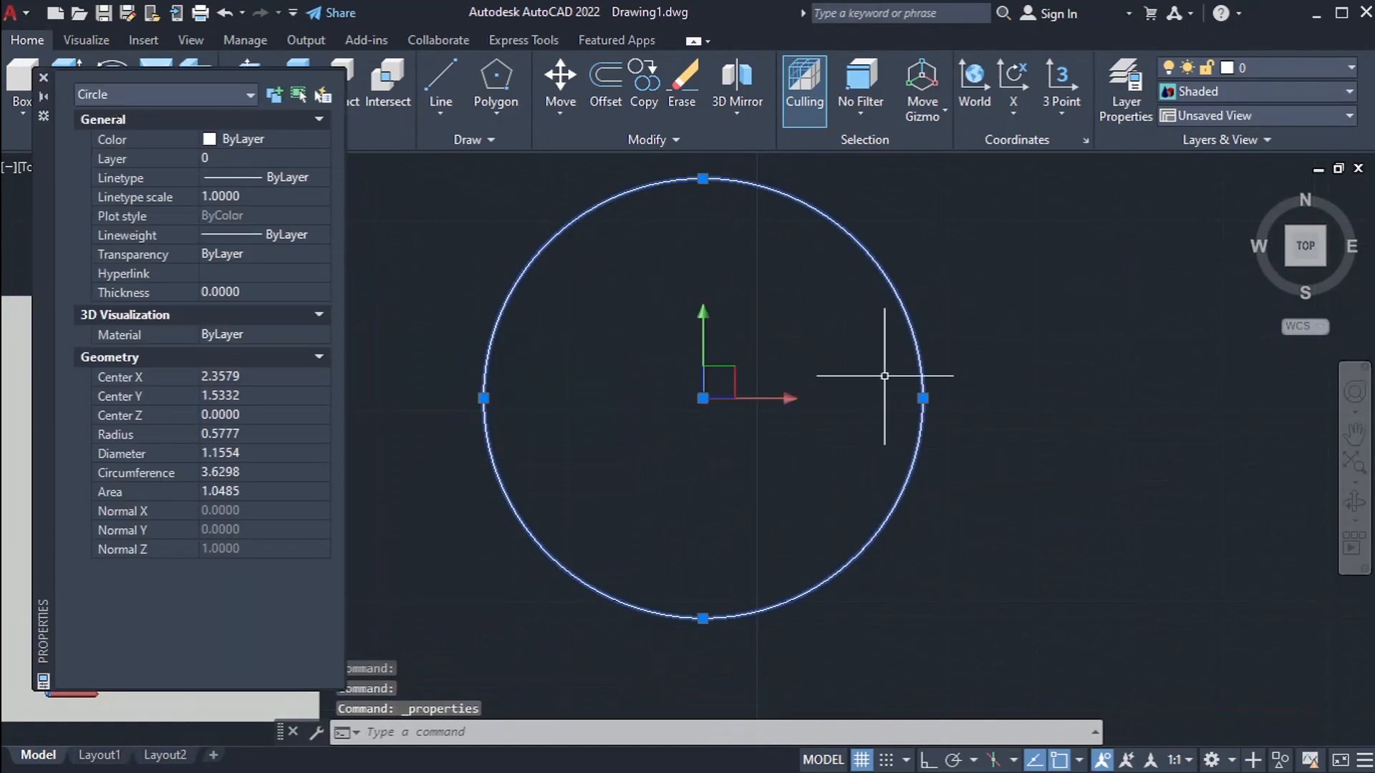
{"action": "key", "text": "ctrl+1"}
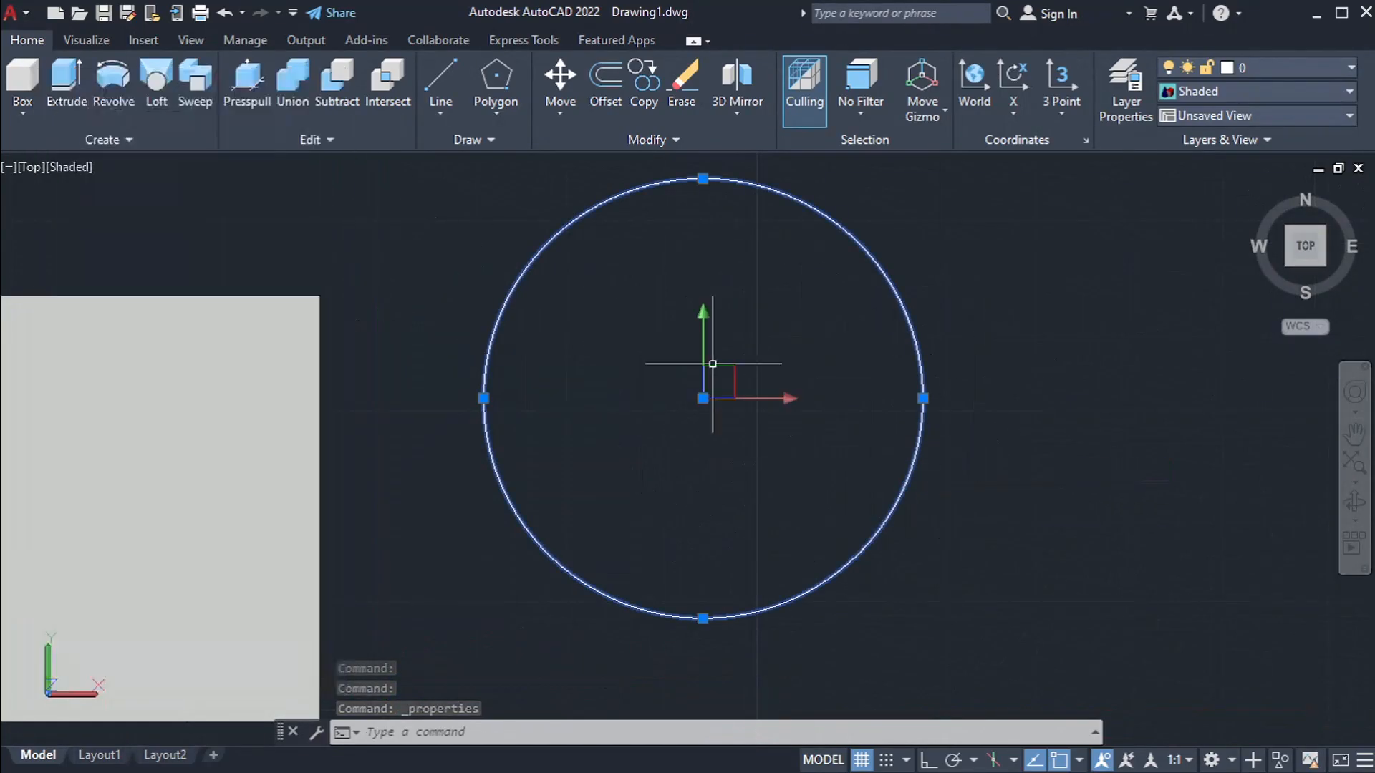
{"action": "scroll", "coordinate": [709, 387], "scroll_direction": "down", "scroll_amount": 6}
{"action": "middle_click_drag", "start_coordinate": [815, 501], "coordinate": [795, 368], "text": "shift"}
{"action": "scroll", "coordinate": [798, 401], "scroll_direction": "up", "scroll_amount": 6}
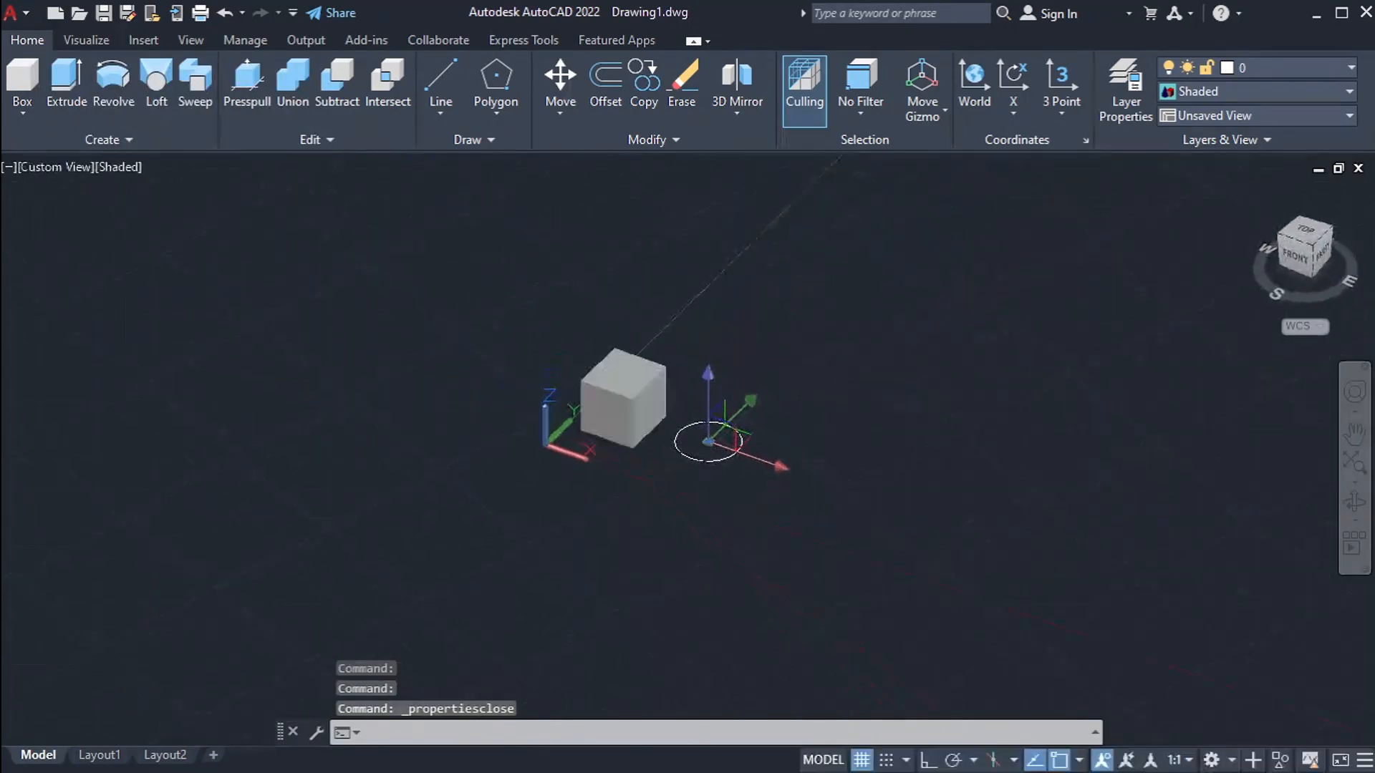
{"action": "key", "text": "Escape"}
{"action": "key", "text": "Escape"}
Extrude the circle upwards into a solid cylinder with a height of about 2.03.
{"action": "middle_click_drag", "start_coordinate": [795, 422], "coordinate": [818, 439]}
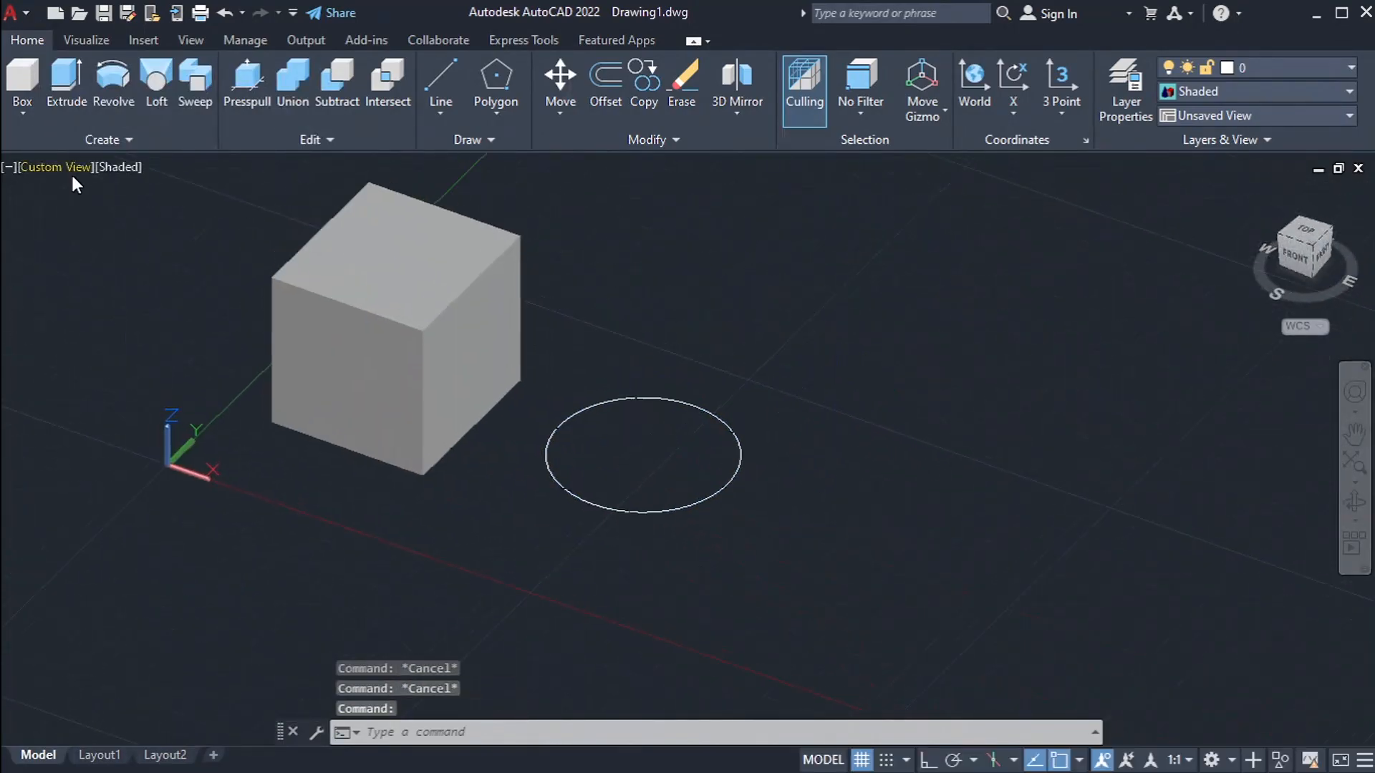
{"action": "left_click", "coordinate": [67, 79]}
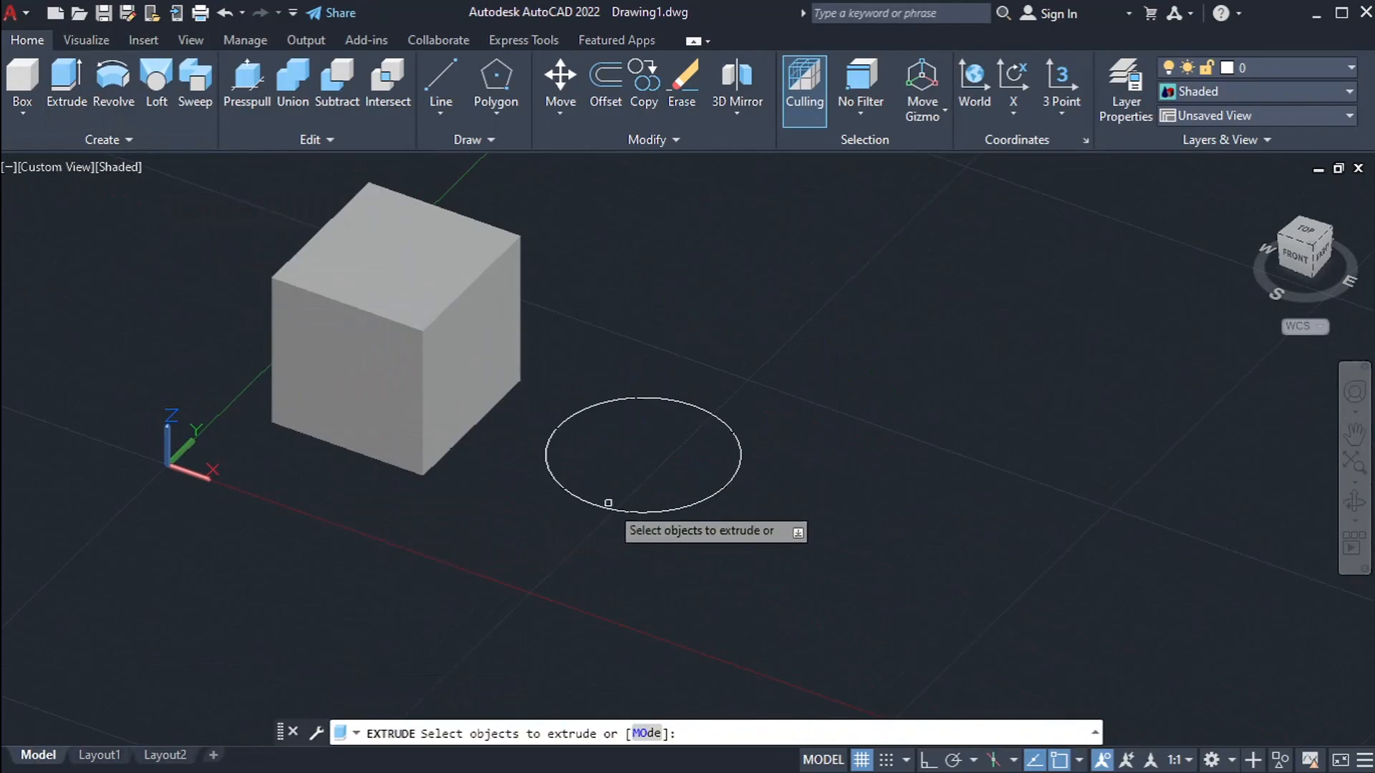
{"action": "left_click", "coordinate": [592, 503]}
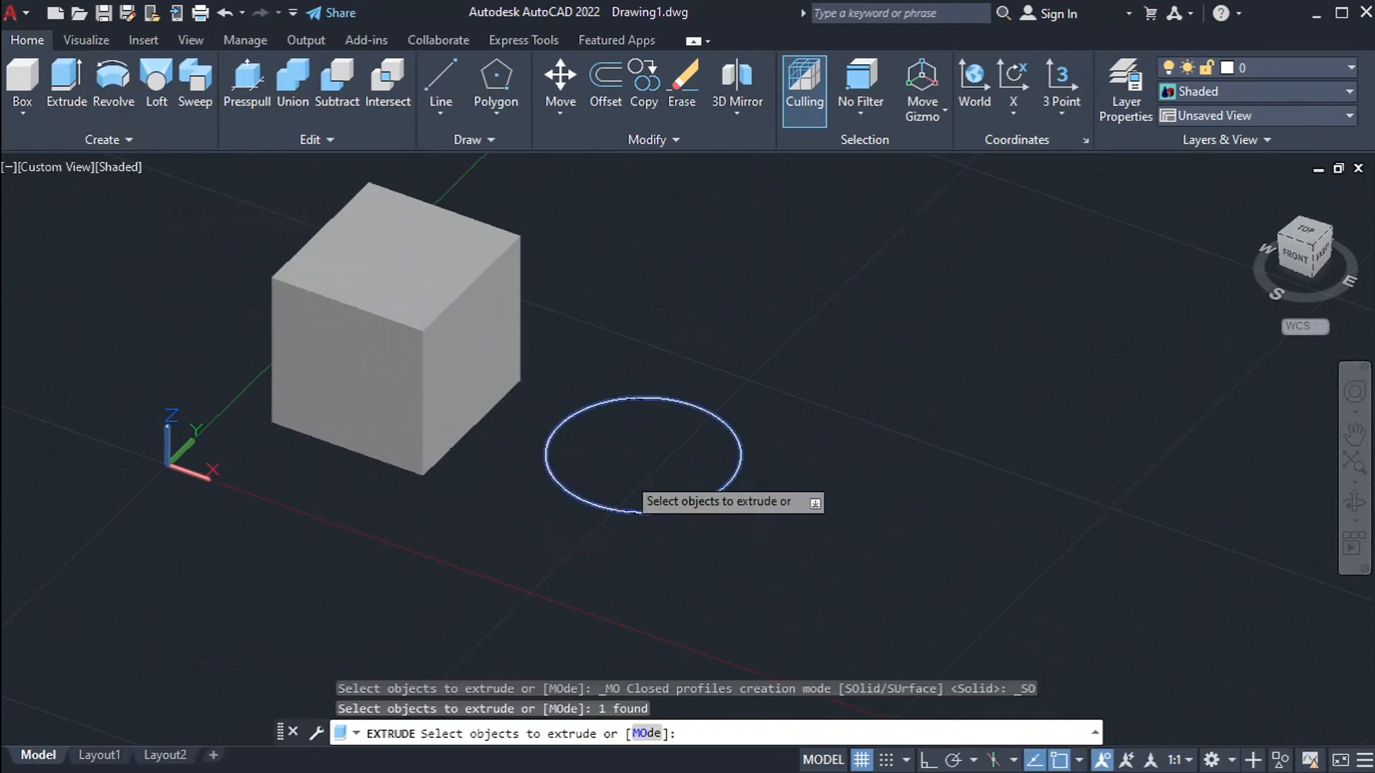
{"action": "key", "text": "Return"}
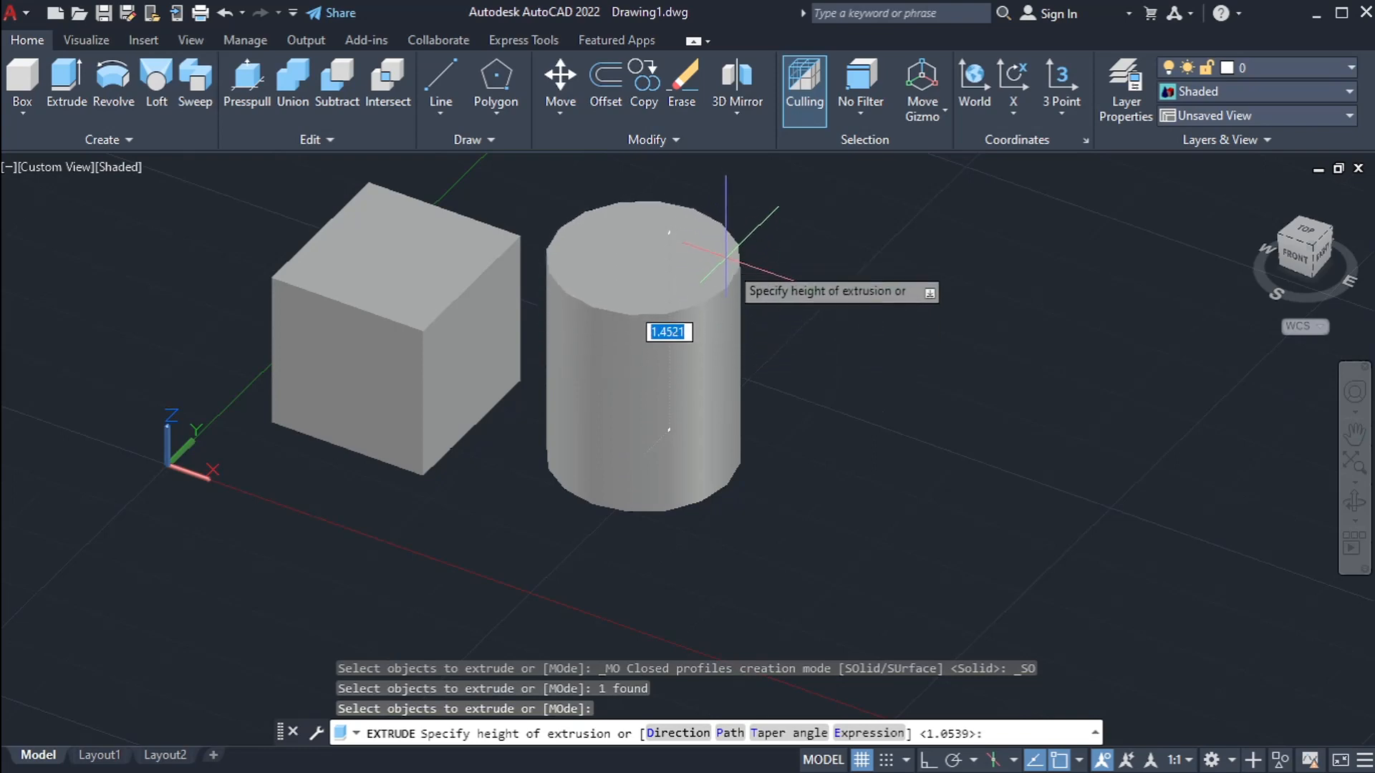
{"action": "scroll", "coordinate": [752, 286], "scroll_direction": "down", "scroll_amount": 6}
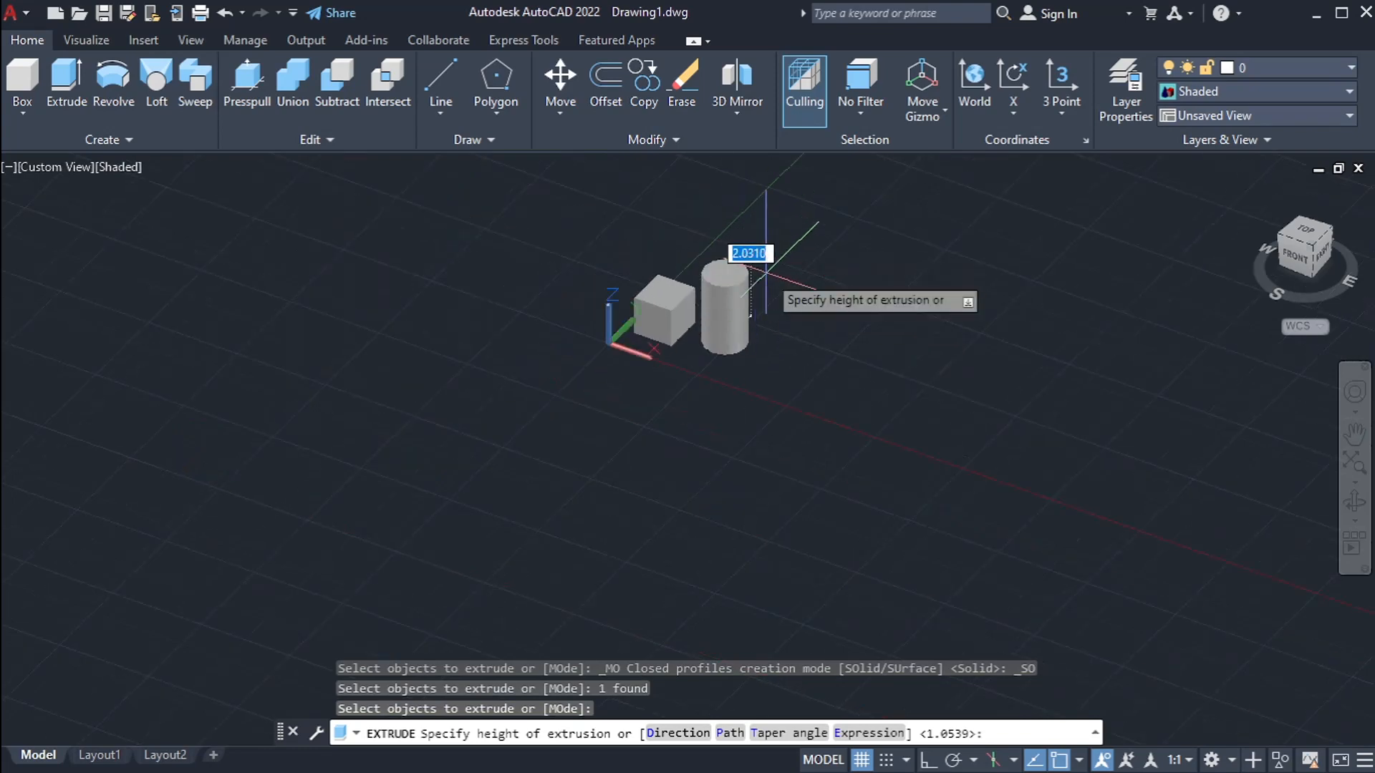
{"action": "left_click", "coordinate": [767, 277]}
Undo the erasing of the box and the last move.
{"action": "scroll", "coordinate": [783, 305], "scroll_direction": "up", "scroll_amount": 4}
{"action": "left_click", "coordinate": [757, 292]}
{"action": "left_click", "coordinate": [695, 337]}
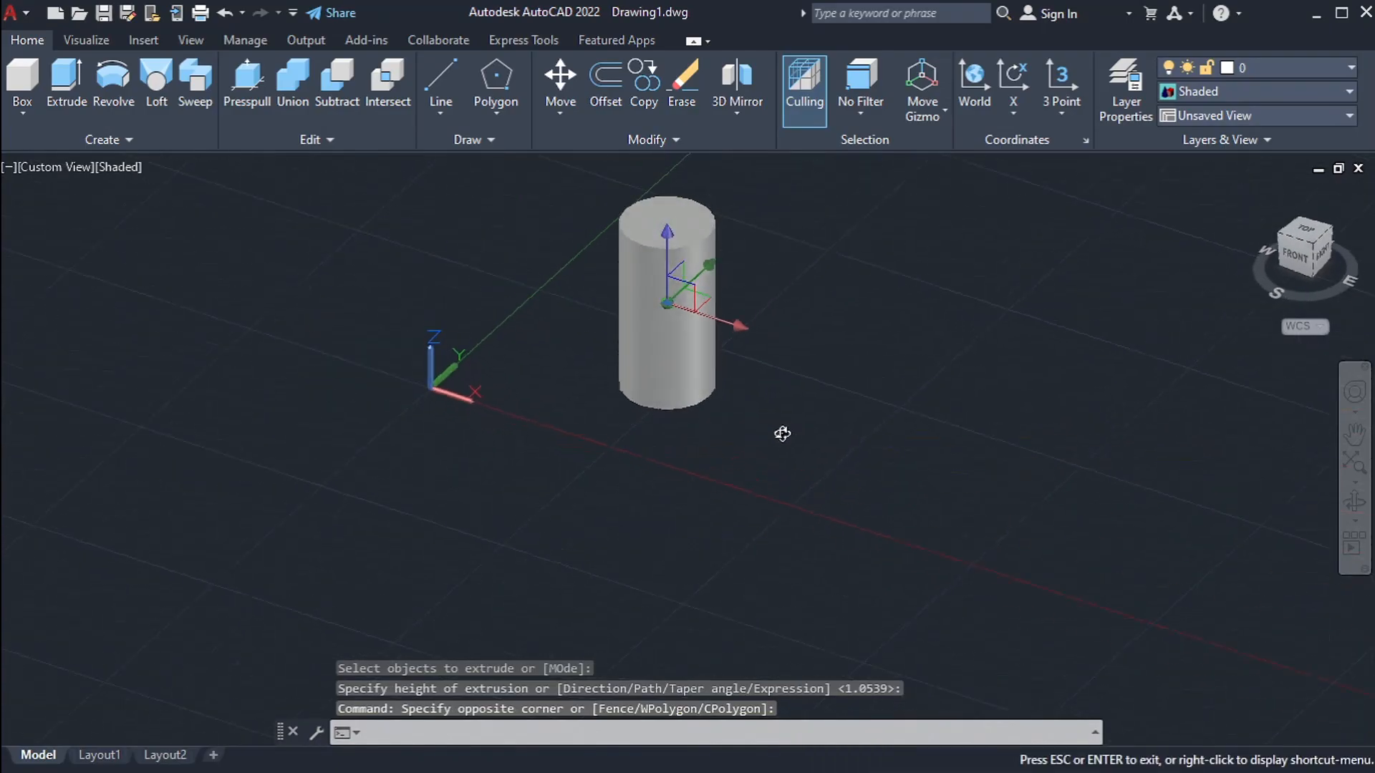
{"action": "key", "text": "ctrl+z"}
{"action": "key", "text": "ctrl+z"}
Draw a small rectangle on the XY plane, beside the cylinder on the side away from the box.
{"action": "scroll", "coordinate": [597, 413], "scroll_direction": "up", "scroll_amount": 2}
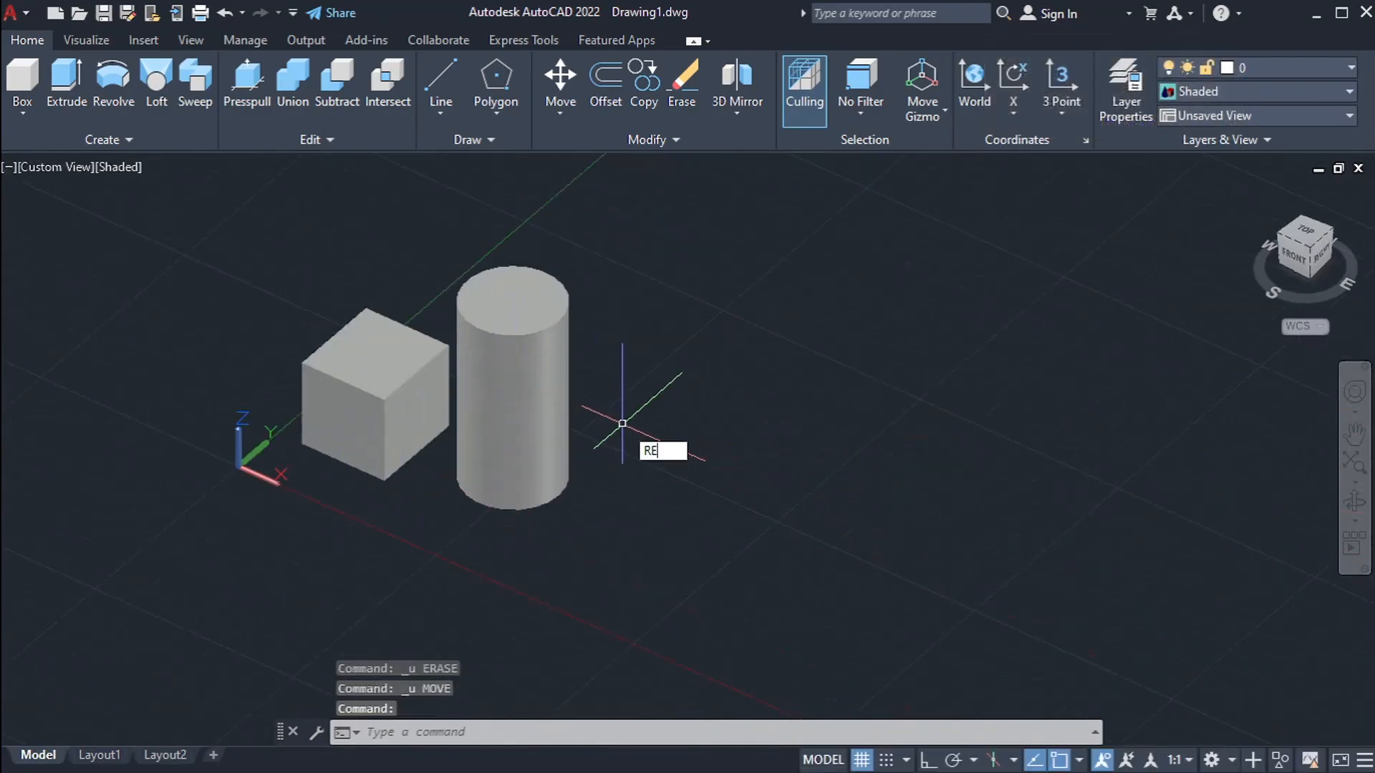
{"action": "type", "text": "rec"}
{"action": "key", "text": "Return"}
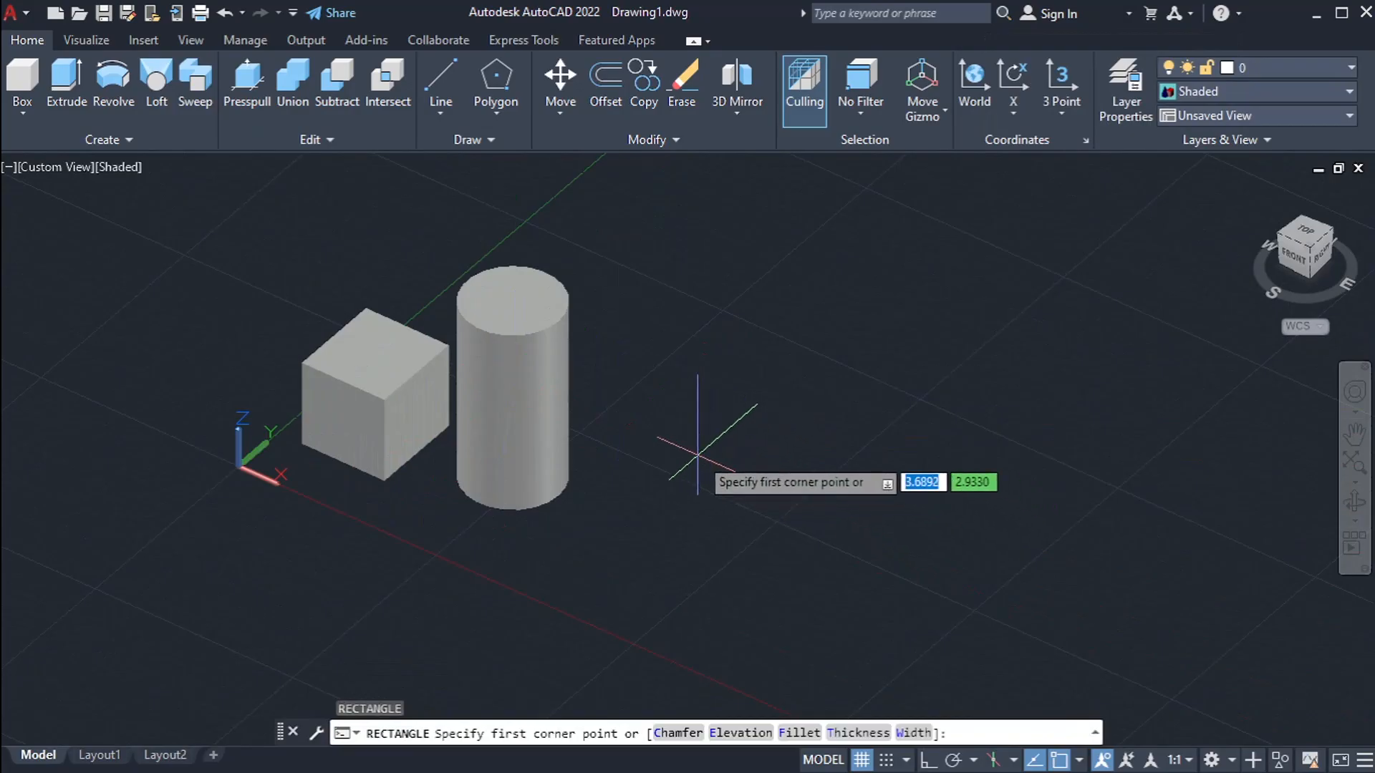
{"action": "left_click", "coordinate": [699, 457]}
{"action": "left_click", "coordinate": [740, 535]}
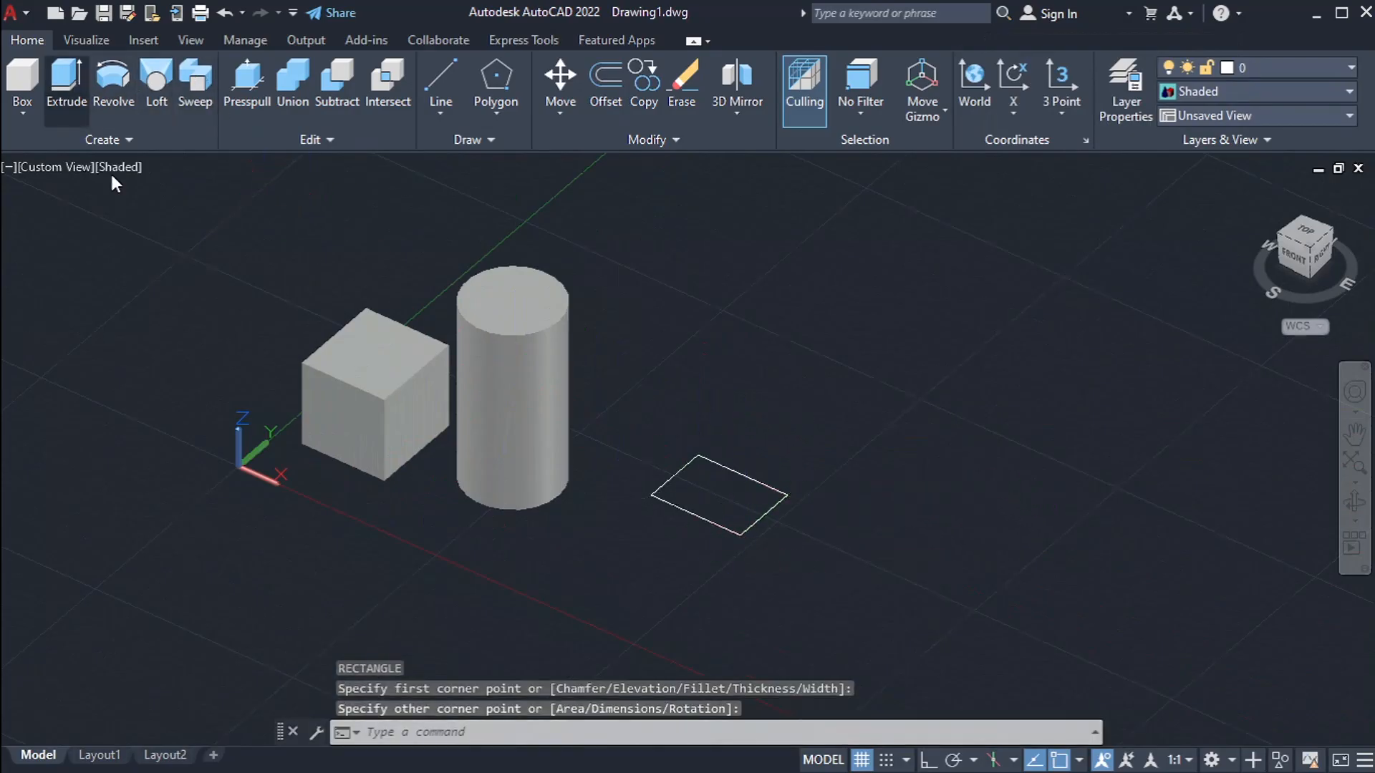
Extrude the rectangle upwards into a solid block with a height of about 1.62.
{"action": "left_click", "coordinate": [675, 509]}
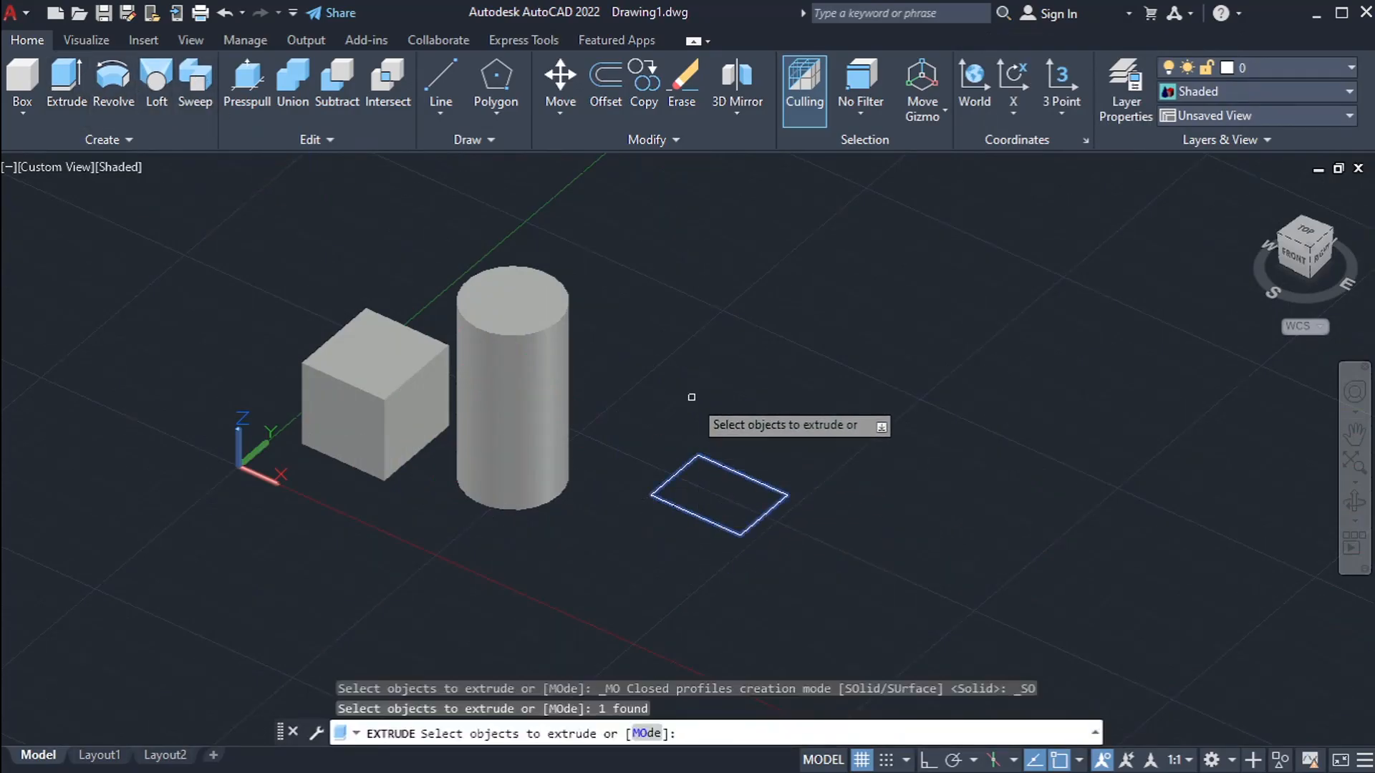
{"action": "key", "text": "Return"}
{"action": "left_click", "coordinate": [703, 364]}
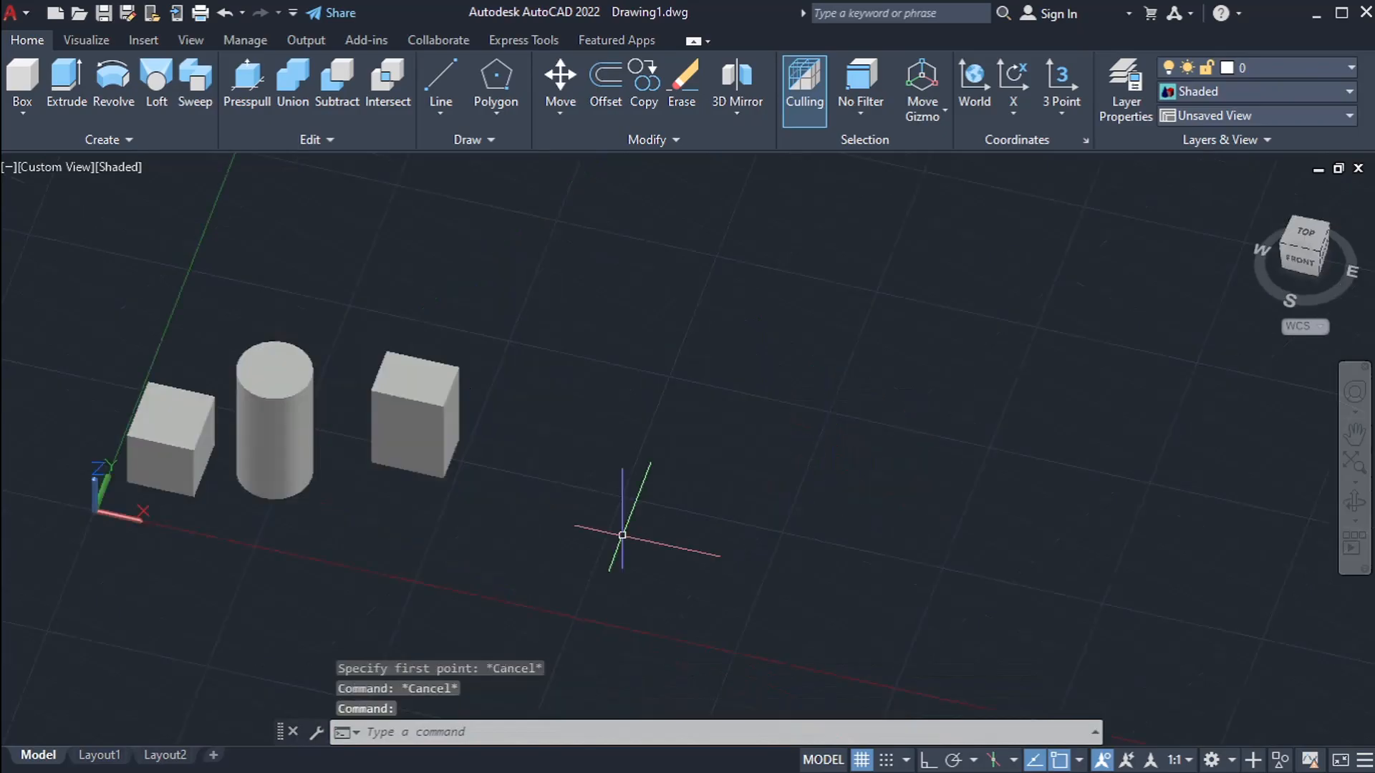
Look at the empty area beside the rectangular block from the top view.
{"action": "middle_click_drag", "start_coordinate": [531, 468], "coordinate": [610, 387]}
{"action": "scroll", "coordinate": [538, 445], "scroll_direction": "up", "scroll_amount": 2}
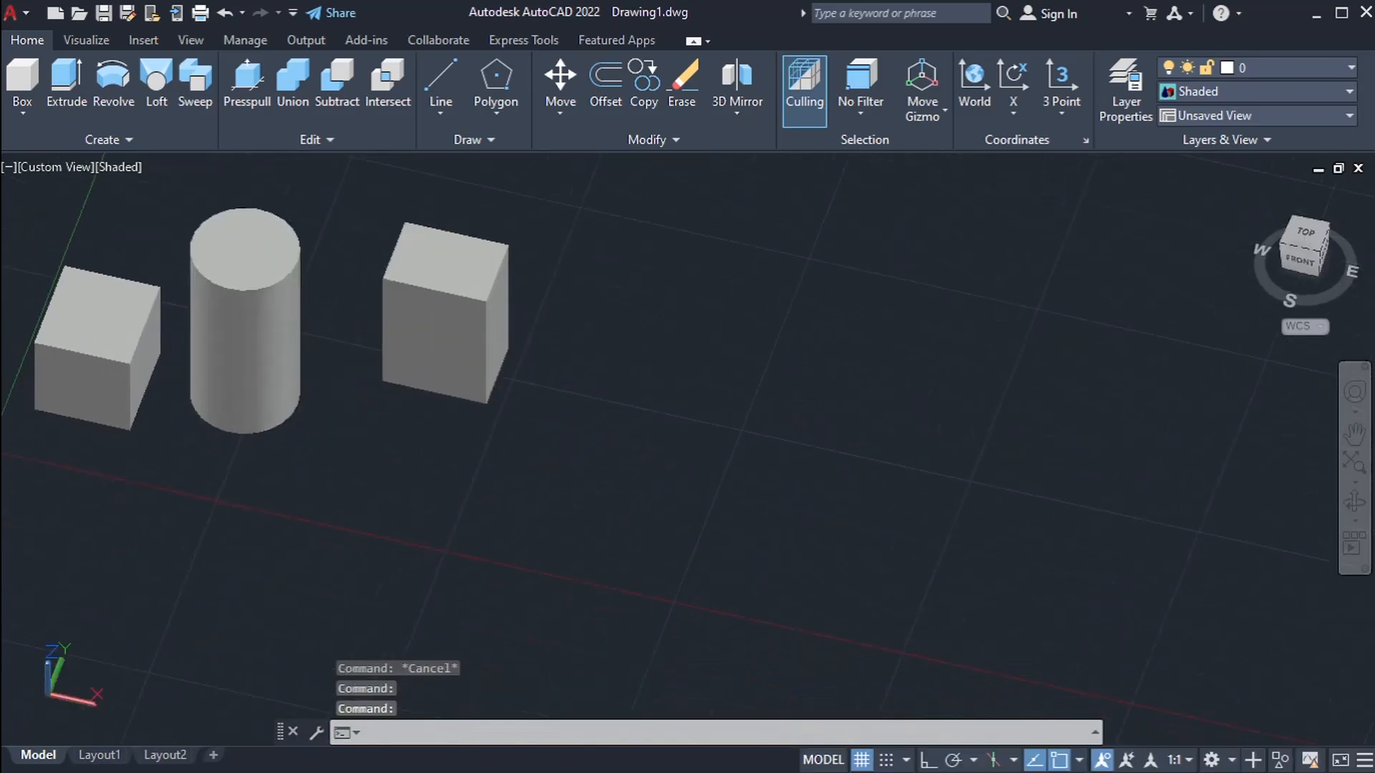
{"action": "left_click", "coordinate": [1307, 234]}
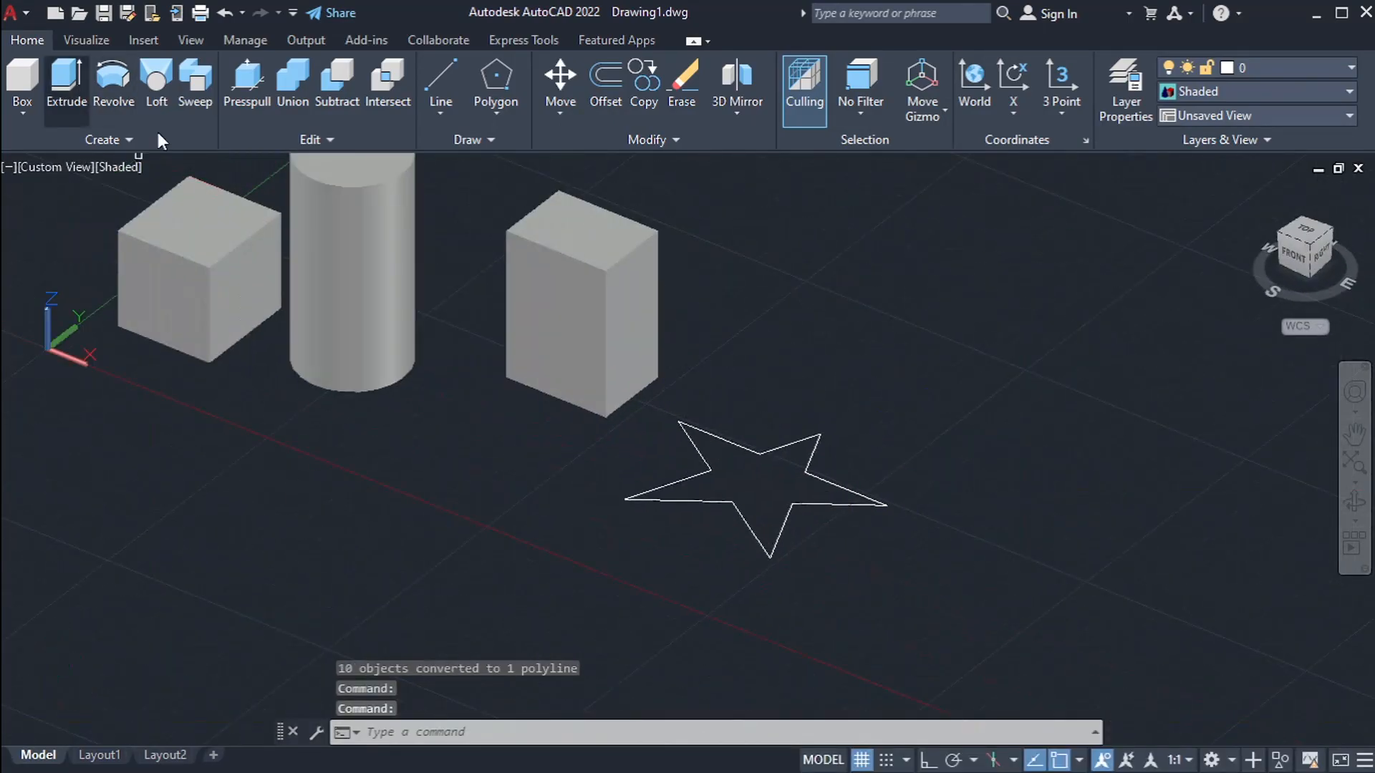
Extrude the closed star polyline upwards into a solid with a height of about 1.75.
{"action": "left_click", "coordinate": [66, 83]}
{"action": "left_click", "coordinate": [758, 535]}
{"action": "key", "text": "Return"}
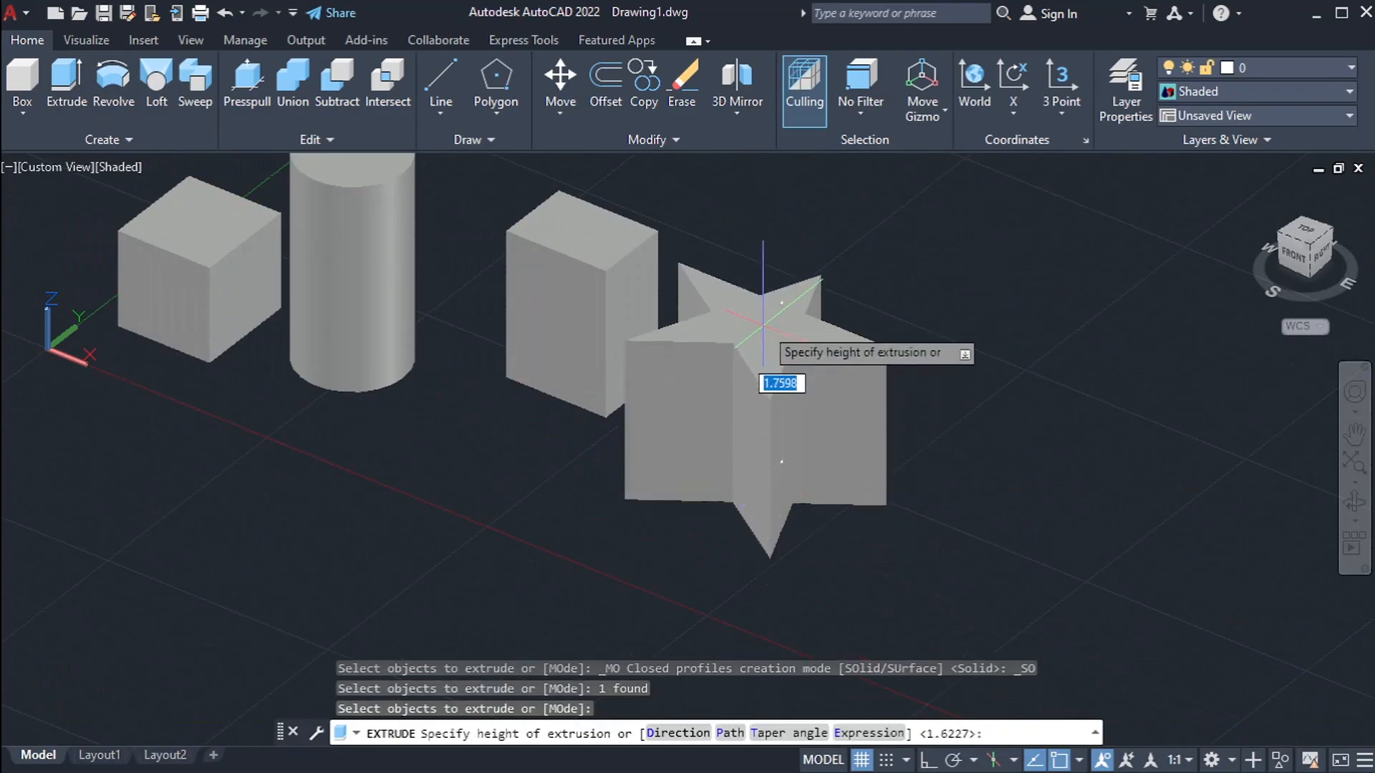
{"action": "left_click", "coordinate": [763, 326]}
{"action": "middle_click_drag", "start_coordinate": [930, 491], "coordinate": [964, 450], "text": "shift"}
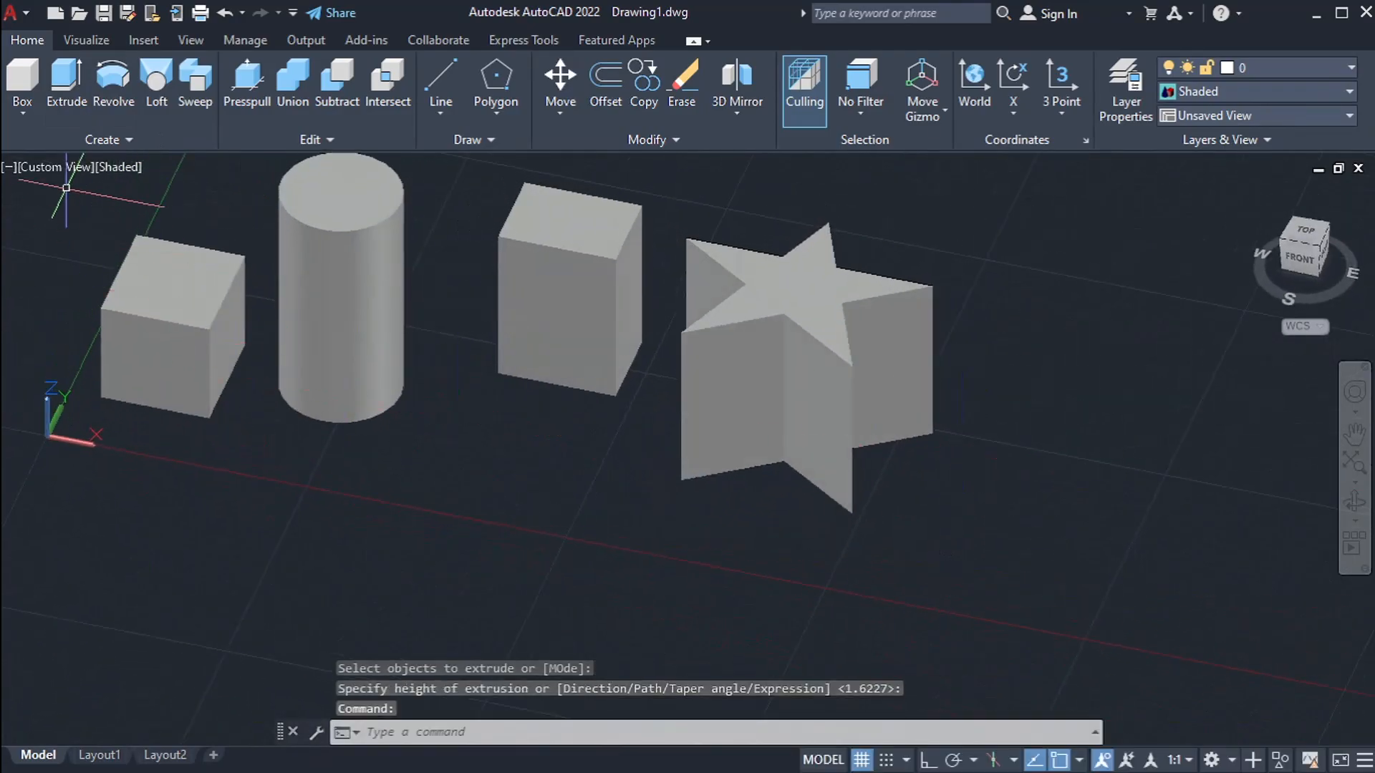
{"action": "scroll", "coordinate": [825, 473], "scroll_direction": "up", "scroll_amount": 3}
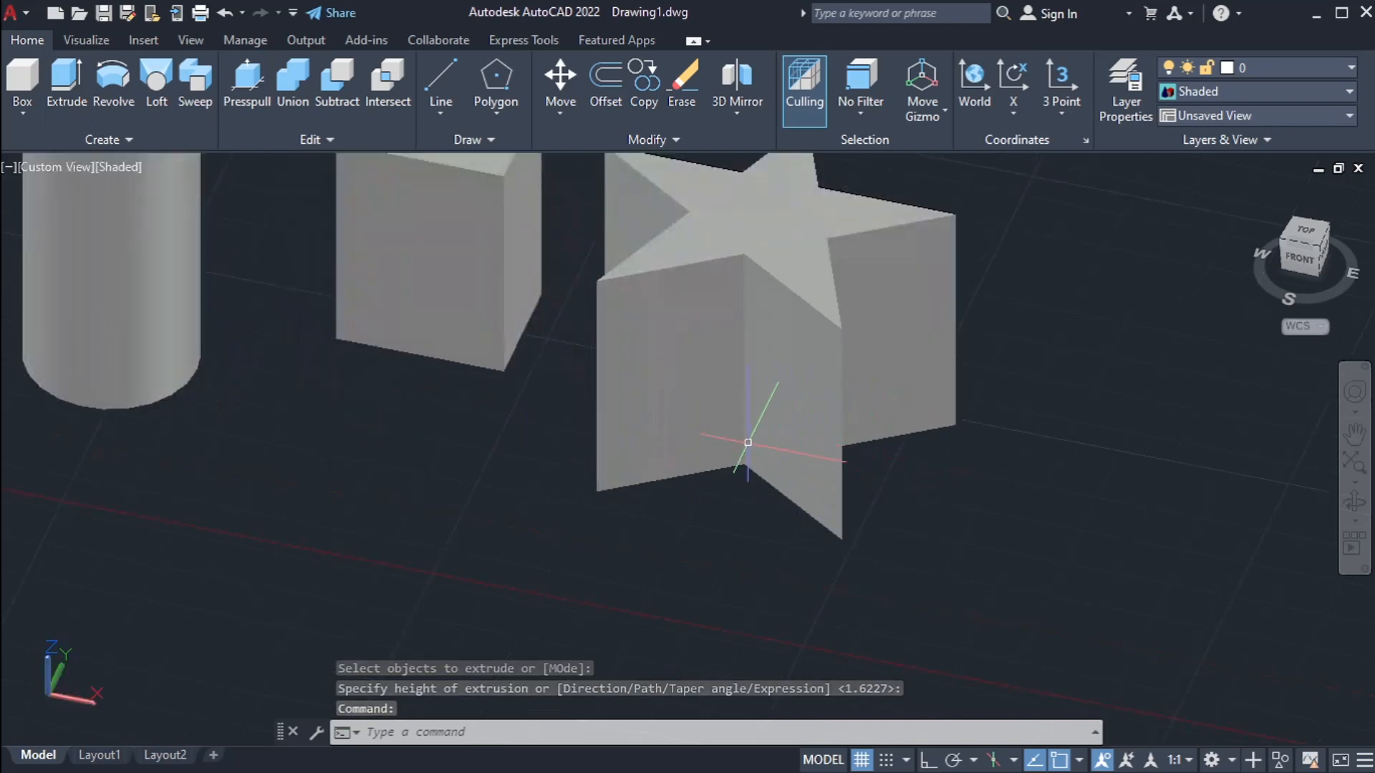
{"action": "middle_click_drag", "start_coordinate": [912, 522], "coordinate": [760, 488]}
{"action": "scroll", "coordinate": [795, 501], "scroll_direction": "down", "scroll_amount": 3}
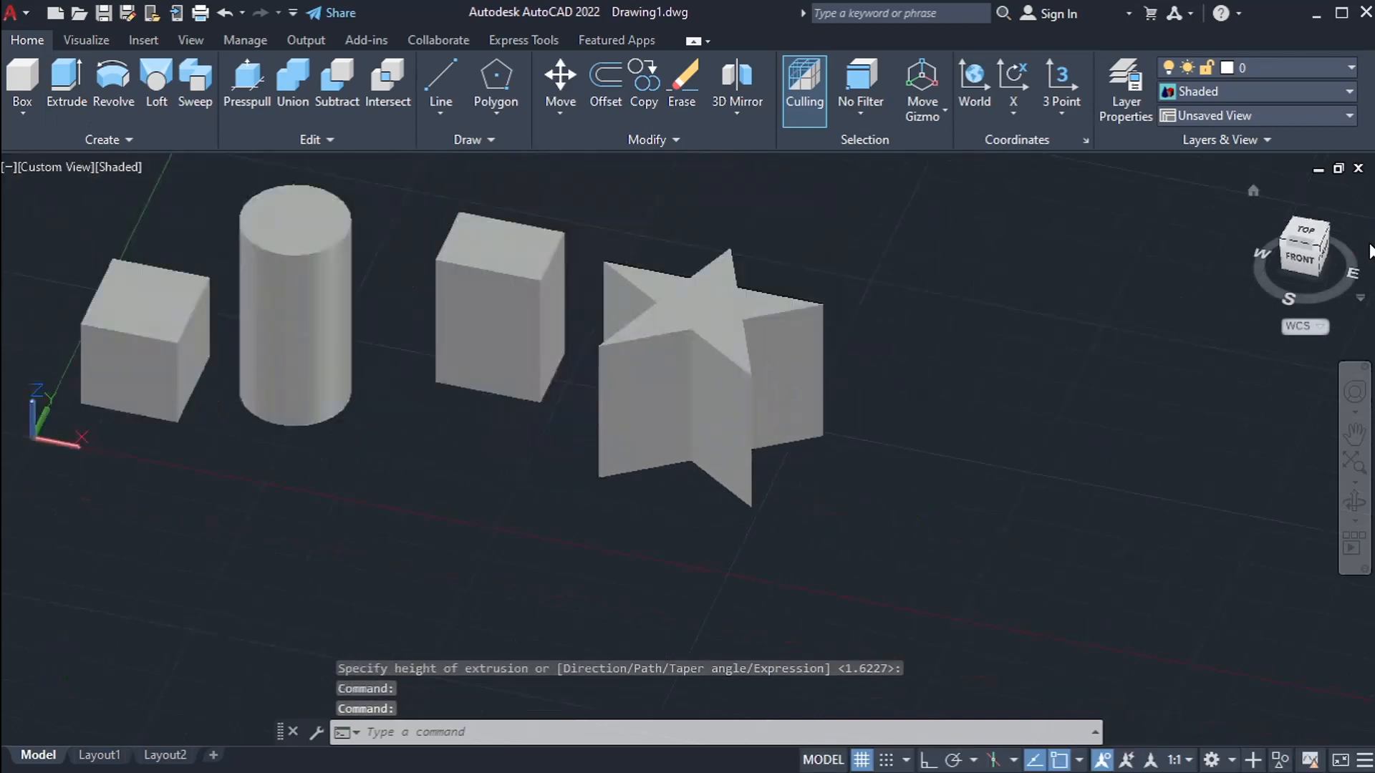
With Ortho mode on, draw a closed four-sided outline of separate lines, about 0.87 high, beside the star in the top view.
{"action": "left_click", "coordinate": [1308, 231]}
{"action": "middle_click_drag", "start_coordinate": [1039, 423], "coordinate": [866, 395]}
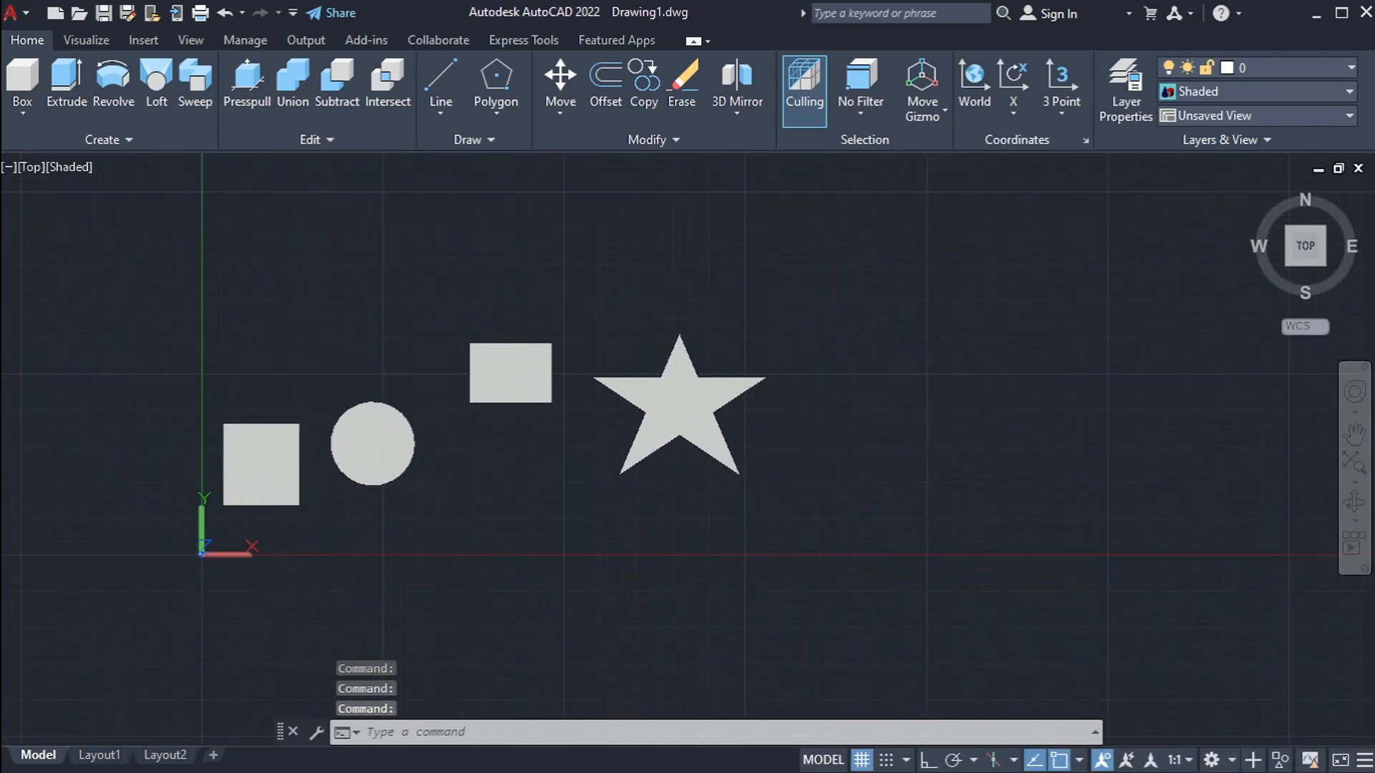
{"action": "scroll", "coordinate": [857, 387], "scroll_direction": "up", "scroll_amount": 3}
{"action": "type", "text": "l"}
{"action": "key", "text": "Return"}
{"action": "left_click", "coordinate": [829, 370]}
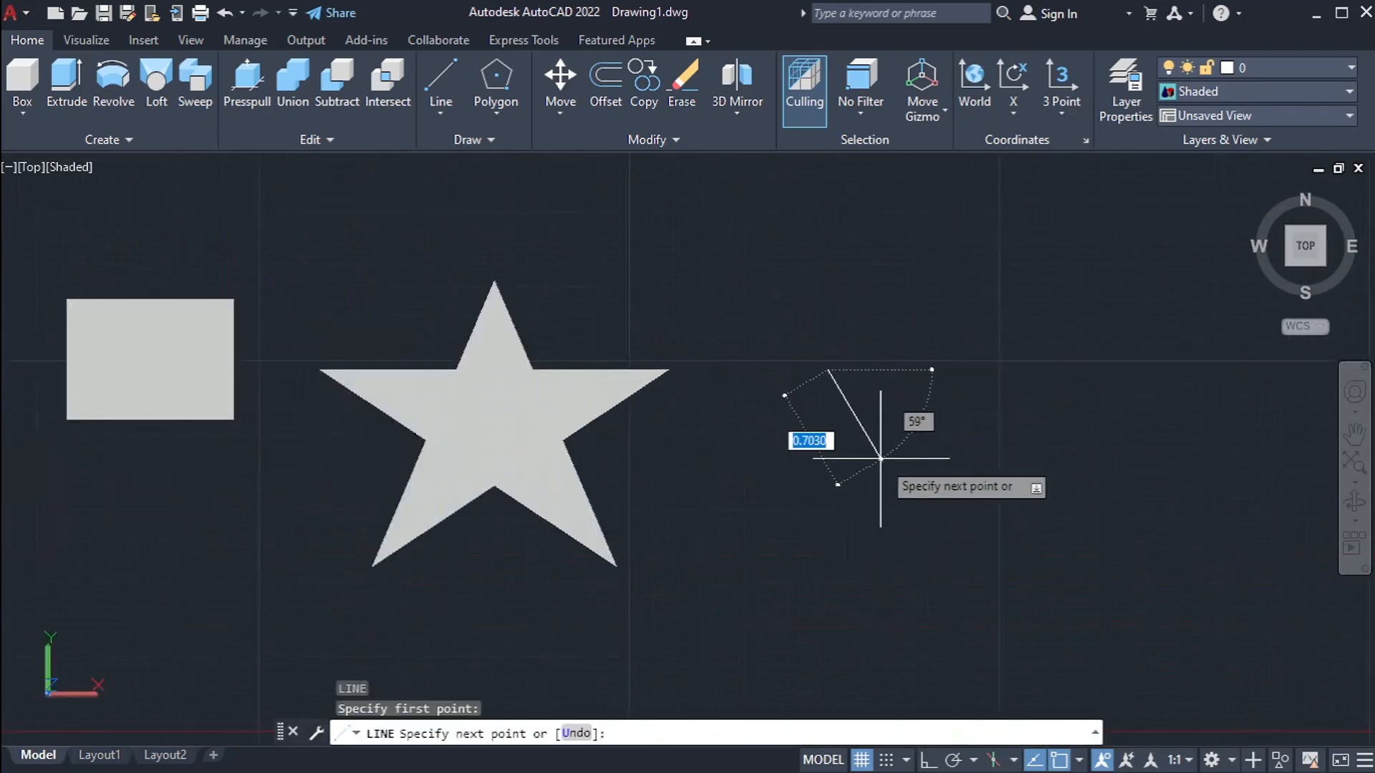
{"action": "key", "text": "F8"}
{"action": "left_click", "coordinate": [850, 497]}
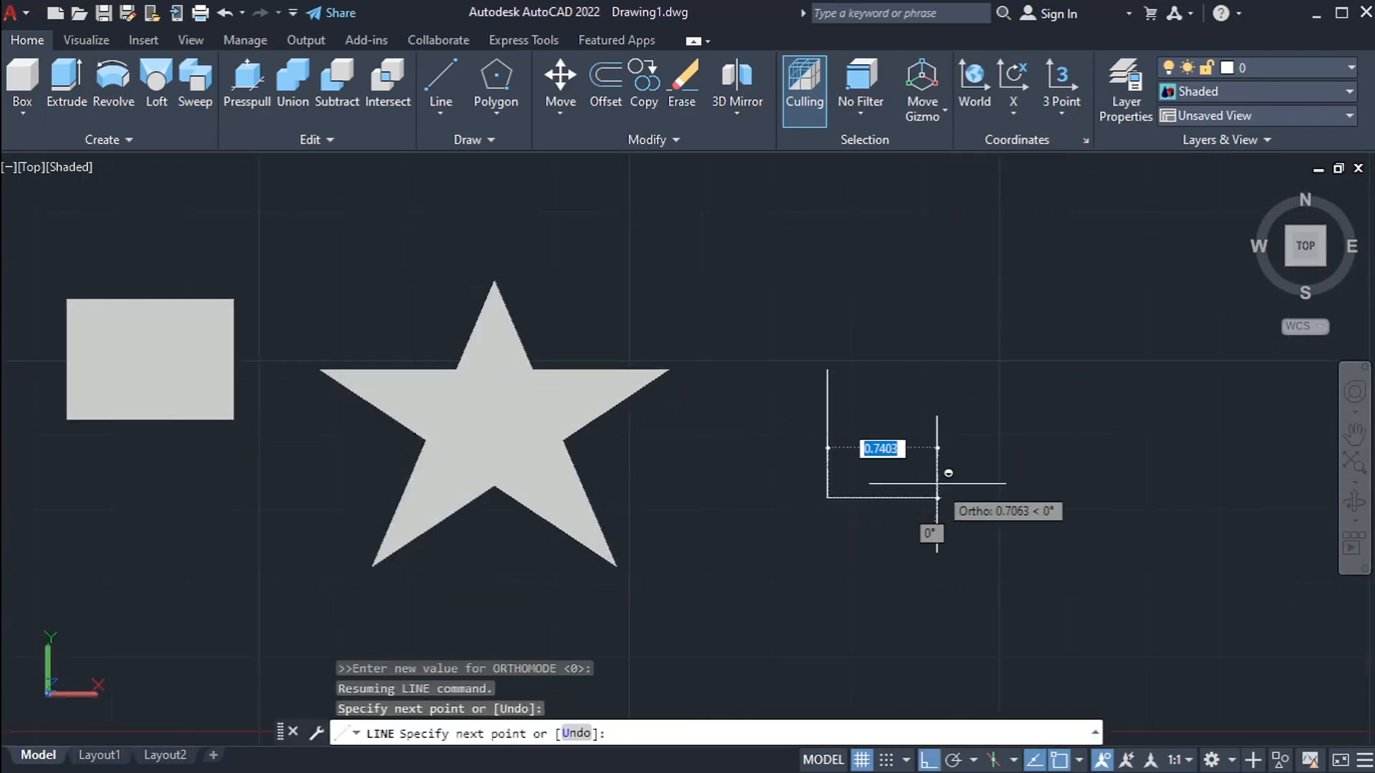
{"action": "left_click", "coordinate": [940, 487]}
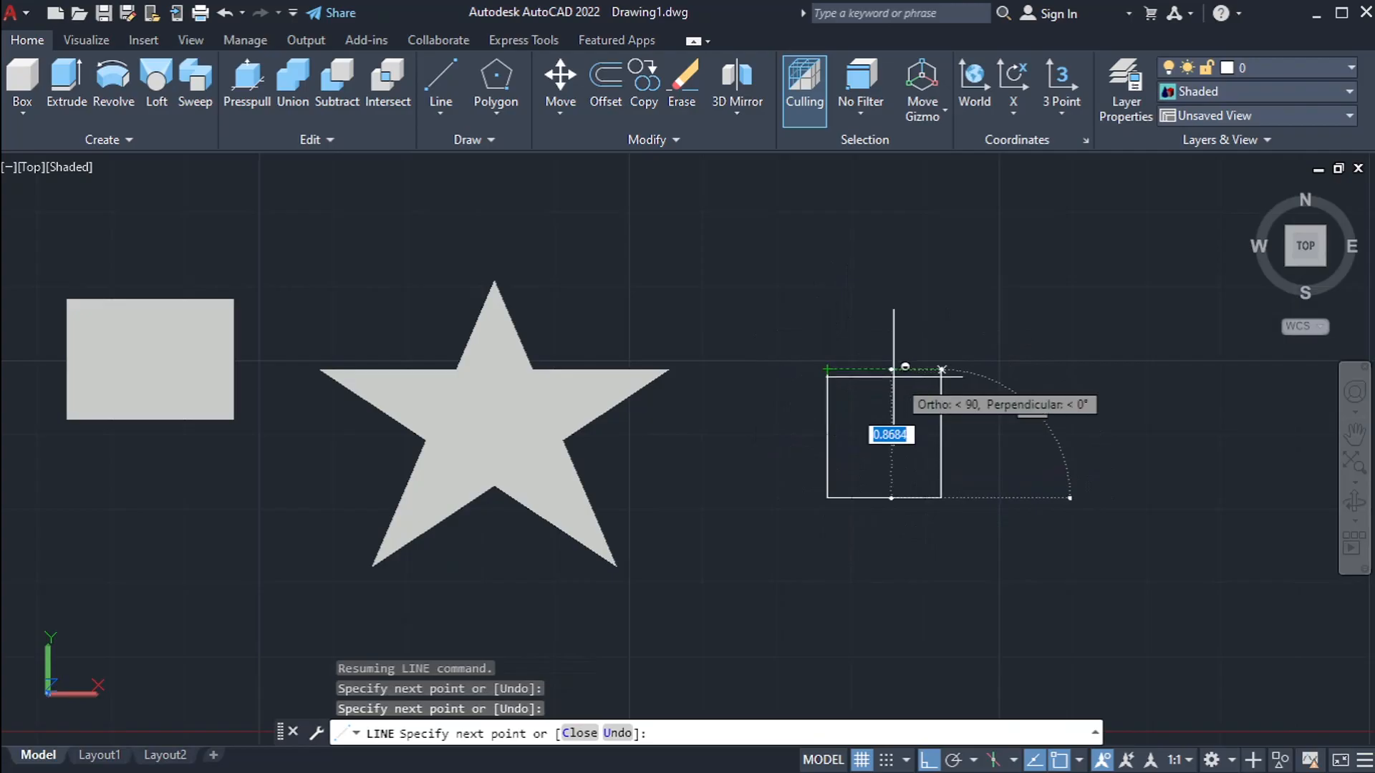
{"action": "left_click", "coordinate": [942, 370]}
{"action": "left_click", "coordinate": [828, 371]}
{"action": "key", "text": "Return"}
Select the four separate lines beside the star and review their properties.
{"action": "left_click_drag", "start_coordinate": [752, 317], "coordinate": [964, 521]}
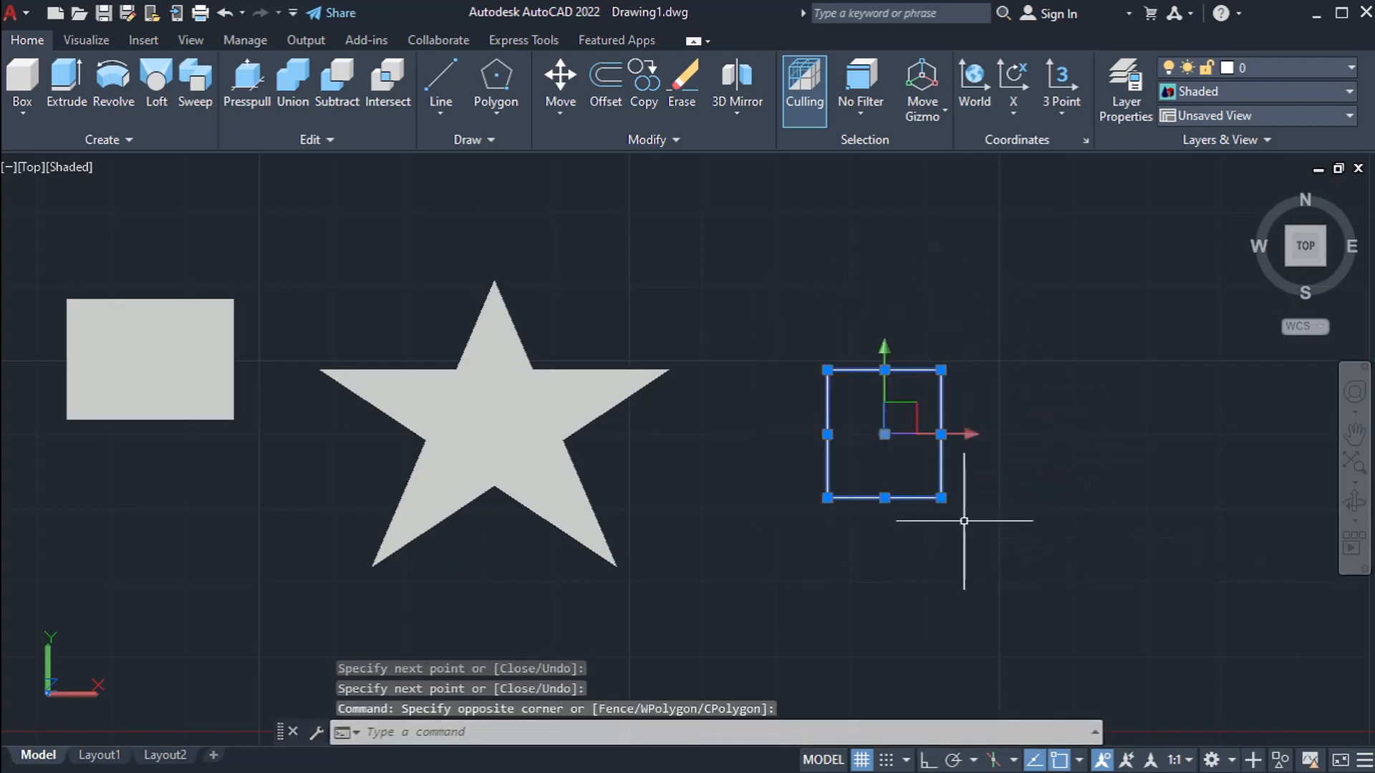
{"action": "key", "text": "ctrl+1"}
{"action": "key", "text": "ctrl+1"}
{"action": "scroll", "coordinate": [1066, 430], "scroll_direction": "down", "scroll_amount": 5}
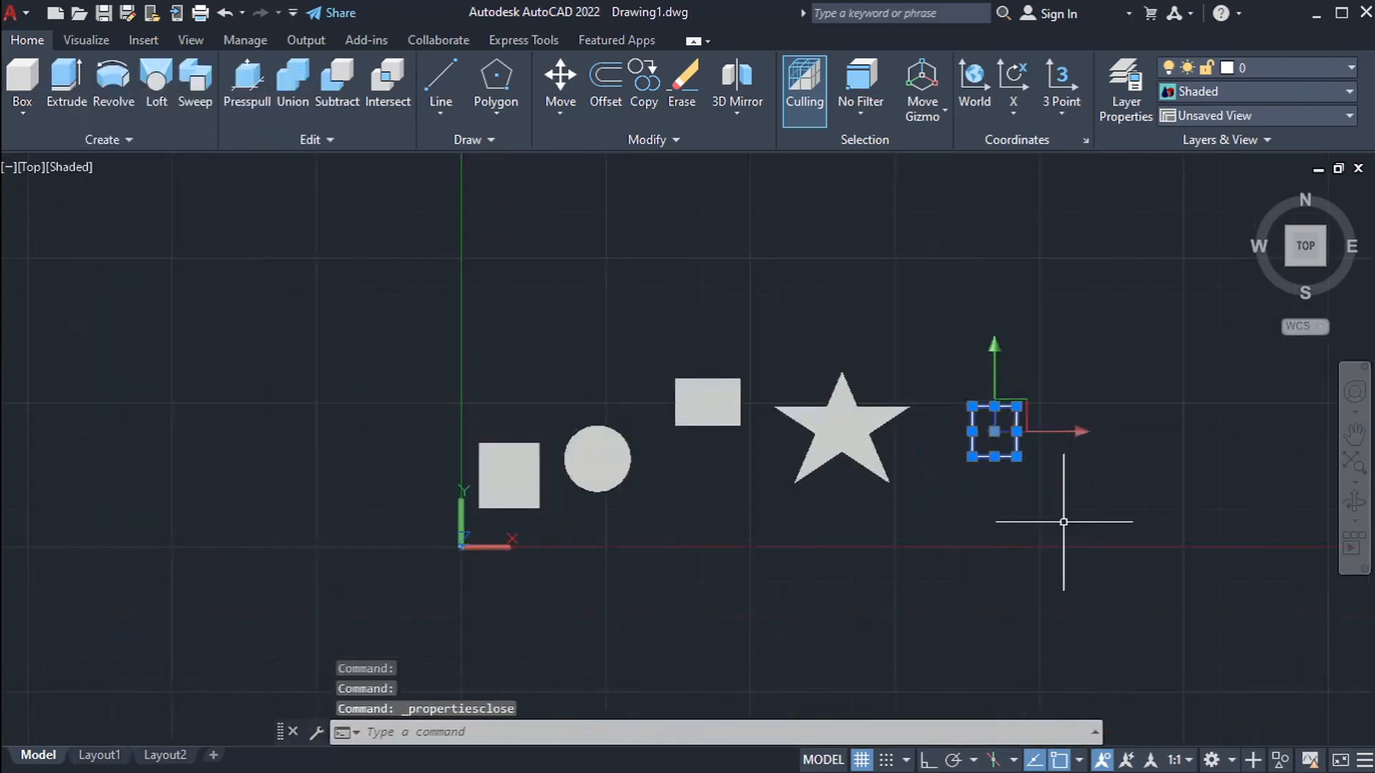
{"action": "middle_click_drag", "start_coordinate": [1062, 522], "coordinate": [989, 401], "text": "shift"}
{"action": "middle_click_drag", "start_coordinate": [931, 537], "coordinate": [836, 404]}
{"action": "scroll", "coordinate": [836, 403], "scroll_direction": "up", "scroll_amount": 2}
{"action": "key", "text": "Escape"}
{"action": "key", "text": "Escape"}
{"action": "scroll", "coordinate": [867, 297], "scroll_direction": "up", "scroll_amount": 3}
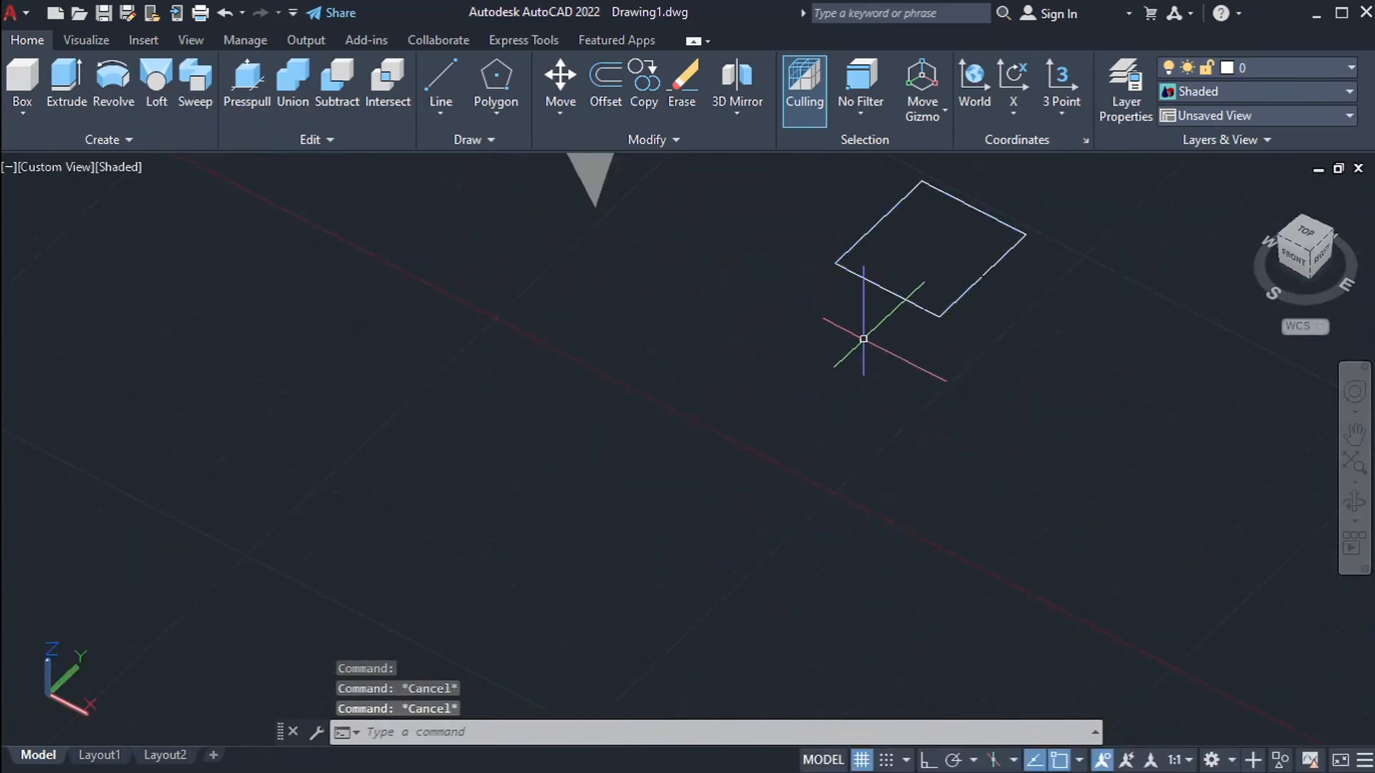
{"action": "left_click", "coordinate": [904, 265]}
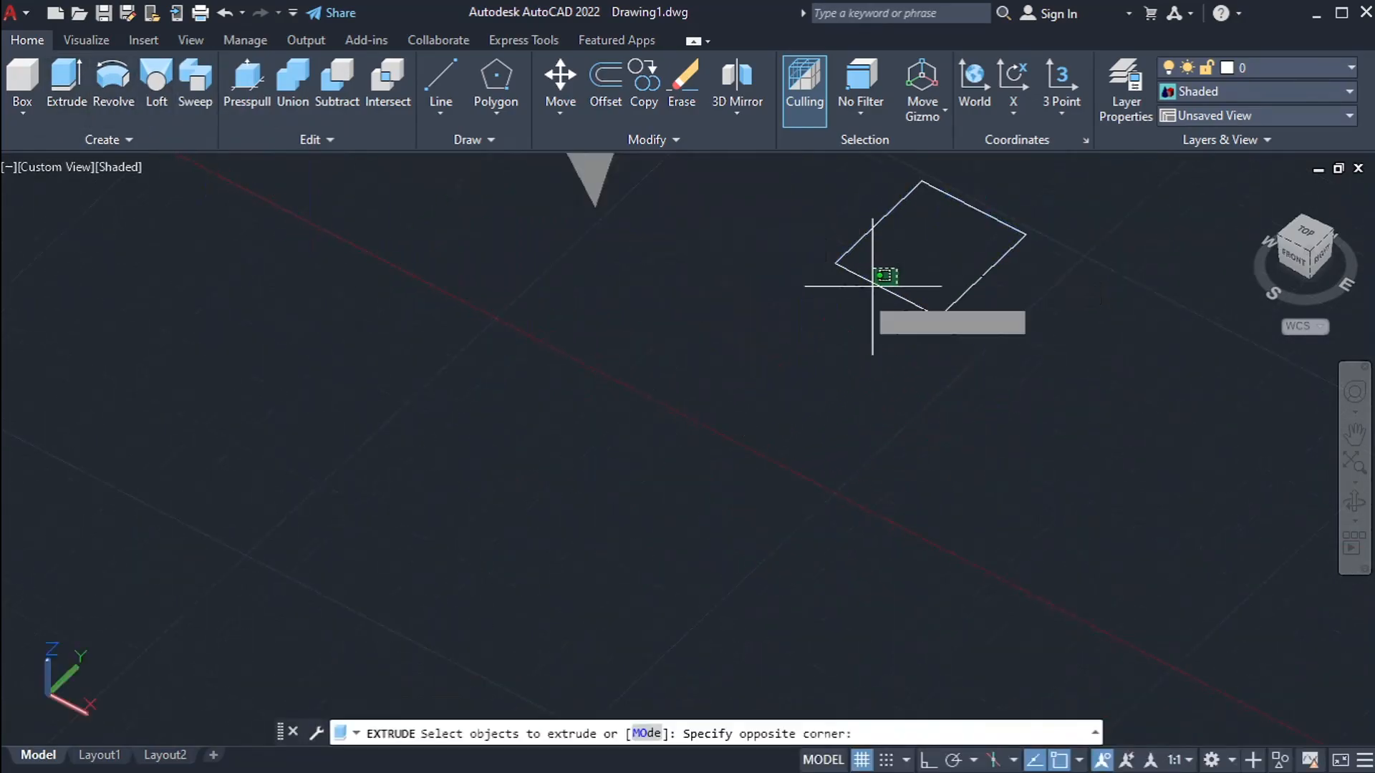
{"action": "left_click", "coordinate": [866, 299]}
{"action": "key", "text": "Return"}
{"action": "middle_click_drag", "start_coordinate": [931, 271], "coordinate": [910, 308], "text": "shift"}
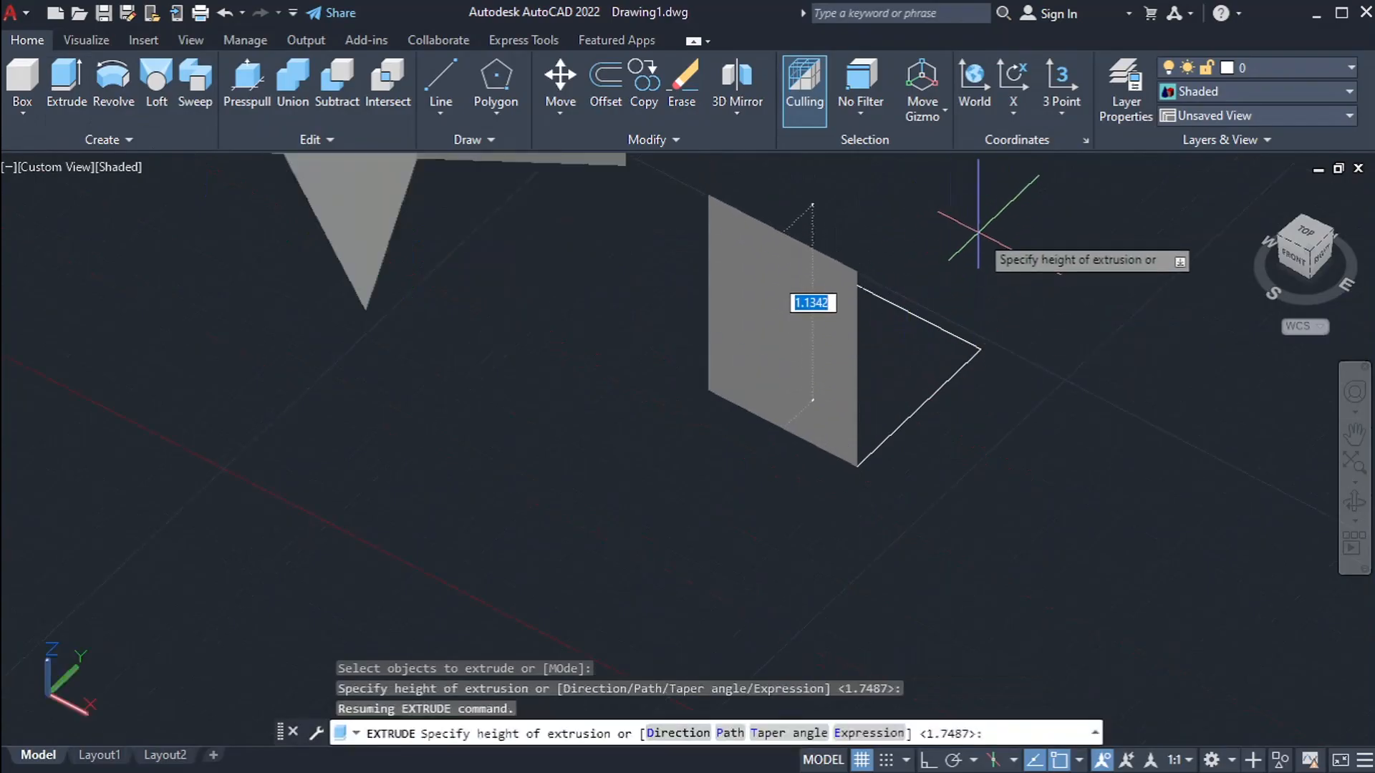
{"action": "key", "text": "Escape"}
Extrude all four separate lines of the outline upwards in one operation.
{"action": "key", "text": "Return"}
{"action": "left_click", "coordinate": [1034, 259]}
{"action": "left_click", "coordinate": [703, 434]}
{"action": "scroll", "coordinate": [754, 439], "scroll_direction": "down", "scroll_amount": 4}
{"action": "key", "text": "Return"}
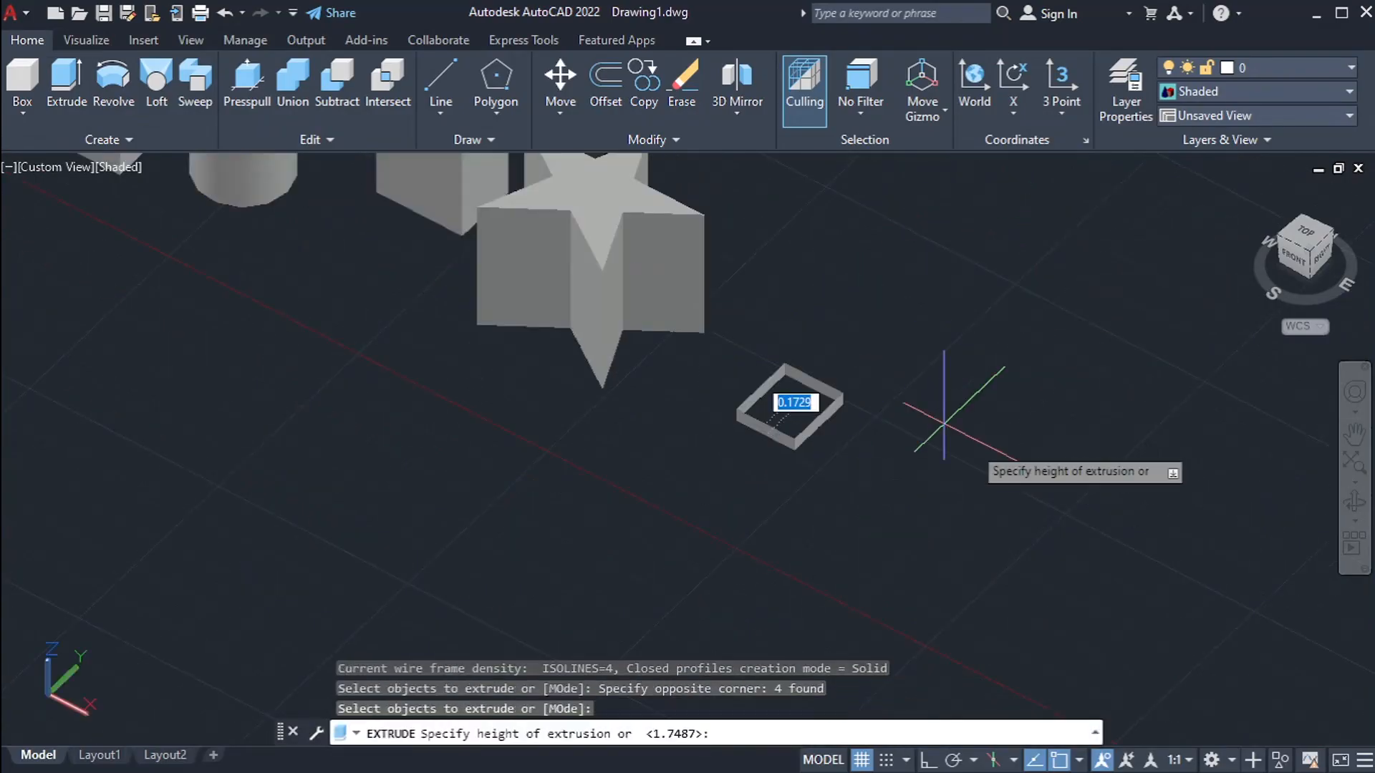
{"action": "left_click", "coordinate": [1011, 322]}
{"action": "mouse_move", "coordinate": [1011, 322]}
{"action": "middle_mouse_down", "text": "shift"}
{"action": "mouse_move", "coordinate": [946, 481]}
{"action": "mouse_move", "coordinate": [884, 402]}
{"action": "mouse_move", "coordinate": [863, 340]}
{"action": "mouse_move", "coordinate": [908, 334]}
{"action": "middle_mouse_up", "text": "shift"}
{"action": "type", "text": "e"}
{"action": "key", "text": "Return"}
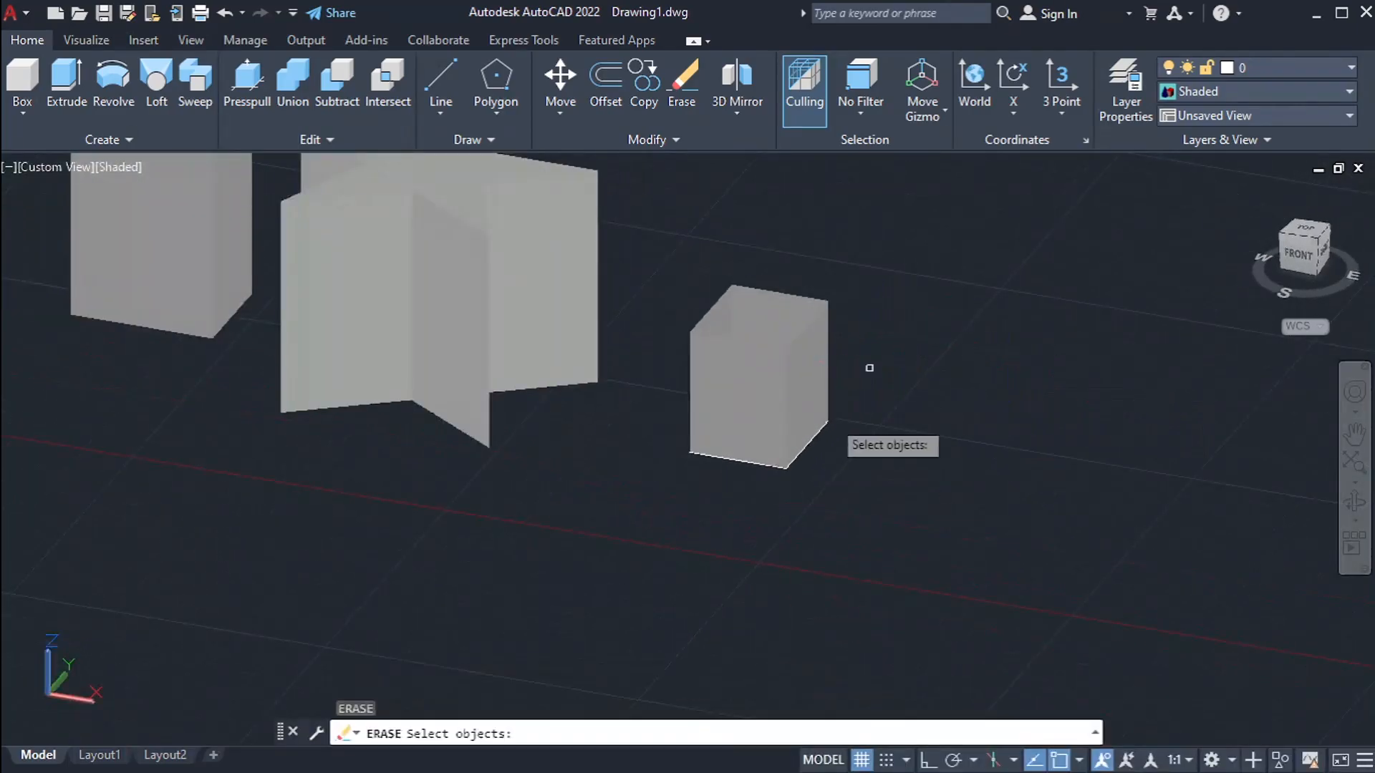
{"action": "key", "text": "Escape"}
{"action": "key", "text": "Escape"}
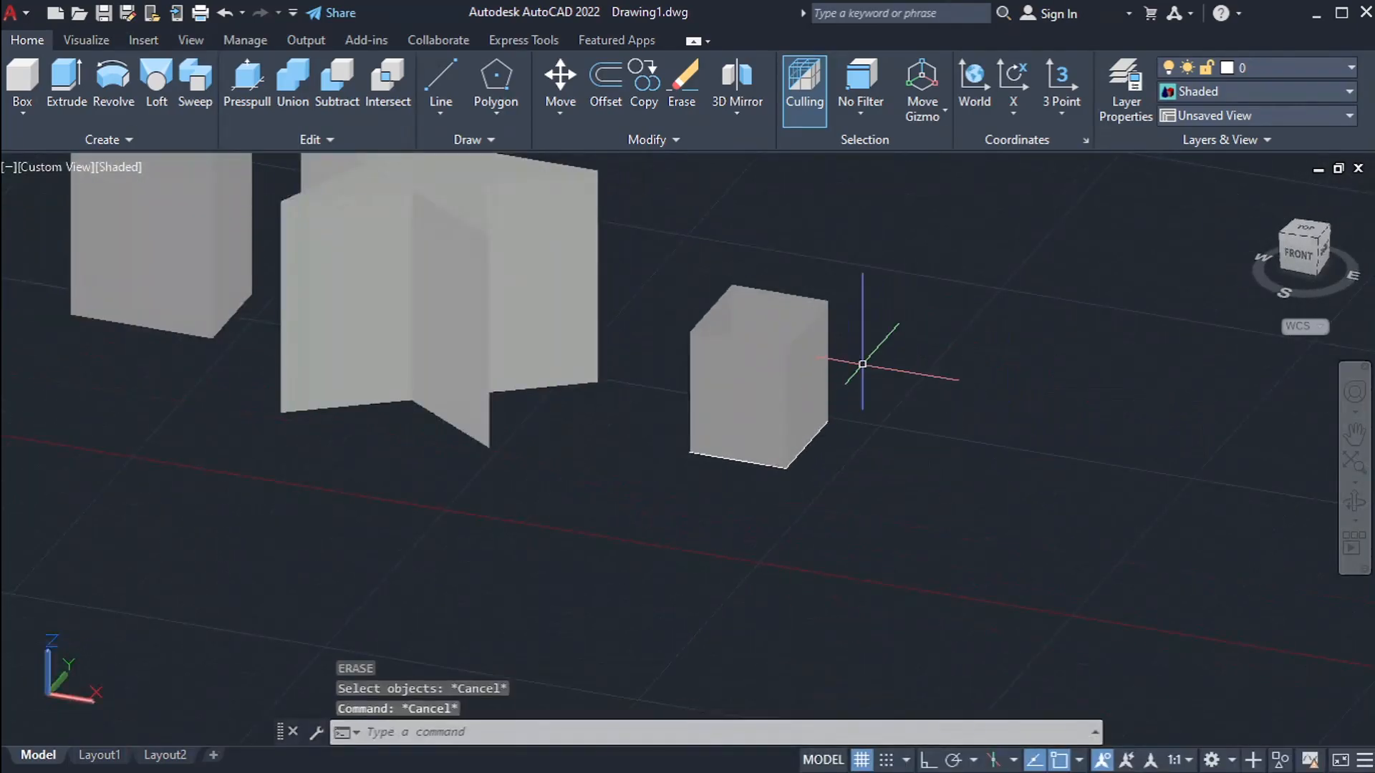
Undo the extrusion of the four separate lines, back to the flat outline.
{"action": "key", "text": "ctrl+z"}
{"action": "key", "text": "ctrl+z"}
{"action": "key", "text": "ctrl+z"}
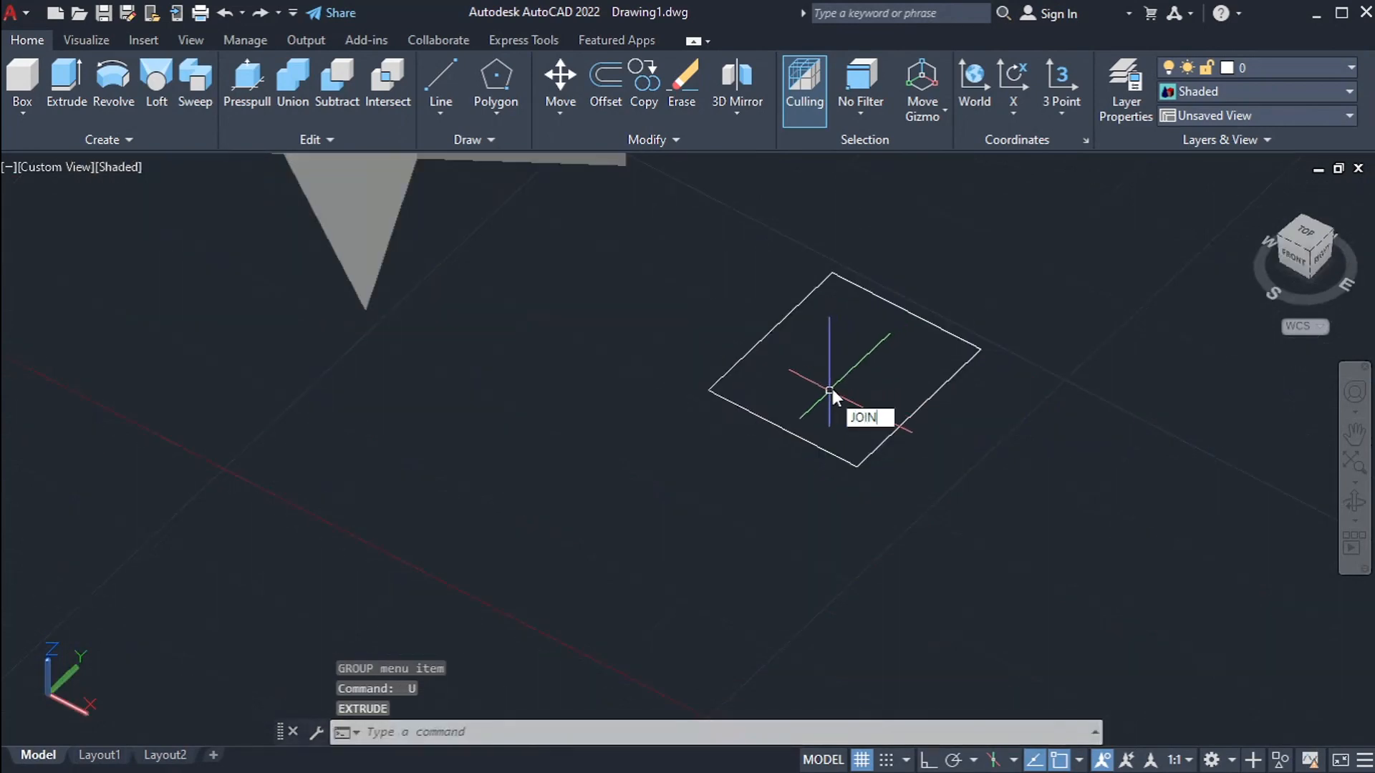
Join the four separate lines of the outline beside the star into a single polyline.
{"action": "key", "text": "Return"}
{"action": "left_click", "coordinate": [1013, 261]}
{"action": "left_click", "coordinate": [451, 596]}
{"action": "key", "text": "Return"}
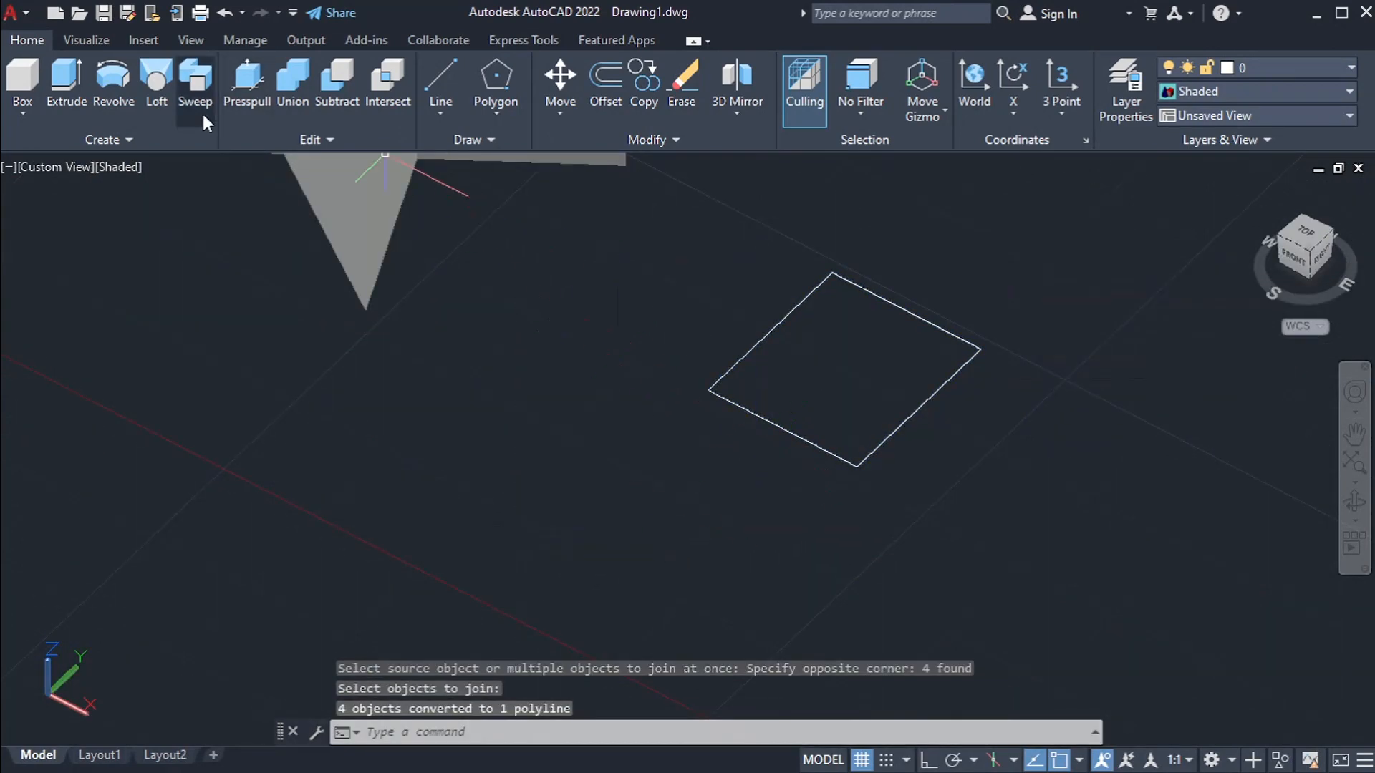
Extrude the joined outline upwards into a small solid block beside the star.
{"action": "left_click", "coordinate": [66, 86]}
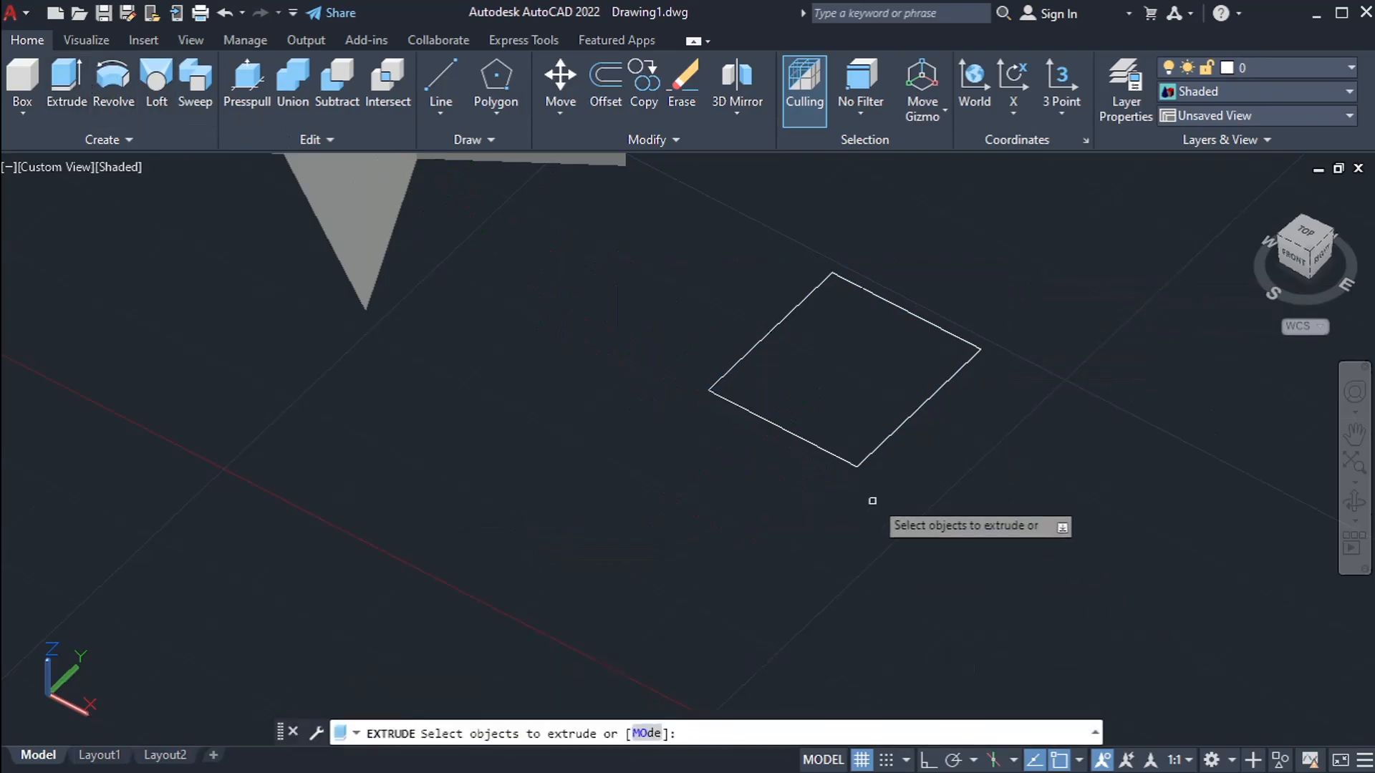
{"action": "left_click", "coordinate": [840, 456]}
{"action": "scroll", "coordinate": [829, 453], "scroll_direction": "down", "scroll_amount": 2}
{"action": "key", "text": "Return"}
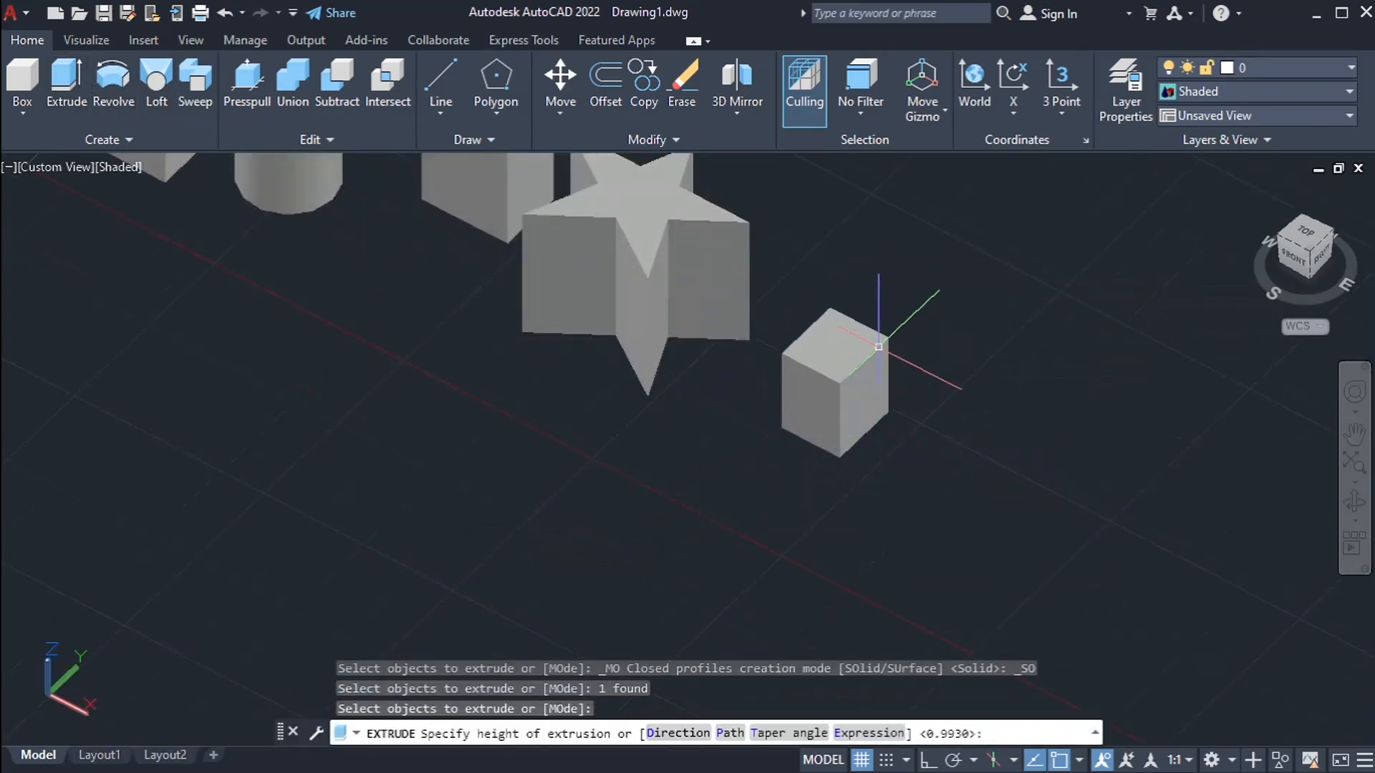
{"action": "left_click", "coordinate": [881, 345]}
{"action": "middle_click_drag", "start_coordinate": [959, 468], "coordinate": [936, 567]}
{"action": "scroll", "coordinate": [860, 411], "scroll_direction": "down", "scroll_amount": 4}
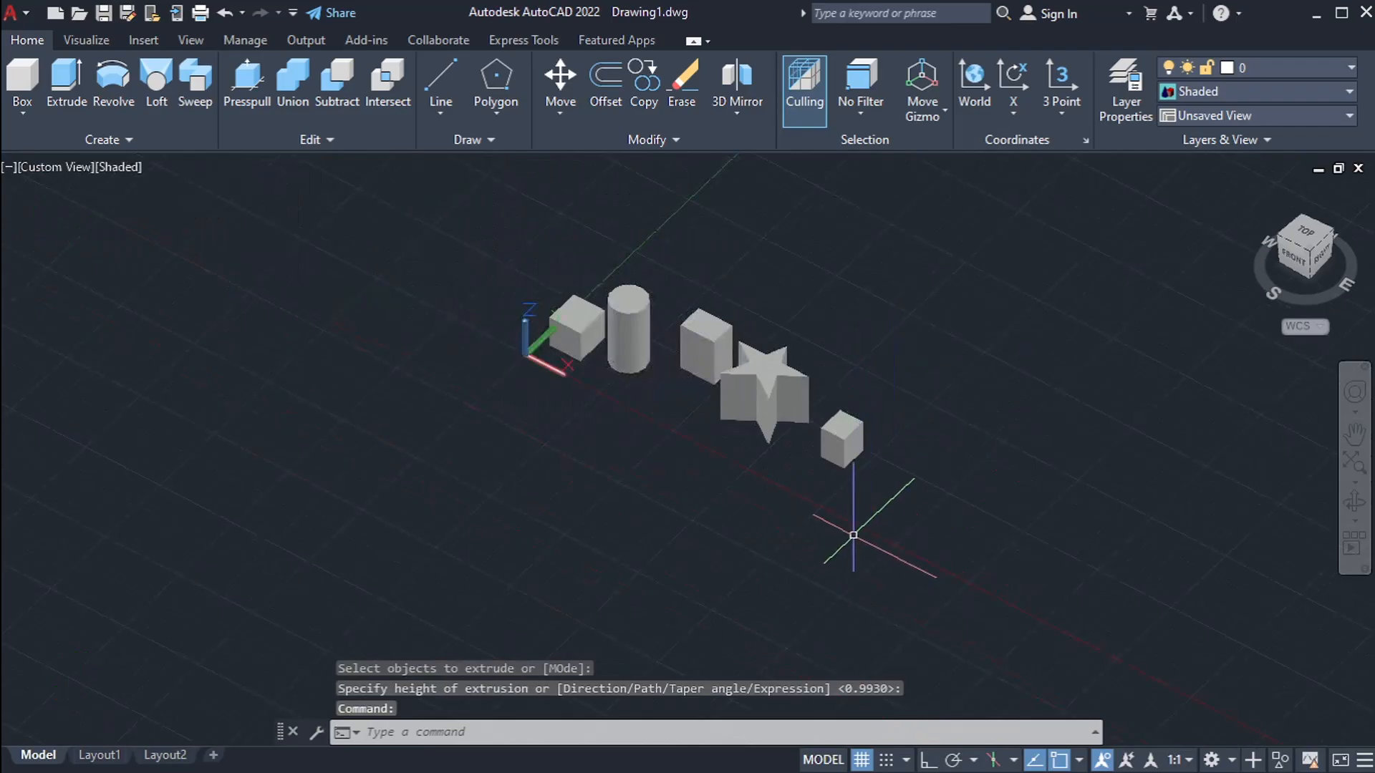
Draw a rectangle on the ground plane in the free area beyond the small block.
{"action": "scroll", "coordinate": [867, 440], "scroll_direction": "up", "scroll_amount": 4}
{"action": "middle_click_drag", "start_coordinate": [967, 386], "coordinate": [650, 296]}
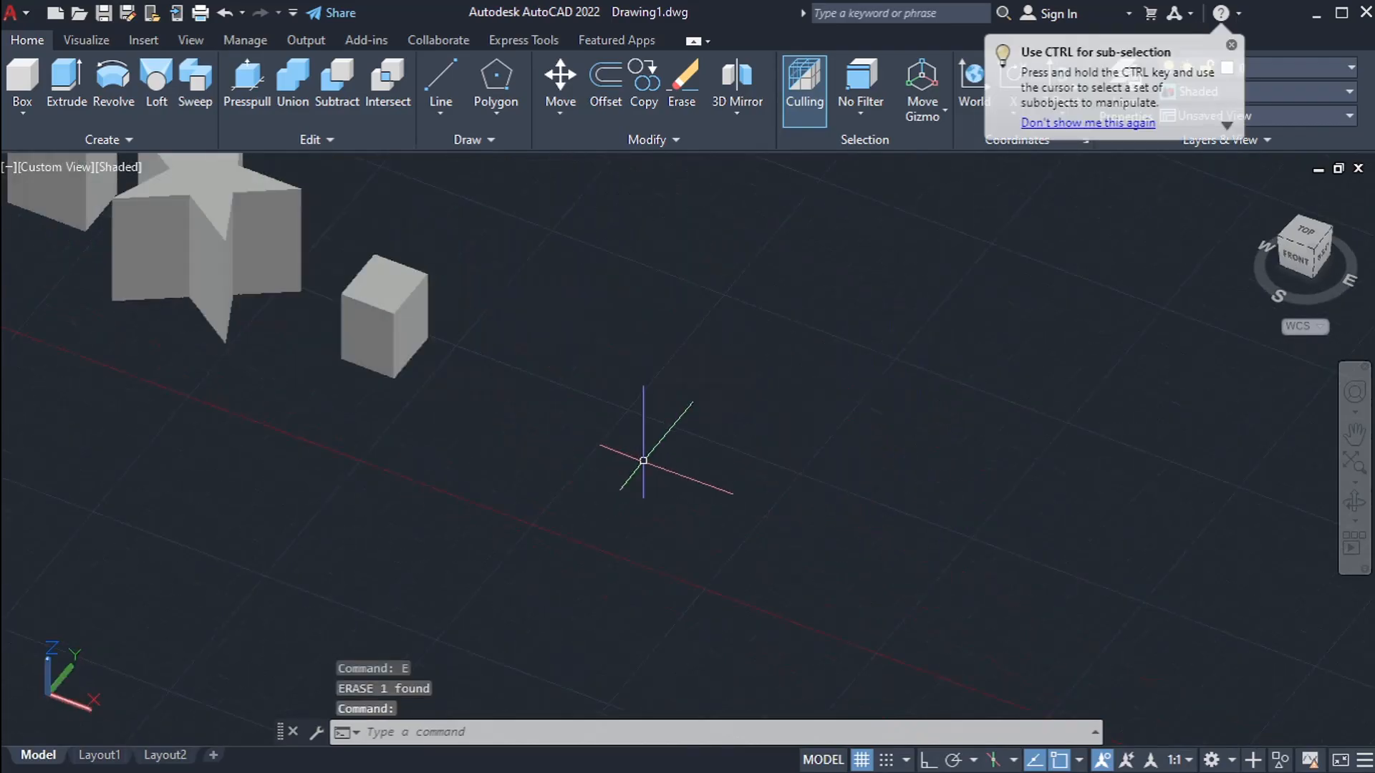
{"action": "scroll", "coordinate": [643, 461], "scroll_direction": "down", "scroll_amount": 5}
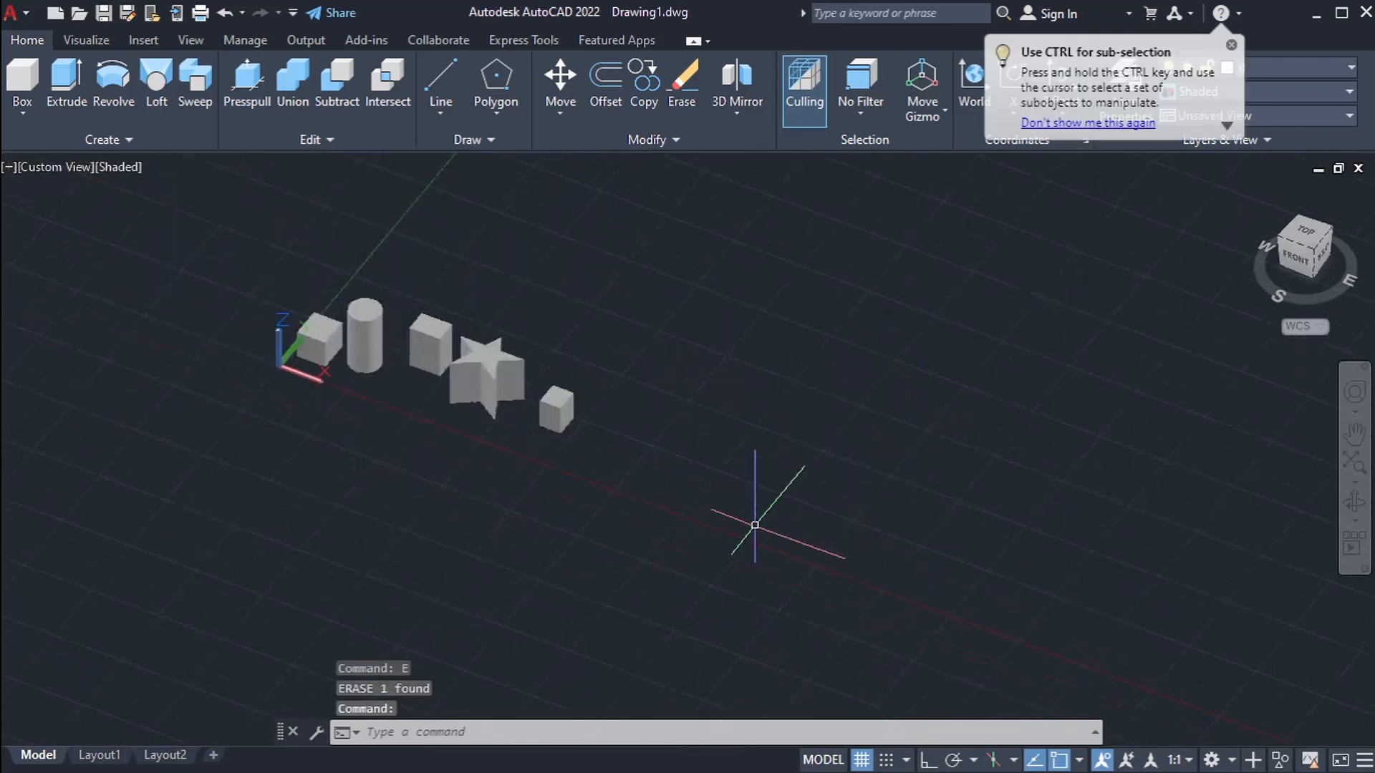
{"action": "scroll", "coordinate": [689, 476], "scroll_direction": "up", "scroll_amount": 2}
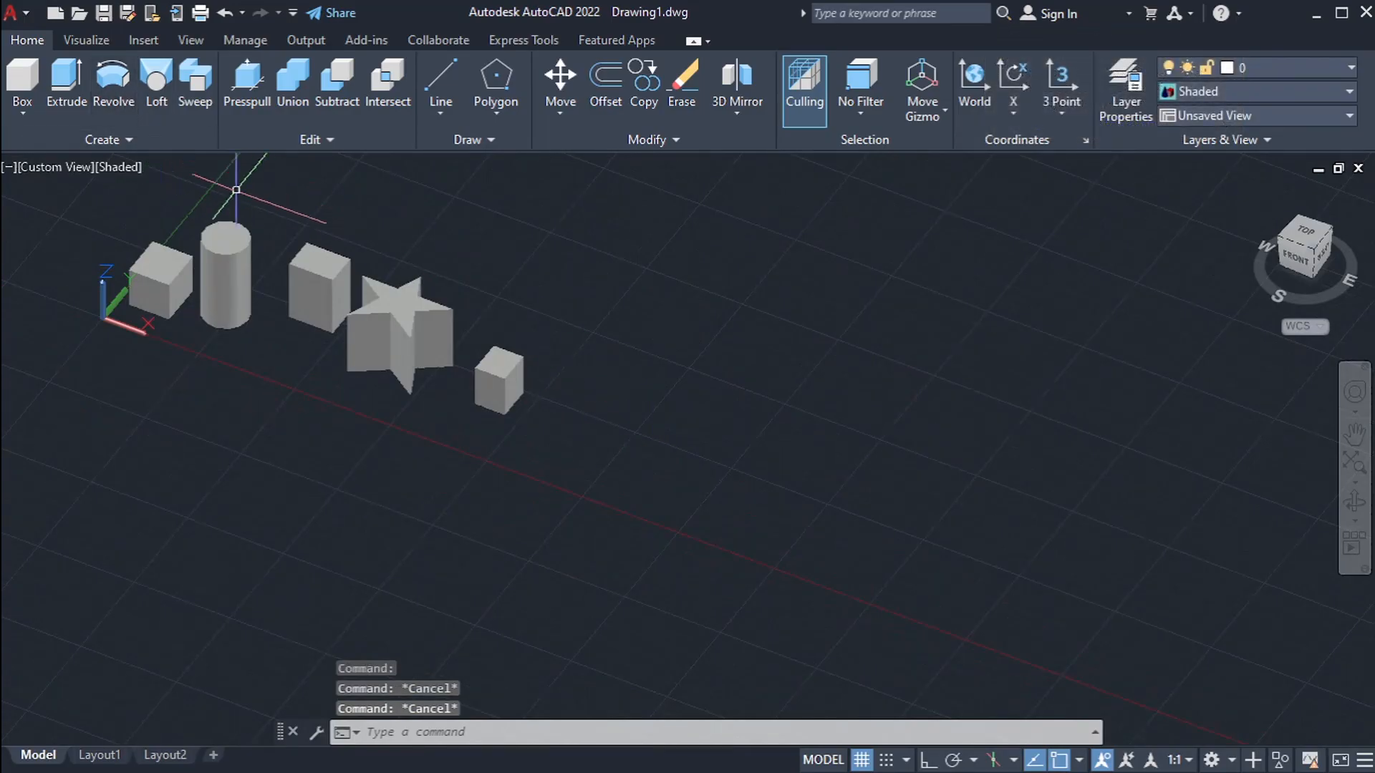
{"action": "scroll", "coordinate": [583, 430], "scroll_direction": "up", "scroll_amount": 4}
{"action": "middle_click_drag", "start_coordinate": [651, 409], "coordinate": [645, 434]}
{"action": "type", "text": "EC"}
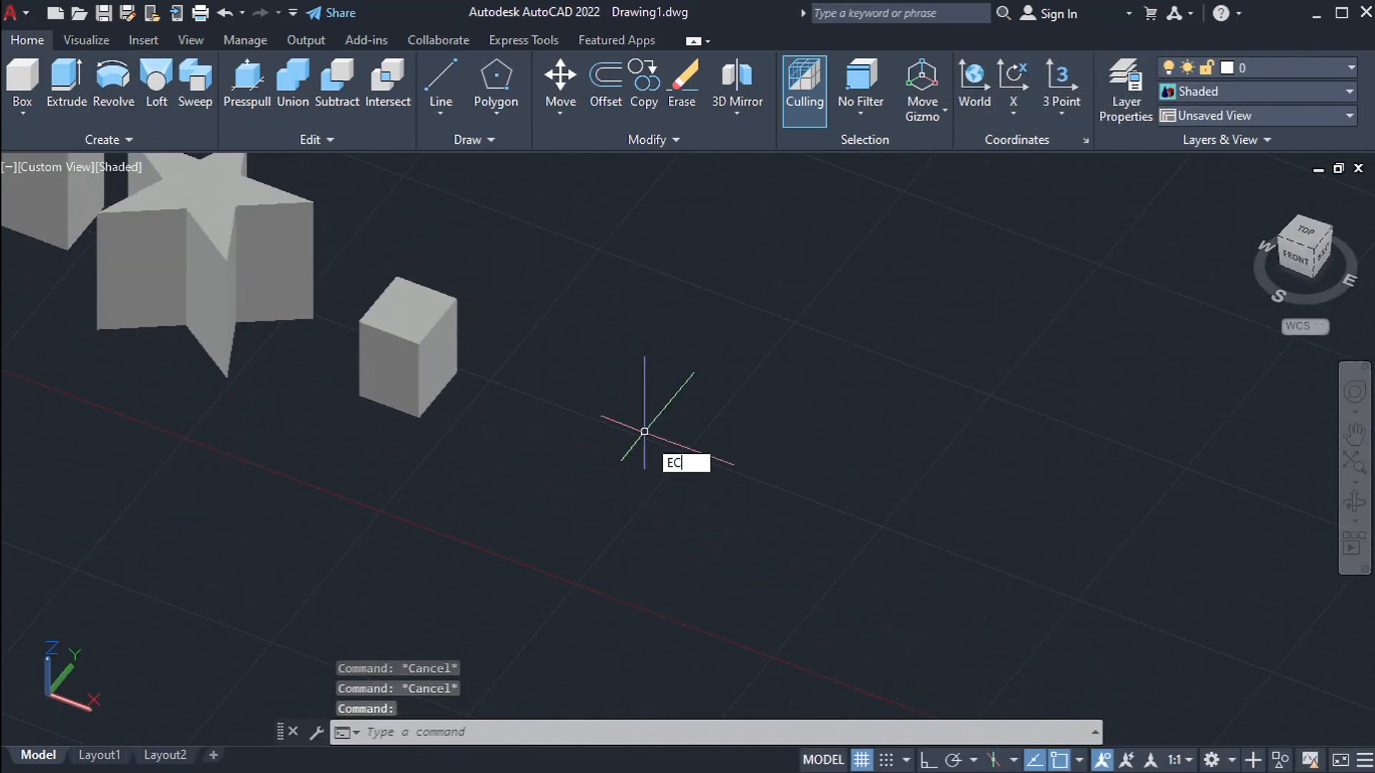
{"action": "key", "text": "Return"}
{"action": "type", "text": "RE"}
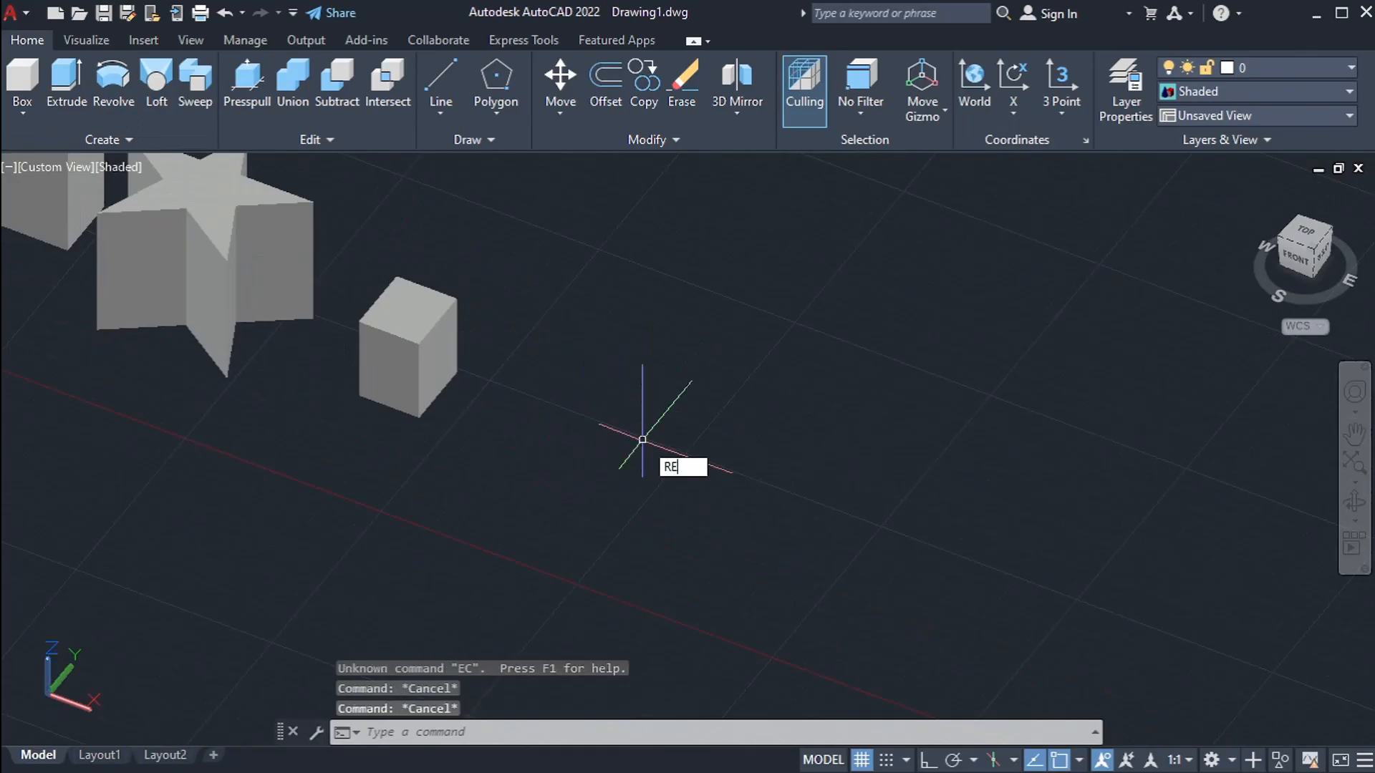
{"action": "type", "text": "C"}
{"action": "key", "text": "Return"}
{"action": "left_click", "coordinate": [647, 422]}
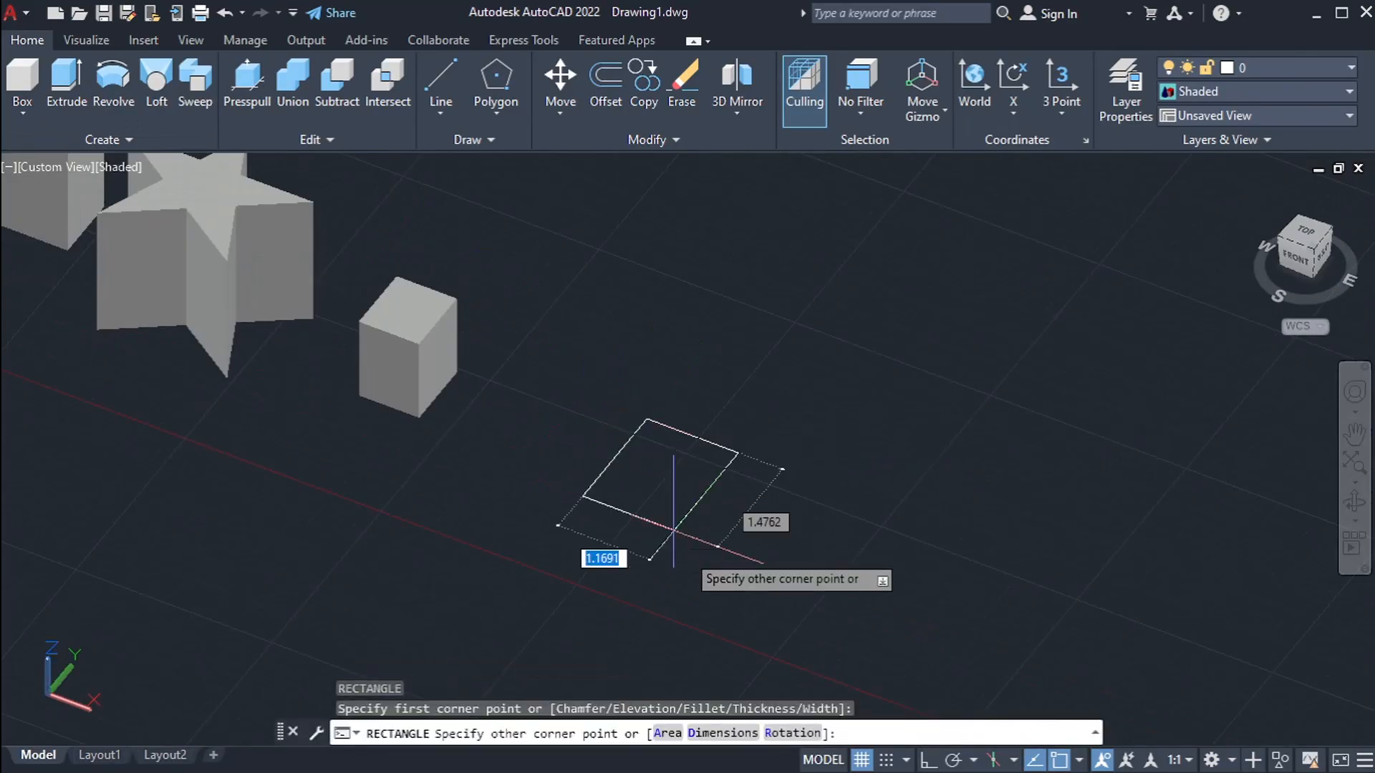
{"action": "left_click", "coordinate": [664, 579]}
{"action": "key", "text": "Escape"}
{"action": "key", "text": "Escape"}
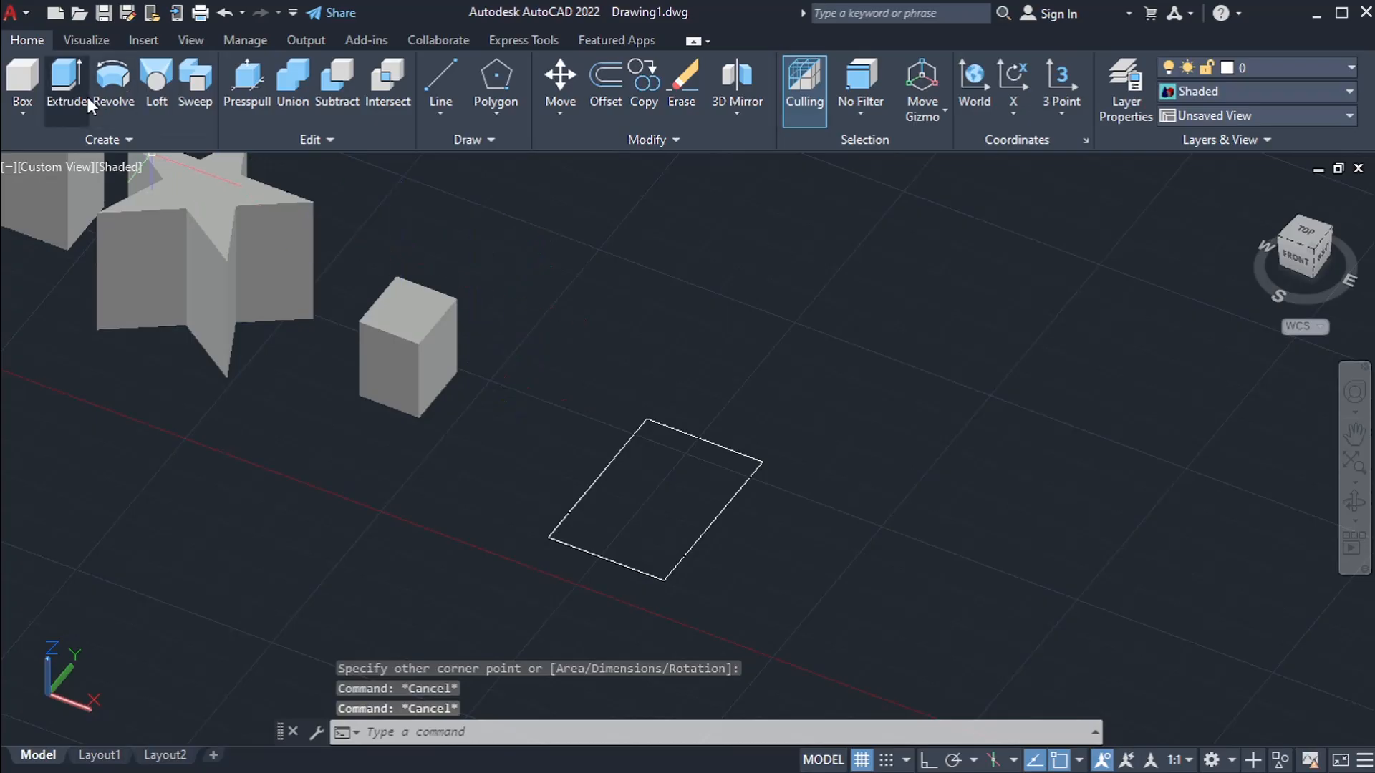
{"action": "scroll", "coordinate": [587, 455], "scroll_direction": "down", "scroll_amount": 2}
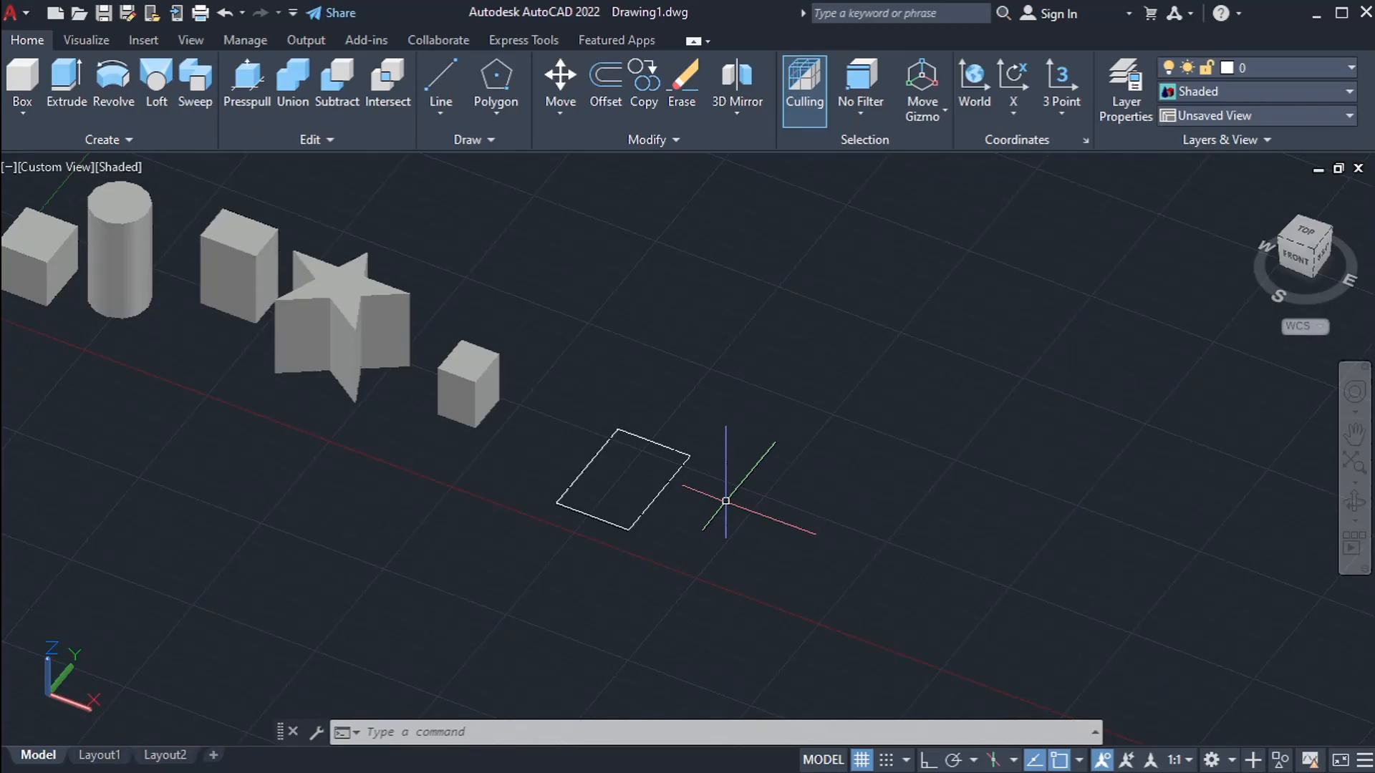
{"action": "key", "text": "Escape"}
{"action": "key", "text": "Escape"}
{"action": "key", "text": "Escape"}
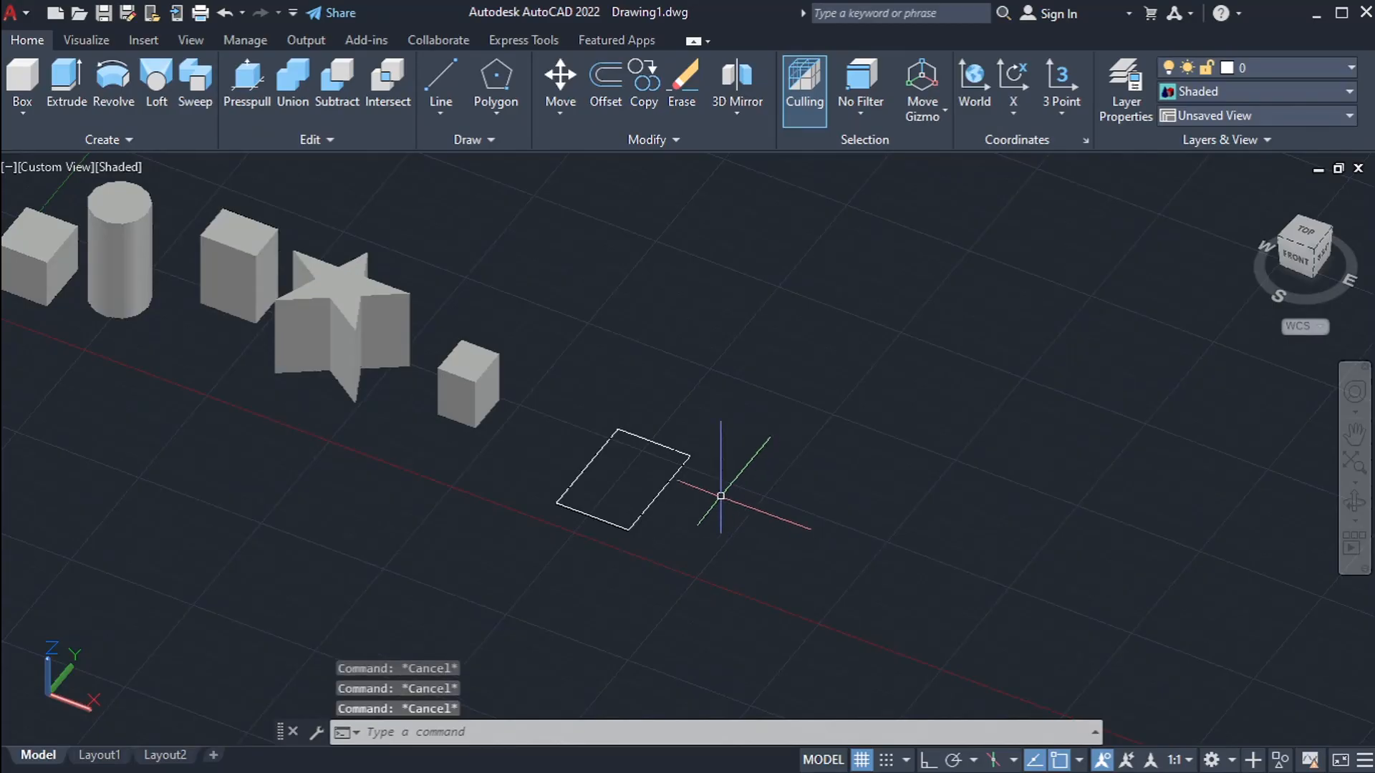
Revolve the new rectangle about the X axis by 200 degrees.
{"action": "left_click", "coordinate": [127, 104]}
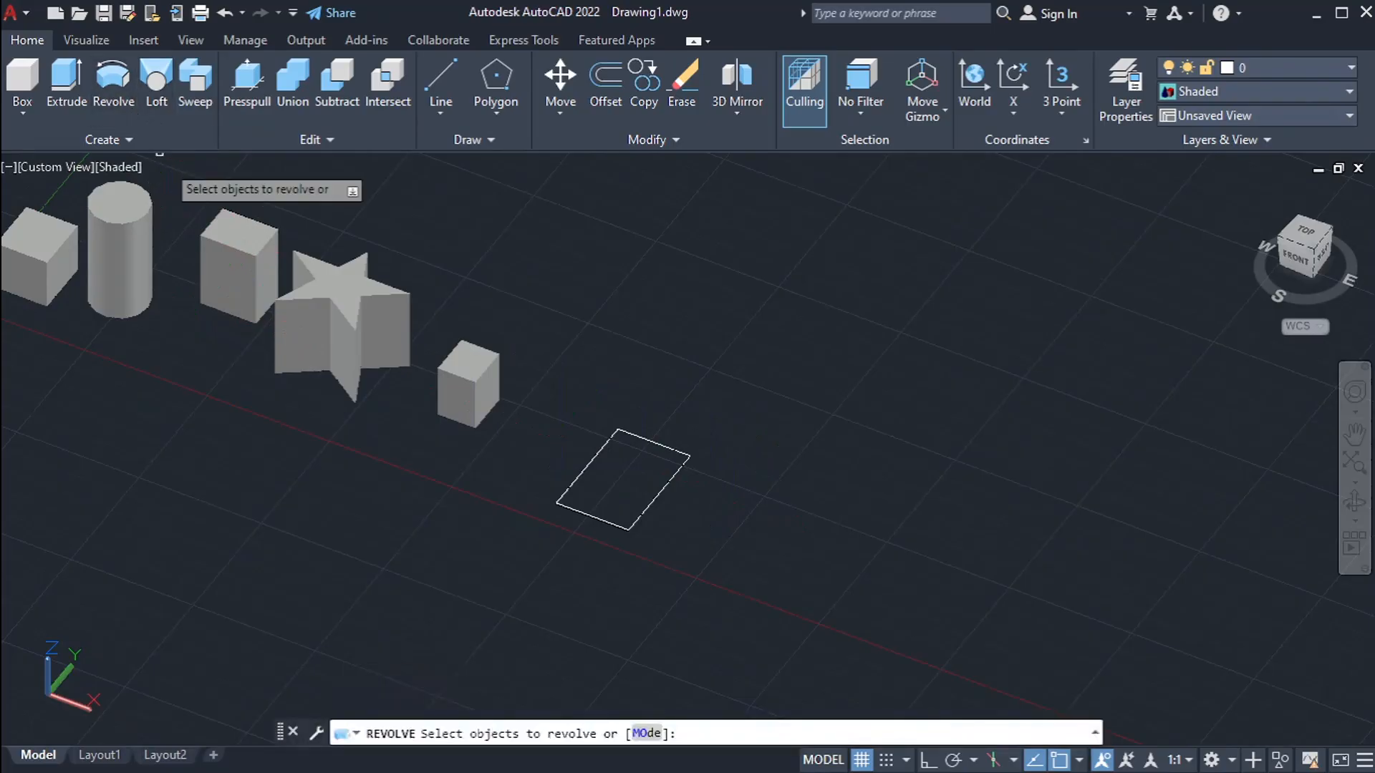
{"action": "left_click", "coordinate": [645, 442]}
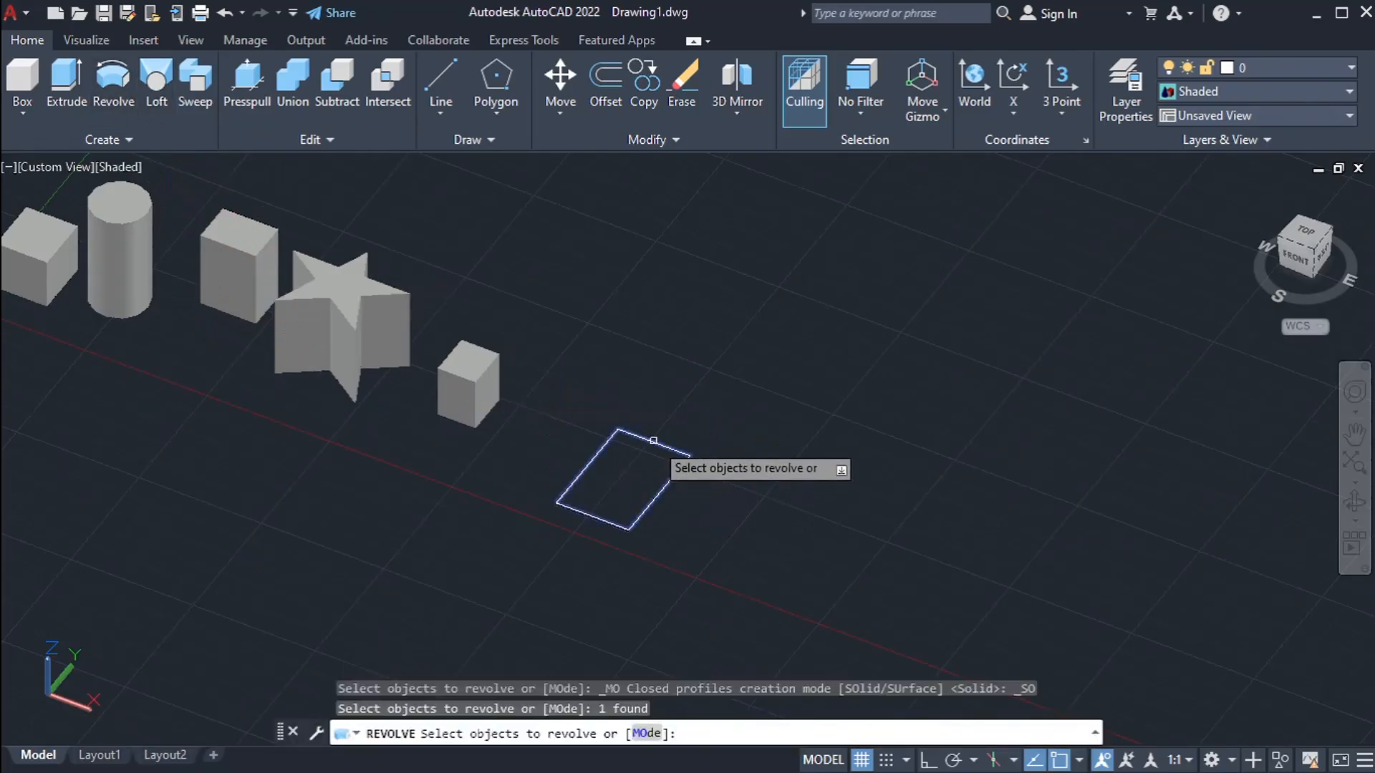
{"action": "scroll", "coordinate": [651, 492], "scroll_direction": "up", "scroll_amount": 2}
{"action": "key", "text": "Return"}
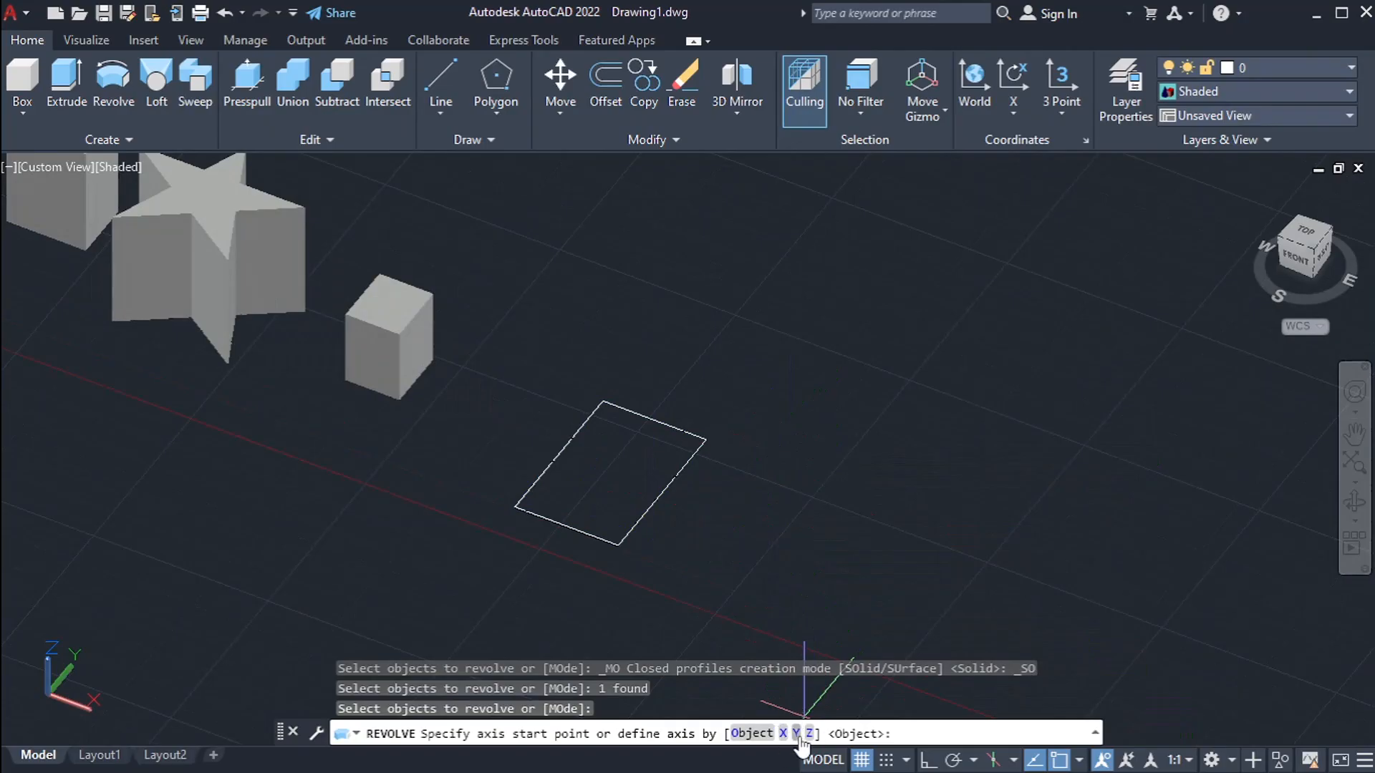
{"action": "scroll", "coordinate": [752, 583], "scroll_direction": "up", "scroll_amount": 1}
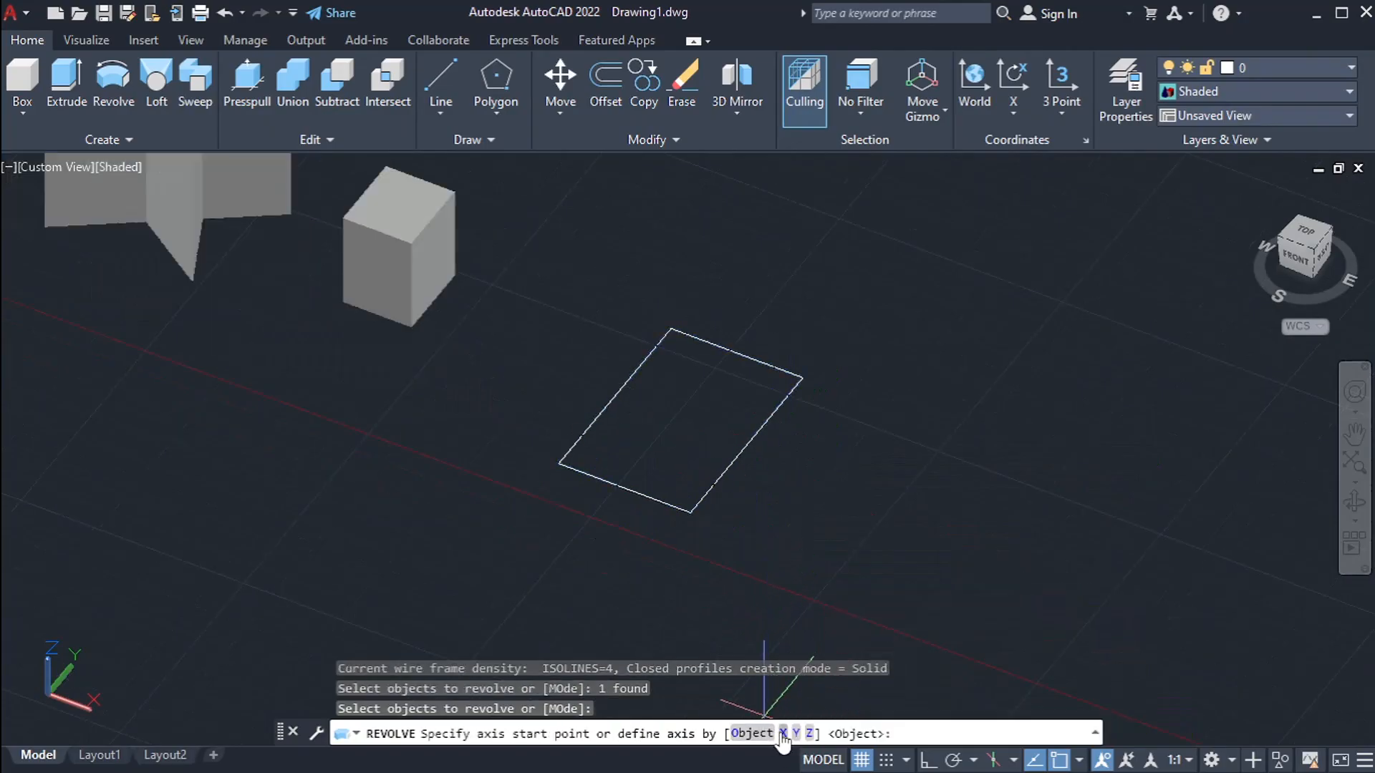
{"action": "scroll", "coordinate": [766, 502], "scroll_direction": "down", "scroll_amount": 3}
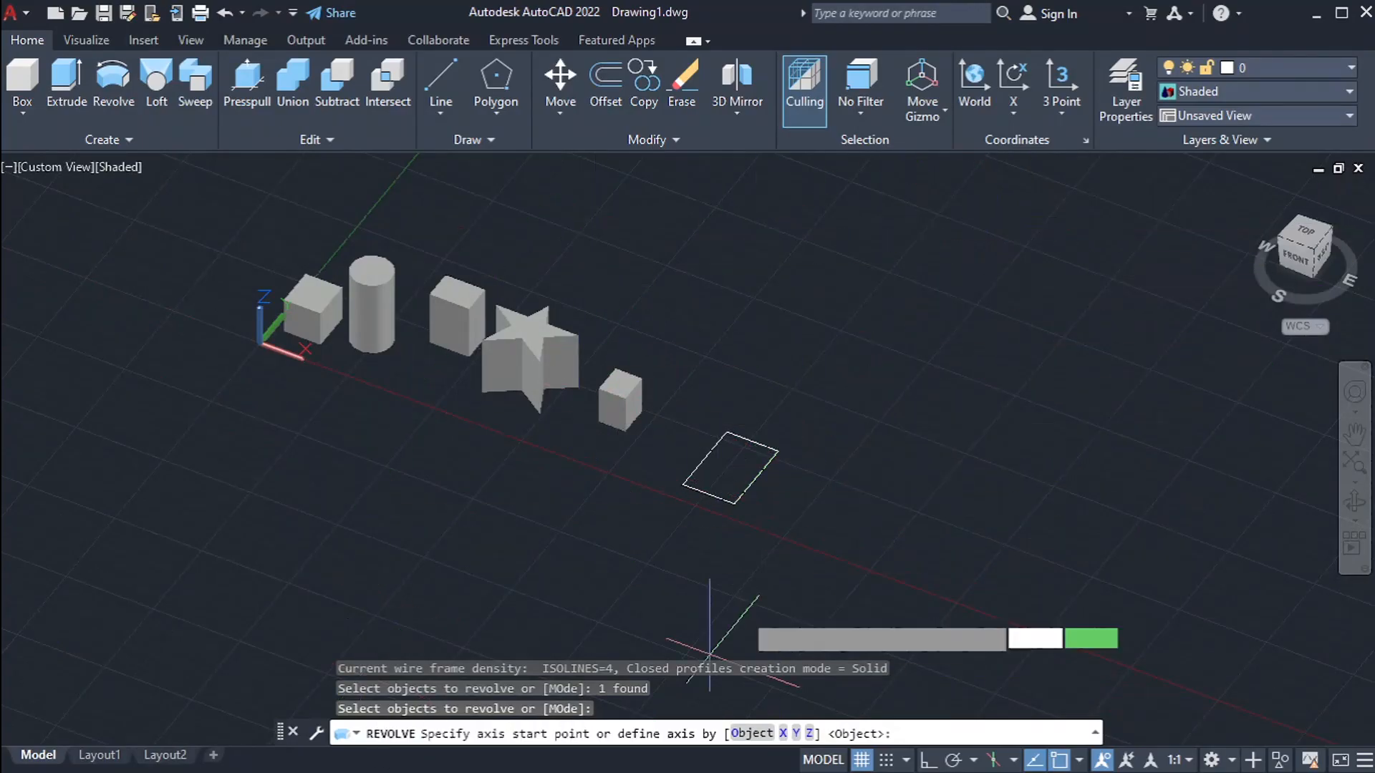
{"action": "scroll", "coordinate": [797, 523], "scroll_direction": "up", "scroll_amount": 2}
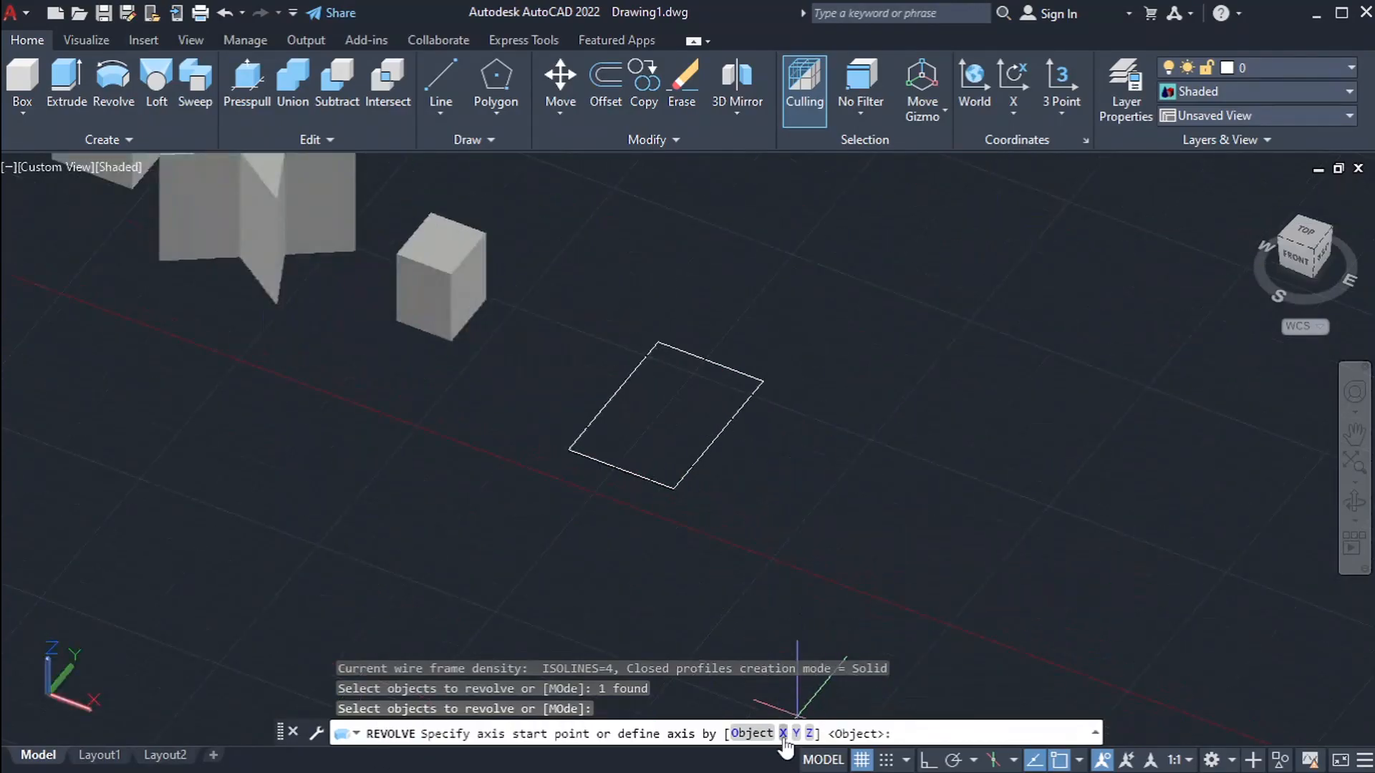
{"action": "left_click", "coordinate": [783, 736]}
{"action": "scroll", "coordinate": [740, 641], "scroll_direction": "up", "scroll_amount": 2}
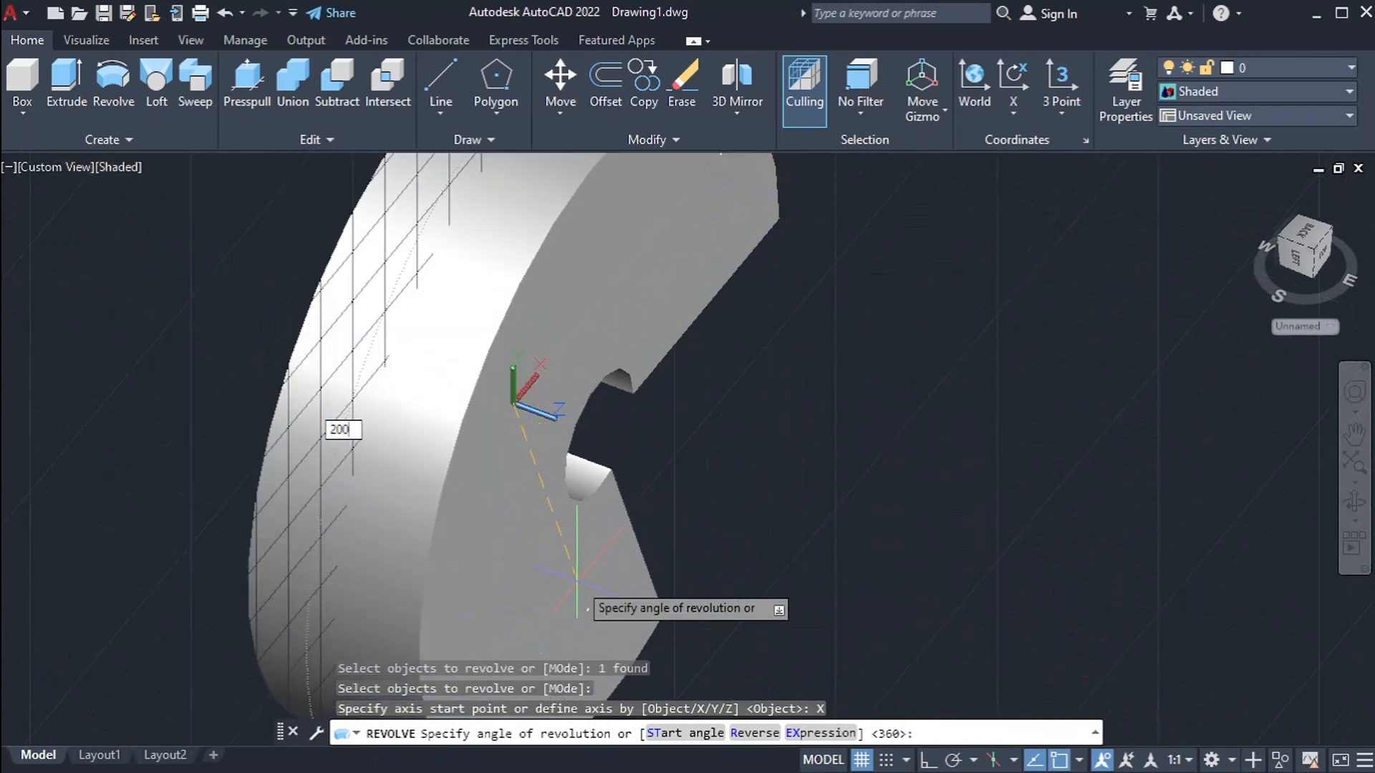
{"action": "key", "text": "Return"}
{"action": "scroll", "coordinate": [630, 562], "scroll_direction": "down", "scroll_amount": 5}
{"action": "key", "text": "Escape"}
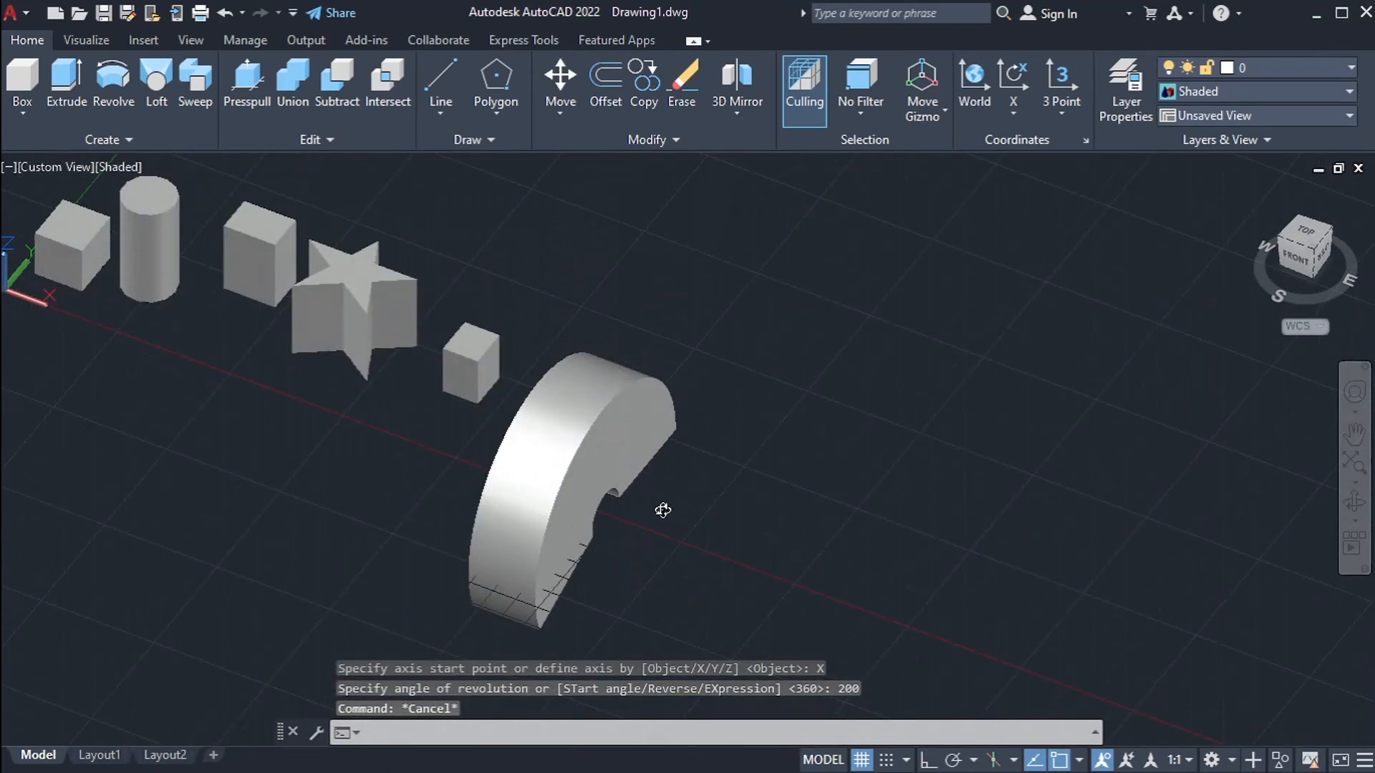
Inspect the solid revolved about the X axis, and undo the revolve back to the flat rectangle.
{"action": "middle_click_drag", "start_coordinate": [662, 510], "coordinate": [624, 470], "text": "shift"}
{"action": "scroll", "coordinate": [363, 507], "scroll_direction": "up", "scroll_amount": 4}
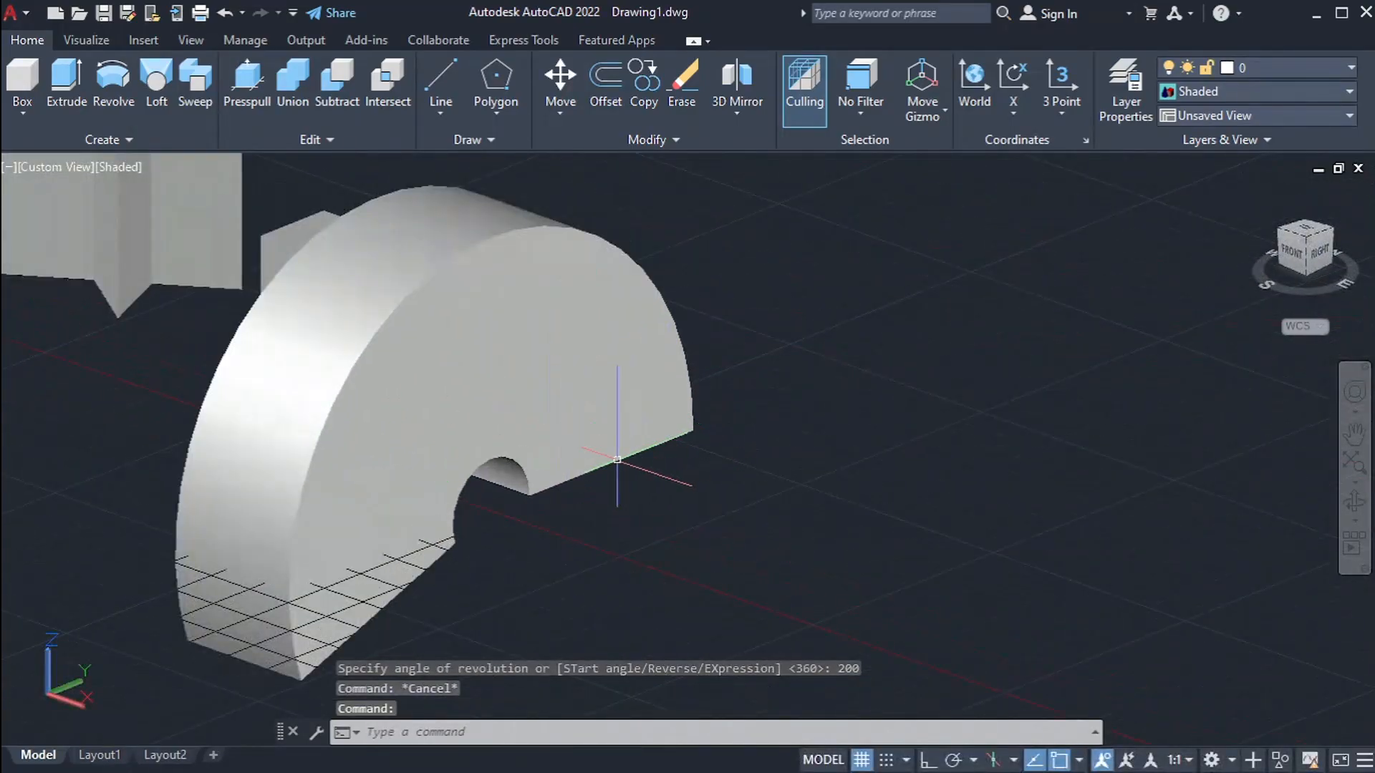
{"action": "key", "text": "ctrl+z"}
{"action": "key", "text": "ctrl+z"}
{"action": "key", "text": "ctrl+z"}
Start a Revolve of the rectangle with the Y axis as the axis of revolution.
{"action": "left_click", "coordinate": [113, 86]}
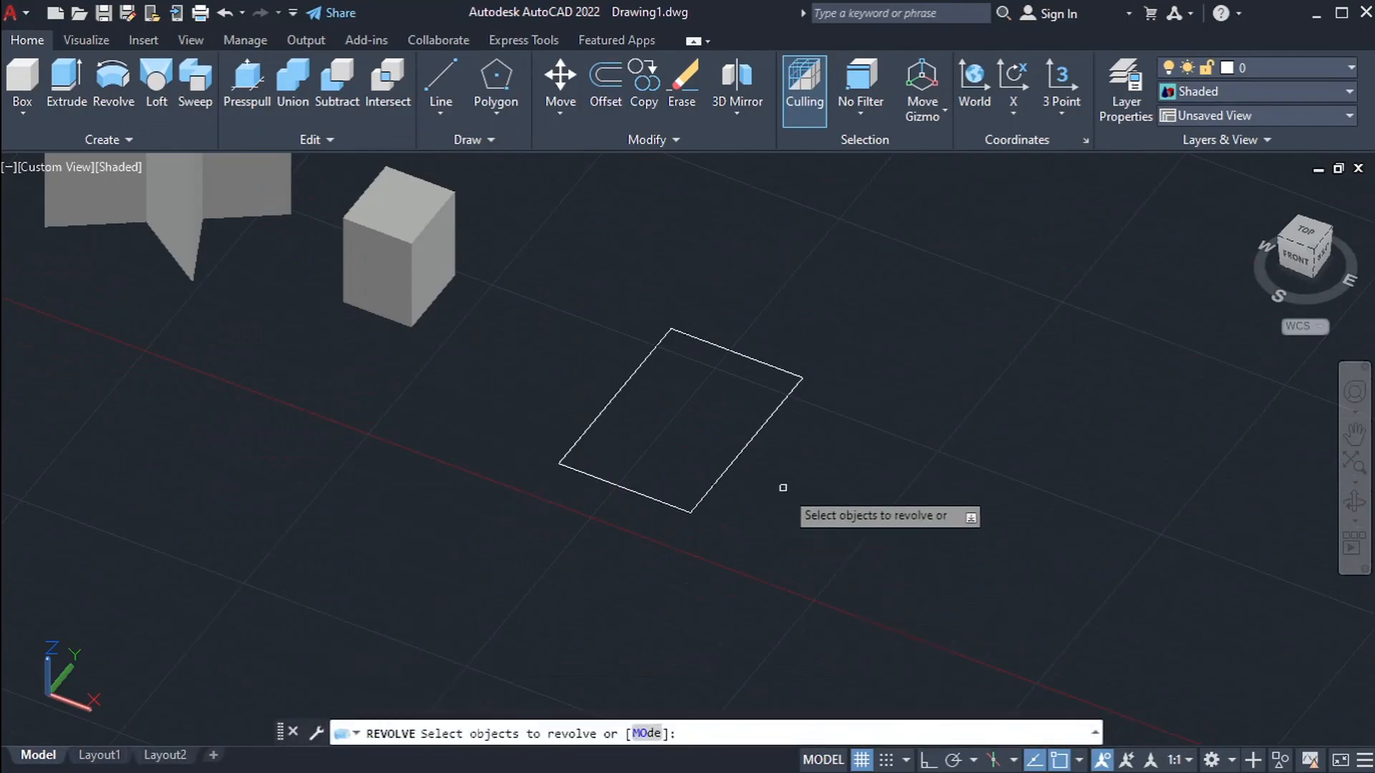
{"action": "left_click", "coordinate": [738, 452]}
{"action": "key", "text": "Return"}
{"action": "left_click", "coordinate": [797, 738]}
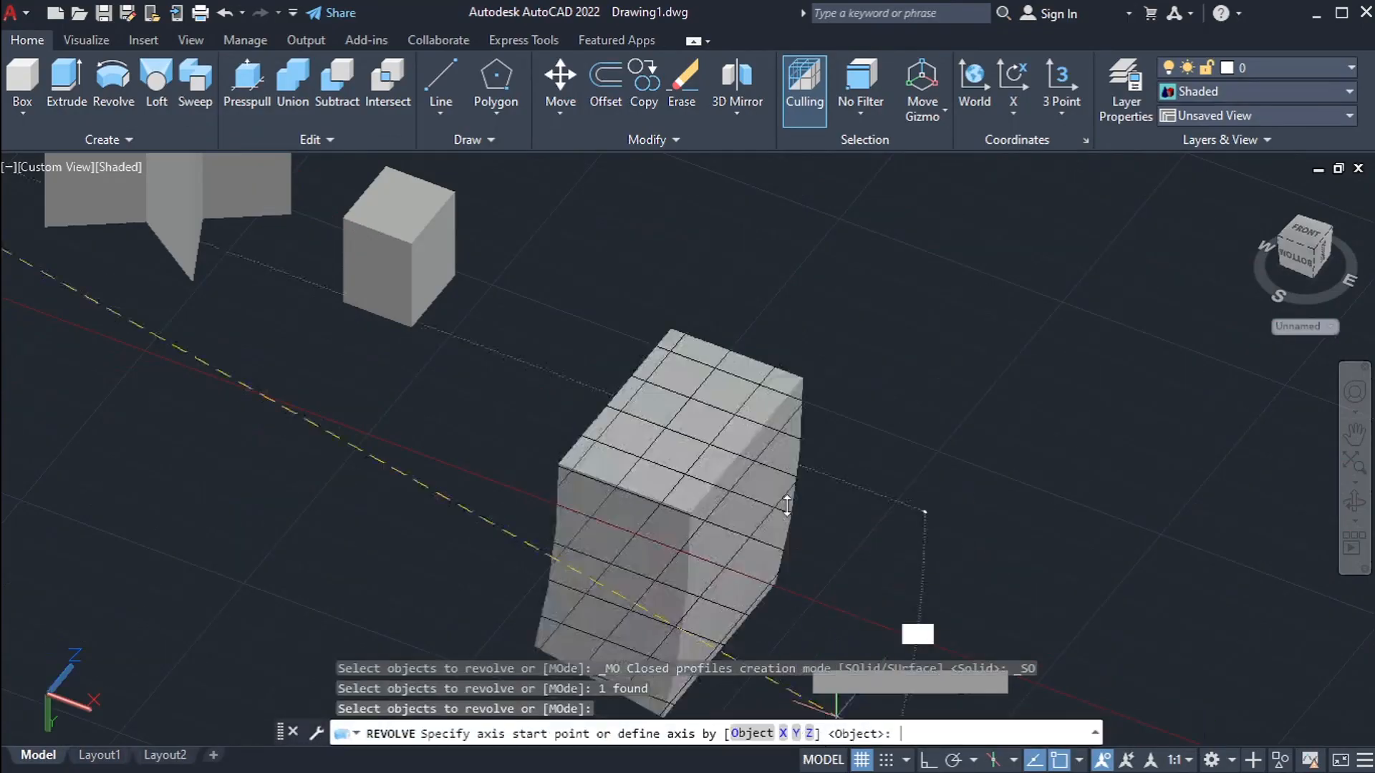
Preview the revolution around the Y axis and complete the Revolve of the rectangle with an angle of 180 degrees.
{"action": "scroll", "coordinate": [781, 471], "scroll_direction": "down", "scroll_amount": 6}
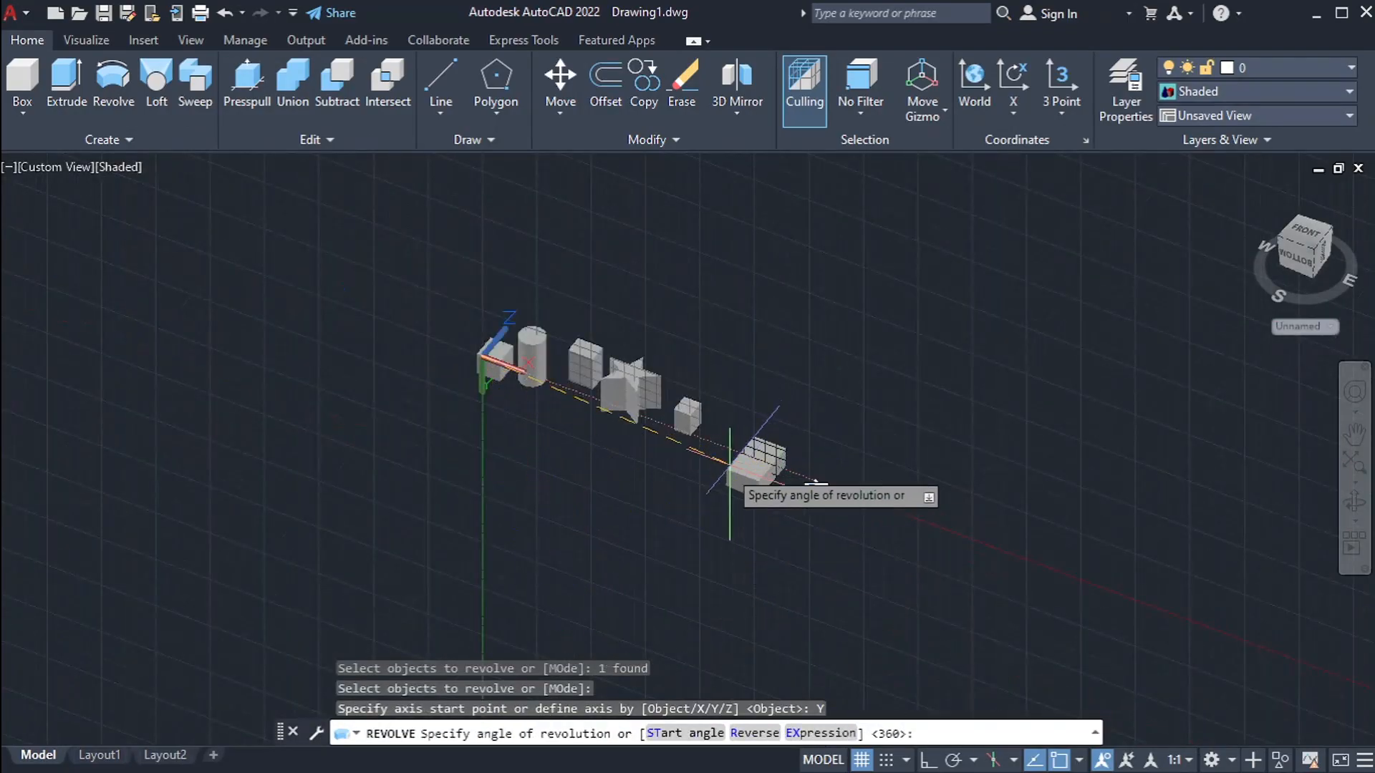
{"action": "scroll", "coordinate": [716, 498], "scroll_direction": "up", "scroll_amount": 2}
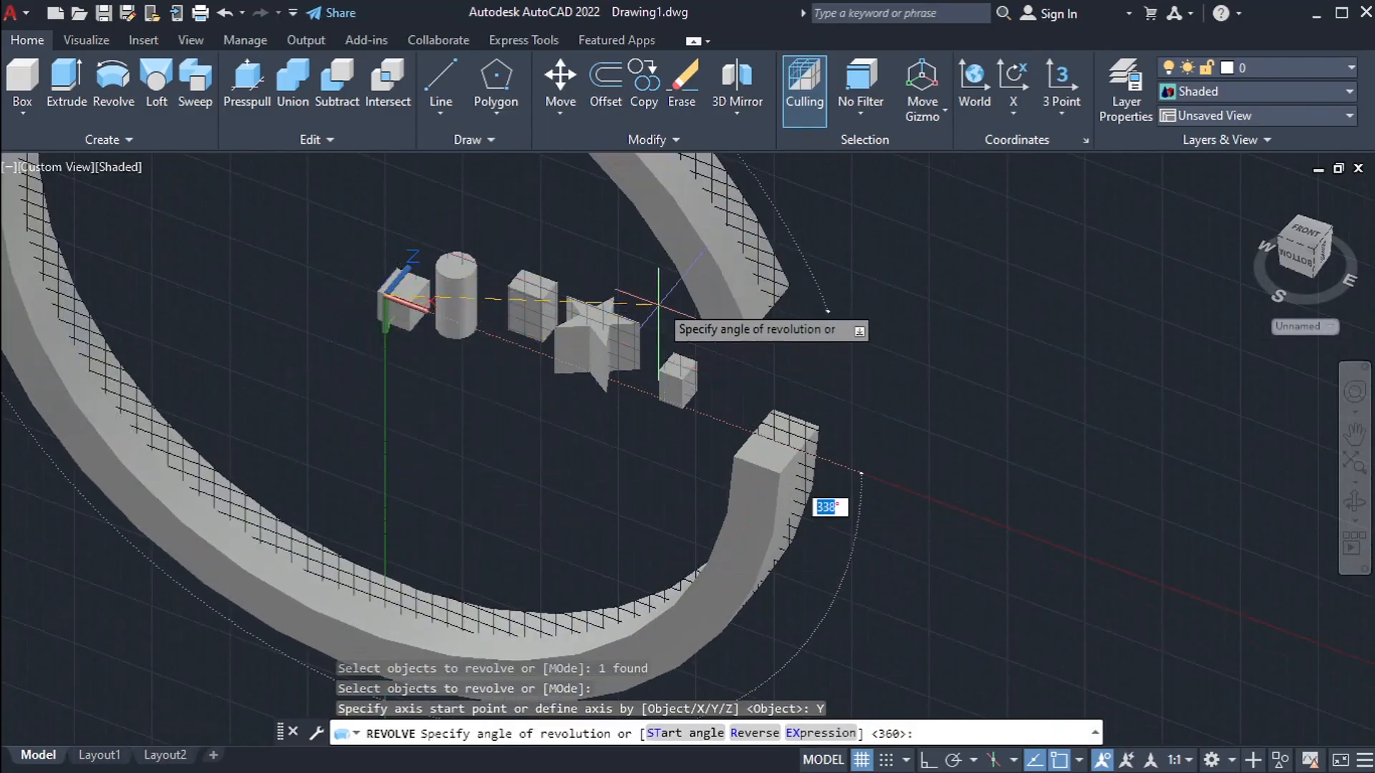
{"action": "scroll", "coordinate": [829, 508], "scroll_direction": "down", "scroll_amount": 3}
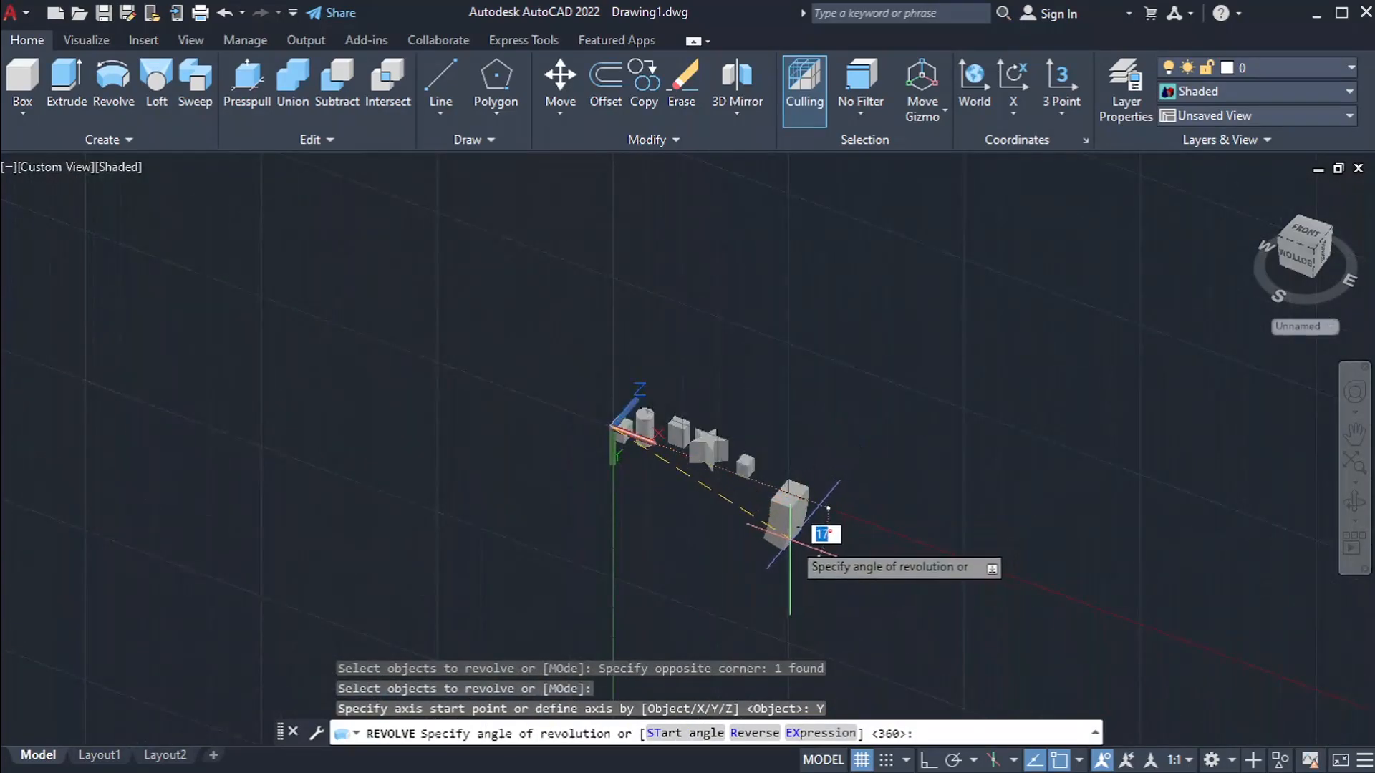
{"action": "scroll", "coordinate": [824, 530], "scroll_direction": "up", "scroll_amount": 3}
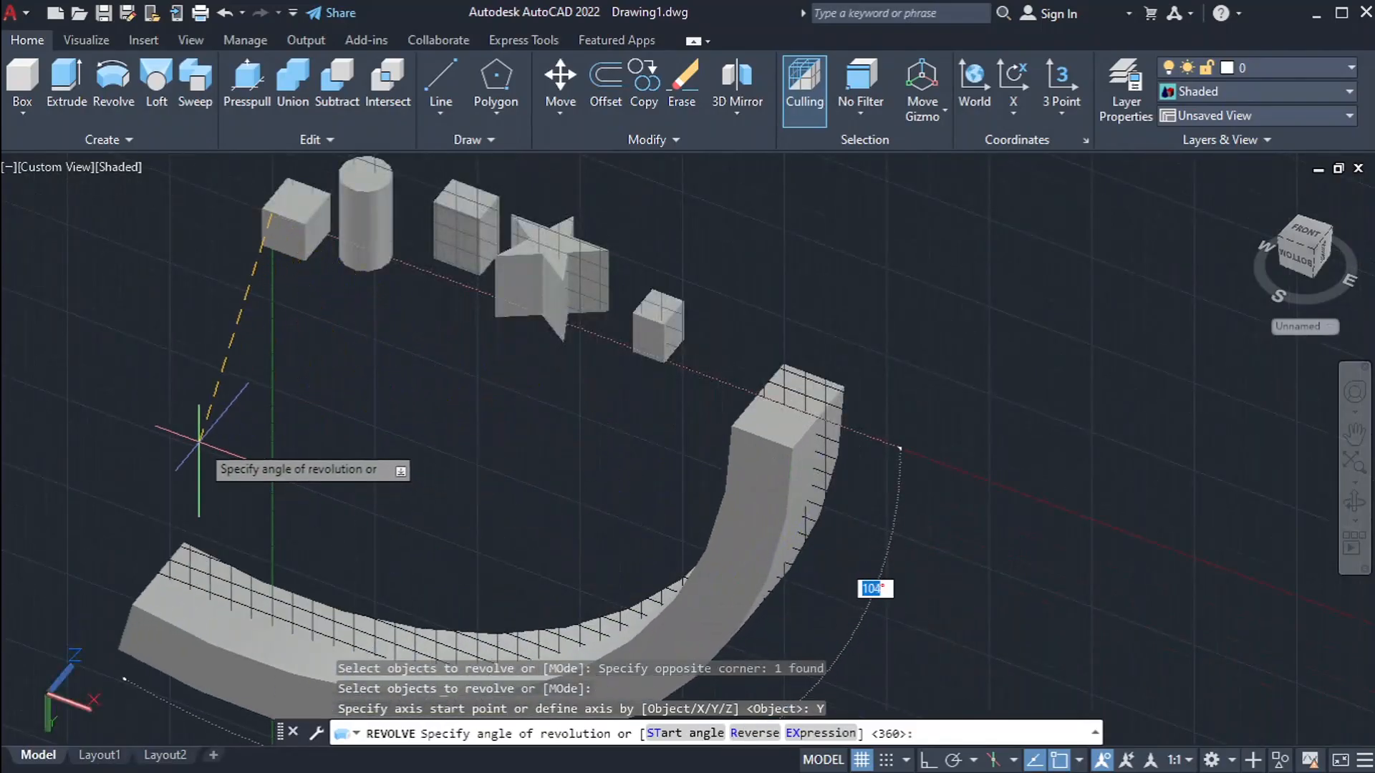
{"action": "scroll", "coordinate": [276, 423], "scroll_direction": "down", "scroll_amount": 3}
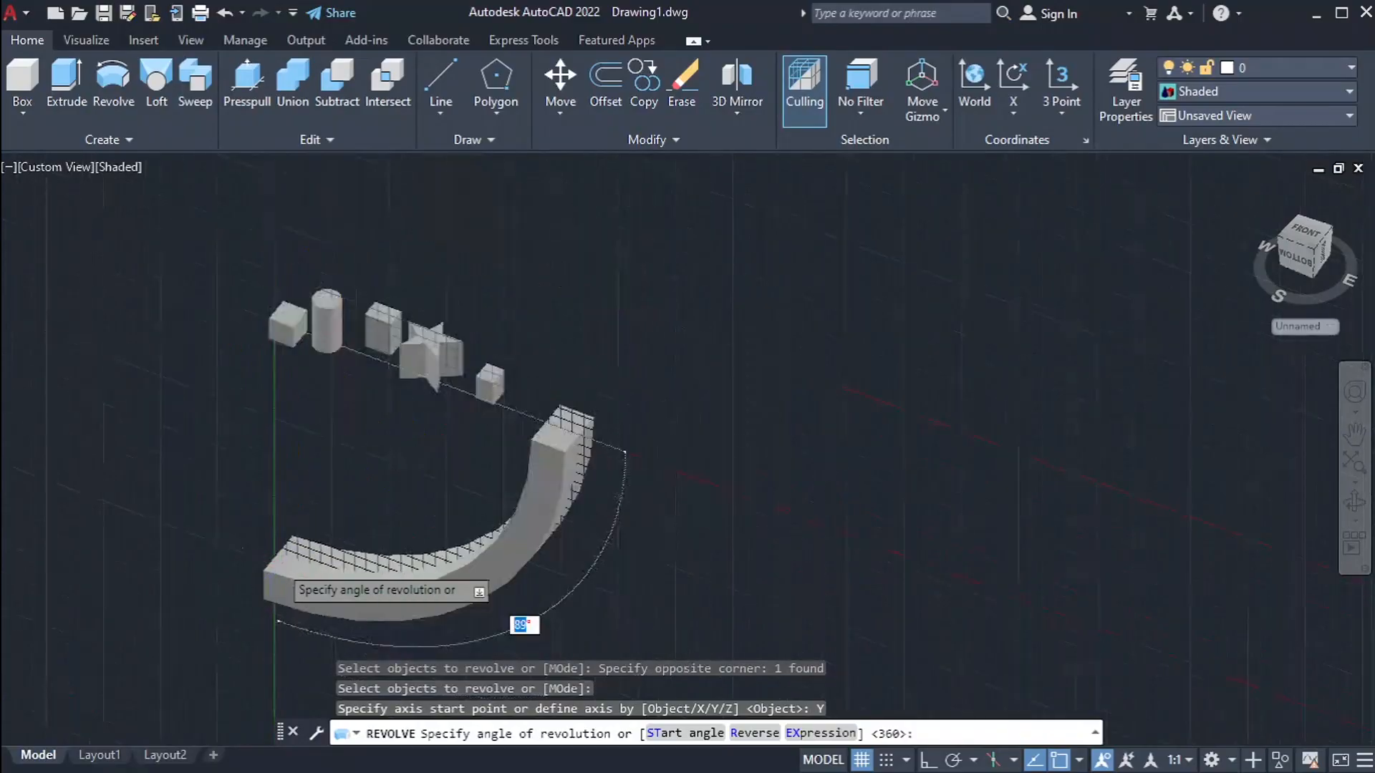
{"action": "scroll", "coordinate": [236, 344], "scroll_direction": "up", "scroll_amount": 4}
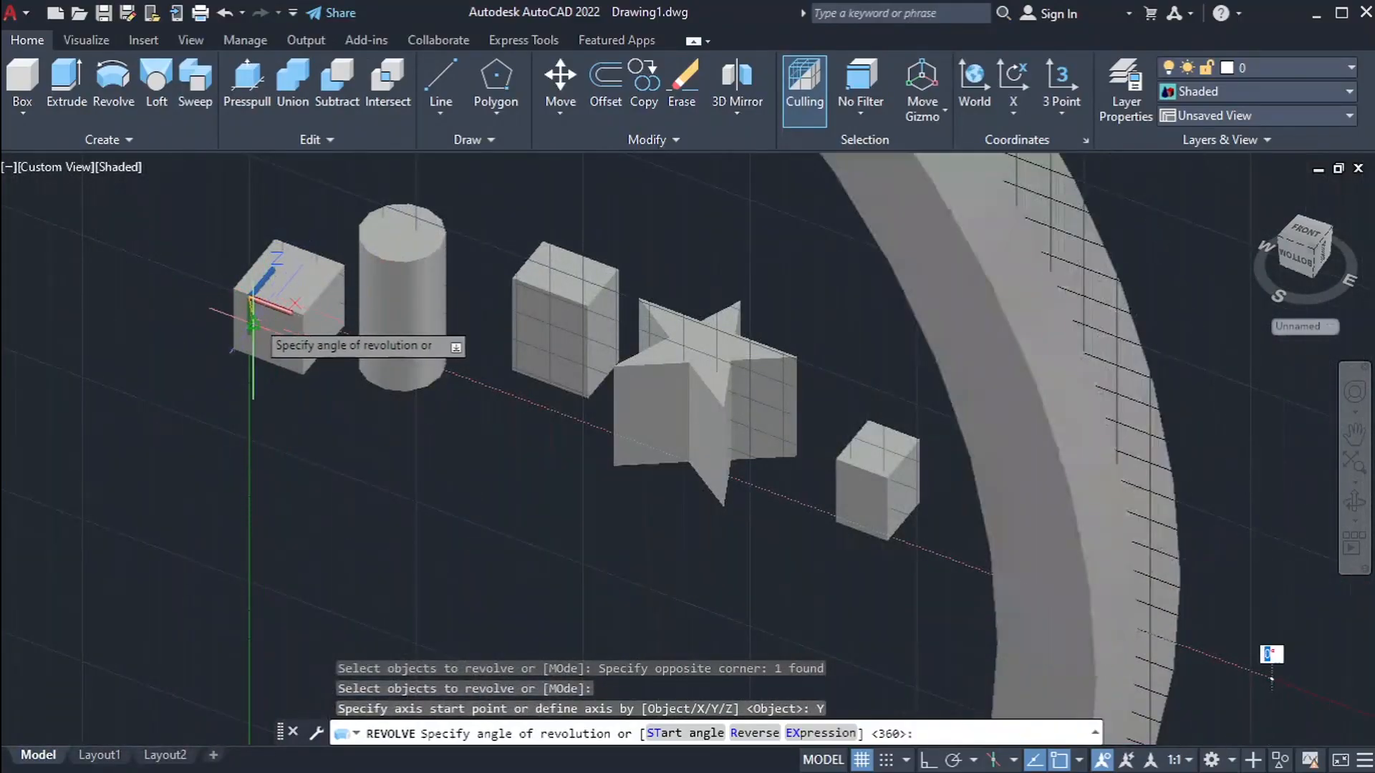
{"action": "scroll", "coordinate": [247, 309], "scroll_direction": "up", "scroll_amount": 5}
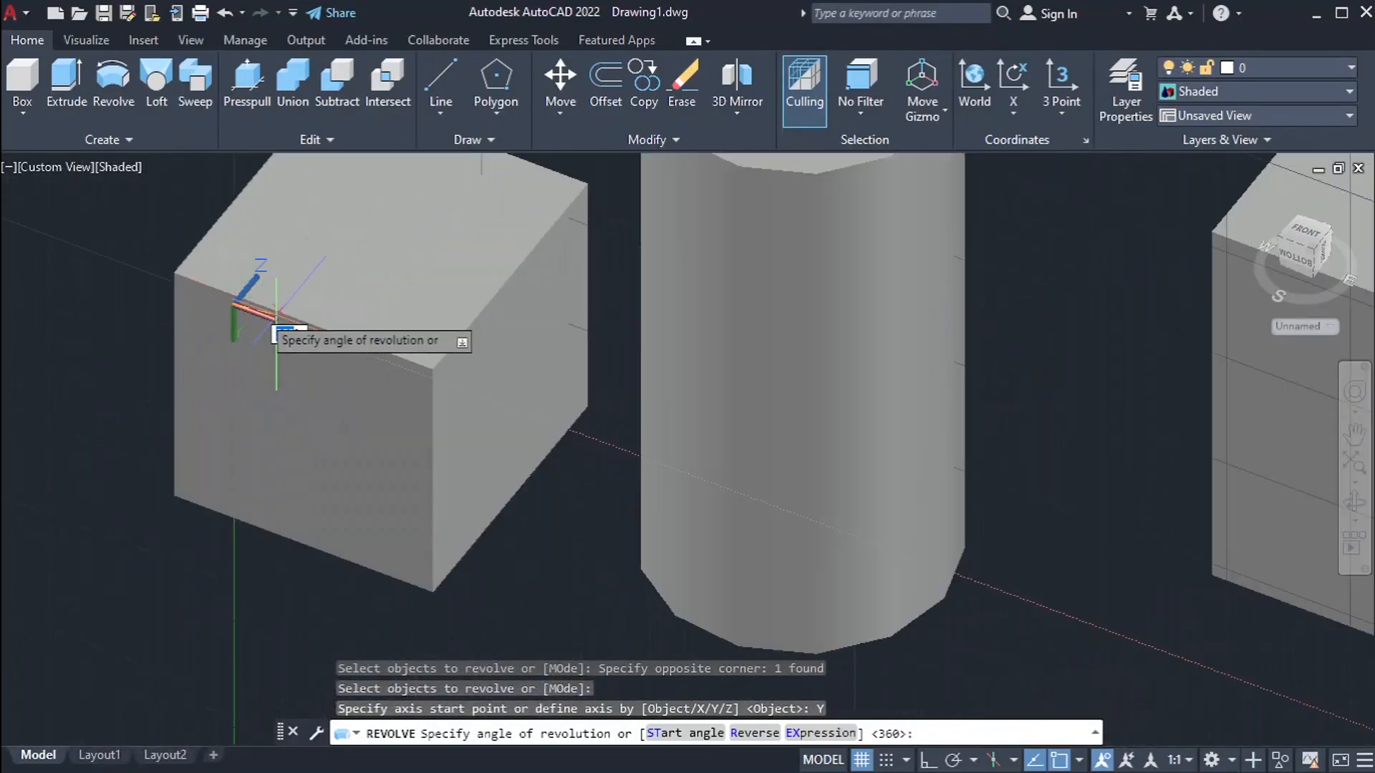
{"action": "scroll", "coordinate": [255, 308], "scroll_direction": "down", "scroll_amount": 5}
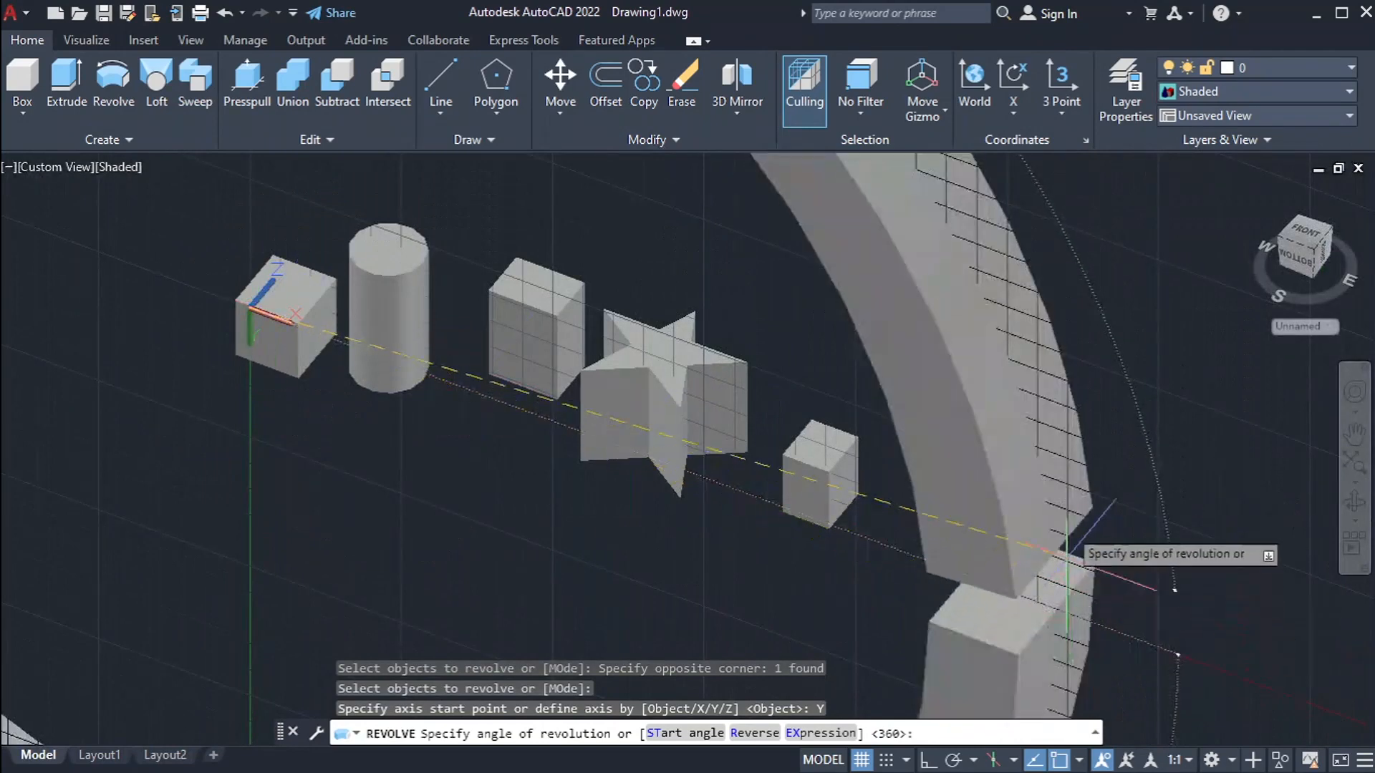
{"action": "scroll", "coordinate": [1071, 430], "scroll_direction": "down", "scroll_amount": 3}
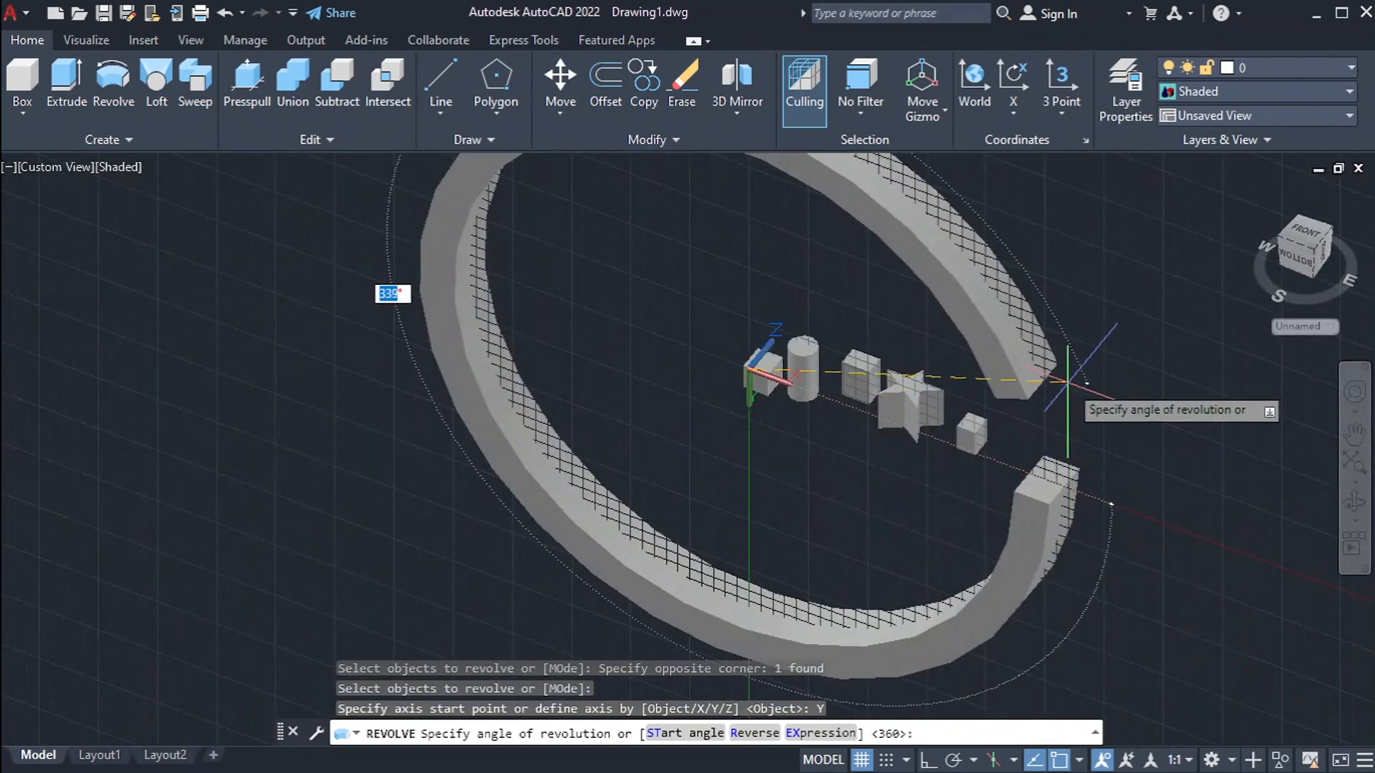
{"action": "scroll", "coordinate": [682, 315], "scroll_direction": "up", "scroll_amount": 3}
{"action": "scroll", "coordinate": [702, 400], "scroll_direction": "down", "scroll_amount": 4}
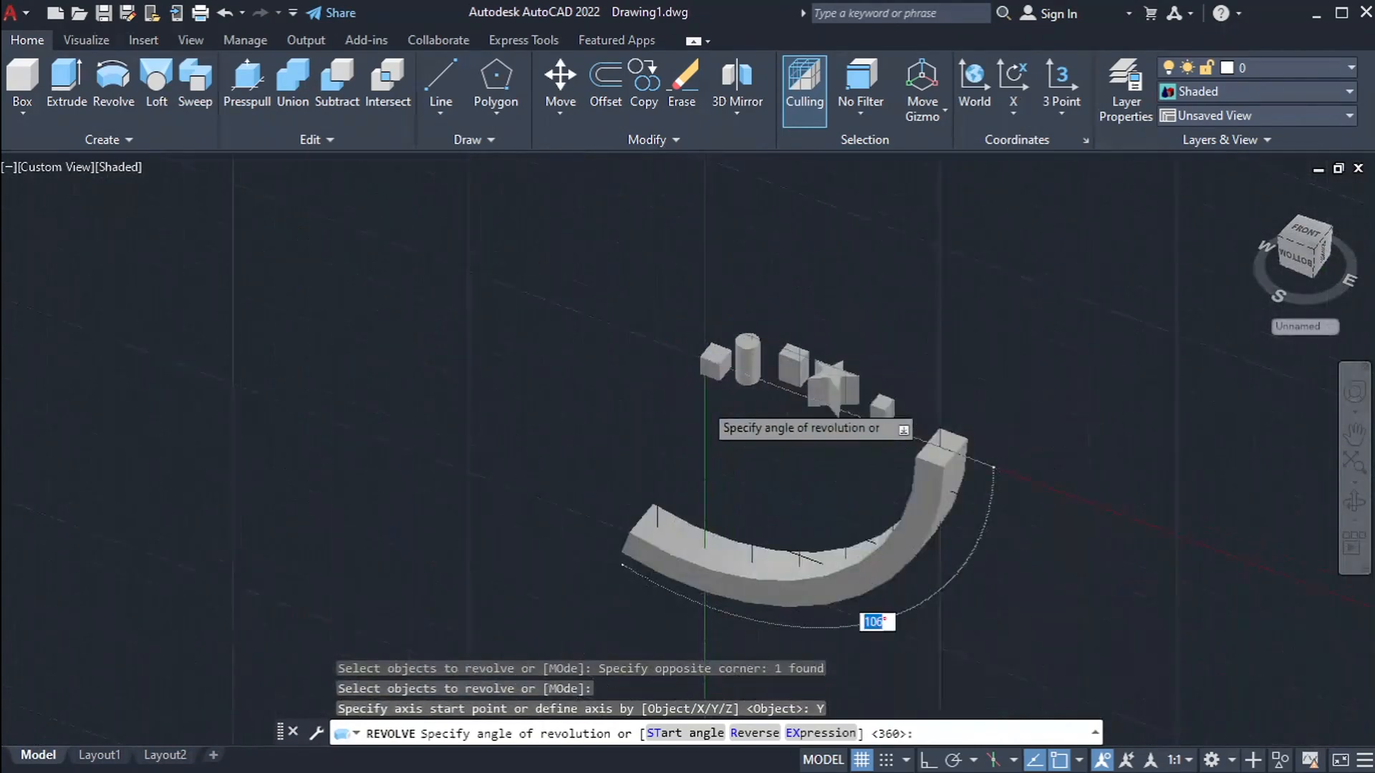
{"action": "scroll", "coordinate": [954, 455], "scroll_direction": "up", "scroll_amount": 2}
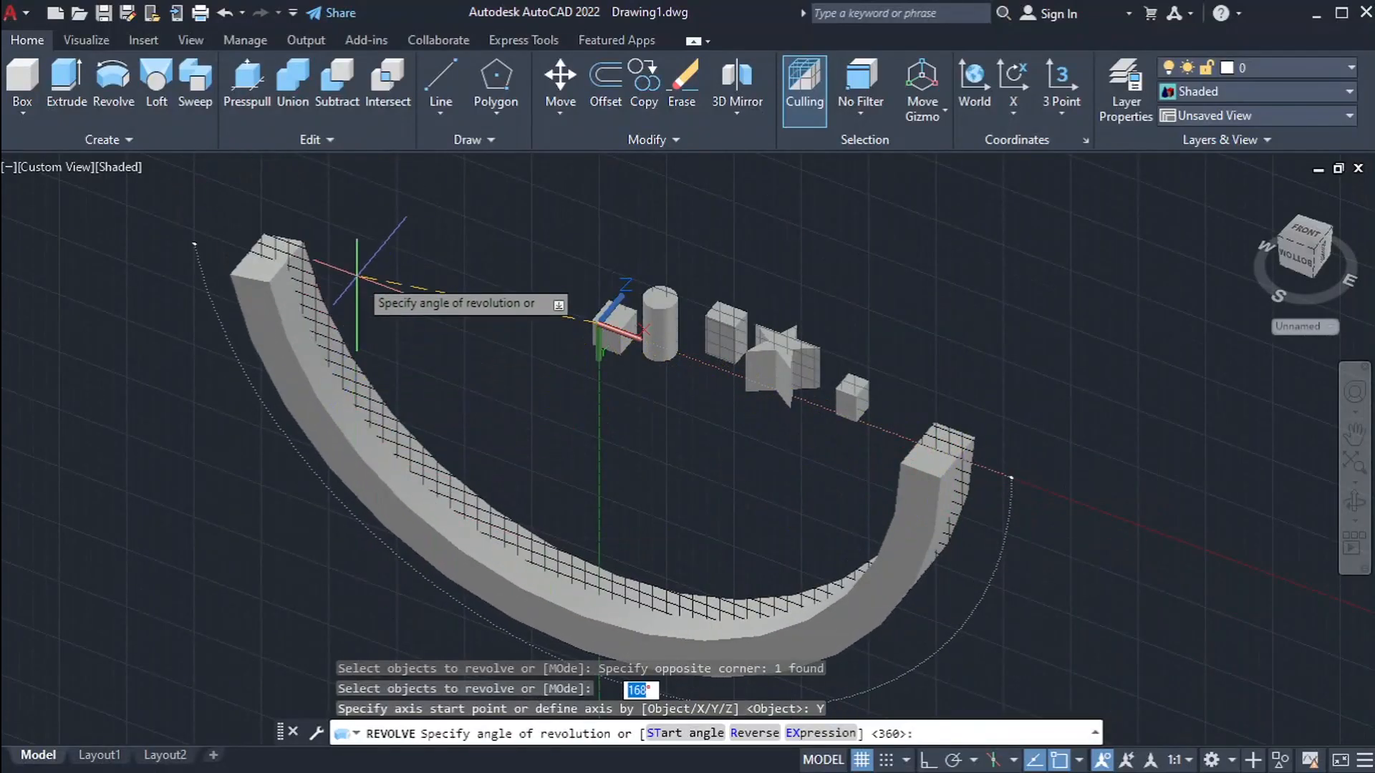
{"action": "key", "text": "Return"}
{"action": "key", "text": "Escape"}
{"action": "key", "text": "Escape"}
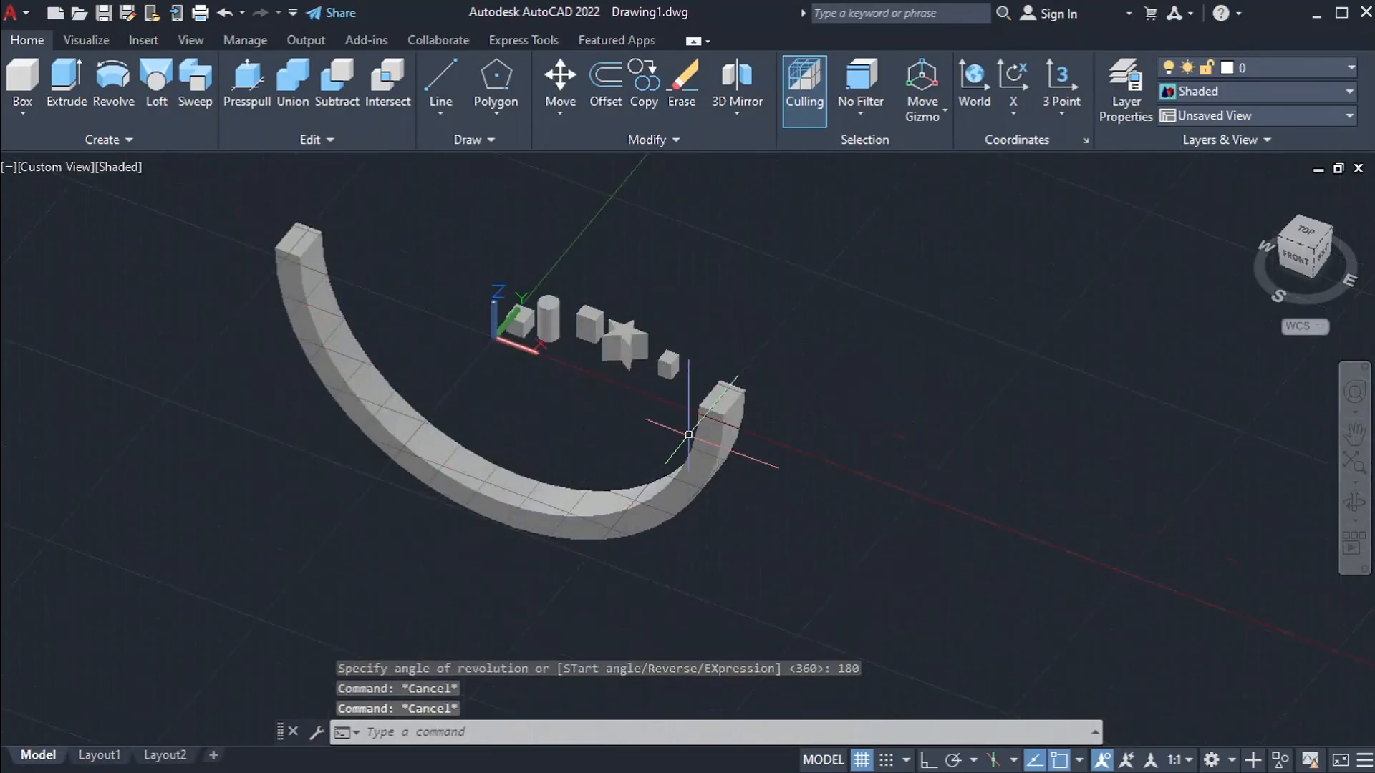
Examine the half-ring revolved about the Y axis, especially its end near the small block.
{"action": "scroll", "coordinate": [688, 435], "scroll_direction": "up", "scroll_amount": 4}
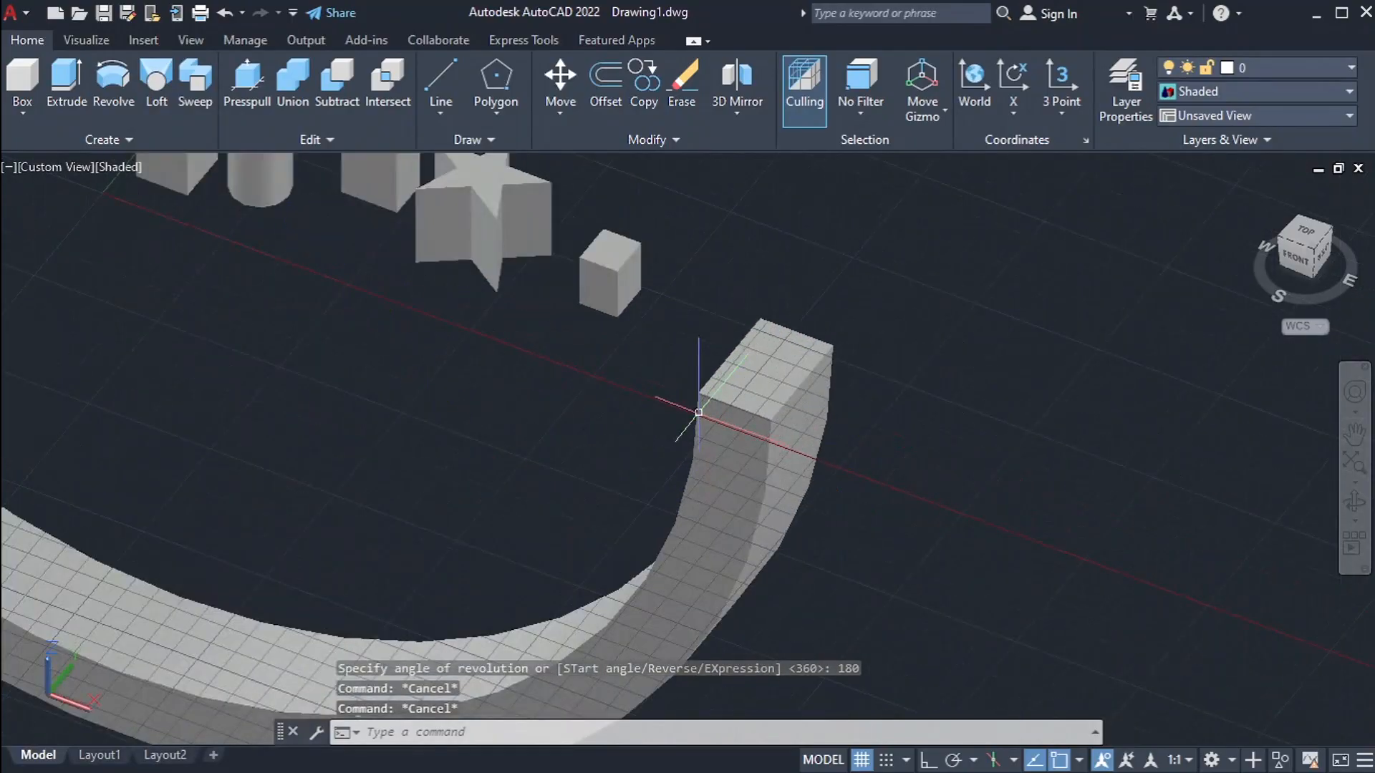
{"action": "scroll", "coordinate": [455, 388], "scroll_direction": "up", "scroll_amount": 3}
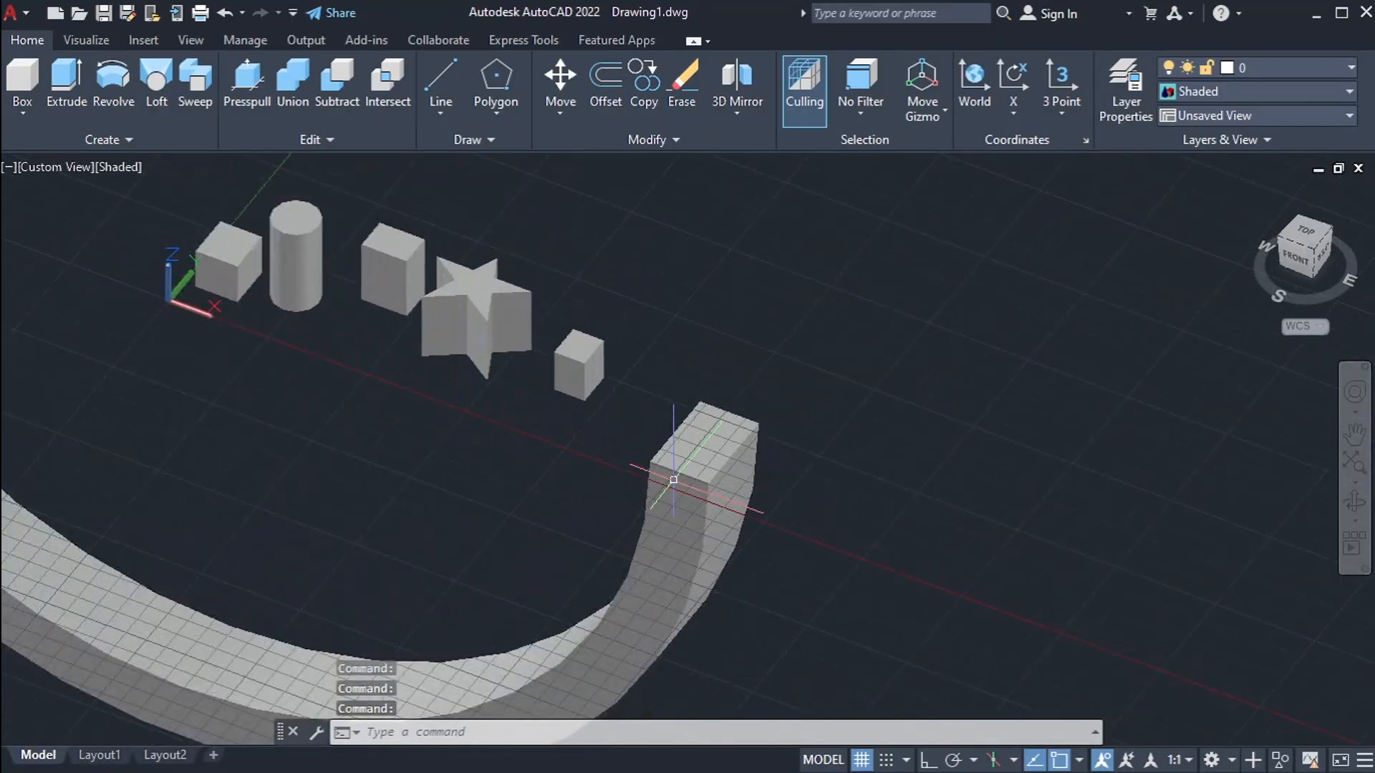
{"action": "middle_click_drag", "start_coordinate": [584, 445], "coordinate": [322, 368]}
{"action": "key", "text": "Escape"}
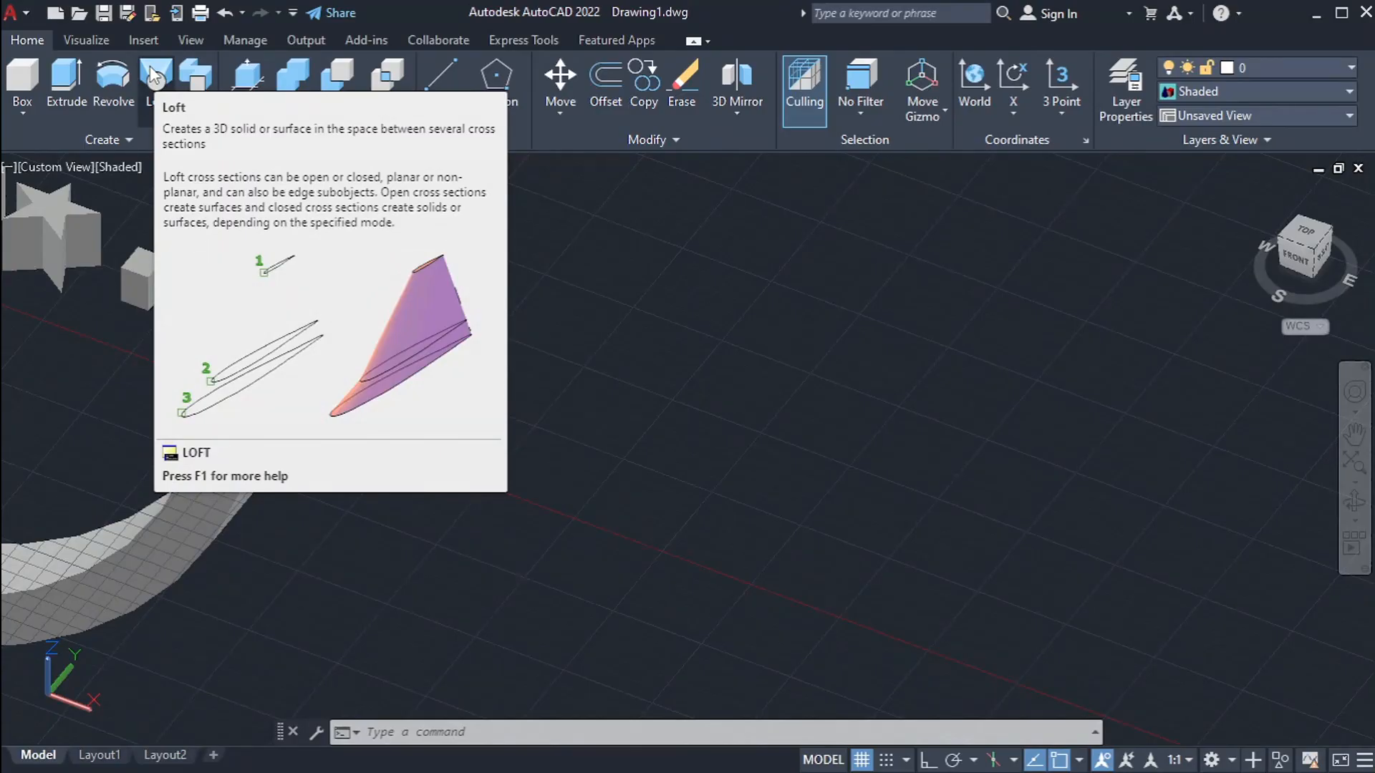
{"action": "key", "text": "Escape"}
{"action": "key", "text": "Escape"}
{"action": "key", "text": "Escape"}
Draw a circle with a radius of about 0.97 on the ground plane in the free area beyond the half-ring.
{"action": "middle_click_drag", "start_coordinate": [438, 449], "coordinate": [578, 446]}
{"action": "scroll", "coordinate": [586, 440], "scroll_direction": "up", "scroll_amount": 4}
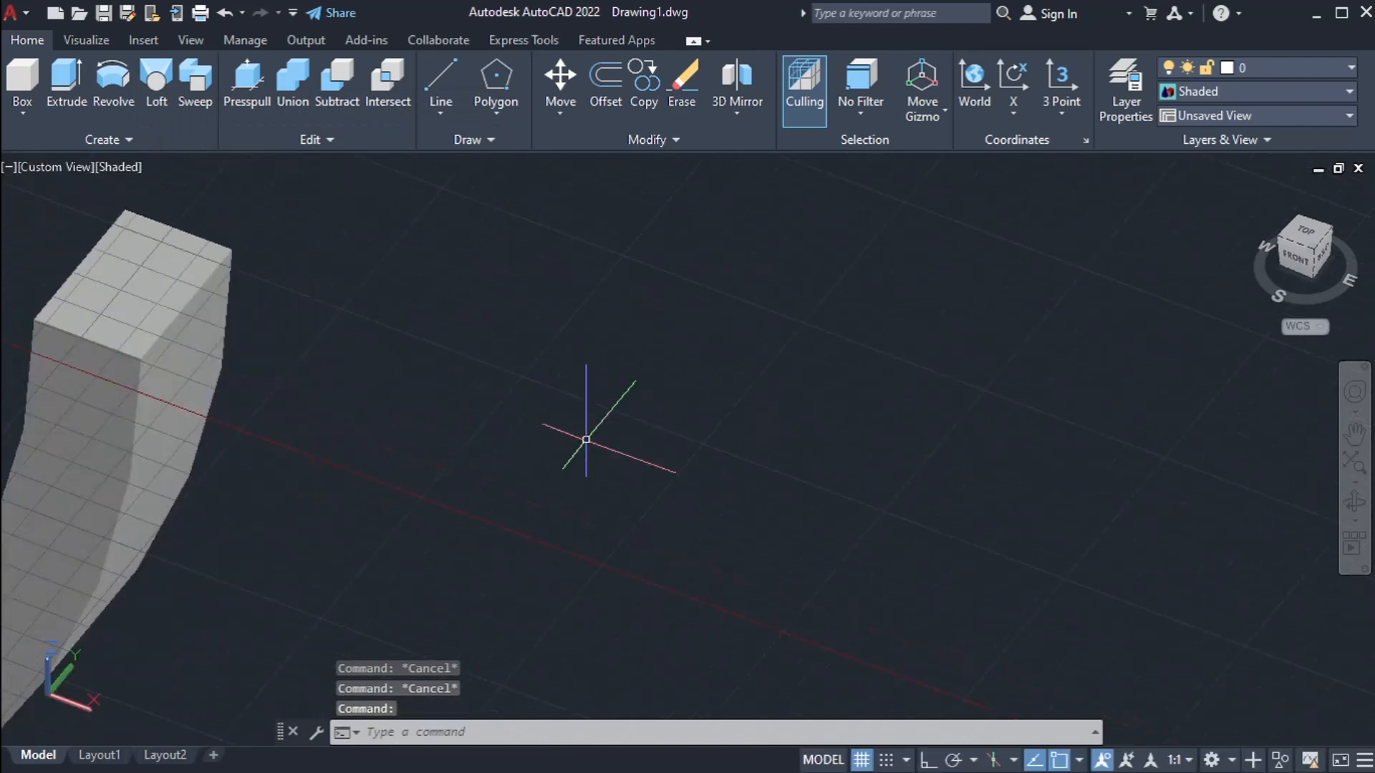
{"action": "type", "text": "c"}
{"action": "key", "text": "Return"}
{"action": "left_click", "coordinate": [558, 434]}
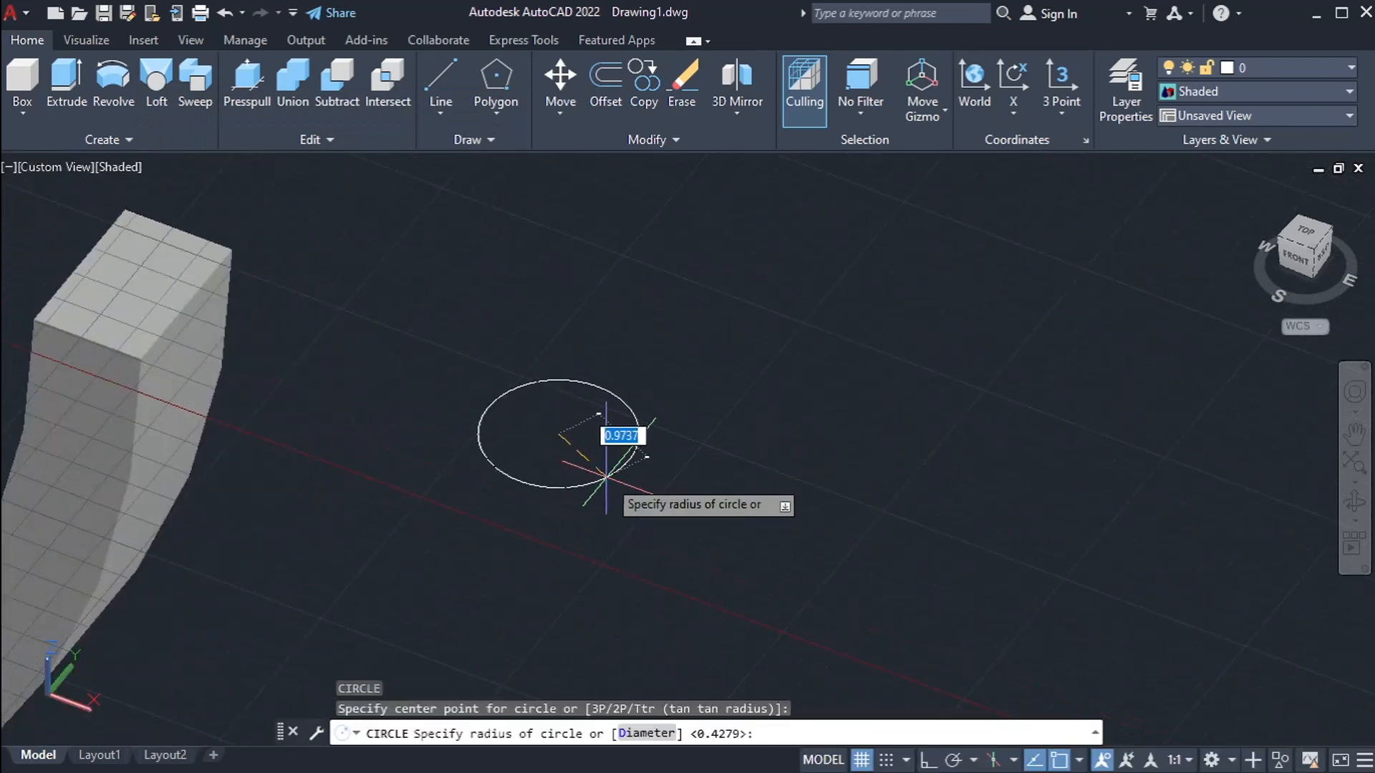
{"action": "middle_click_drag", "start_coordinate": [660, 524], "coordinate": [672, 399], "text": "shift"}
Copy the circle straight up twice with ortho mode on, so that three equal circles are stacked along Z.
{"action": "left_click", "coordinate": [673, 401]}
{"action": "left_click", "coordinate": [575, 487]}
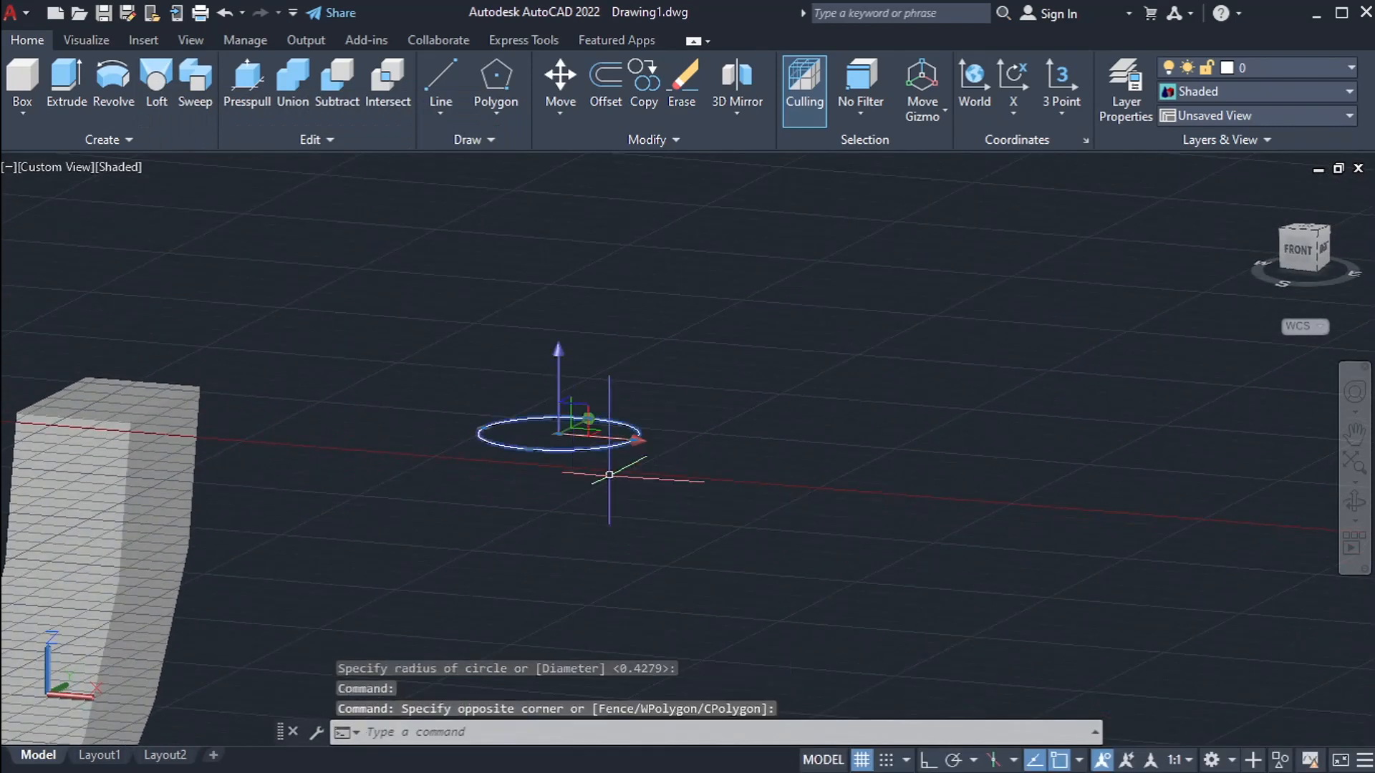
{"action": "type", "text": "co"}
{"action": "key", "text": "Return"}
{"action": "left_click", "coordinate": [673, 467]}
{"action": "left_click", "coordinate": [673, 374]}
{"action": "key", "text": "F8"}
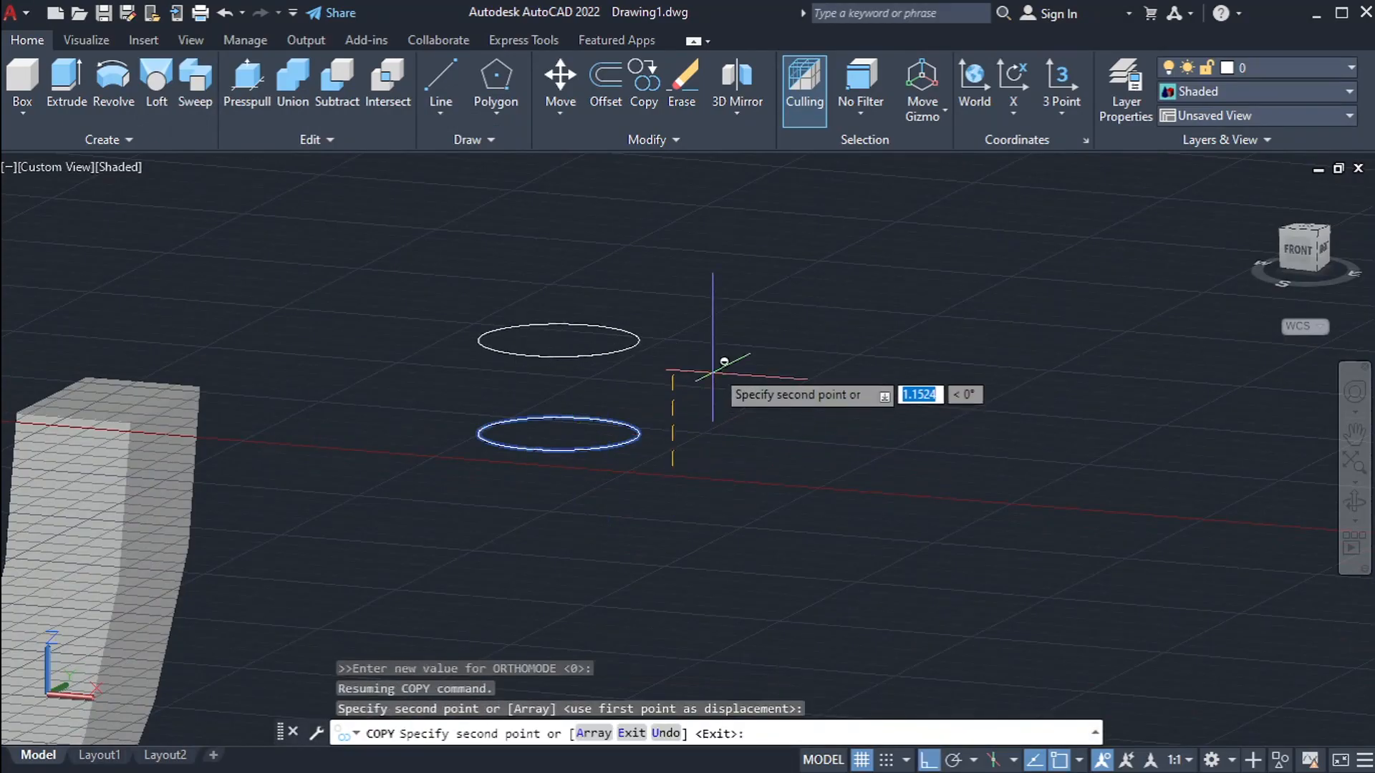
{"action": "left_click", "coordinate": [736, 255], "text": "shift"}
{"action": "key", "text": "Escape"}
{"action": "key", "text": "Escape"}
Shrink the middle circle to a radius of about 0.70 by stretching its quadrant grip inward.
{"action": "scroll", "coordinate": [648, 327], "scroll_direction": "up", "scroll_amount": 2}
{"action": "left_click", "coordinate": [647, 328]}
{"action": "left_click", "coordinate": [573, 373]}
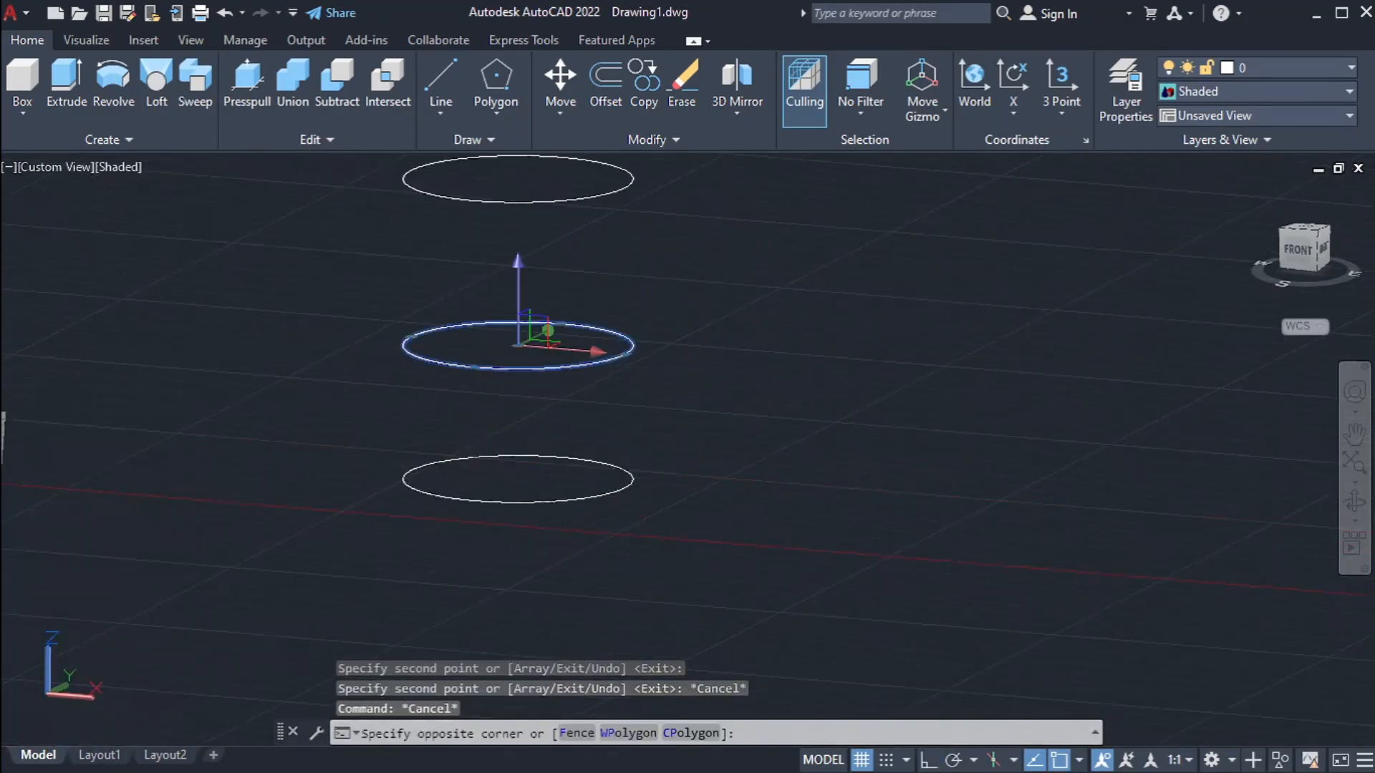
{"action": "scroll", "coordinate": [571, 369], "scroll_direction": "up", "scroll_amount": 2}
{"action": "left_click", "coordinate": [650, 349]}
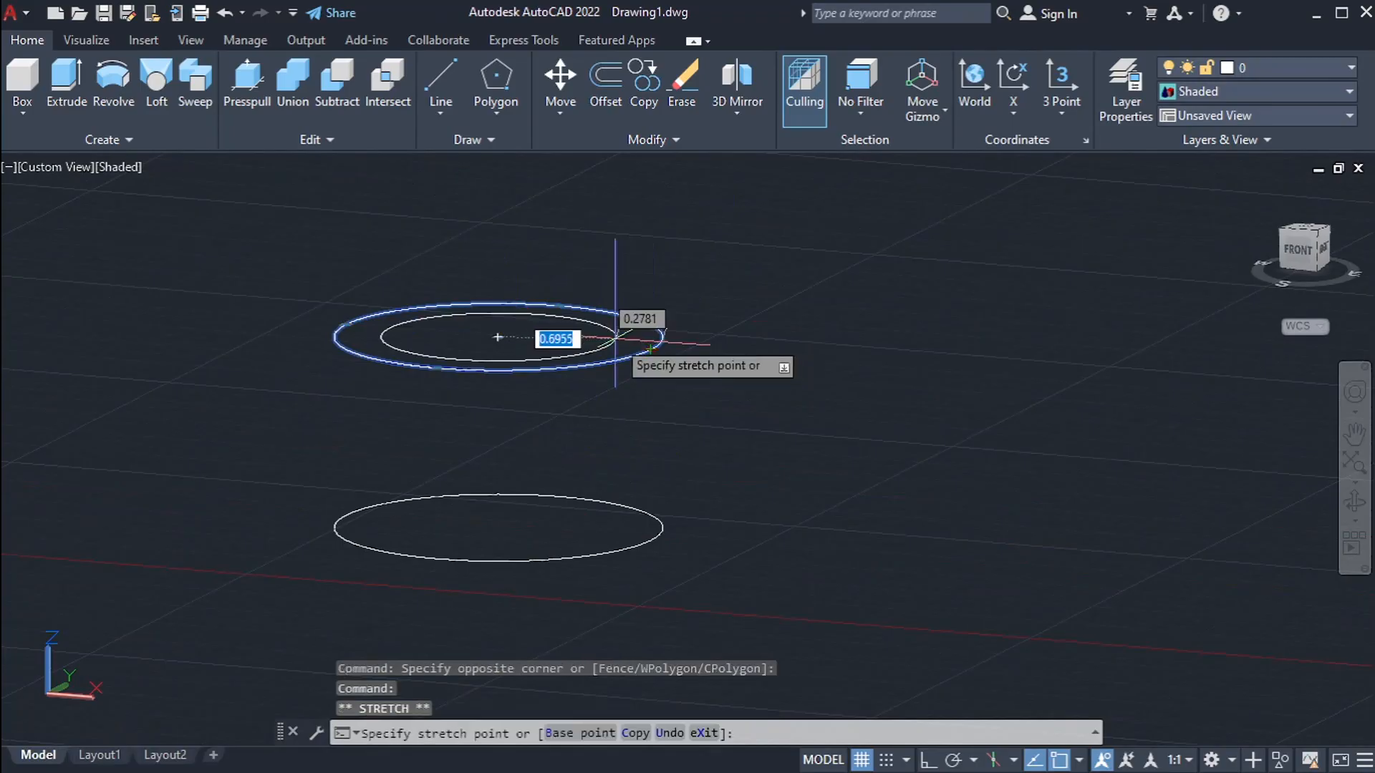
{"action": "left_click", "coordinate": [614, 338]}
Enlarge the uppermost circle to about two and a half times its radius by stretching its quadrant grip outward.
{"action": "scroll", "coordinate": [604, 346], "scroll_direction": "down", "scroll_amount": 3}
{"action": "left_click", "coordinate": [605, 346]}
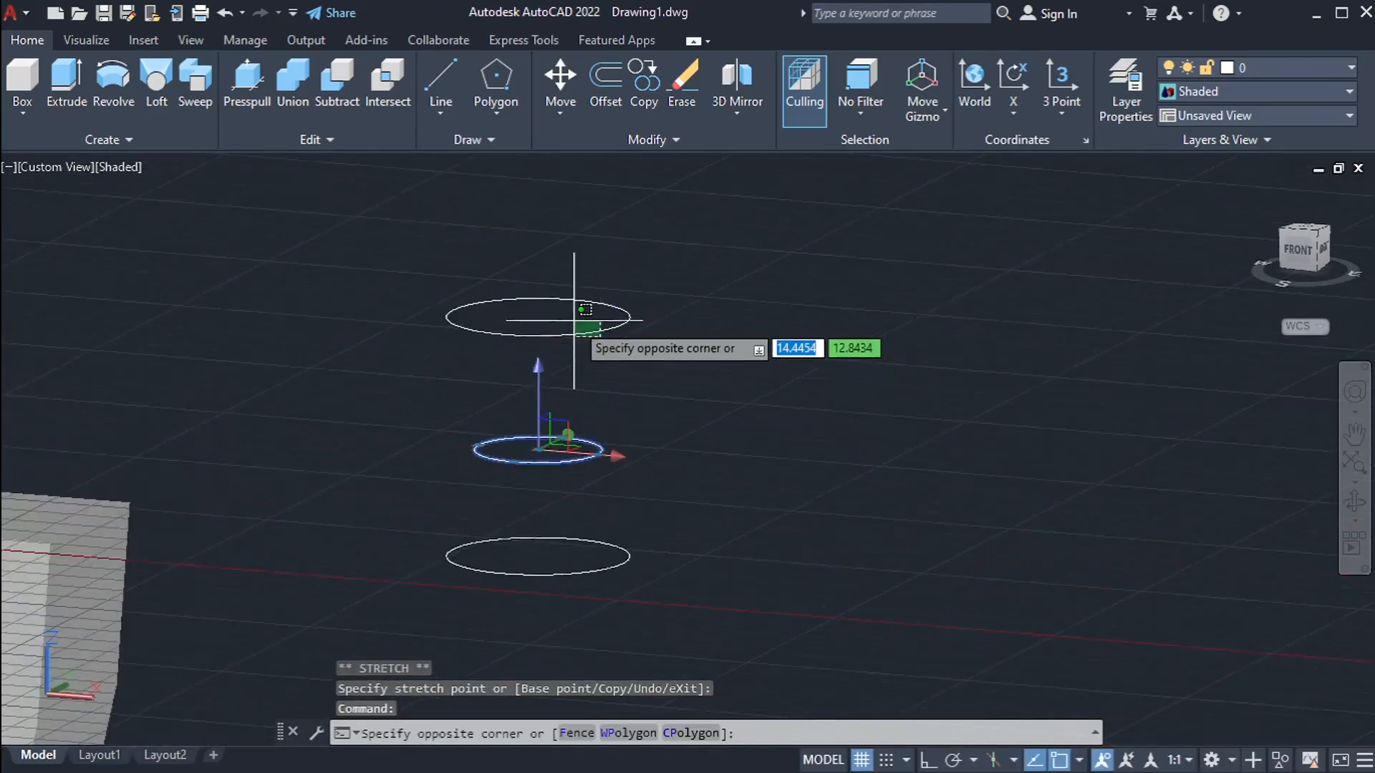
{"action": "left_click", "coordinate": [574, 318]}
{"action": "left_click", "coordinate": [573, 300]}
{"action": "left_click", "coordinate": [623, 276]}
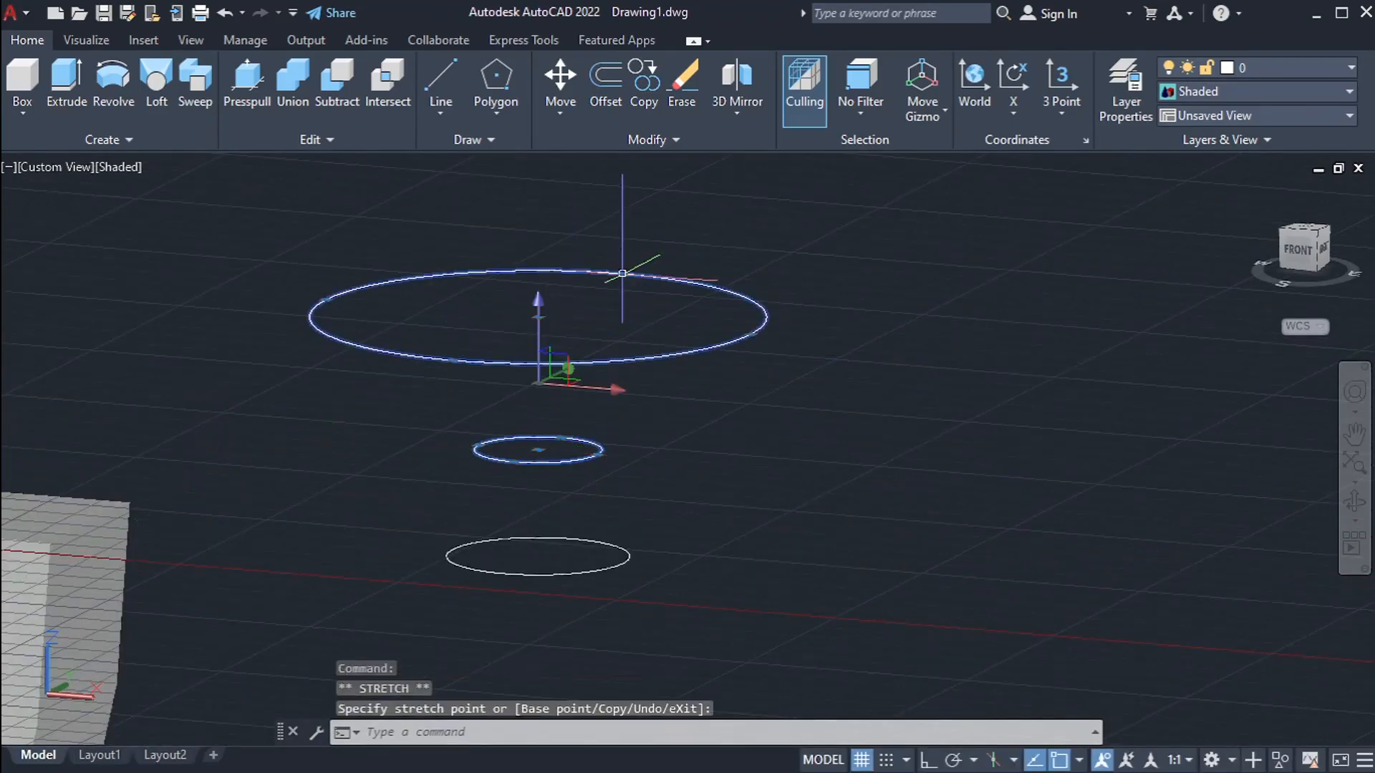
{"action": "key", "text": "Escape"}
{"action": "key", "text": "Escape"}
Loft a solid through the three stacked circles using the Cross sections only option.
{"action": "scroll", "coordinate": [636, 330], "scroll_direction": "down", "scroll_amount": 2}
{"action": "mouse_move", "coordinate": [685, 380]}
{"action": "middle_mouse_down", "text": "shift"}
{"action": "mouse_move", "coordinate": [656, 525]}
{"action": "mouse_move", "coordinate": [706, 487]}
{"action": "mouse_move", "coordinate": [798, 334]}
{"action": "mouse_move", "coordinate": [746, 451]}
{"action": "mouse_move", "coordinate": [680, 390]}
{"action": "middle_mouse_up", "text": "shift"}
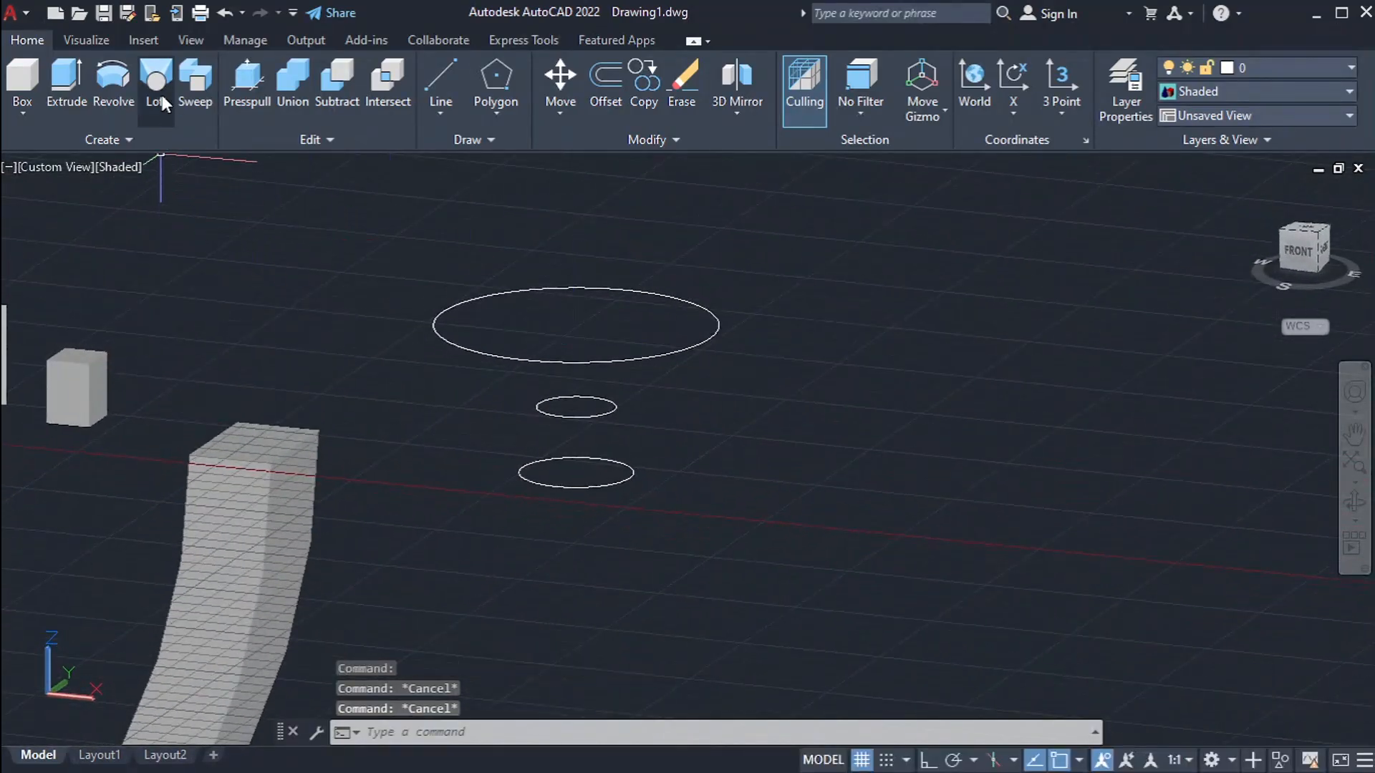
{"action": "left_click", "coordinate": [162, 98]}
{"action": "left_click", "coordinate": [701, 220]}
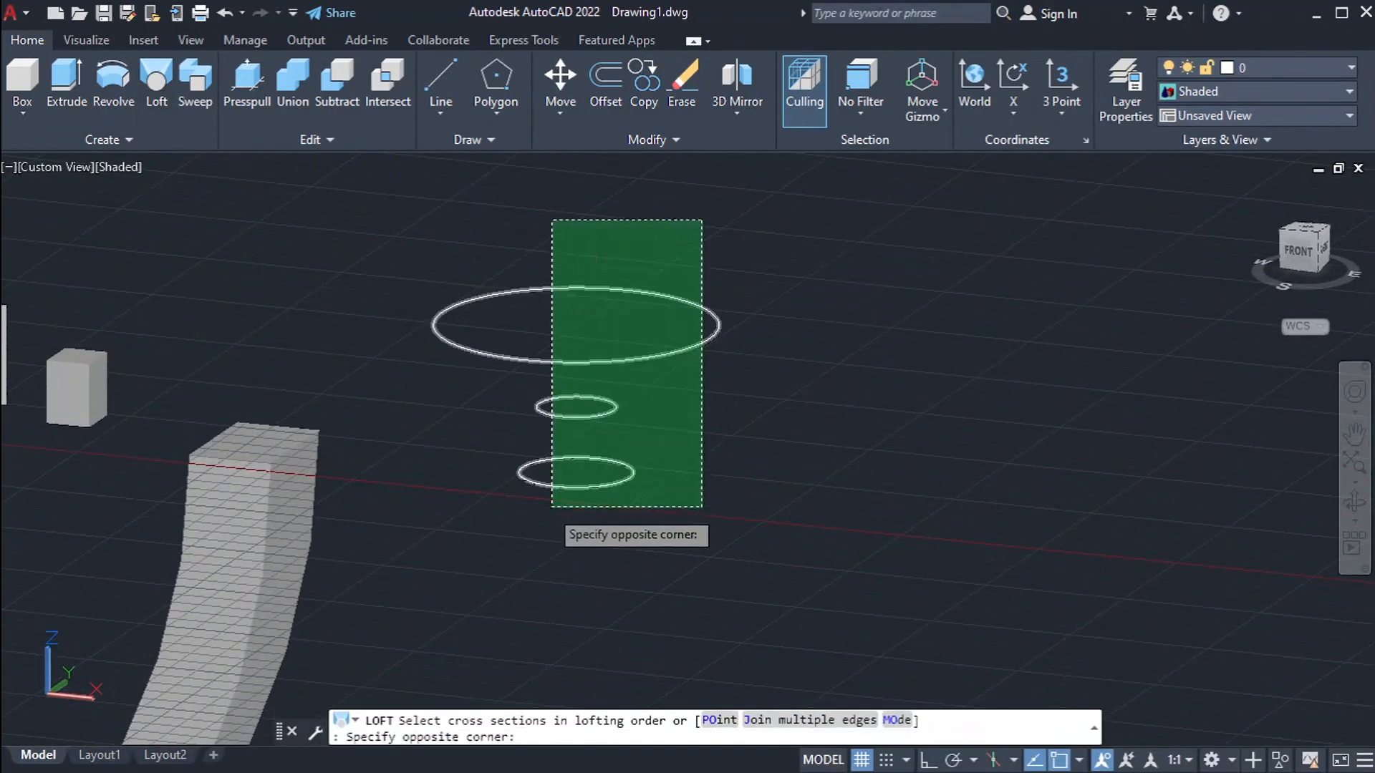
{"action": "left_click", "coordinate": [551, 507]}
{"action": "scroll", "coordinate": [672, 394], "scroll_direction": "up", "scroll_amount": 4}
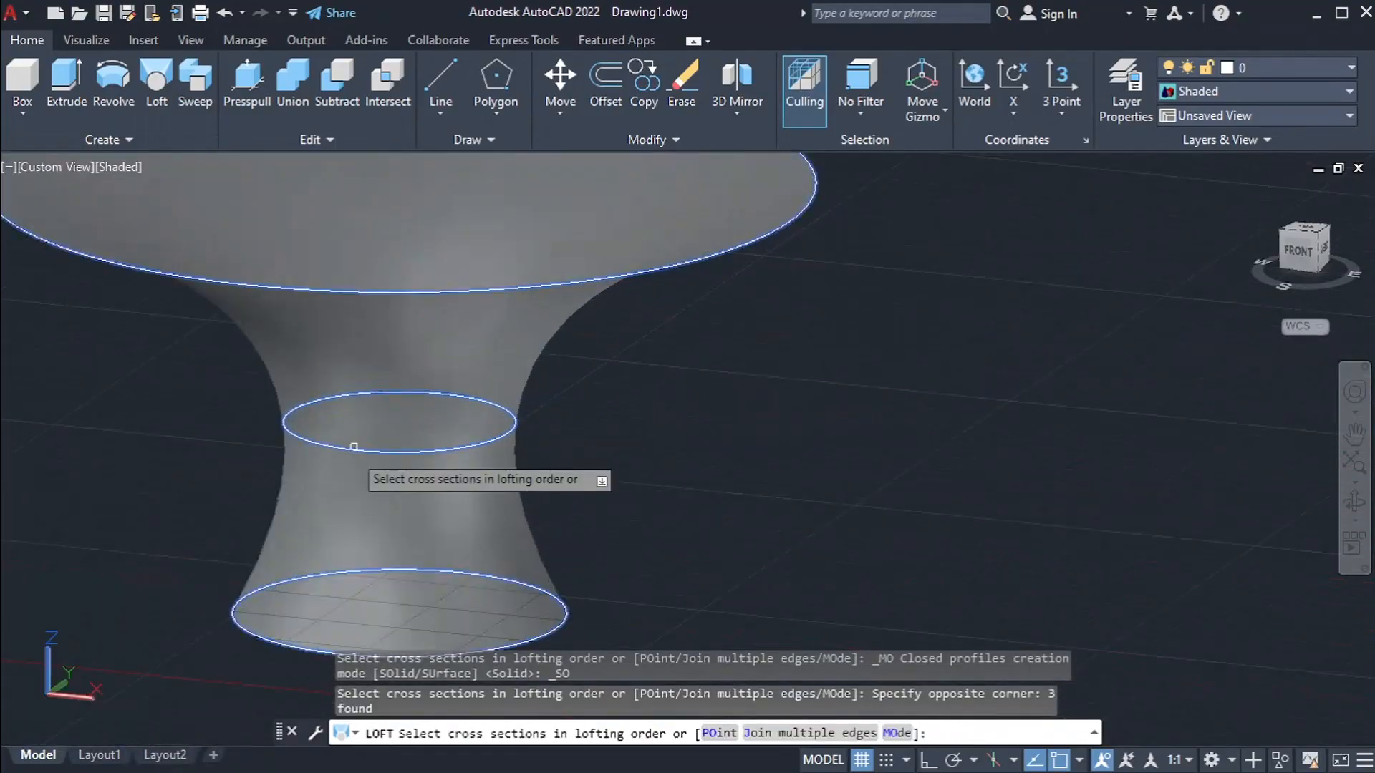
{"action": "scroll", "coordinate": [393, 340], "scroll_direction": "down", "scroll_amount": 3}
{"action": "middle_click_drag", "start_coordinate": [707, 344], "coordinate": [712, 487], "text": "shift"}
{"action": "key", "text": "Return"}
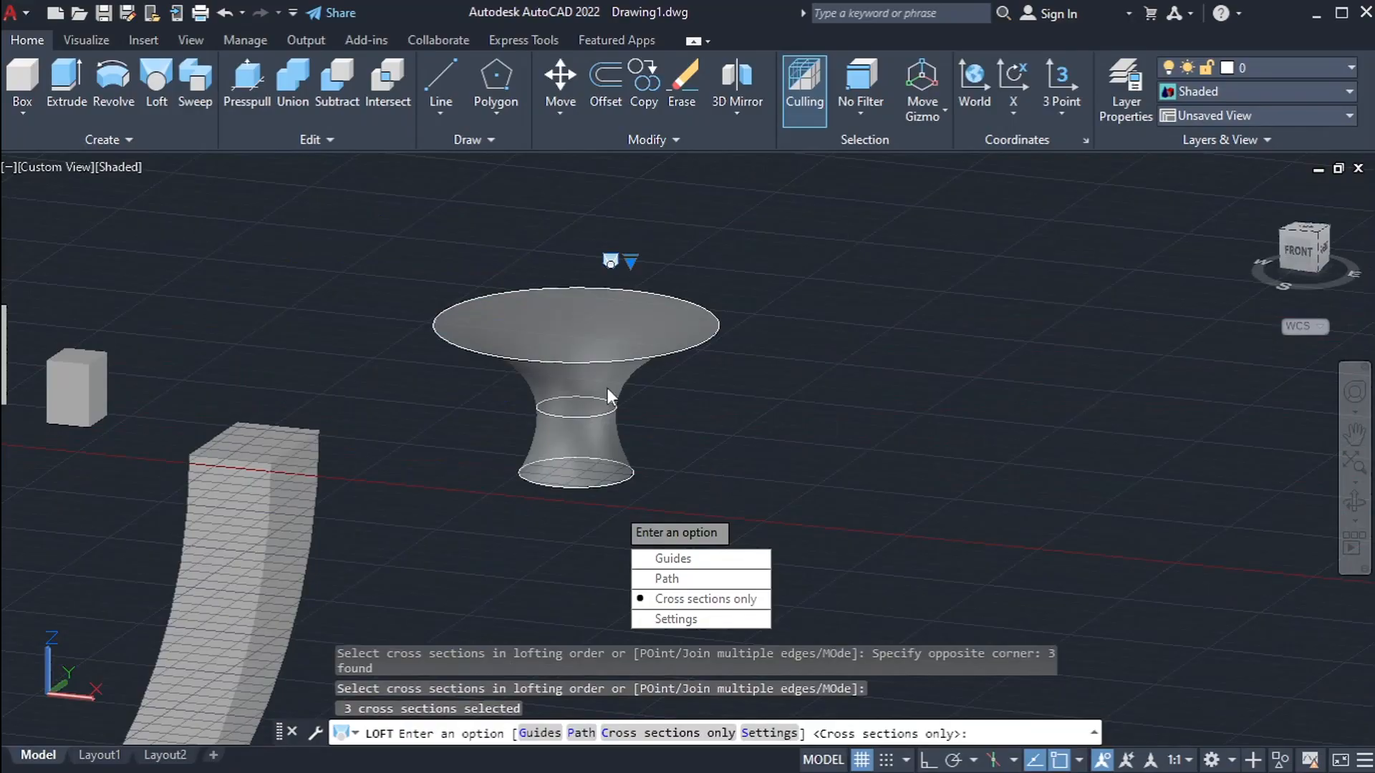
{"action": "left_click", "coordinate": [708, 600]}
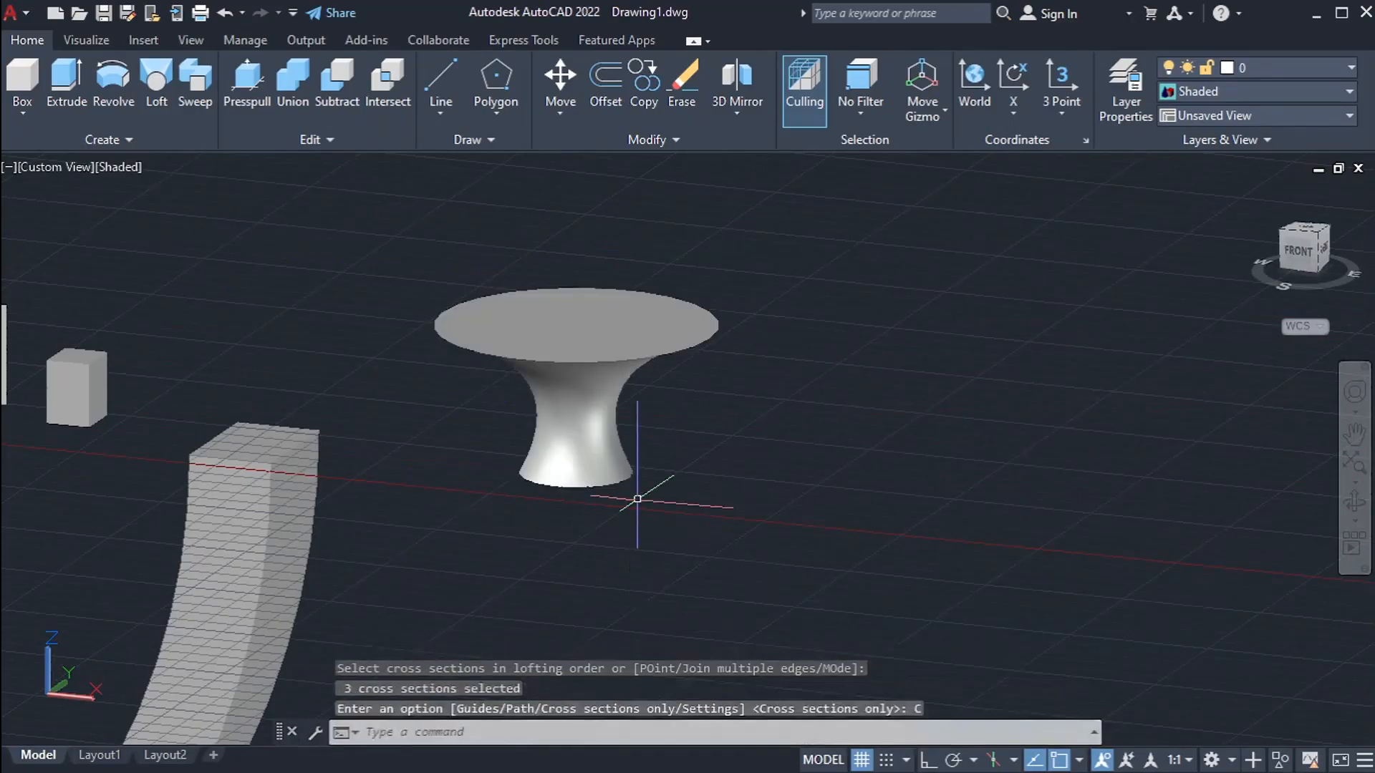
Draw a rectangle of about 2 by 3.8 units on the ground plane in the free area beside the lofted solid.
{"action": "scroll", "coordinate": [581, 358], "scroll_direction": "up", "scroll_amount": 3}
{"action": "middle_click_drag", "start_coordinate": [581, 358], "coordinate": [444, 536], "text": "shift"}
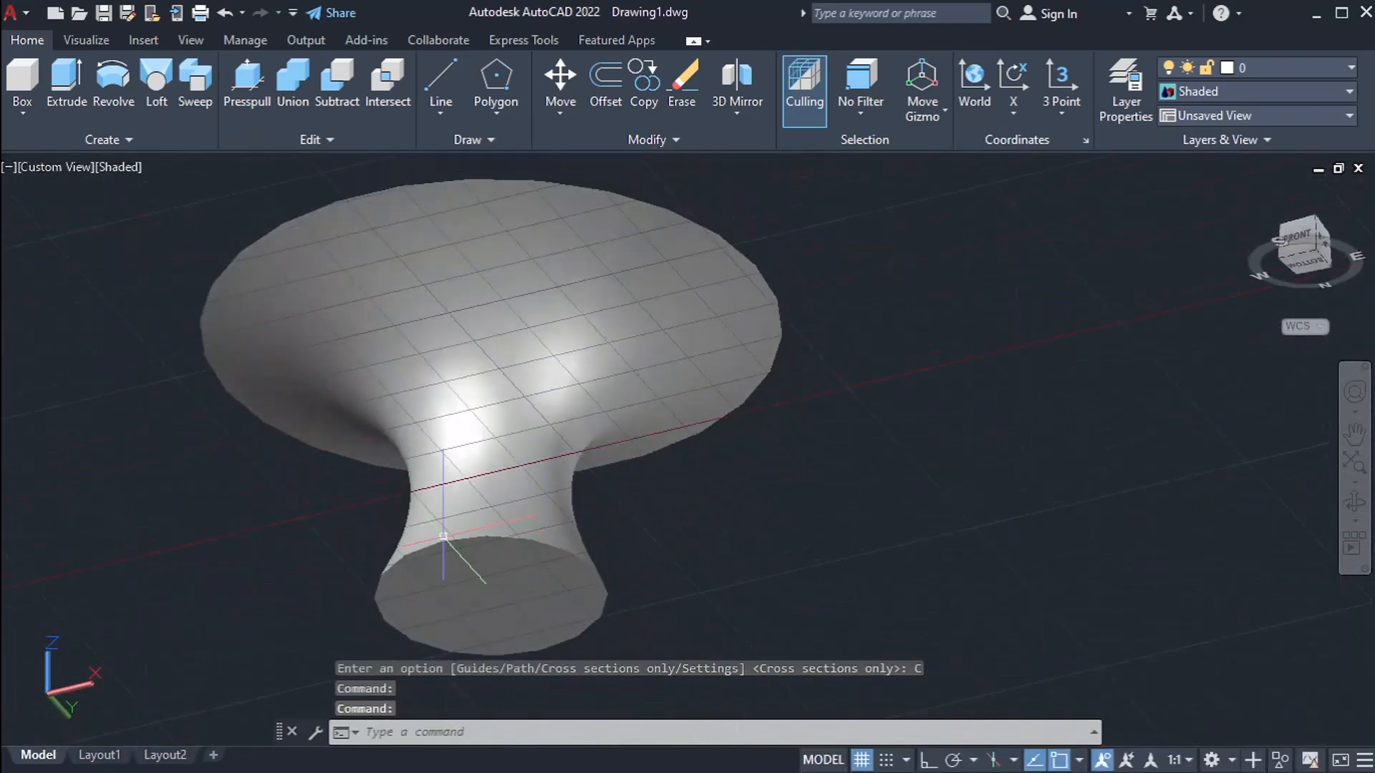
{"action": "middle_click_drag", "start_coordinate": [522, 503], "coordinate": [498, 451], "text": "shift"}
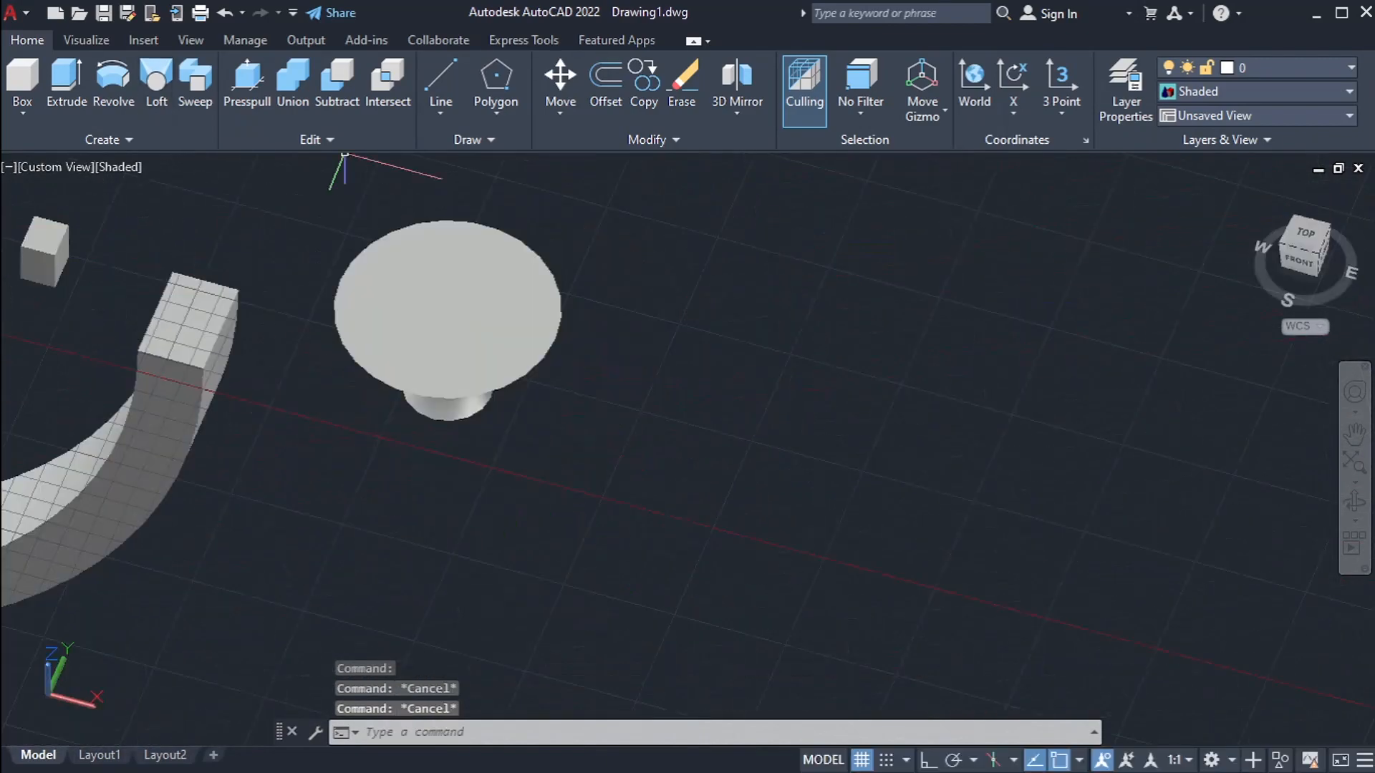
{"action": "mouse_move", "coordinate": [500, 385]}
{"action": "middle_mouse_down", "text": "shift"}
{"action": "mouse_move", "coordinate": [540, 358]}
{"action": "mouse_move", "coordinate": [487, 396]}
{"action": "middle_mouse_up", "text": "shift"}
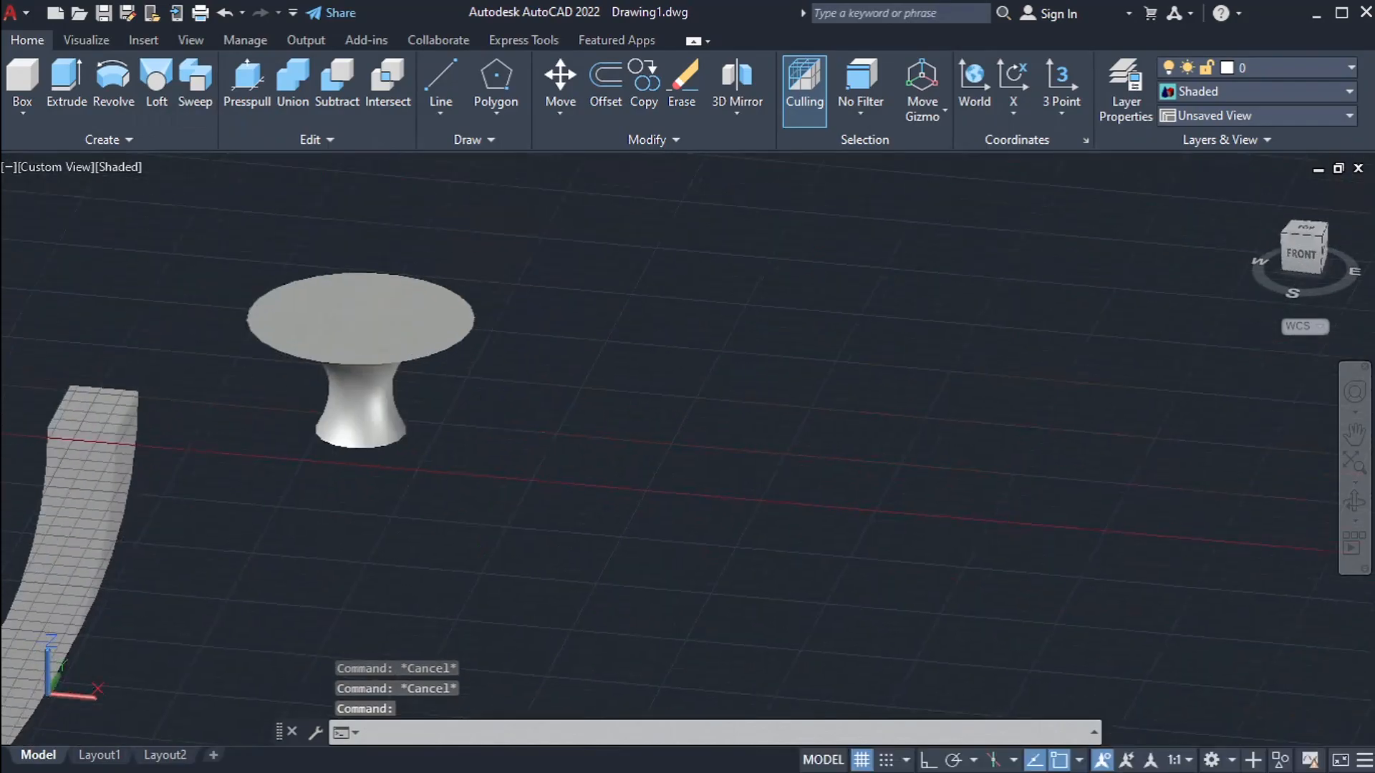
{"action": "scroll", "coordinate": [597, 487], "scroll_direction": "up", "scroll_amount": 2}
{"action": "type", "text": "REC"}
{"action": "key", "text": "Return"}
{"action": "left_click", "coordinate": [516, 388]}
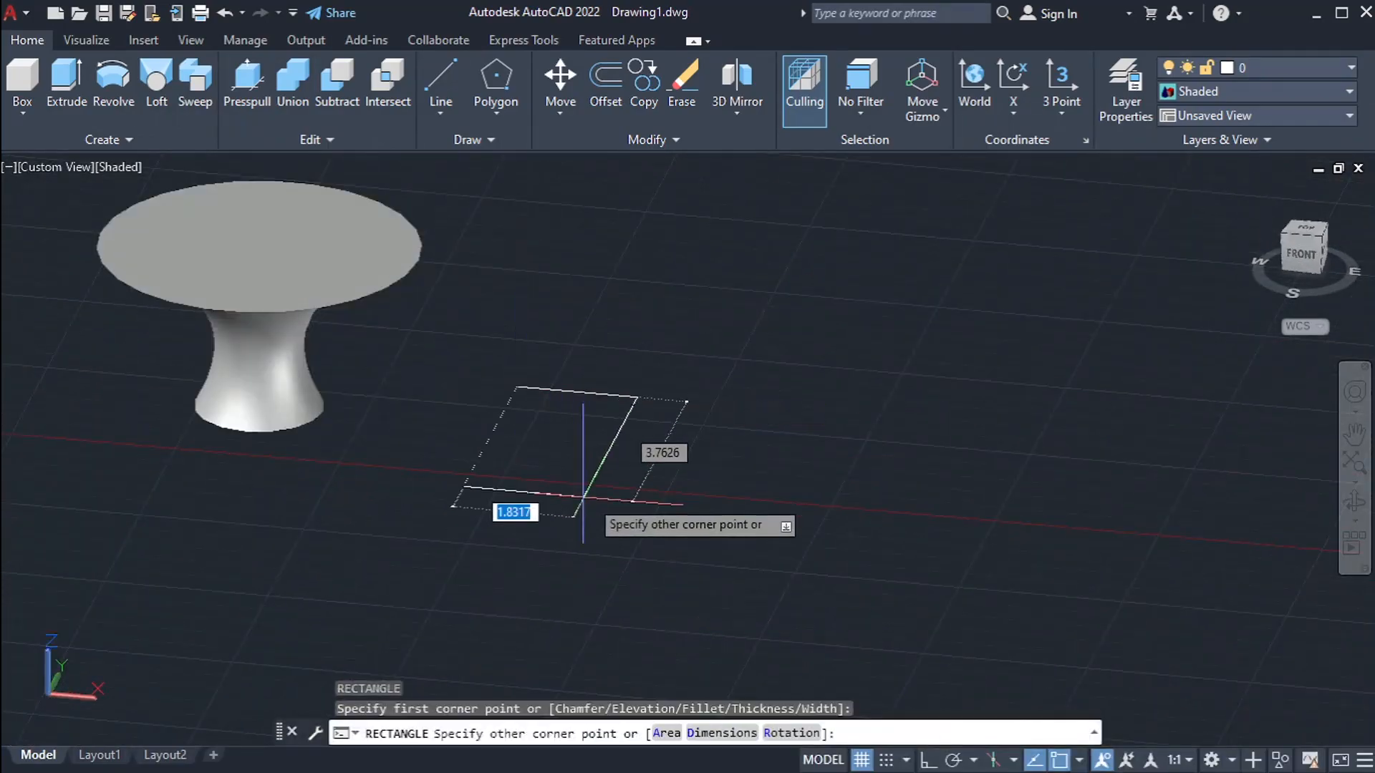
{"action": "left_click", "coordinate": [596, 498]}
Copy the rectangle straight up twice in ortho mode, with the first copy about 1.29 units above and the second higher.
{"action": "middle_click_drag", "start_coordinate": [660, 458], "coordinate": [663, 421], "text": "shift"}
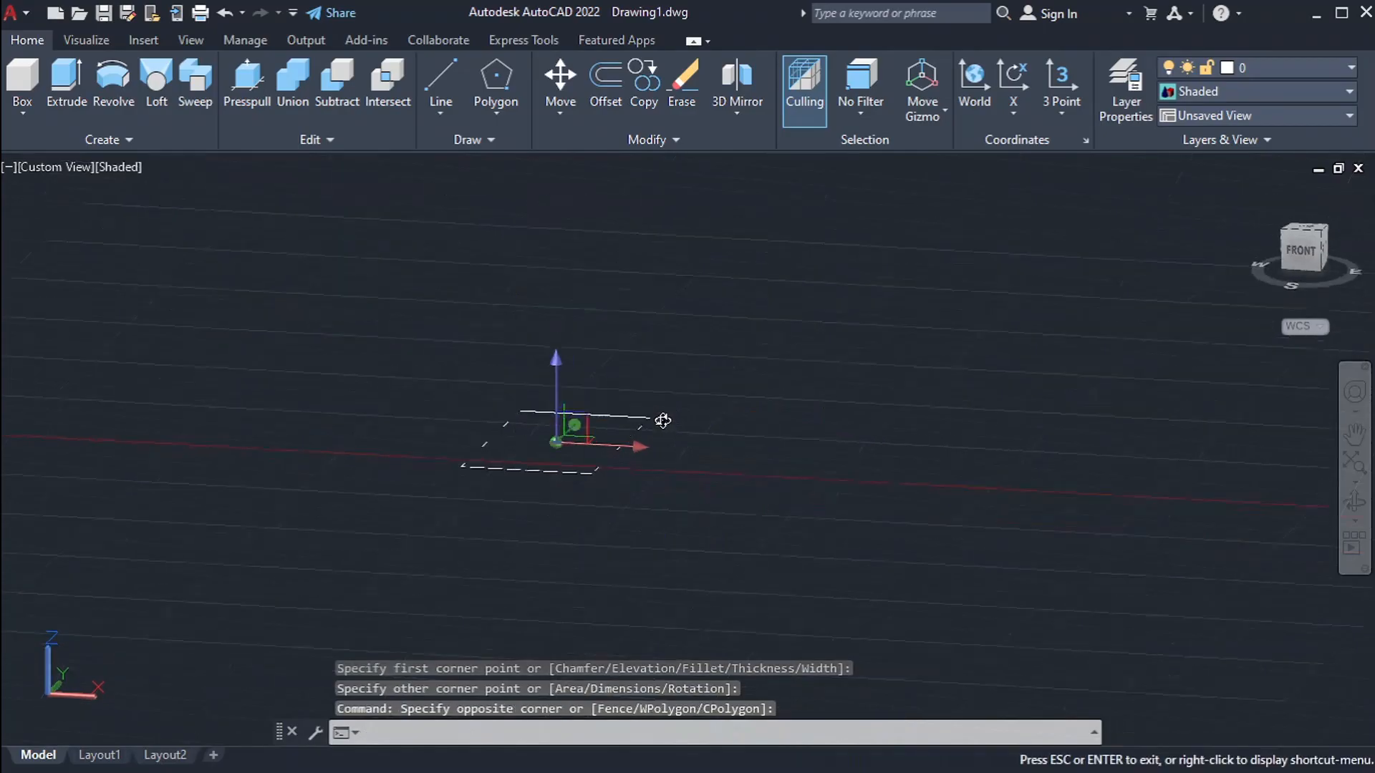
{"action": "type", "text": "CO"}
{"action": "key", "text": "Return"}
{"action": "left_click", "coordinate": [691, 464]}
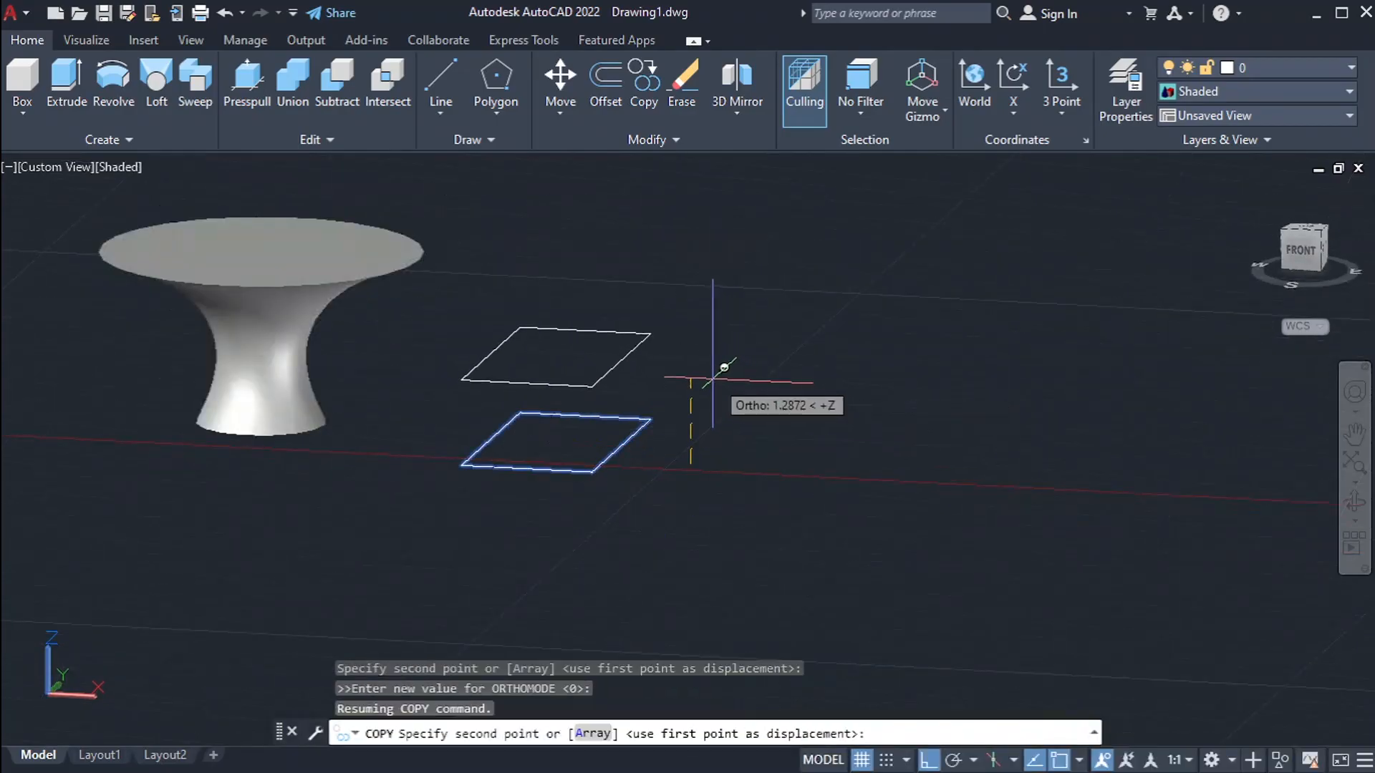
{"action": "left_click", "coordinate": [698, 379]}
{"action": "left_click", "coordinate": [699, 243]}
{"action": "key", "text": "Escape"}
{"action": "key", "text": "Escape"}
Place the second rectangle copy high above the first, and scale that uppermost rectangle by a factor of 2 about its centre.
{"action": "left_click", "coordinate": [646, 232]}
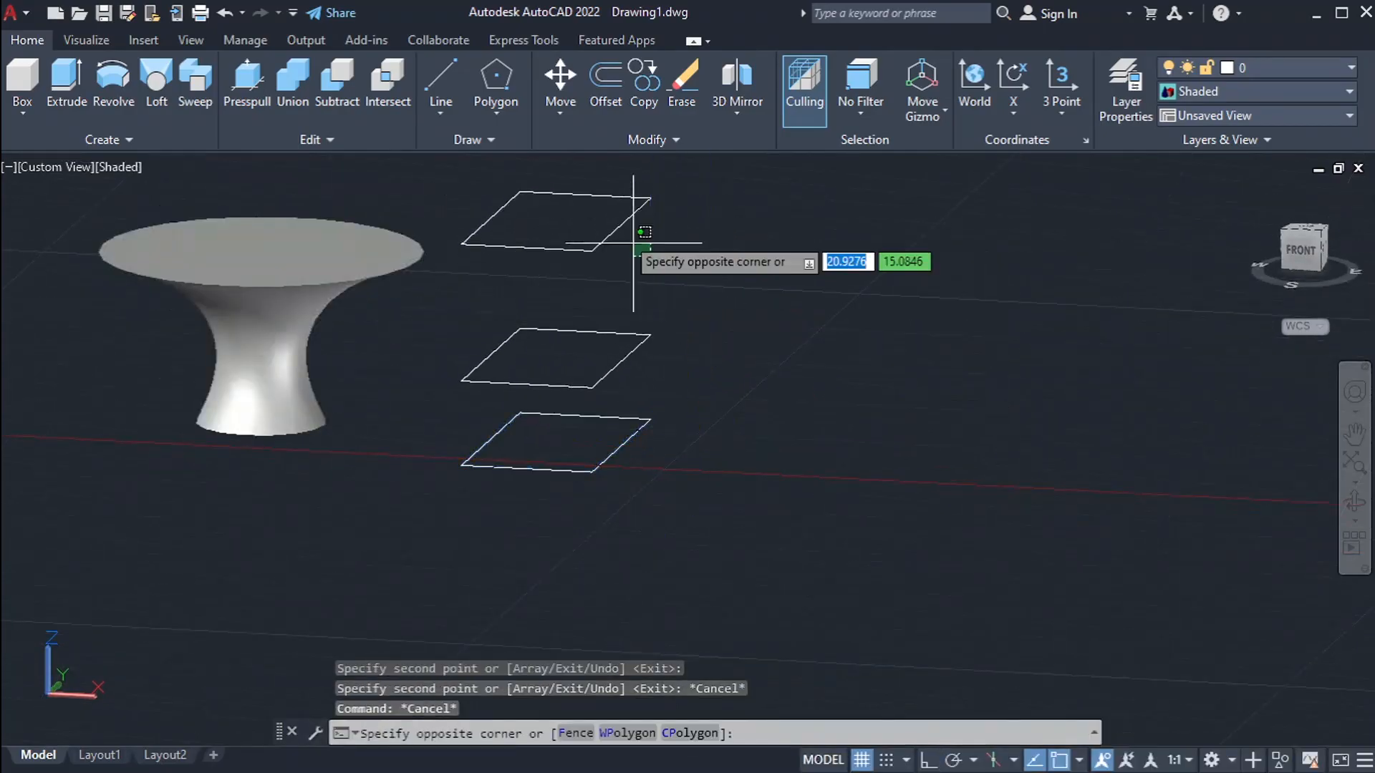
{"action": "left_click", "coordinate": [620, 246]}
{"action": "middle_click_drag", "start_coordinate": [626, 249], "coordinate": [622, 277], "text": "shift"}
{"action": "left_click", "coordinate": [621, 278]}
{"action": "type", "text": "S"}
{"action": "key", "text": "Return"}
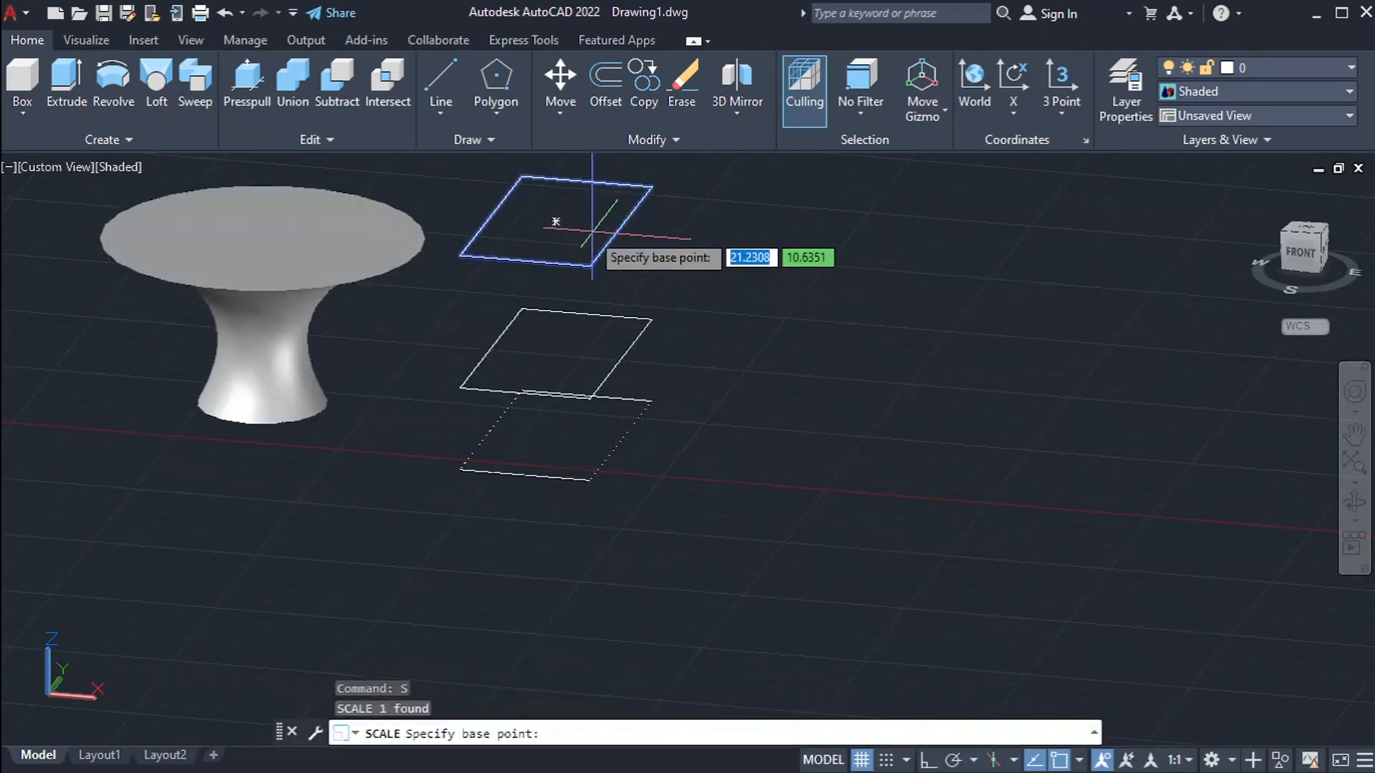
{"action": "left_click", "coordinate": [557, 221]}
{"action": "type", "text": "2"}
{"action": "key", "text": "Return"}
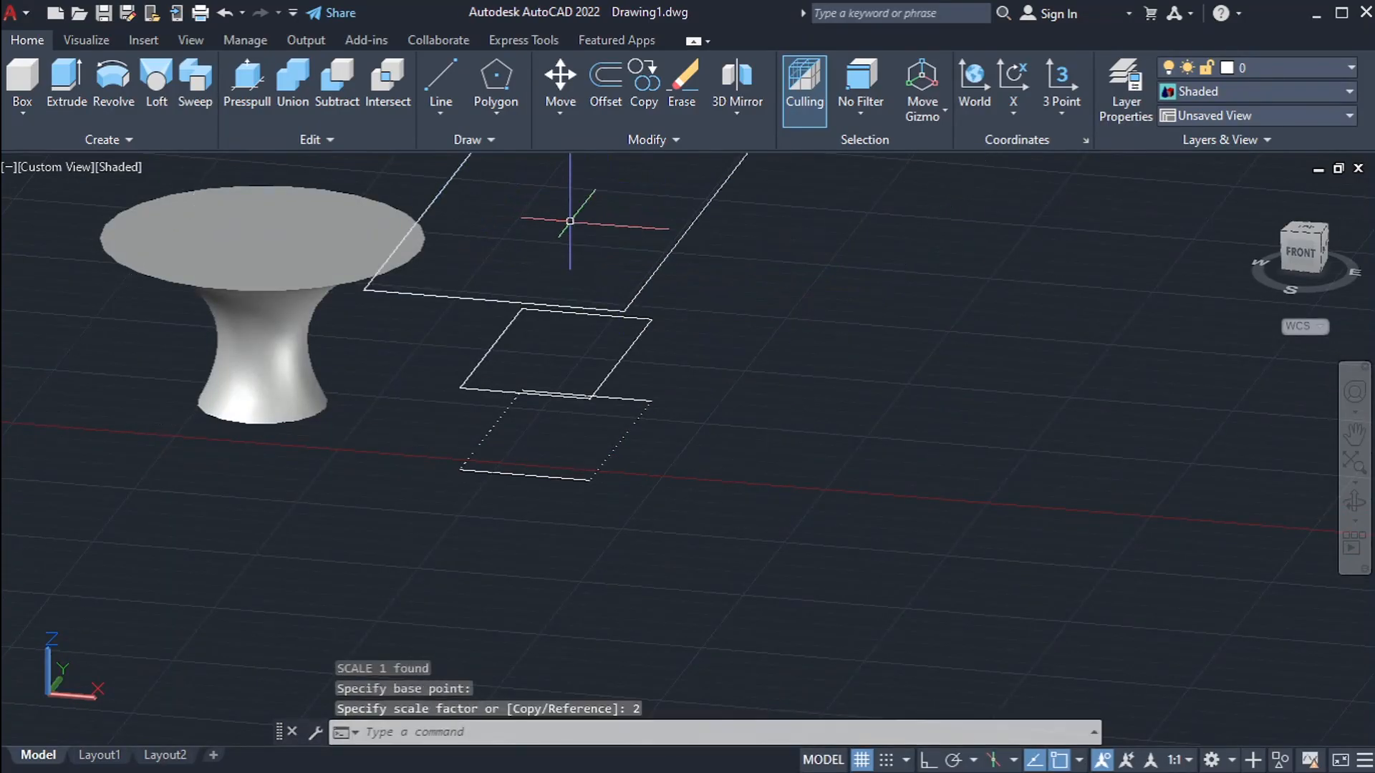
Scale the middle rectangle by a factor of 0.8 about its centre.
{"action": "middle_click_drag", "start_coordinate": [625, 401], "coordinate": [625, 322], "text": "shift"}
{"action": "left_click", "coordinate": [624, 321]}
{"action": "left_click", "coordinate": [593, 340]}
{"action": "scroll", "coordinate": [593, 339], "scroll_direction": "up", "scroll_amount": 4}
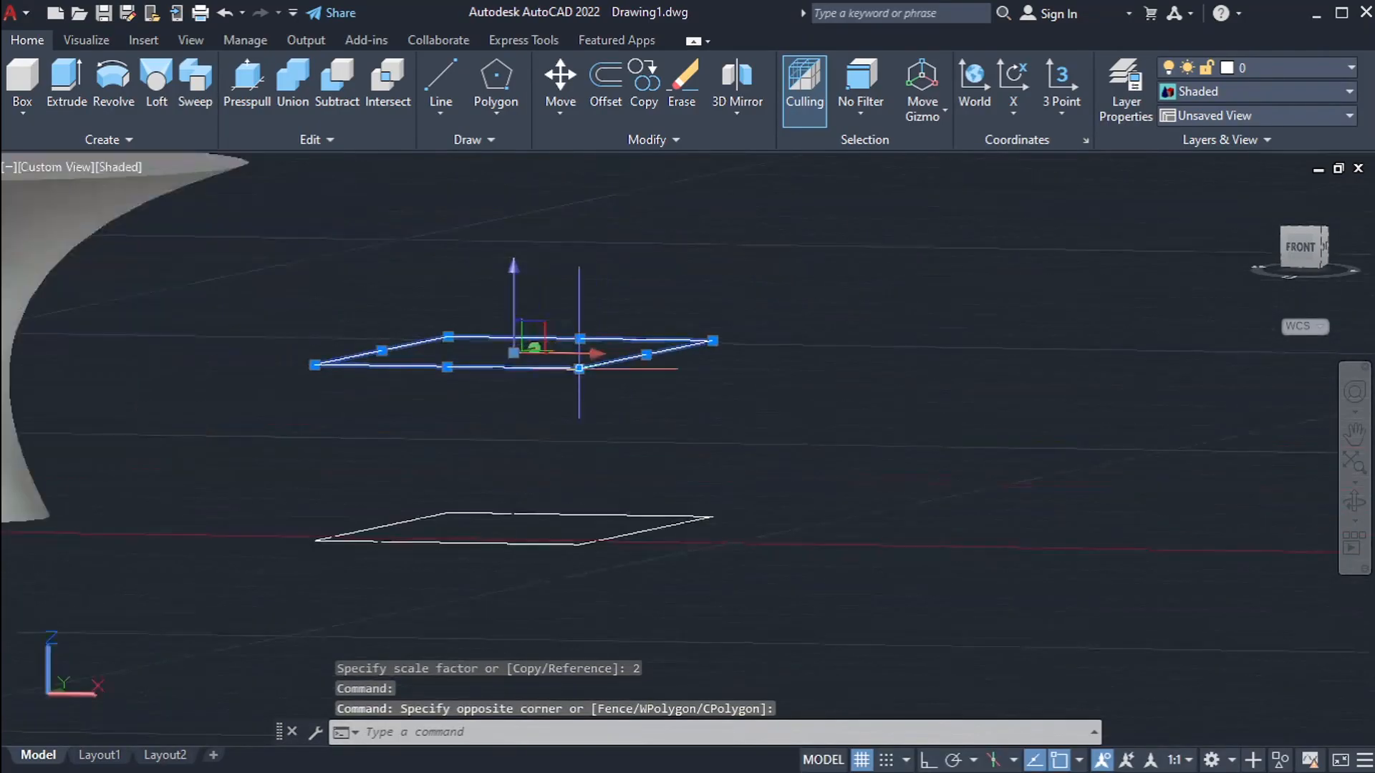
{"action": "middle_click_drag", "start_coordinate": [580, 368], "coordinate": [580, 398], "text": "shift"}
{"action": "type", "text": "S"}
{"action": "key", "text": "Return"}
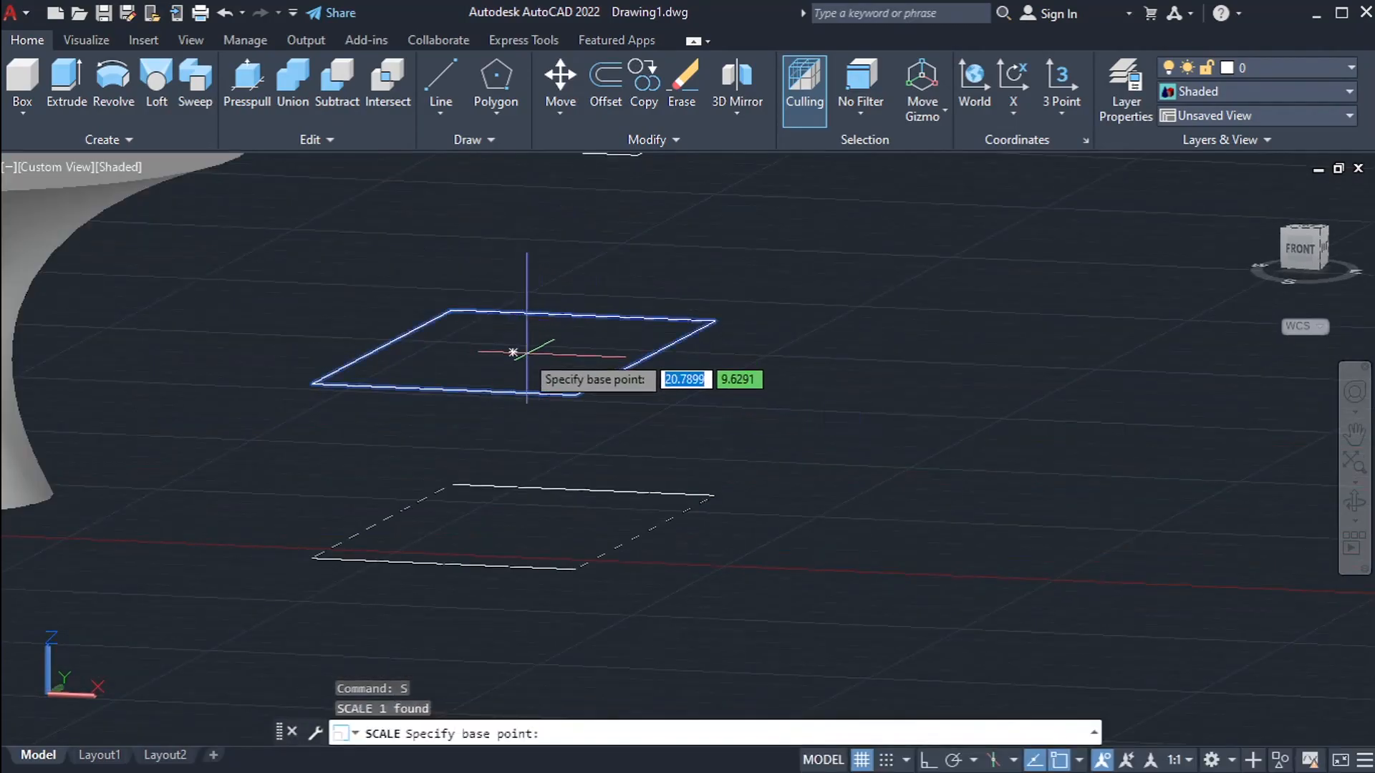
{"action": "left_click", "coordinate": [512, 349]}
{"action": "type", "text": ".8"}
{"action": "key", "text": "Return"}
{"action": "scroll", "coordinate": [559, 356], "scroll_direction": "down", "scroll_amount": 4}
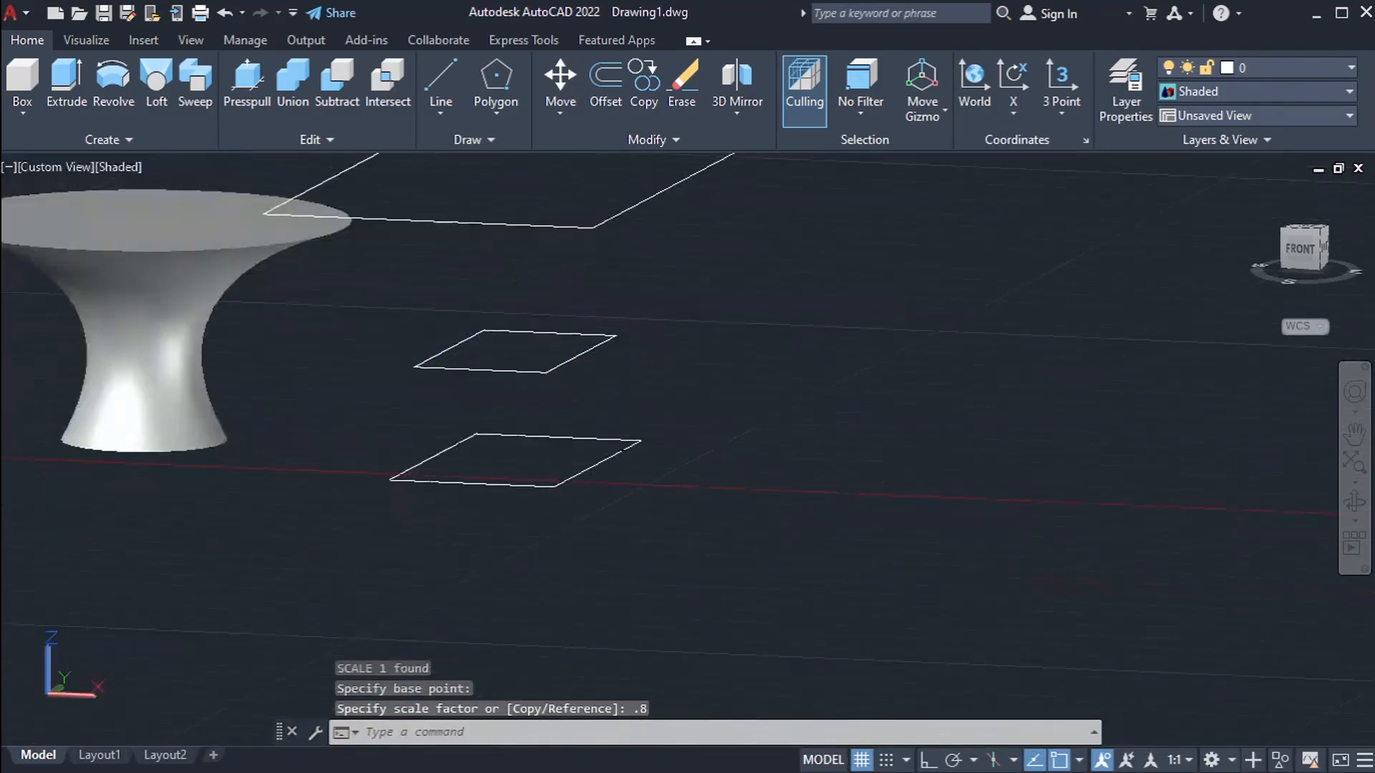
Try to loft a solid through the three rectangles selected together in one crossing window, using the Cross sections only option.
{"action": "left_click", "coordinate": [156, 86]}
{"action": "left_click", "coordinate": [622, 482]}
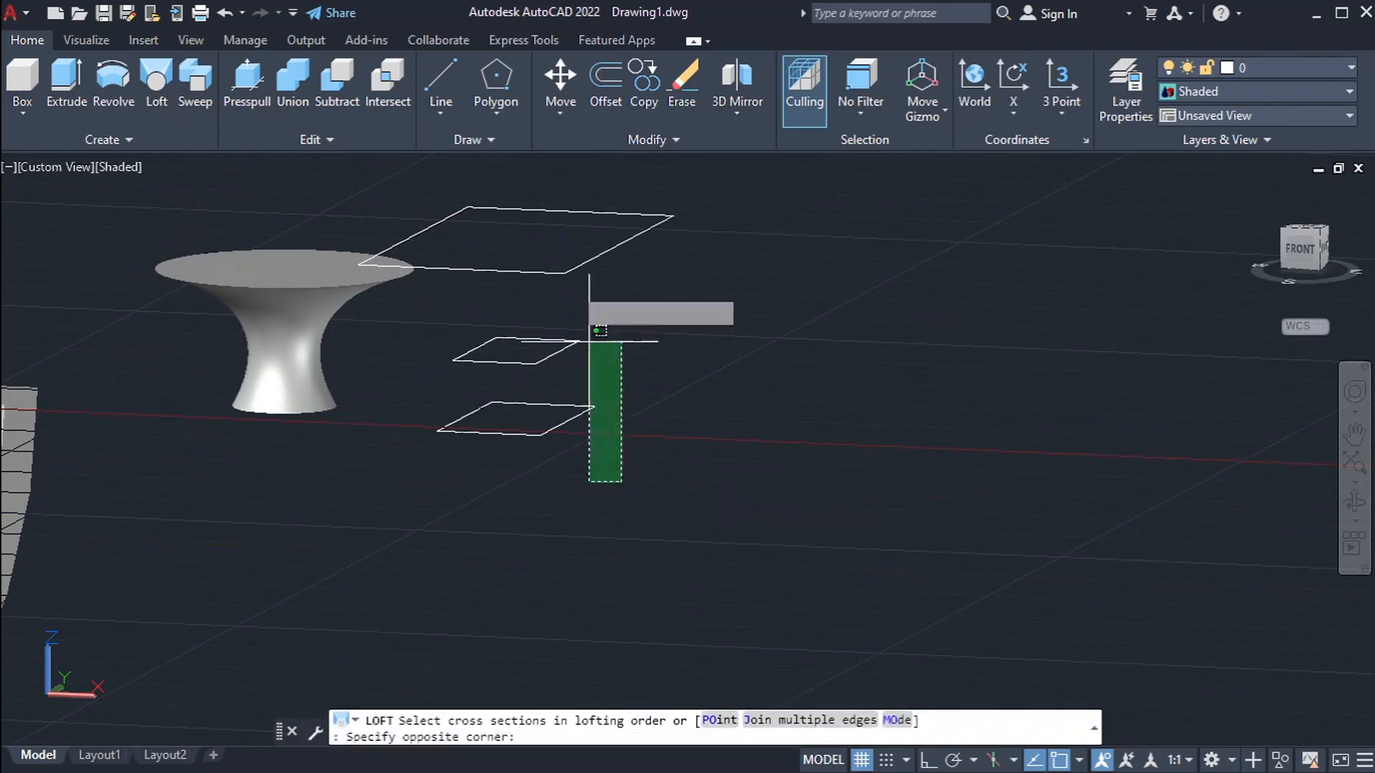
{"action": "left_click", "coordinate": [513, 198]}
{"action": "key", "text": "Return"}
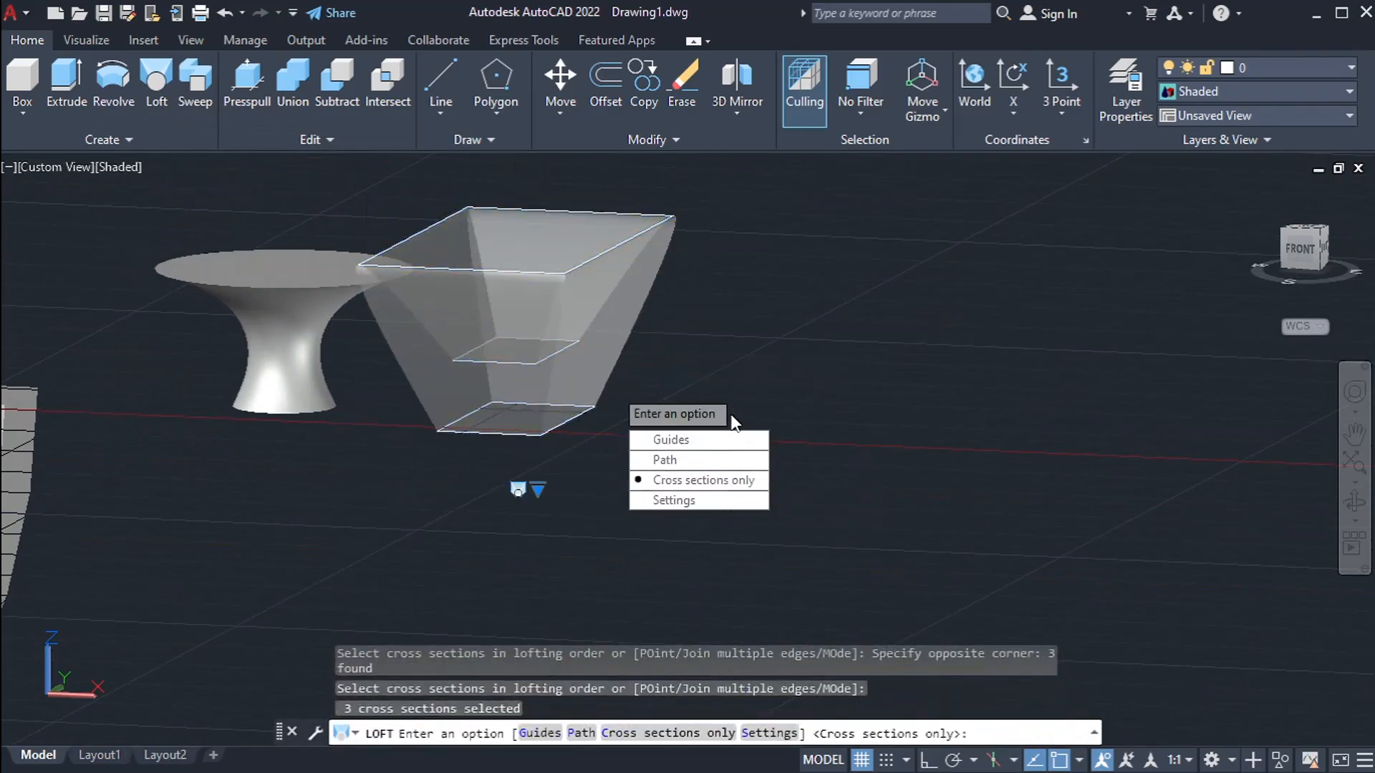
{"action": "left_click", "coordinate": [709, 480]}
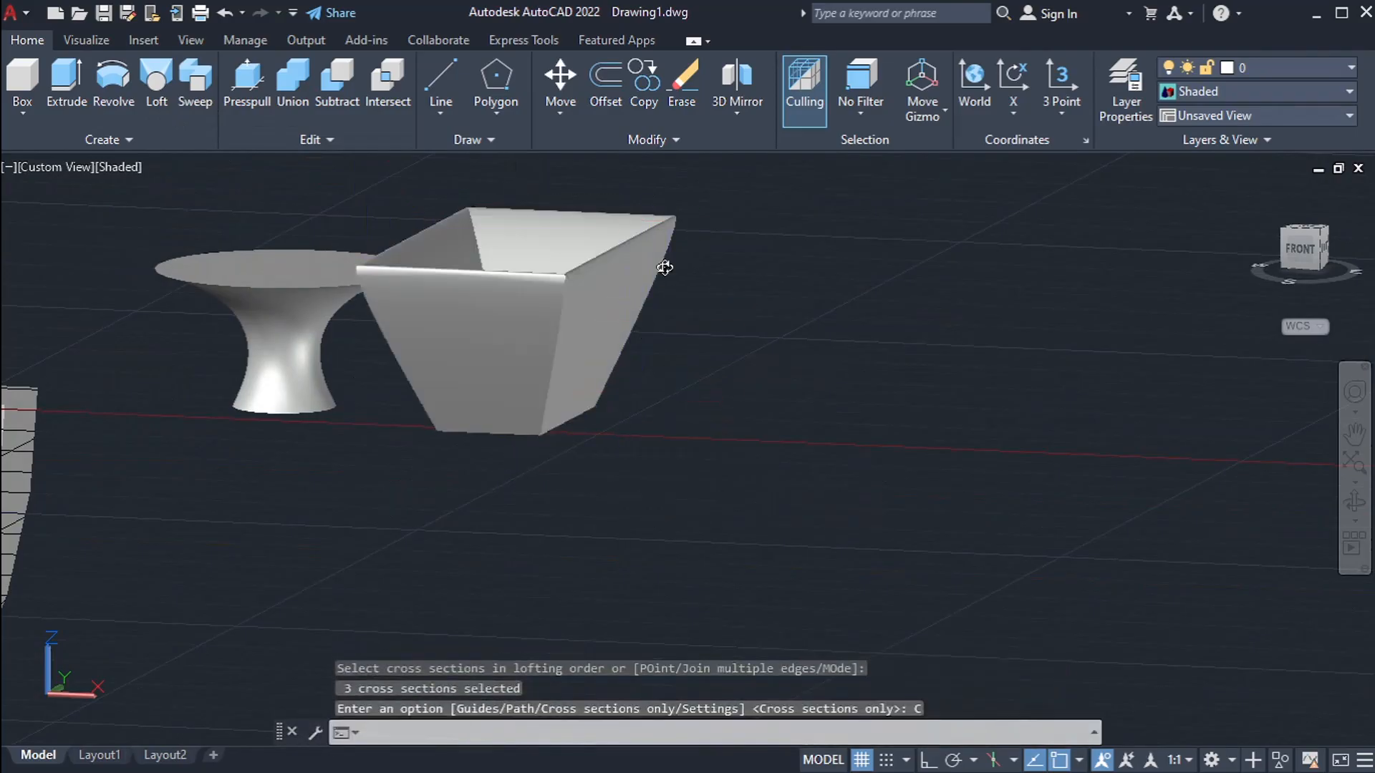
{"action": "middle_click_drag", "start_coordinate": [664, 264], "coordinate": [690, 377], "text": "shift"}
{"action": "scroll", "coordinate": [616, 329], "scroll_direction": "up", "scroll_amount": 3}
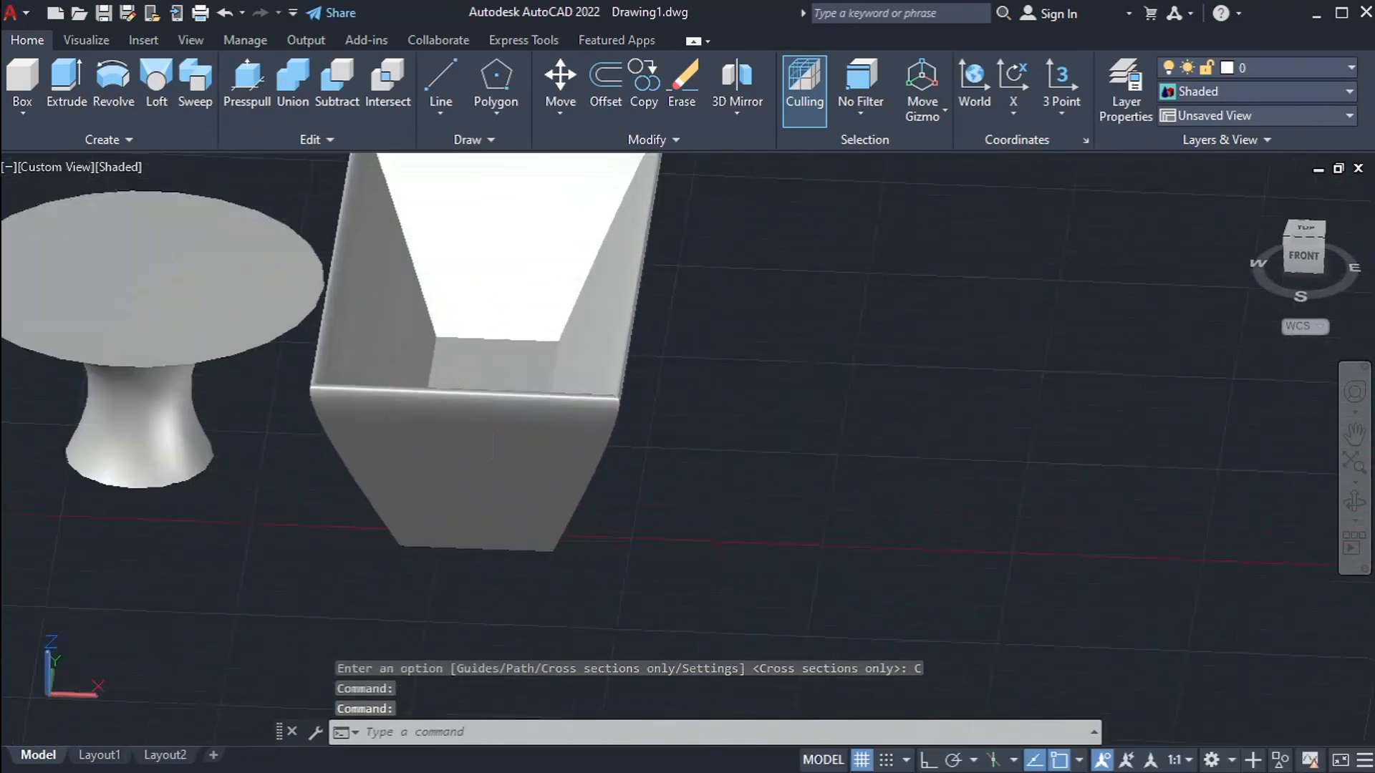
{"action": "scroll", "coordinate": [631, 333], "scroll_direction": "down", "scroll_amount": 3}
{"action": "scroll", "coordinate": [554, 456], "scroll_direction": "up", "scroll_amount": 5}
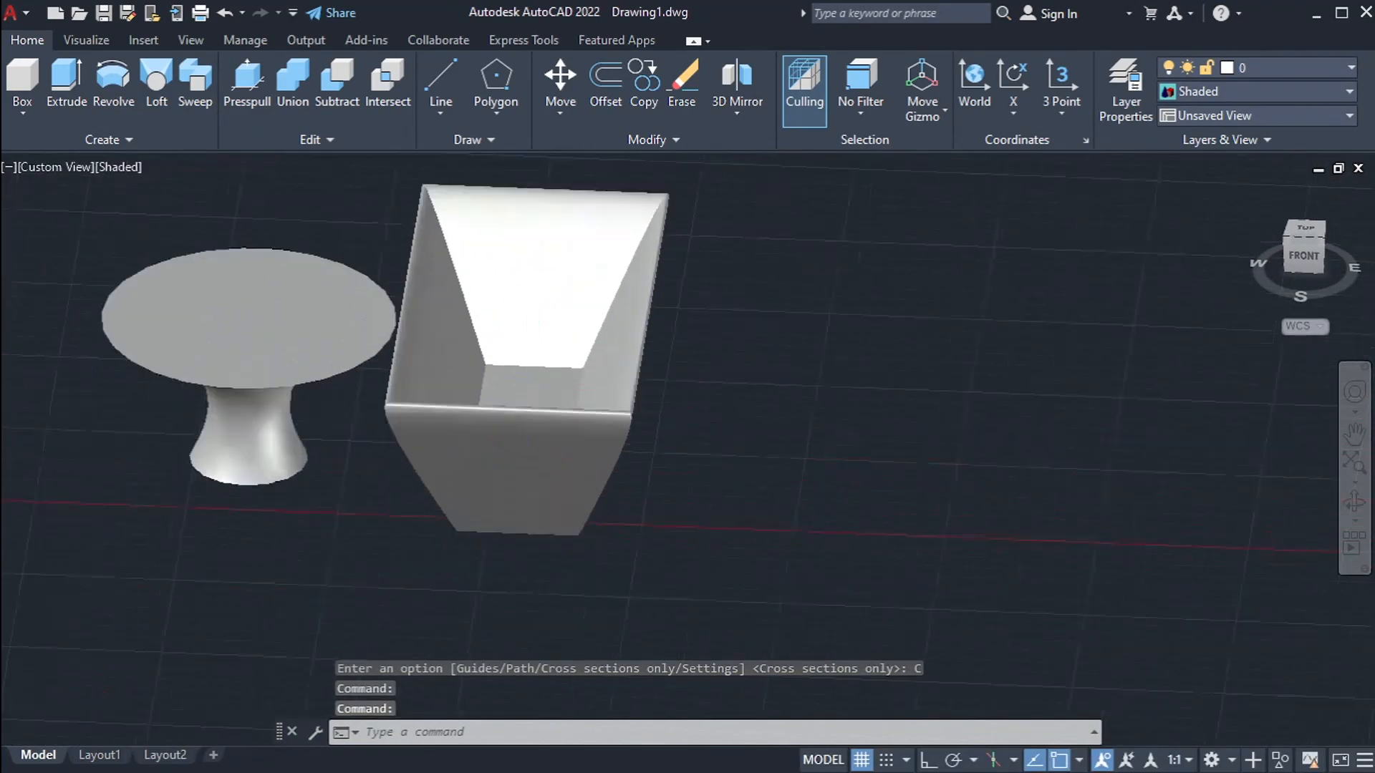
{"action": "middle_click_drag", "start_coordinate": [554, 455], "coordinate": [525, 374], "text": "shift"}
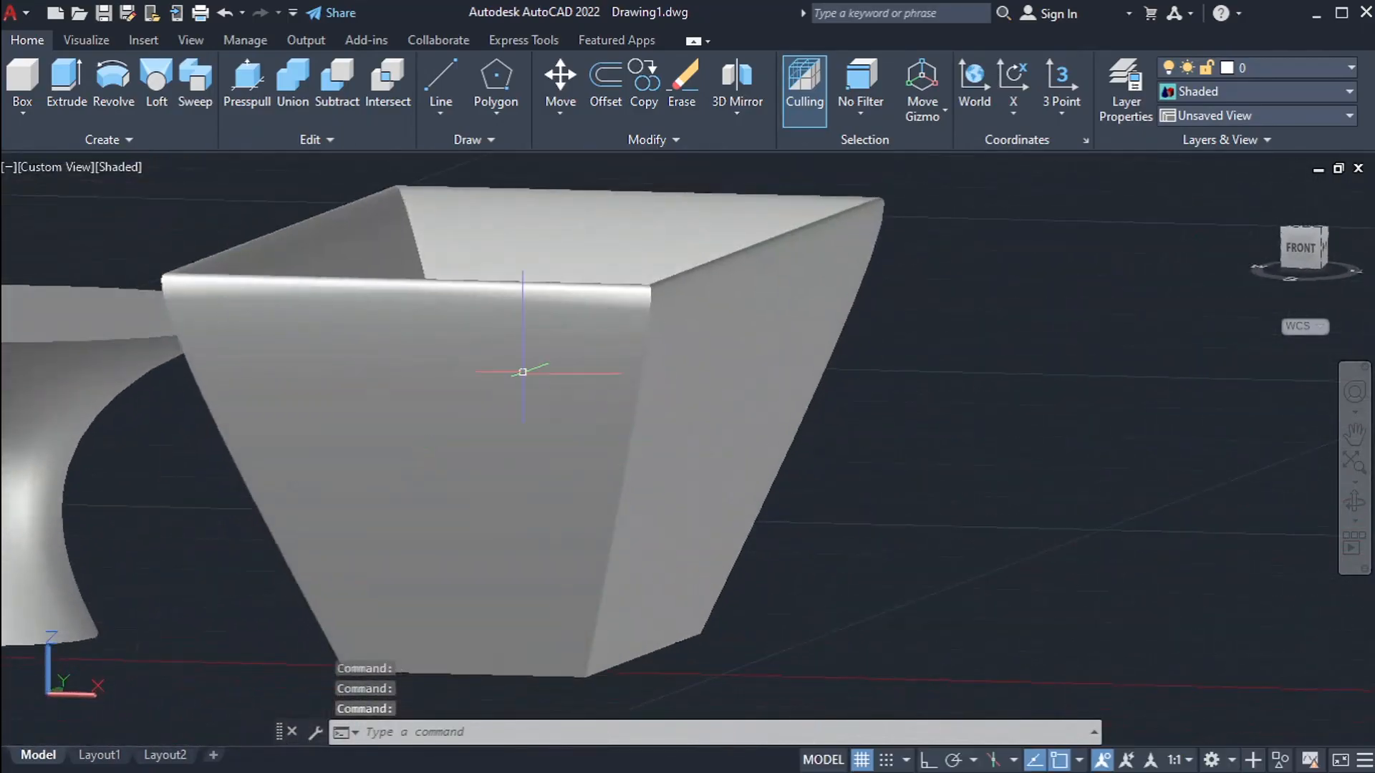
Undo the loft made from the three rectangles.
{"action": "scroll", "coordinate": [584, 390], "scroll_direction": "down", "scroll_amount": 3}
{"action": "key", "text": "ctrl+z"}
{"action": "key", "text": "ctrl+z"}
{"action": "key", "text": "ctrl+z"}
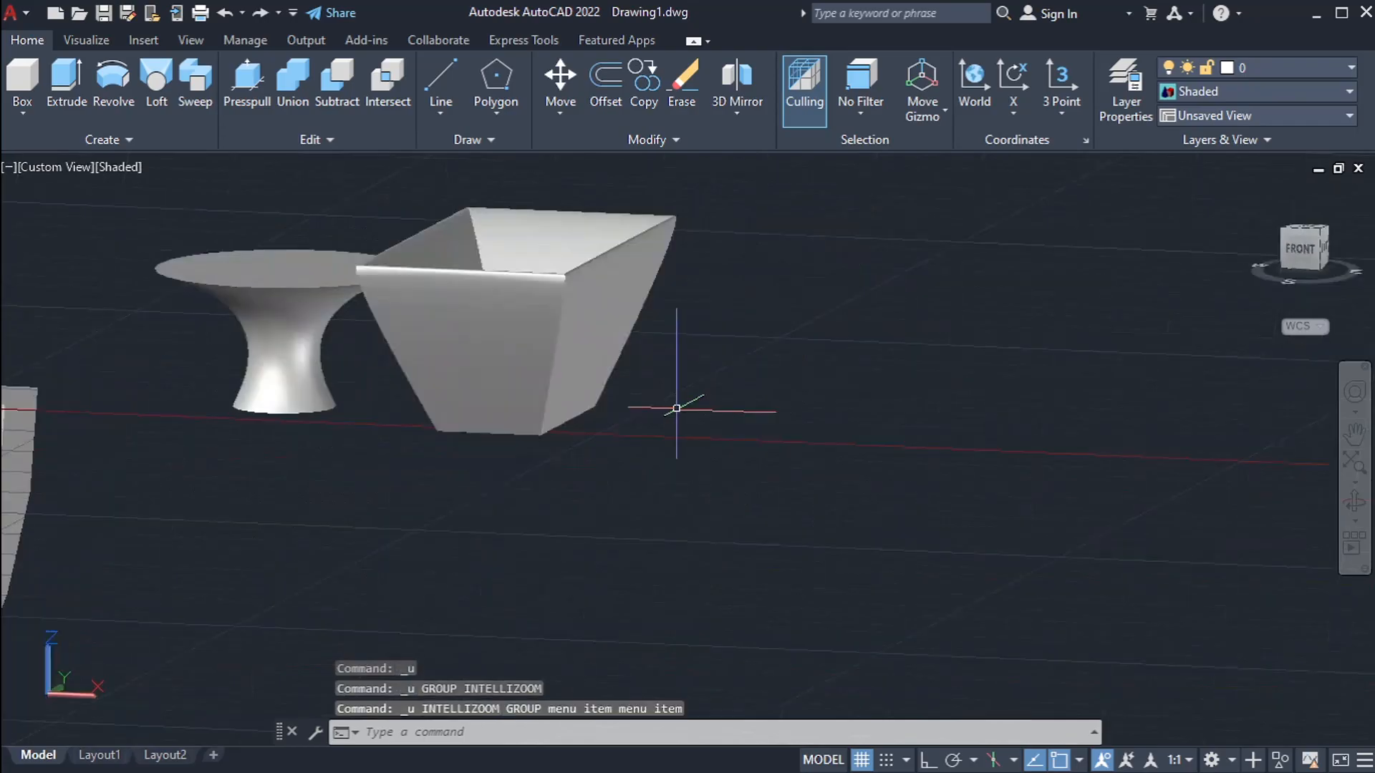
{"action": "key", "text": "ctrl+z"}
Loft a solid through the rectangles, picked individually from lowest to uppermost, using the Cross sections only option.
{"action": "middle_click_drag", "start_coordinate": [642, 399], "coordinate": [635, 384], "text": "shift"}
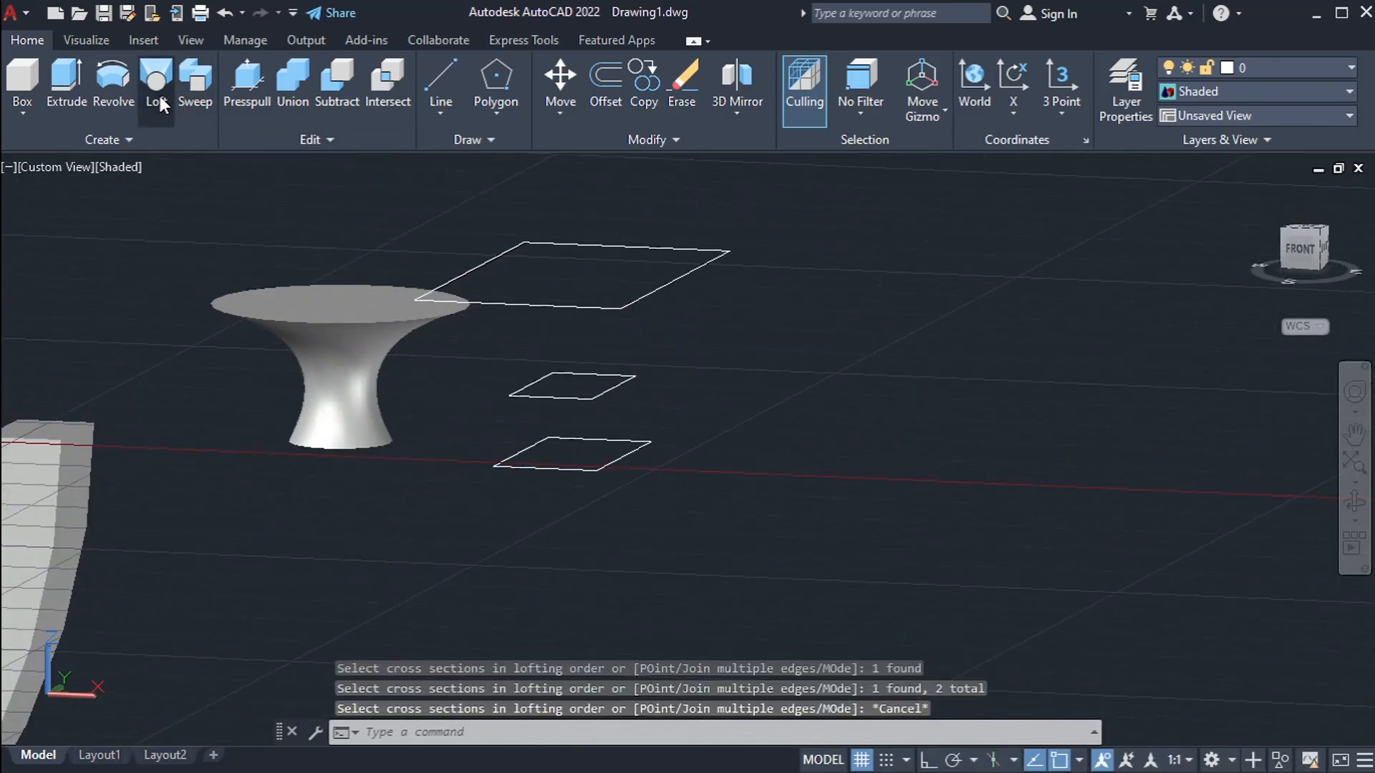
{"action": "left_click", "coordinate": [161, 105]}
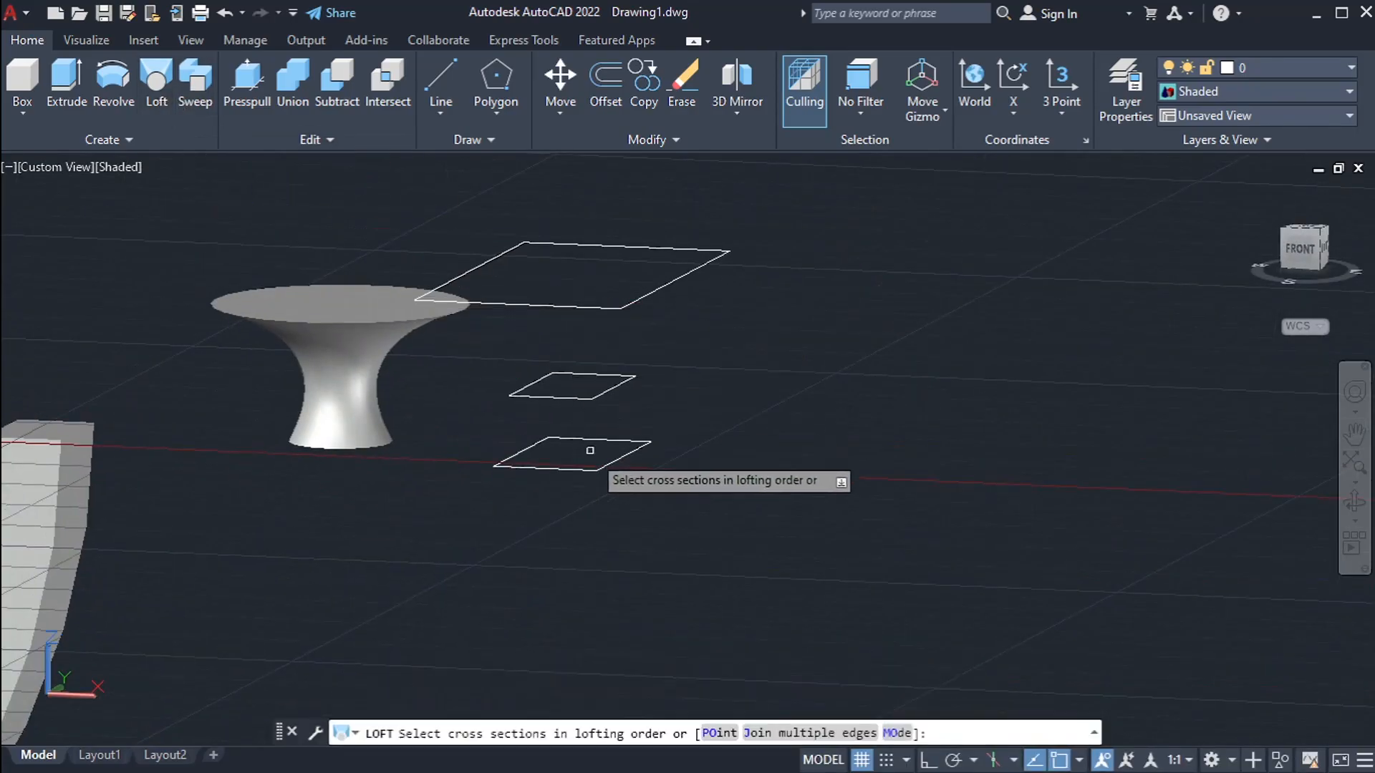
{"action": "left_click", "coordinate": [618, 461]}
{"action": "left_click", "coordinate": [612, 388]}
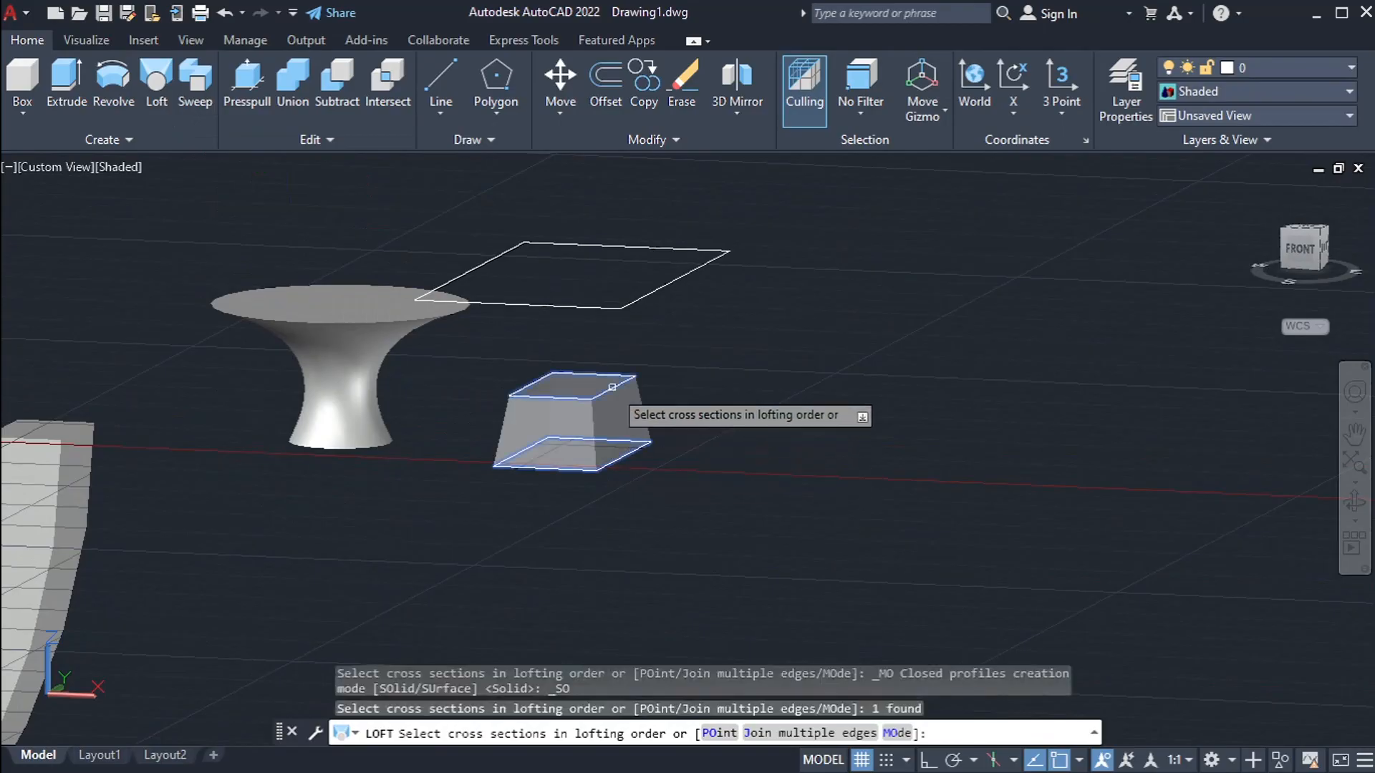
{"action": "left_click", "coordinate": [637, 299]}
{"action": "key", "text": "Return"}
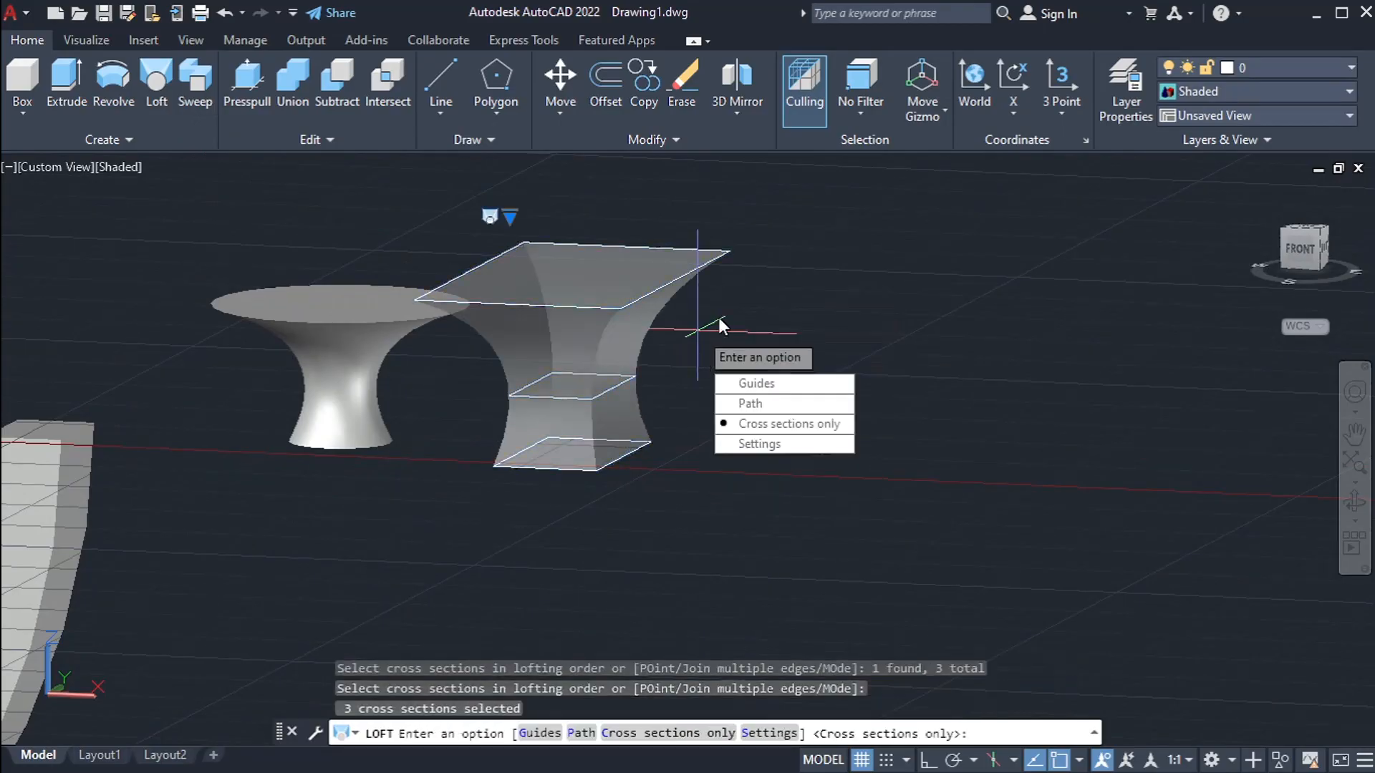
{"action": "type", "text": "C"}
{"action": "key", "text": "Return"}
{"action": "middle_click_drag", "start_coordinate": [706, 307], "coordinate": [611, 329], "text": "shift"}
{"action": "scroll", "coordinate": [349, 376], "scroll_direction": "up", "scroll_amount": 3}
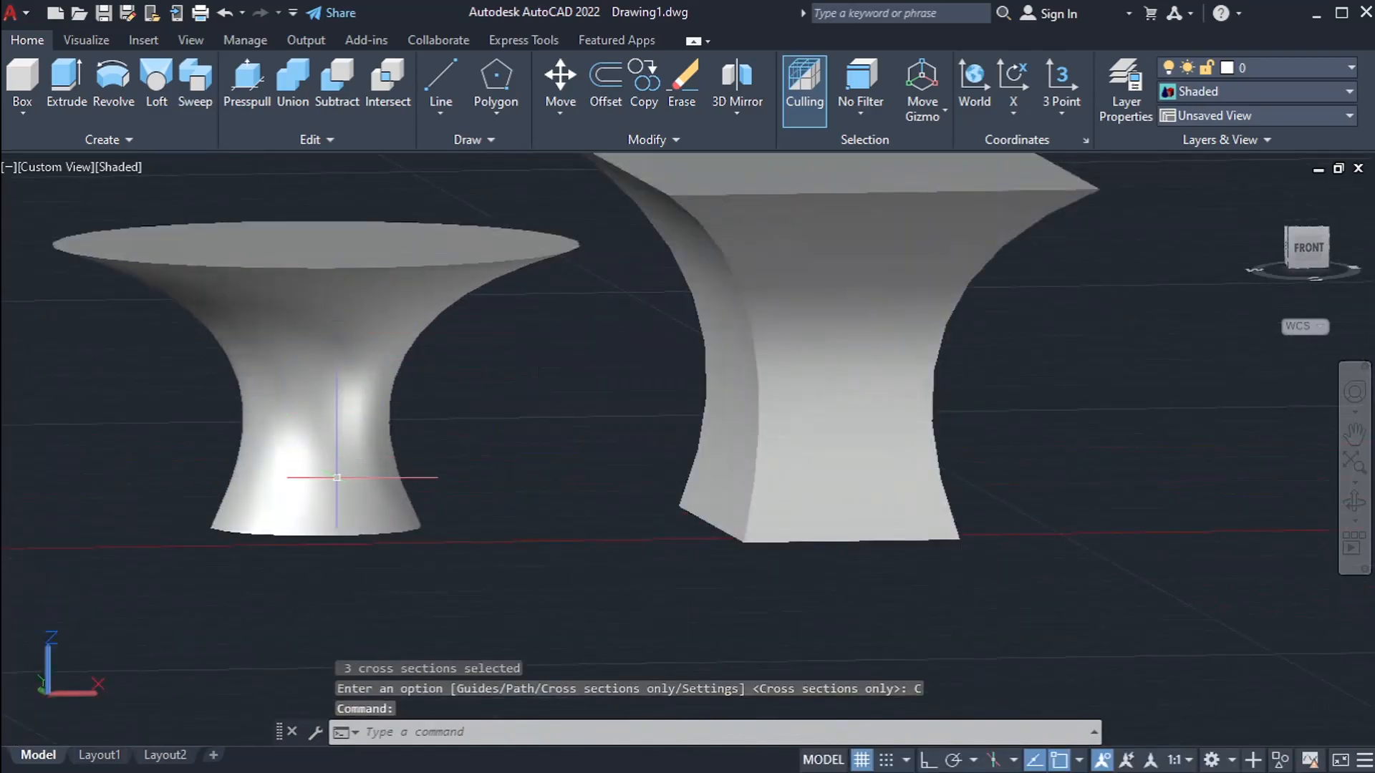
{"action": "scroll", "coordinate": [337, 477], "scroll_direction": "down", "scroll_amount": 4}
{"action": "middle_click_drag", "start_coordinate": [902, 531], "coordinate": [743, 498], "text": "shift"}
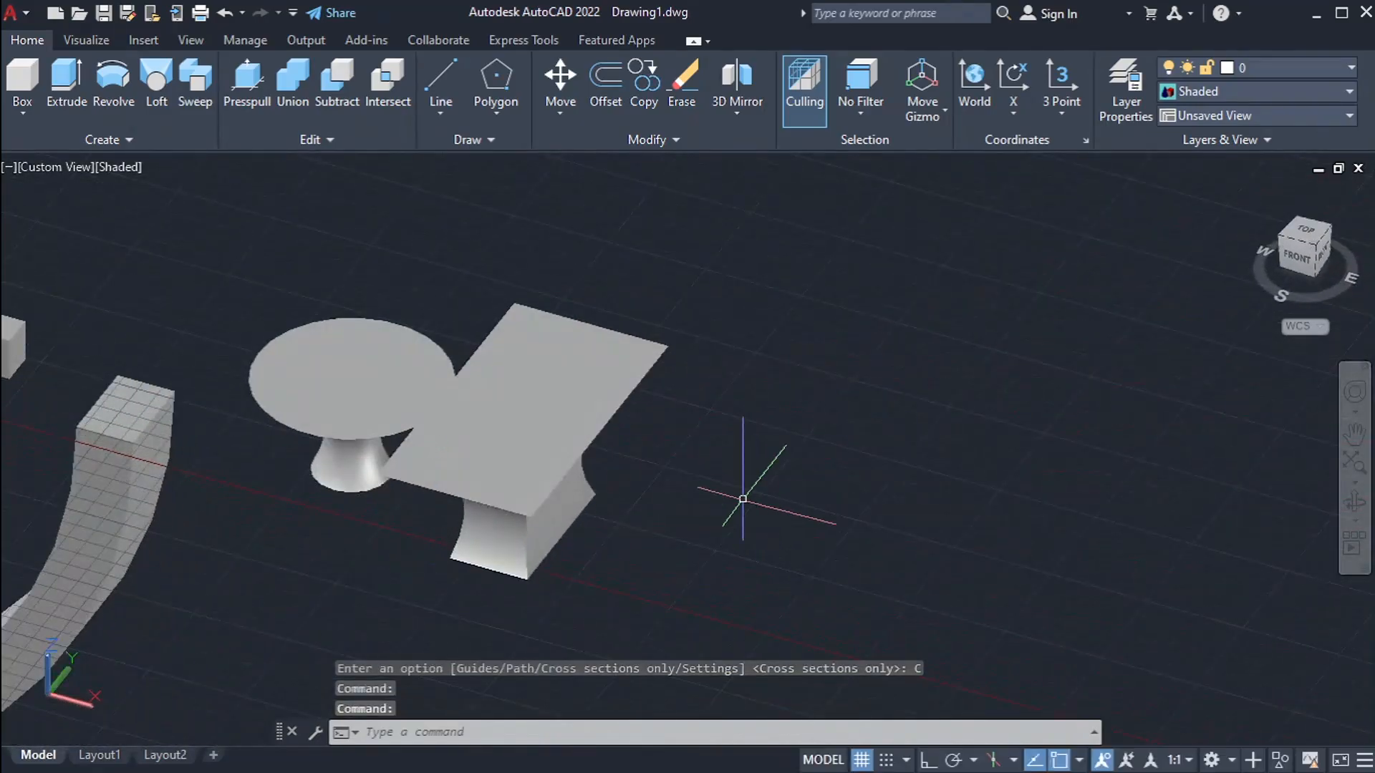
Draw an open wavy spline through six fit points on the ground plane in the free area beside the lofted solids.
{"action": "middle_click_drag", "start_coordinate": [706, 399], "coordinate": [605, 310]}
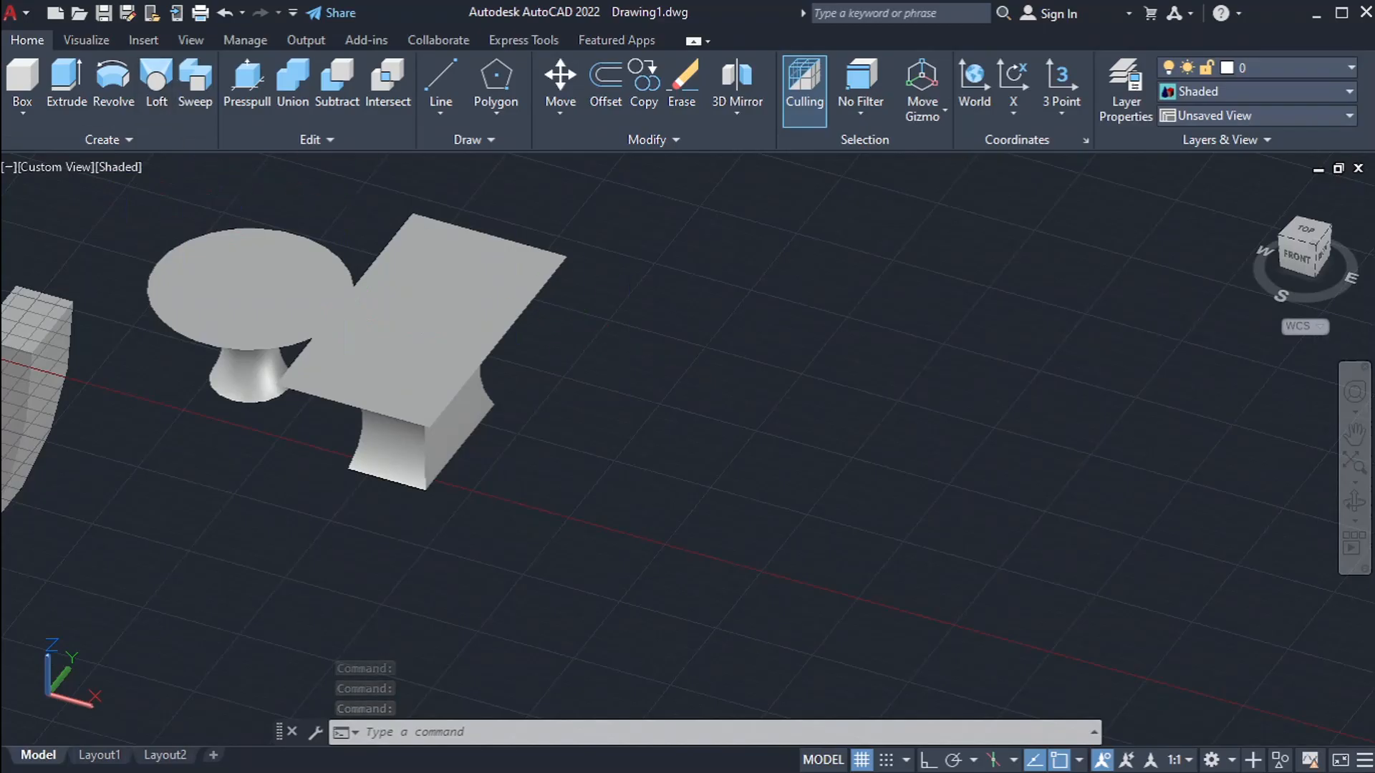
{"action": "middle_click_drag", "start_coordinate": [631, 367], "coordinate": [448, 270]}
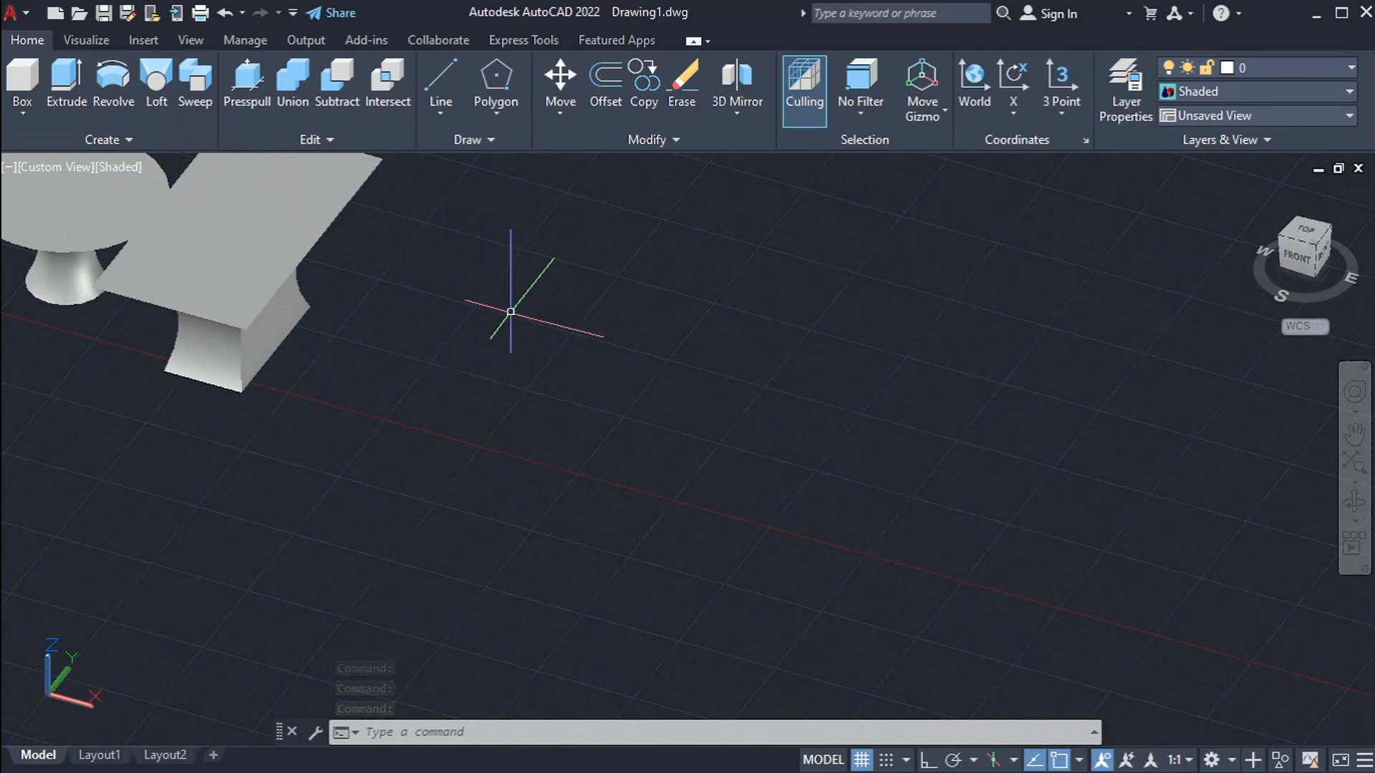
{"action": "scroll", "coordinate": [660, 430], "scroll_direction": "down", "scroll_amount": 3}
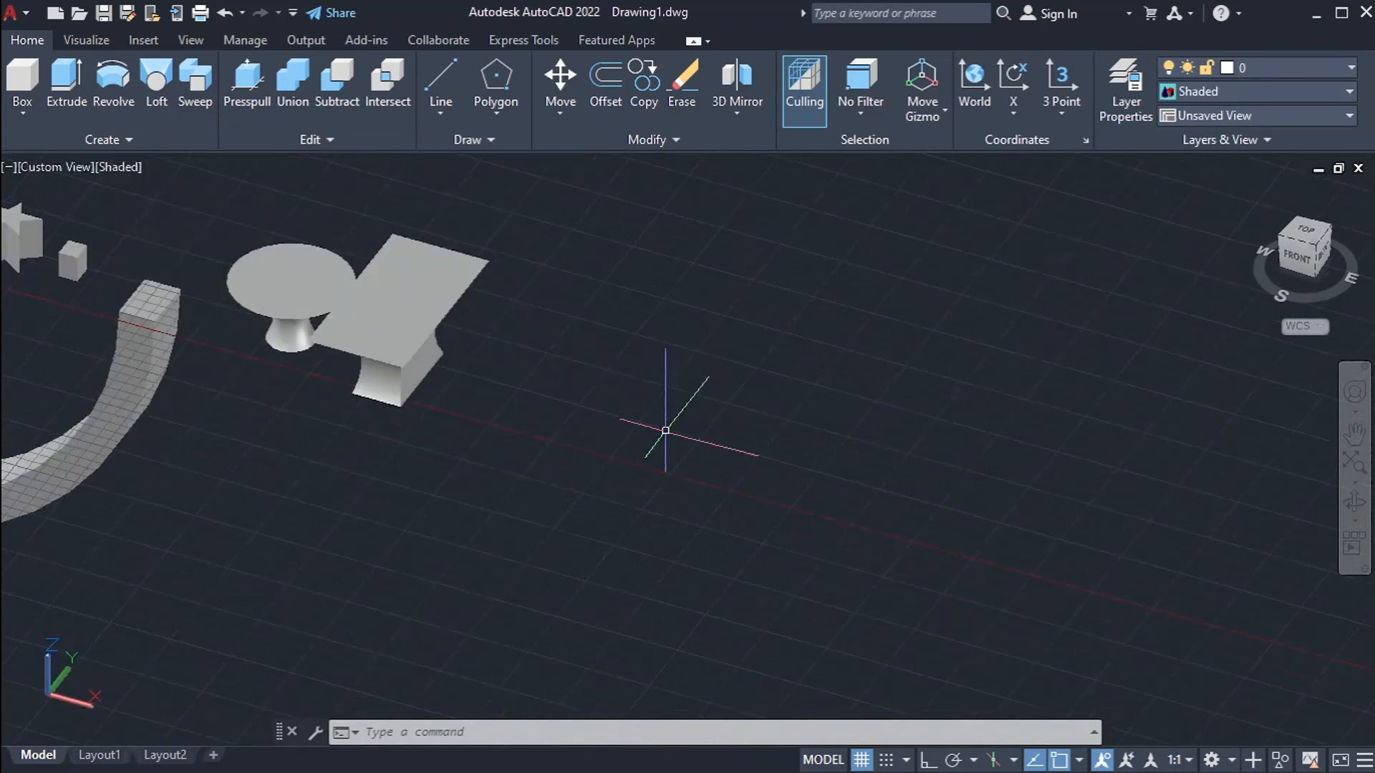
{"action": "scroll", "coordinate": [593, 410], "scroll_direction": "up", "scroll_amount": 2}
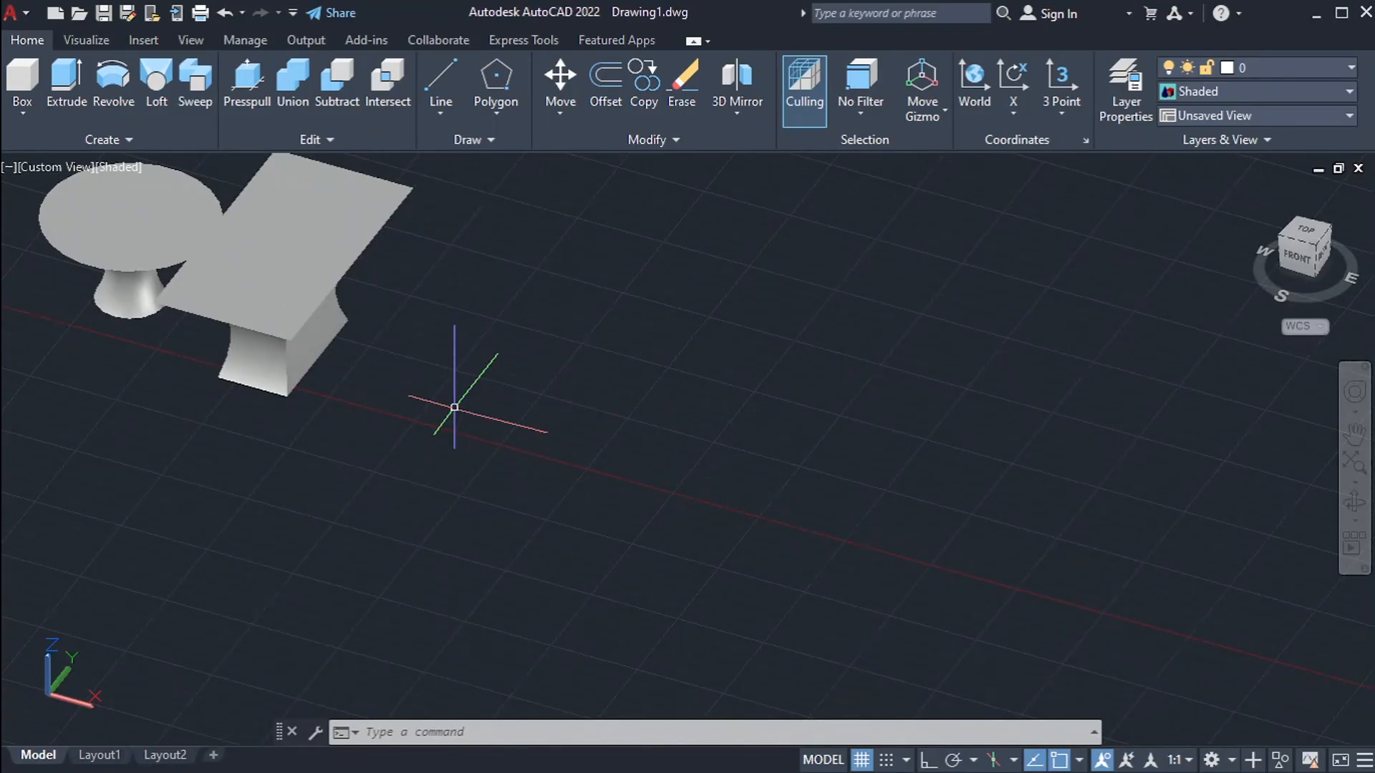
{"action": "key", "text": "Return"}
{"action": "left_click", "coordinate": [456, 442]}
{"action": "left_click", "coordinate": [529, 350]}
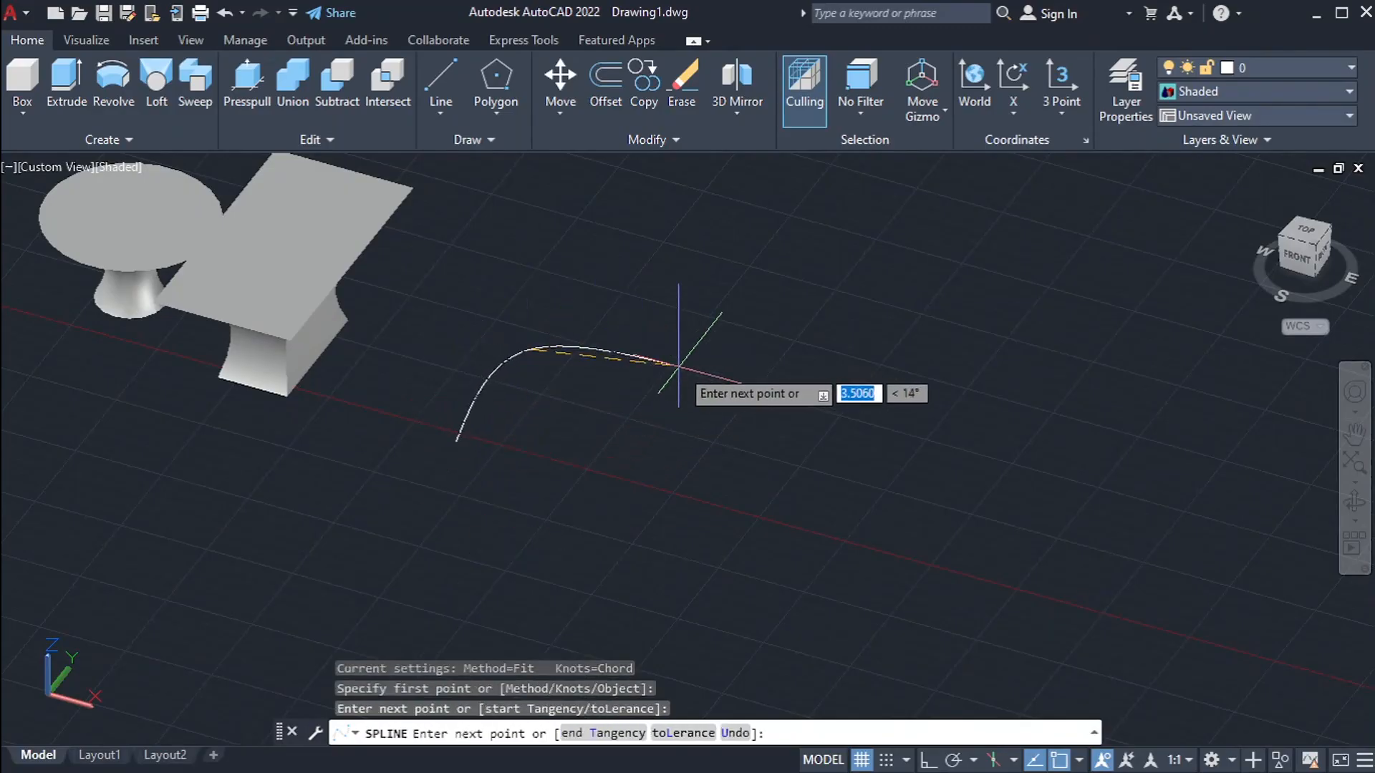
{"action": "left_click", "coordinate": [685, 370]}
{"action": "left_click", "coordinate": [769, 314]}
{"action": "left_click", "coordinate": [887, 251]}
{"action": "left_click", "coordinate": [998, 259]}
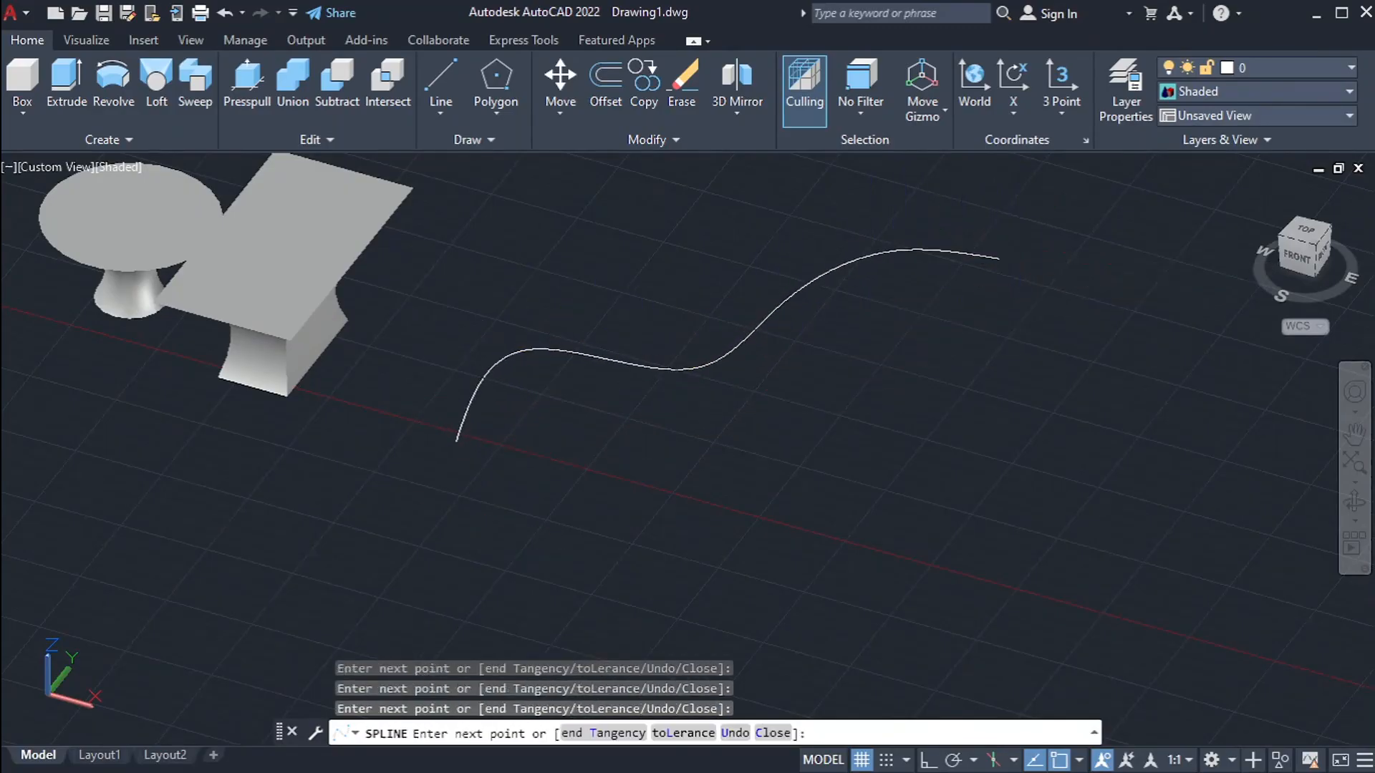
{"action": "key", "text": "Return"}
{"action": "middle_click_drag", "start_coordinate": [811, 403], "coordinate": [820, 415]}
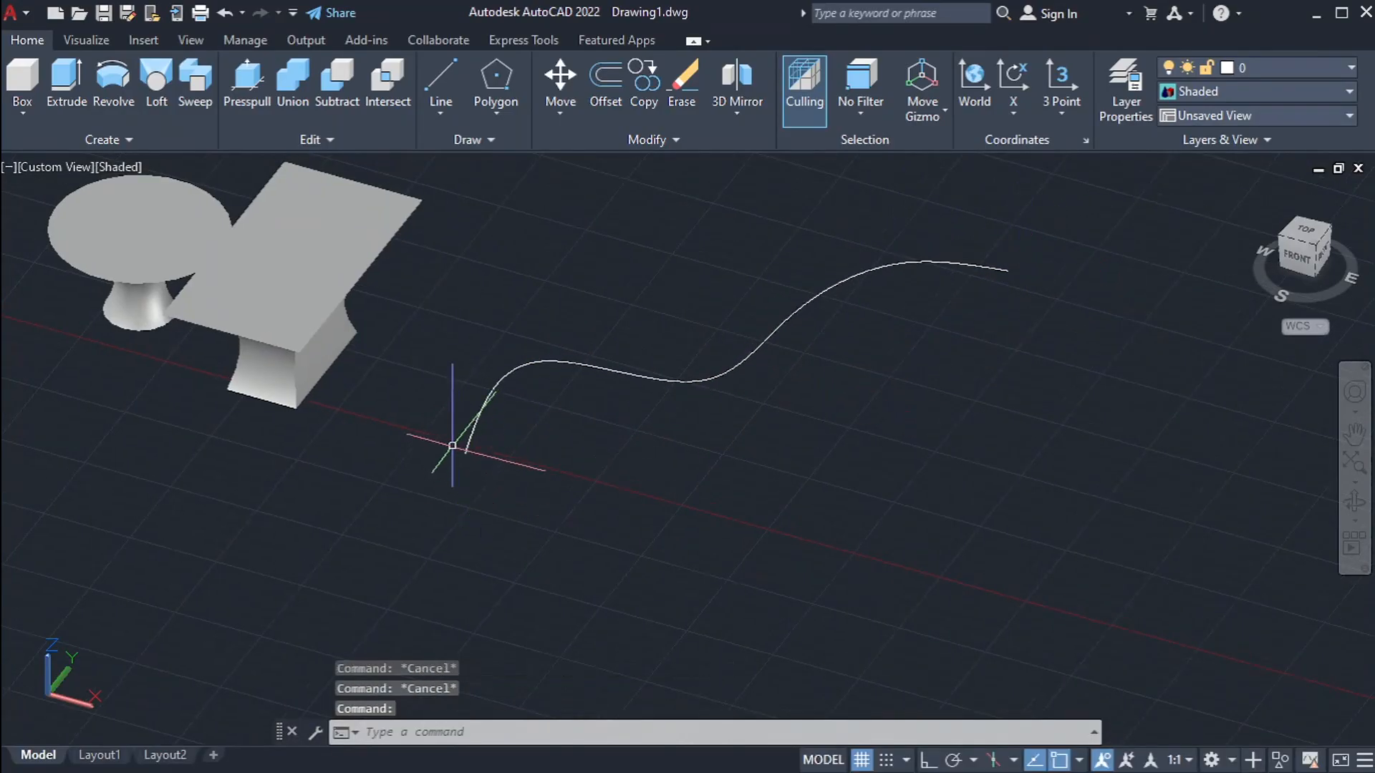
Draw a small circle on the ground plane between the rectangular lofted solid and the spline's start point.
{"action": "scroll", "coordinate": [447, 436], "scroll_direction": "up", "scroll_amount": 3}
{"action": "type", "text": "c"}
{"action": "key", "text": "Return"}
{"action": "left_click", "coordinate": [392, 387]}
{"action": "left_click", "coordinate": [412, 399]}
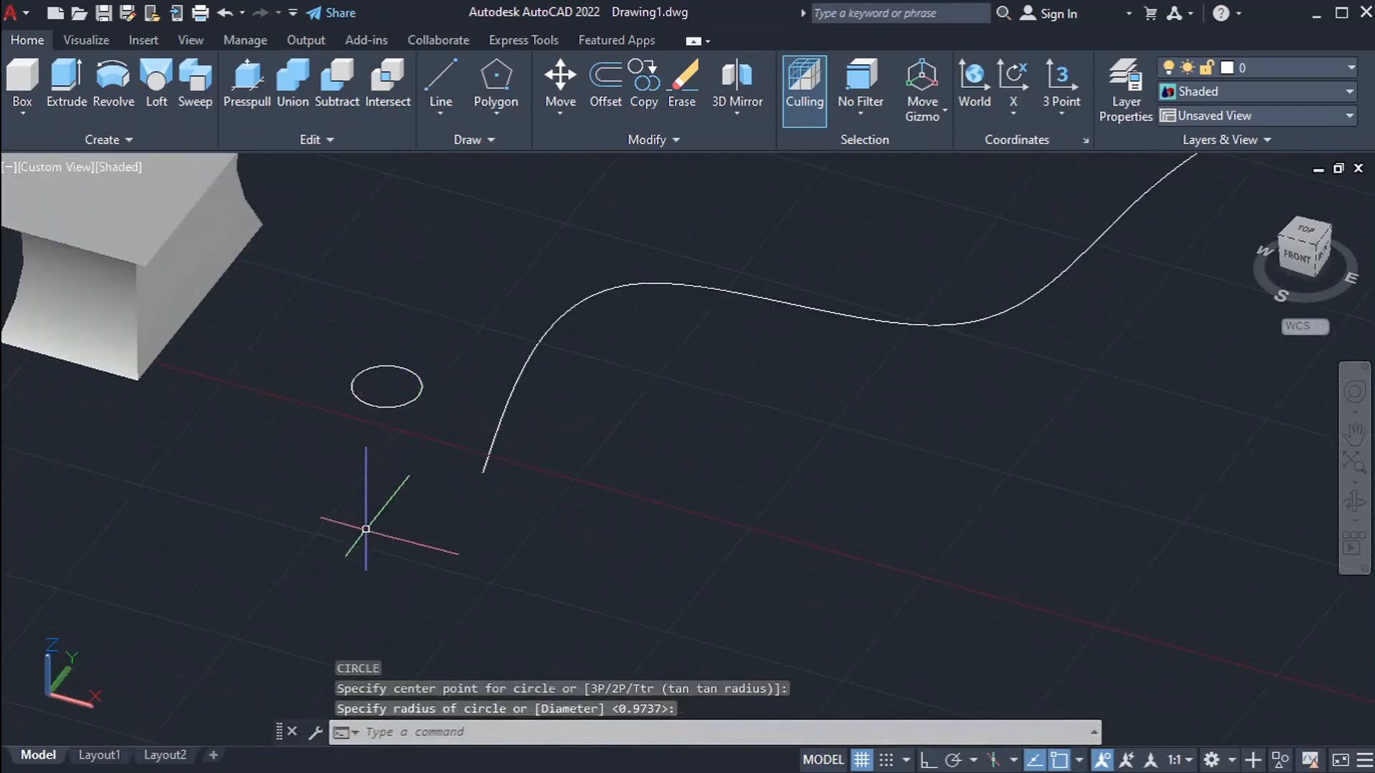
{"action": "scroll", "coordinate": [368, 522], "scroll_direction": "down", "scroll_amount": 3}
{"action": "scroll", "coordinate": [387, 475], "scroll_direction": "up", "scroll_amount": 4}
{"action": "scroll", "coordinate": [388, 475], "scroll_direction": "down", "scroll_amount": 4}
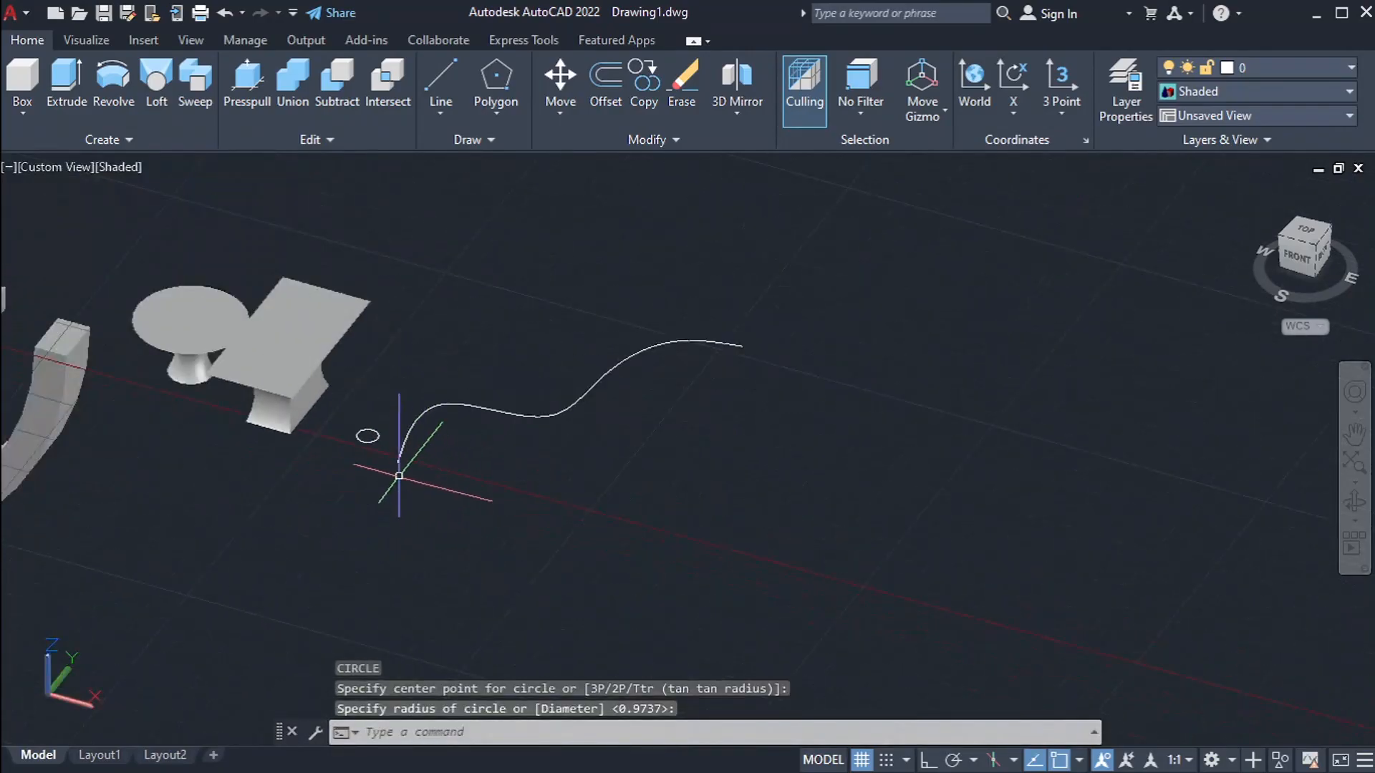
{"action": "scroll", "coordinate": [704, 326], "scroll_direction": "up", "scroll_amount": 2}
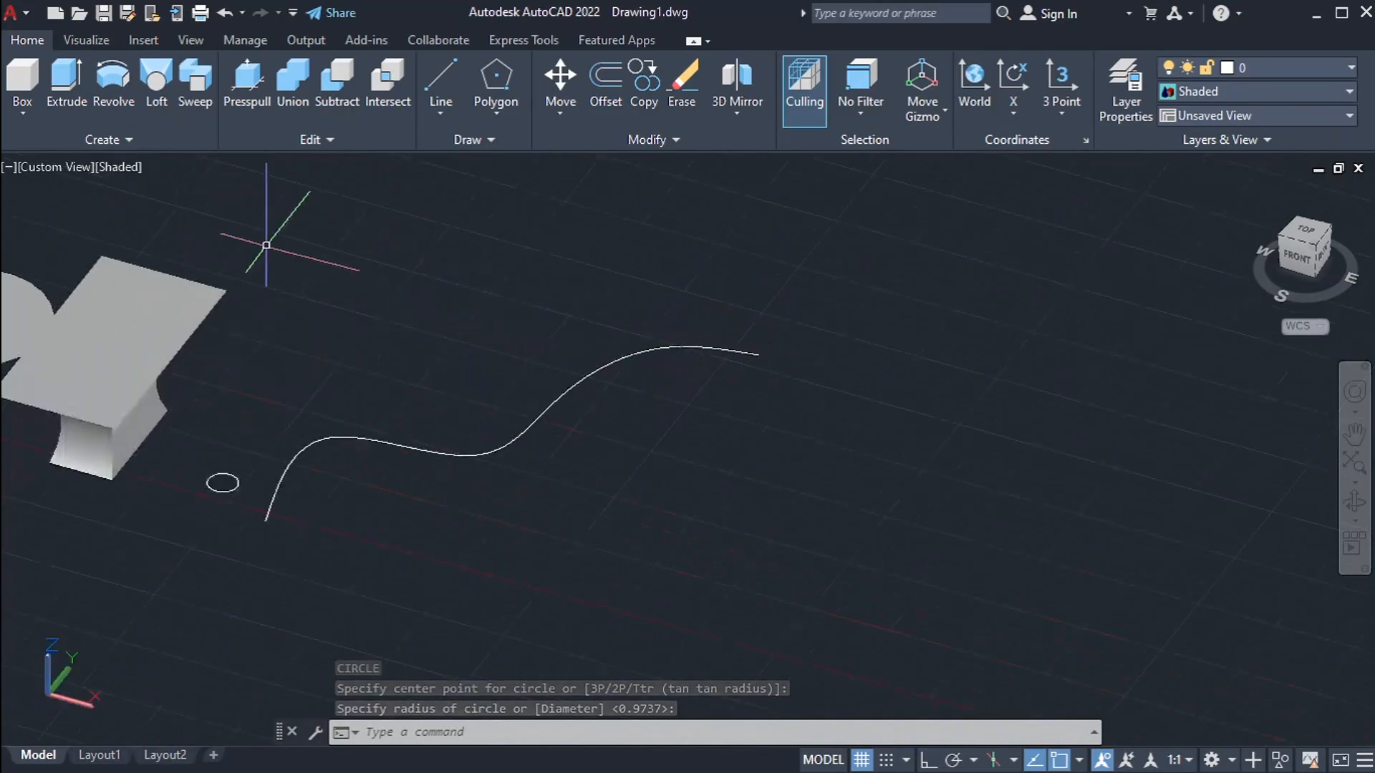
Sweep the small circle along the wavy spline into a solid tube.
{"action": "left_click", "coordinate": [200, 105]}
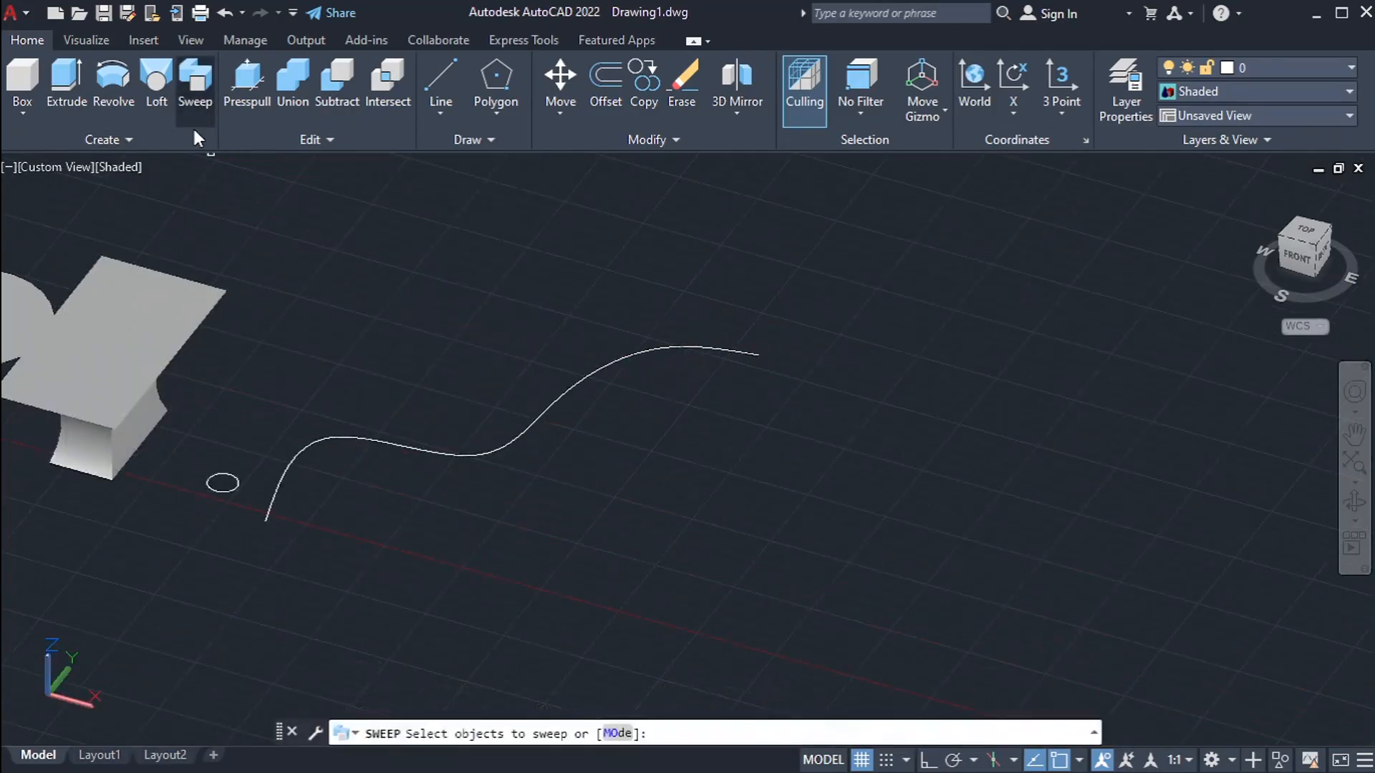
{"action": "scroll", "coordinate": [176, 510], "scroll_direction": "up", "scroll_amount": 2}
{"action": "left_click", "coordinate": [207, 483]}
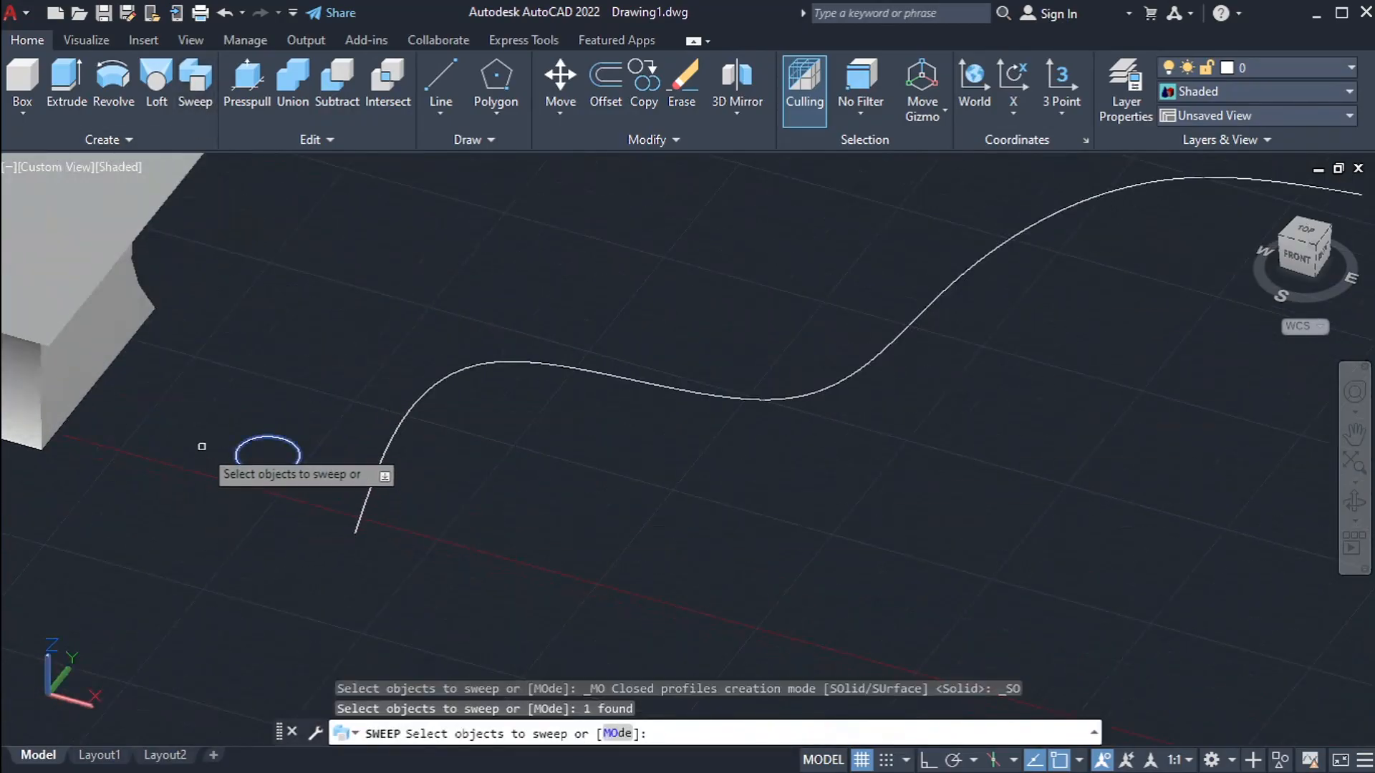
{"action": "key", "text": "Return"}
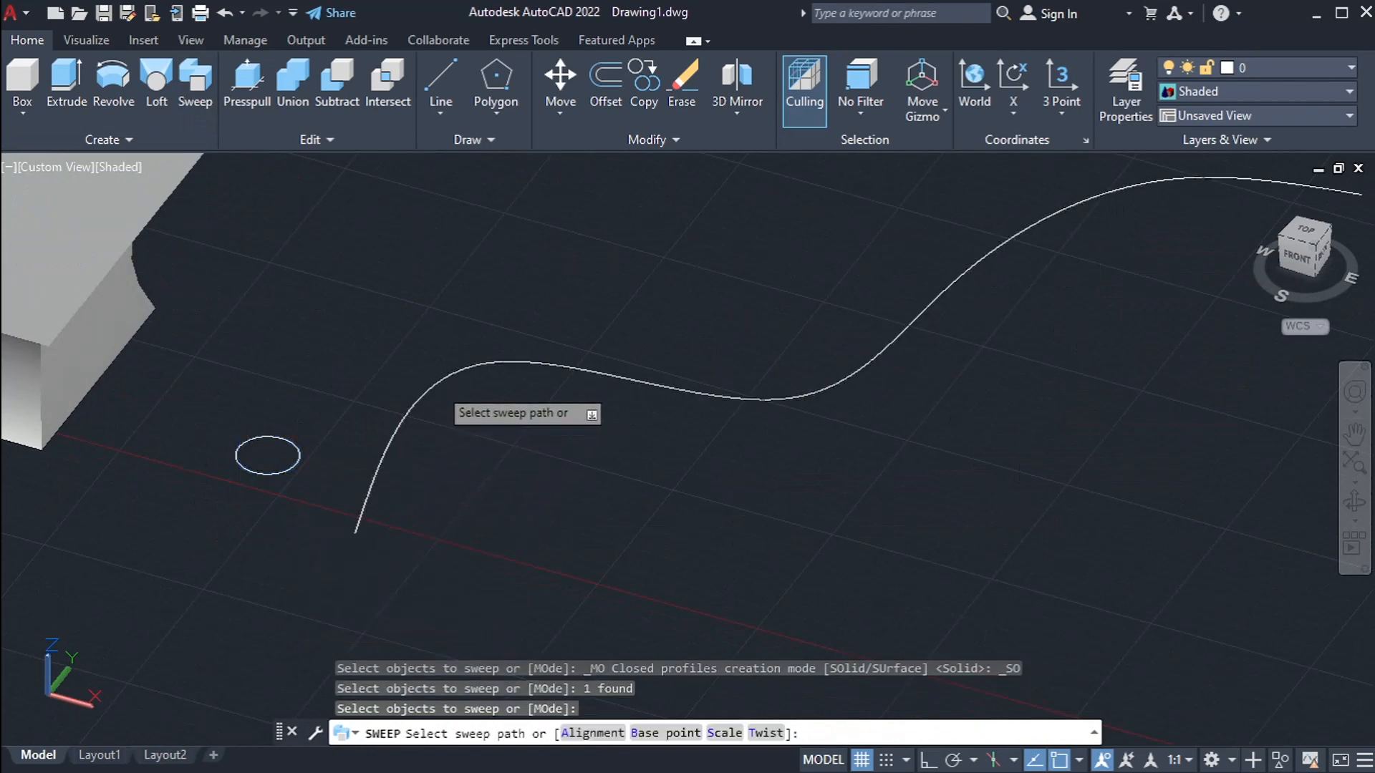
{"action": "left_click", "coordinate": [438, 393]}
{"action": "scroll", "coordinate": [399, 469], "scroll_direction": "down", "scroll_amount": 2}
{"action": "scroll", "coordinate": [462, 473], "scroll_direction": "up", "scroll_amount": 1}
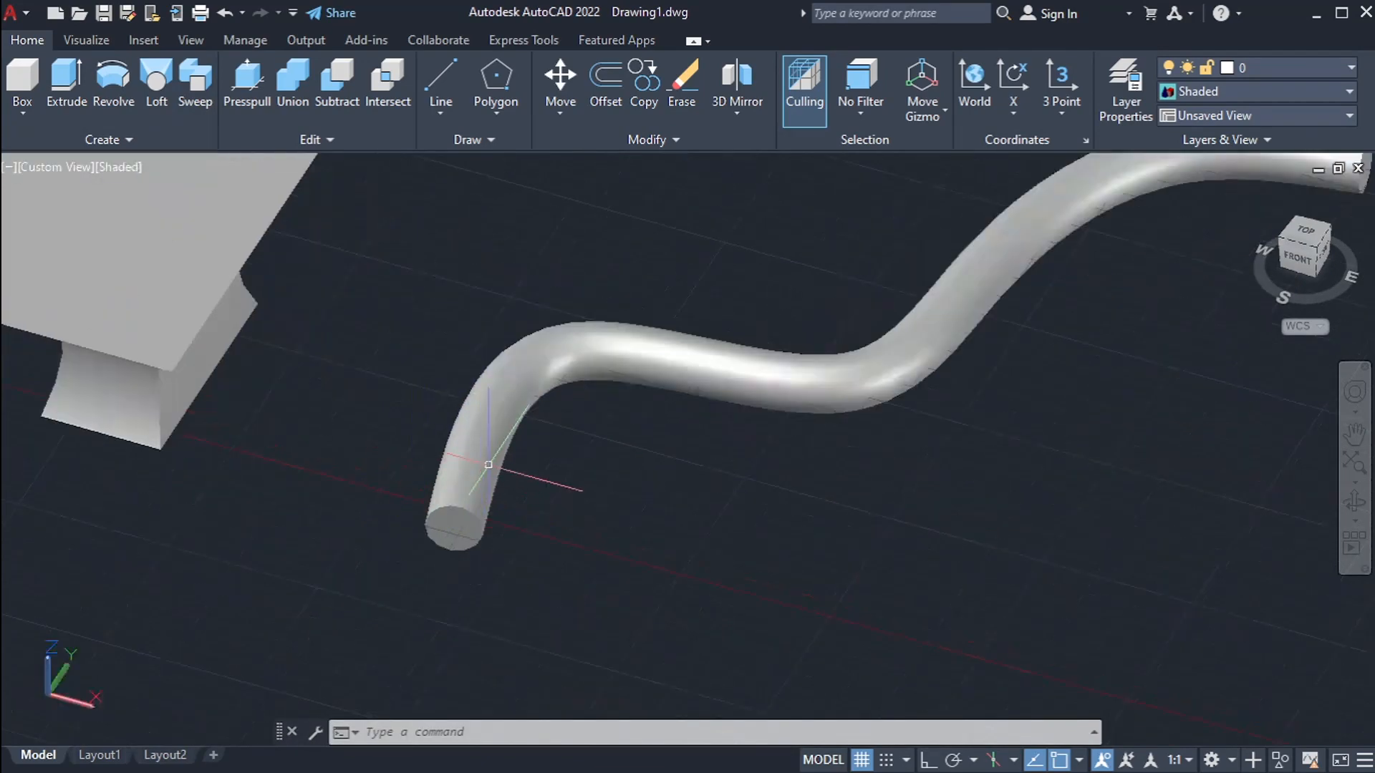
{"action": "scroll", "coordinate": [765, 436], "scroll_direction": "down", "scroll_amount": 2}
{"action": "middle_click_drag", "start_coordinate": [765, 436], "coordinate": [667, 505], "text": "shift"}
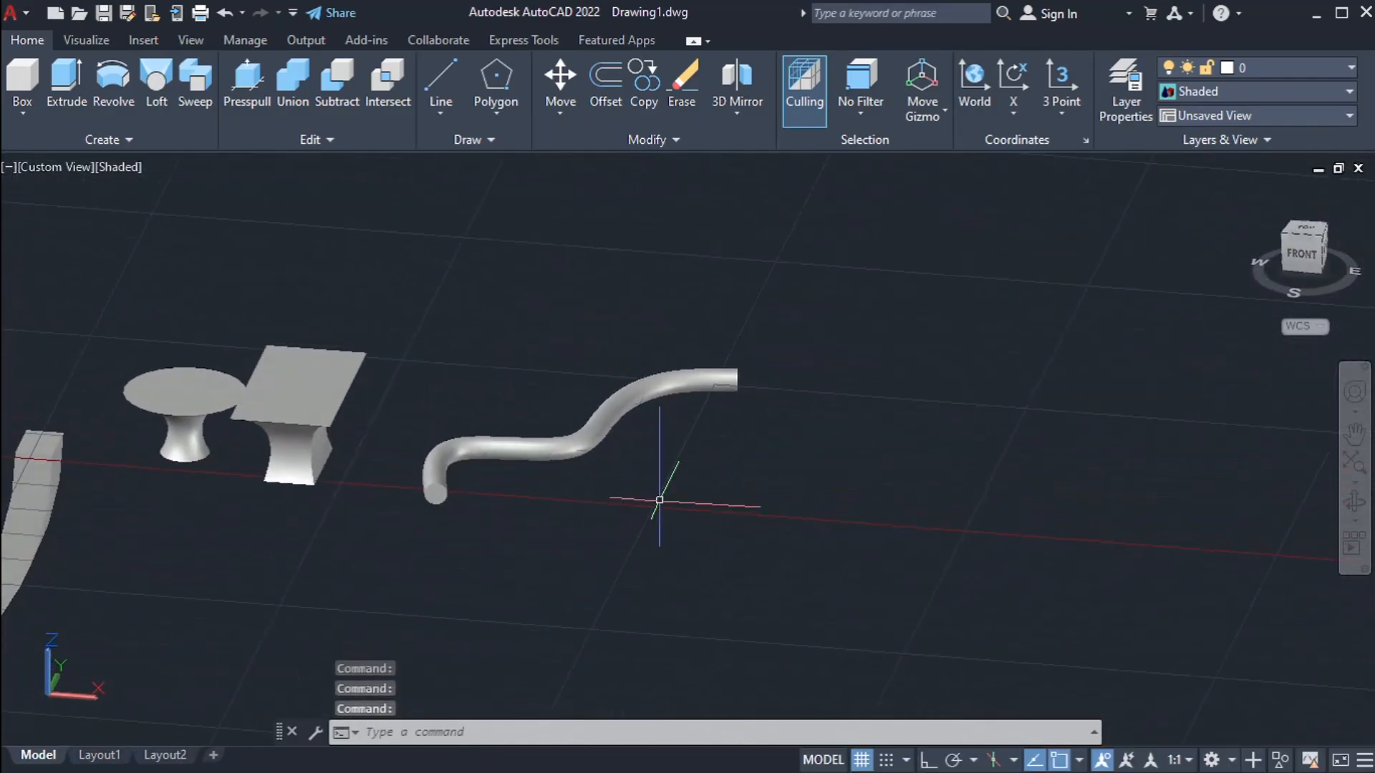
Place a helix on the ground plane beside the swept wavy tube, with a base radius of 4.
{"action": "type", "text": "IX"}
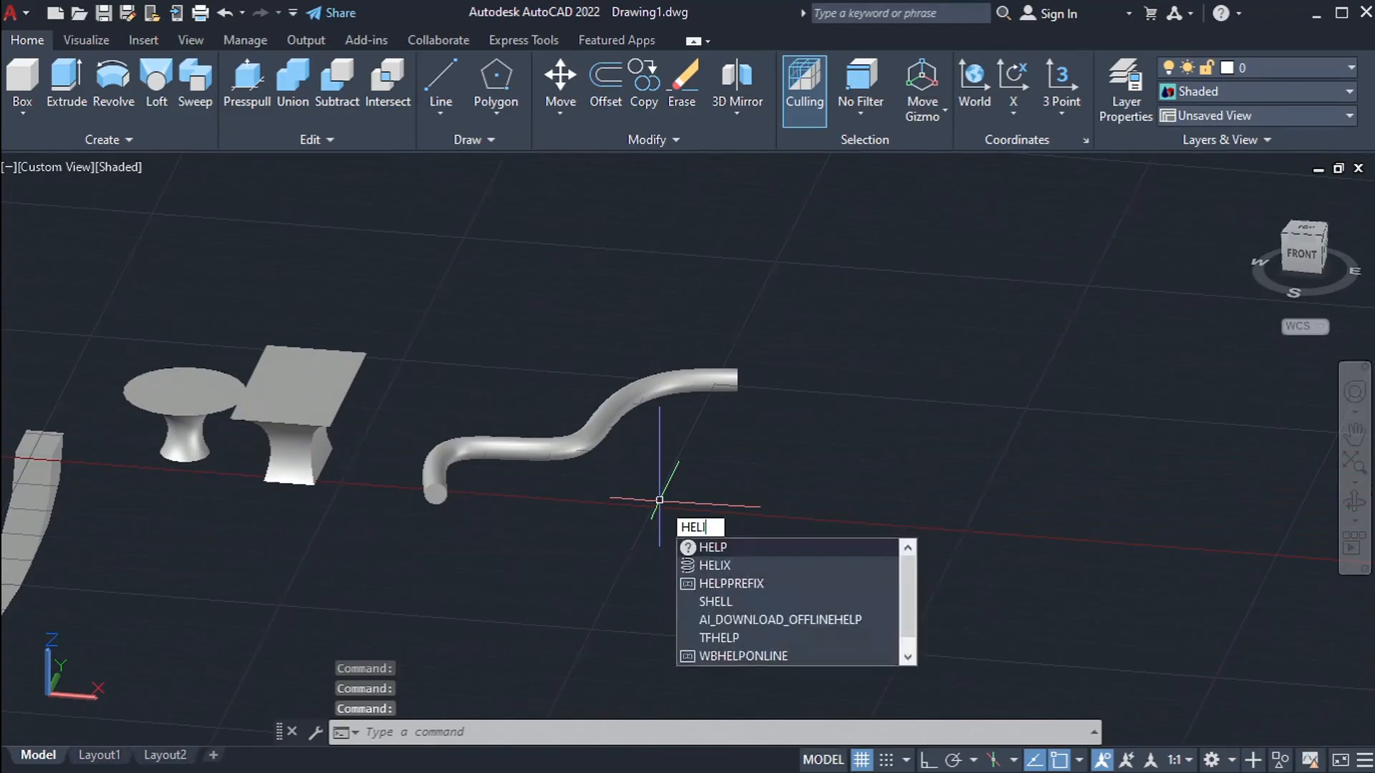
{"action": "key", "text": "Return"}
{"action": "scroll", "coordinate": [660, 494], "scroll_direction": "up", "scroll_amount": 1}
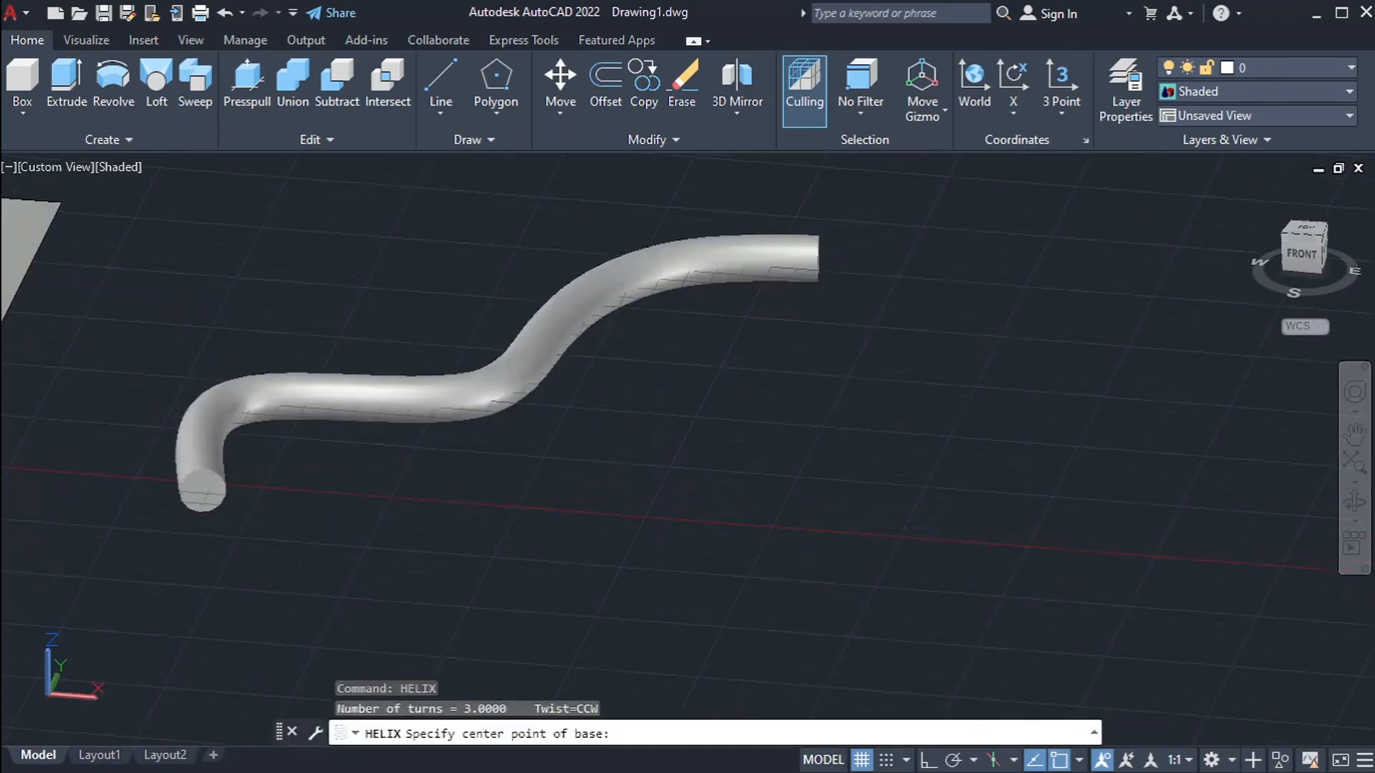
{"action": "key", "text": "Escape"}
{"action": "type", "text": "HELIX"}
{"action": "key", "text": "Return"}
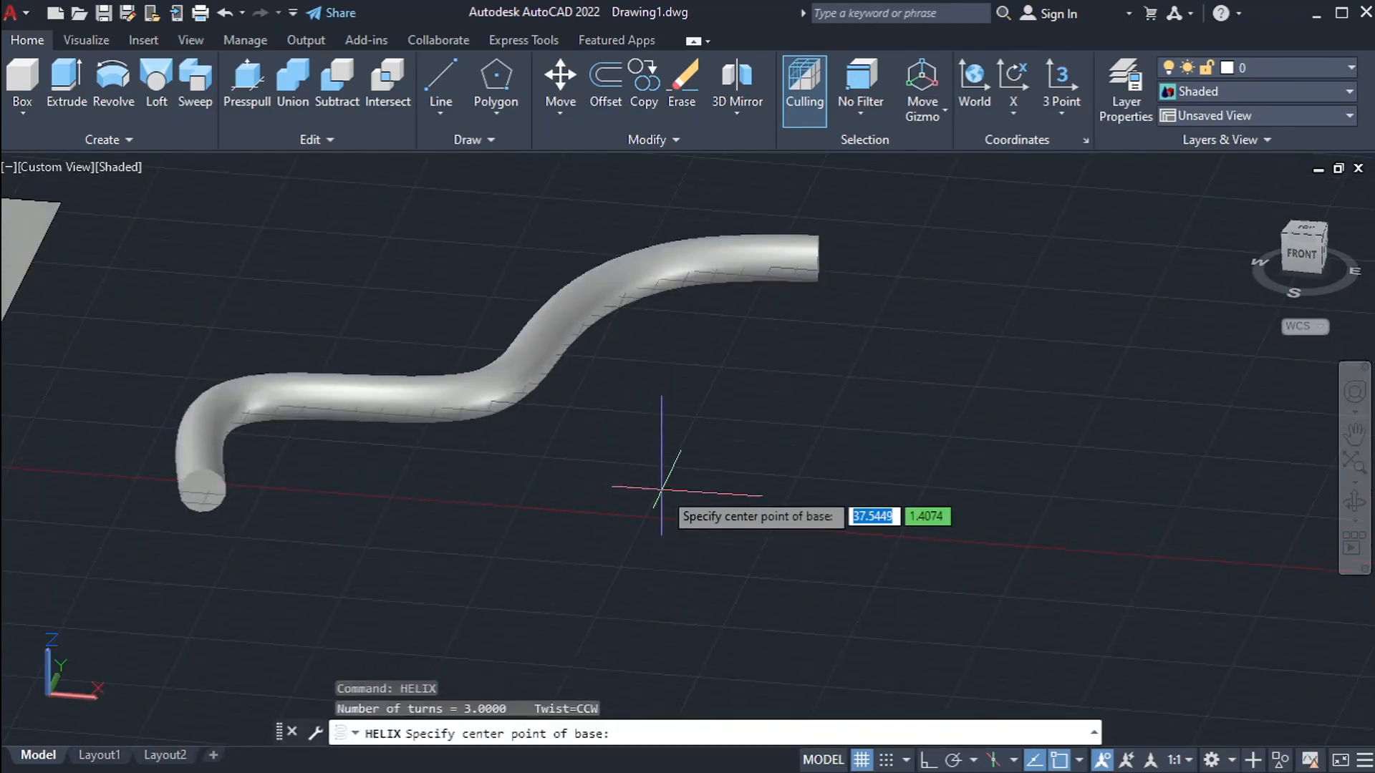
{"action": "scroll", "coordinate": [673, 477], "scroll_direction": "down", "scroll_amount": 1}
{"action": "left_click", "coordinate": [748, 458]}
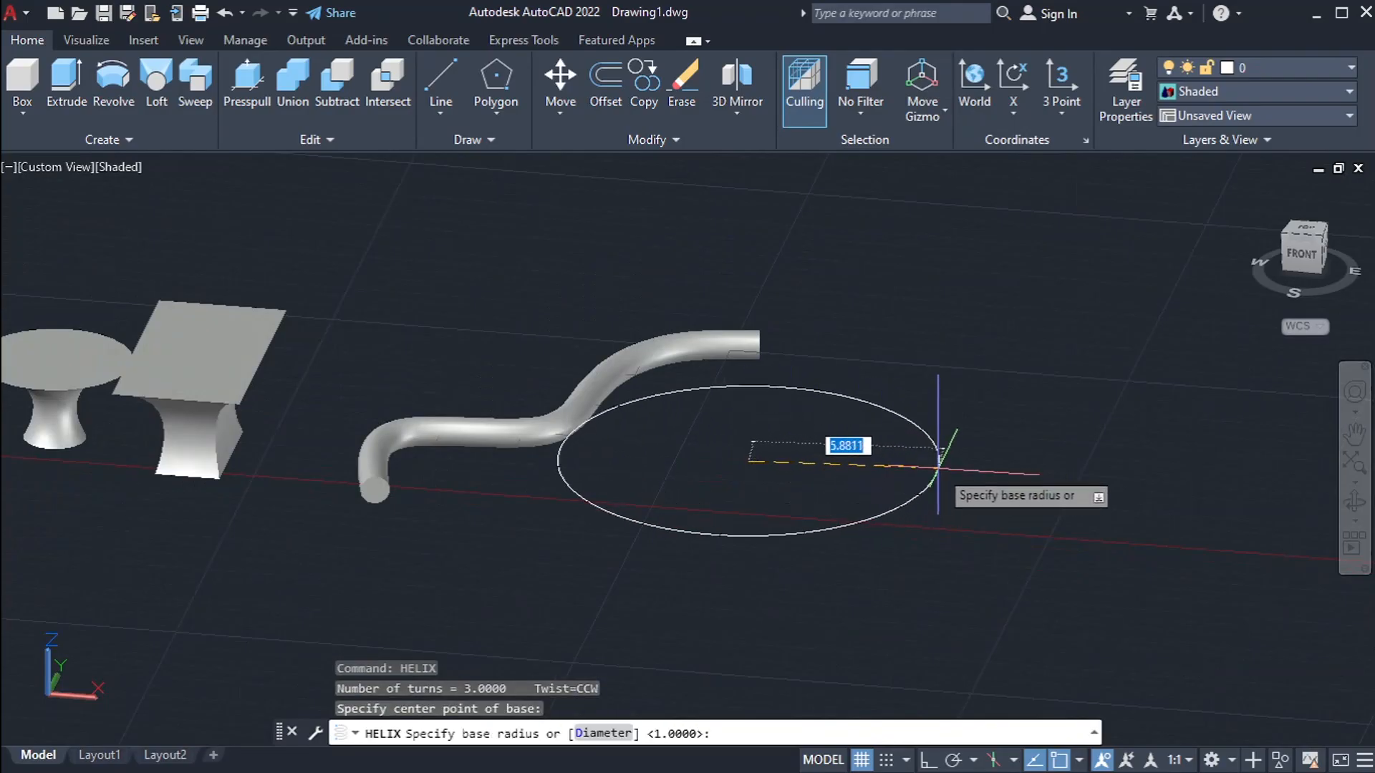
{"action": "key", "text": "Return"}
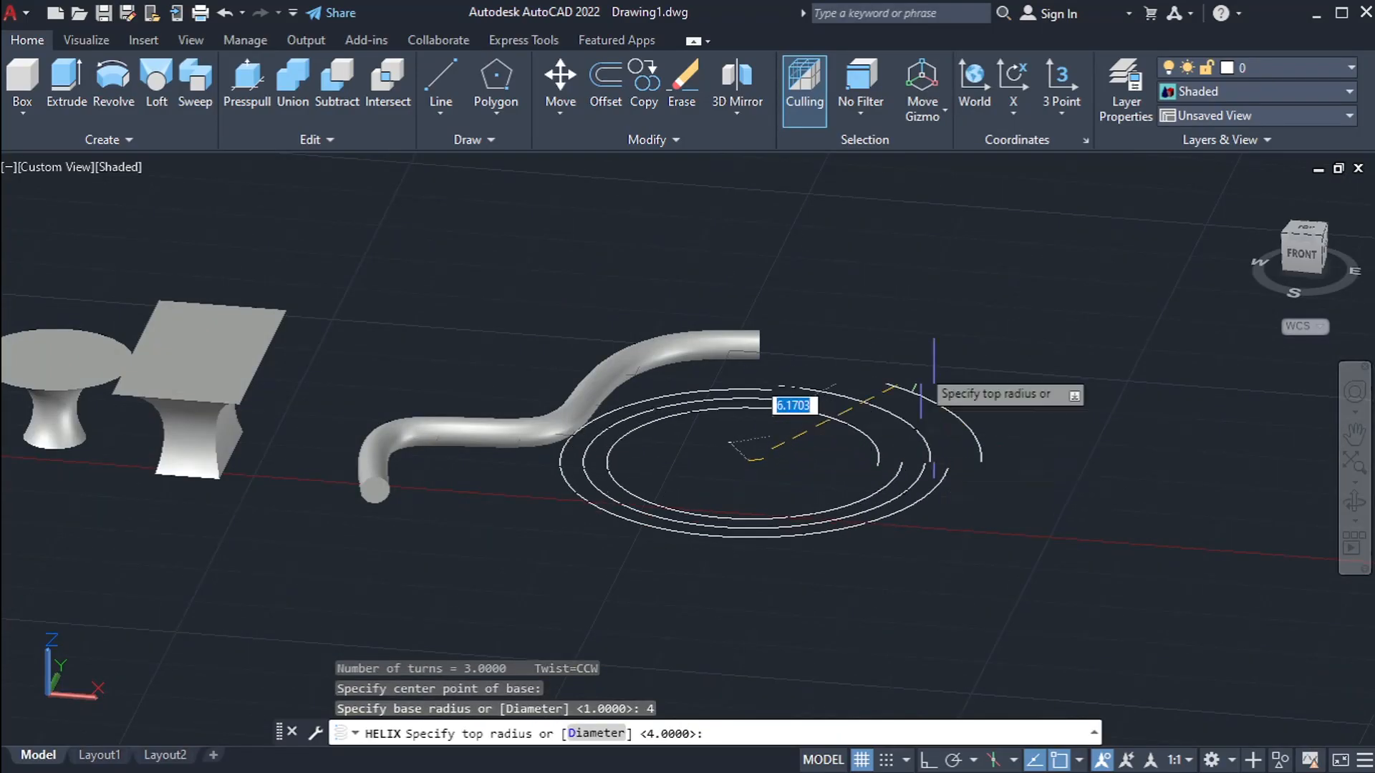
Give the helix a top radius of 5 and a freehand height rising well above the wavy tube.
{"action": "scroll", "coordinate": [937, 387], "scroll_direction": "up", "scroll_amount": 1}
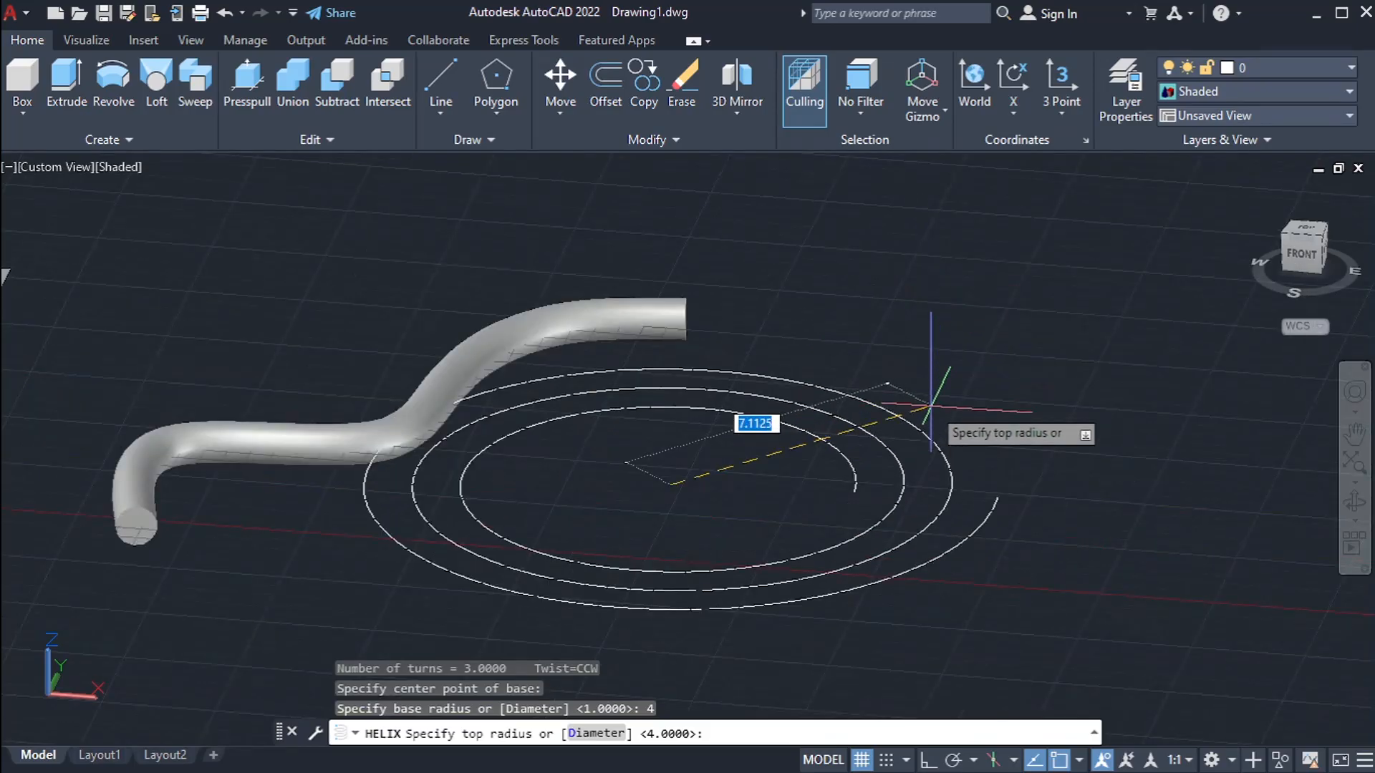
{"action": "type", "text": "5"}
{"action": "key", "text": "Return"}
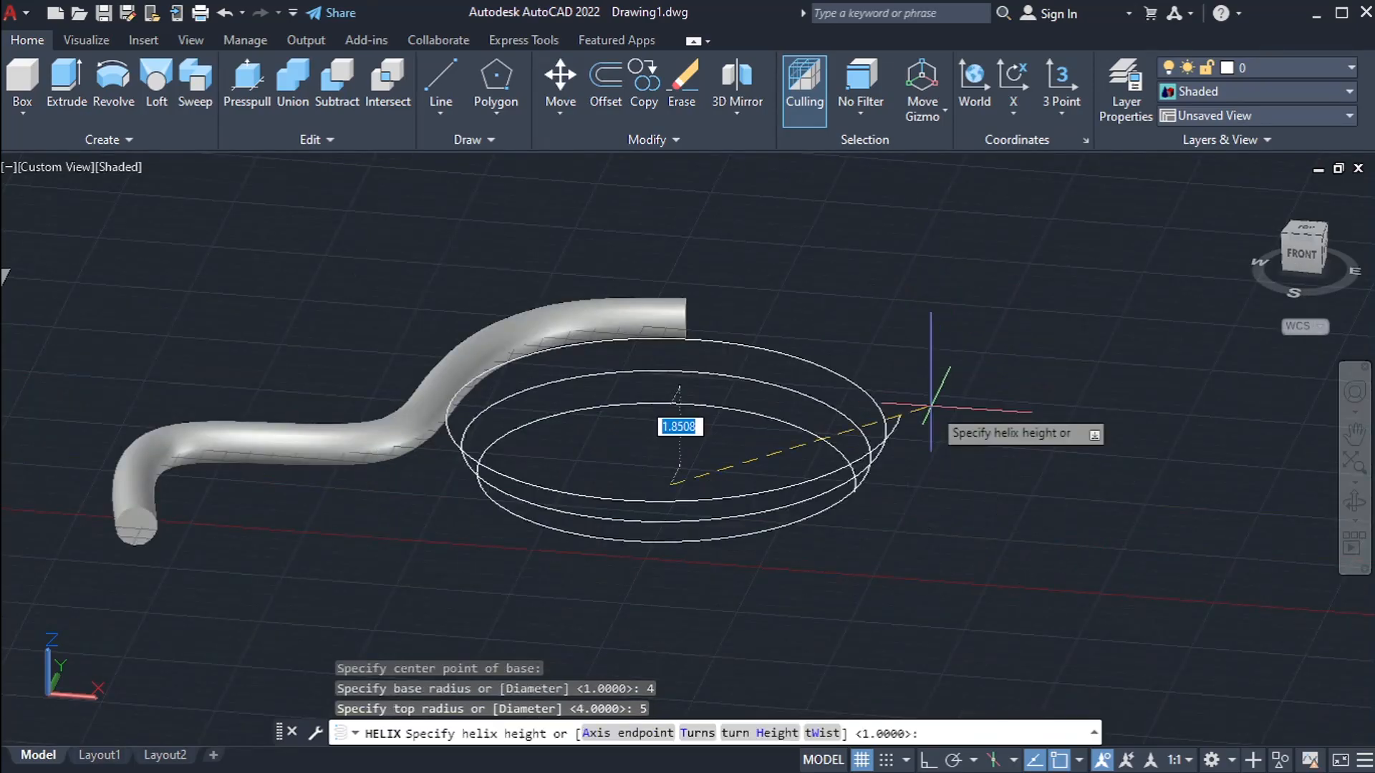
{"action": "scroll", "coordinate": [929, 247], "scroll_direction": "down", "scroll_amount": 1}
{"action": "middle_click_drag", "start_coordinate": [929, 247], "coordinate": [922, 441]}
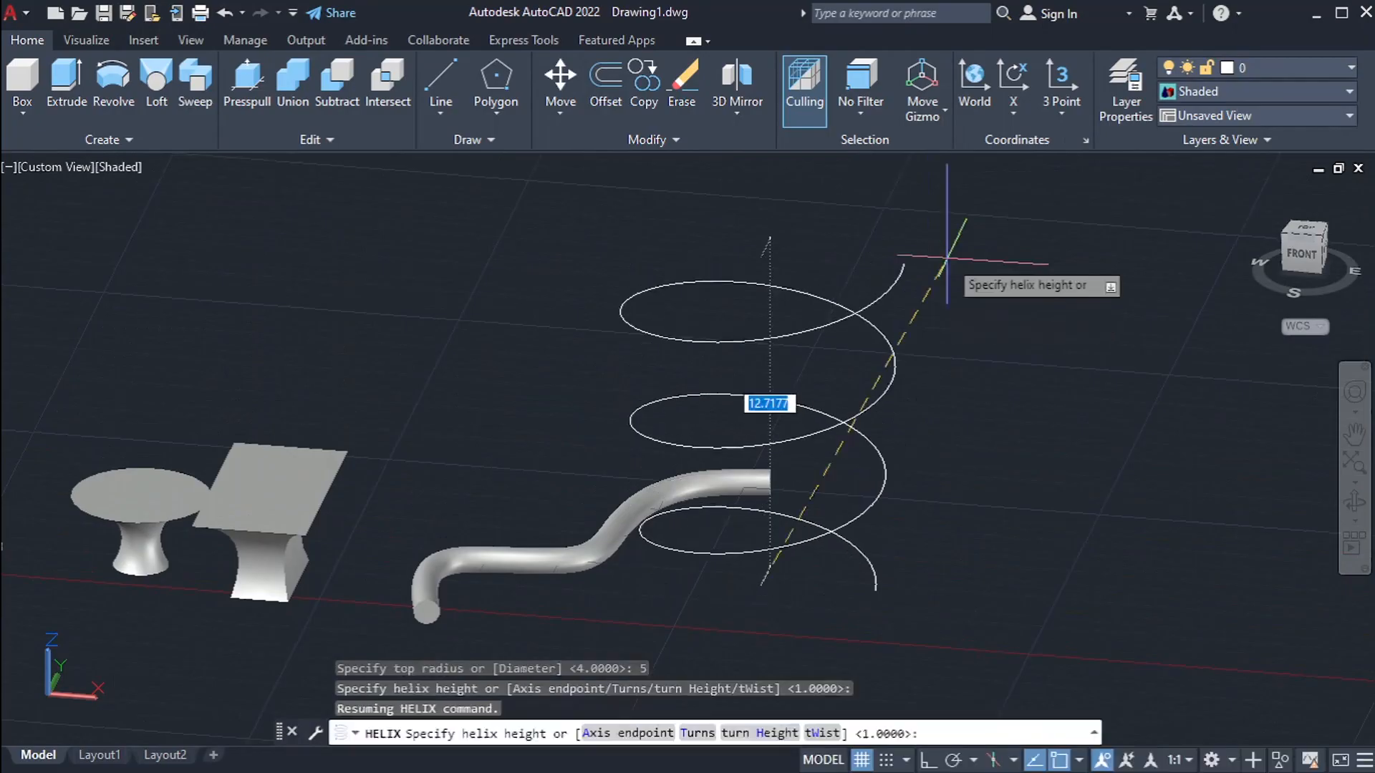
{"action": "left_click", "coordinate": [950, 234]}
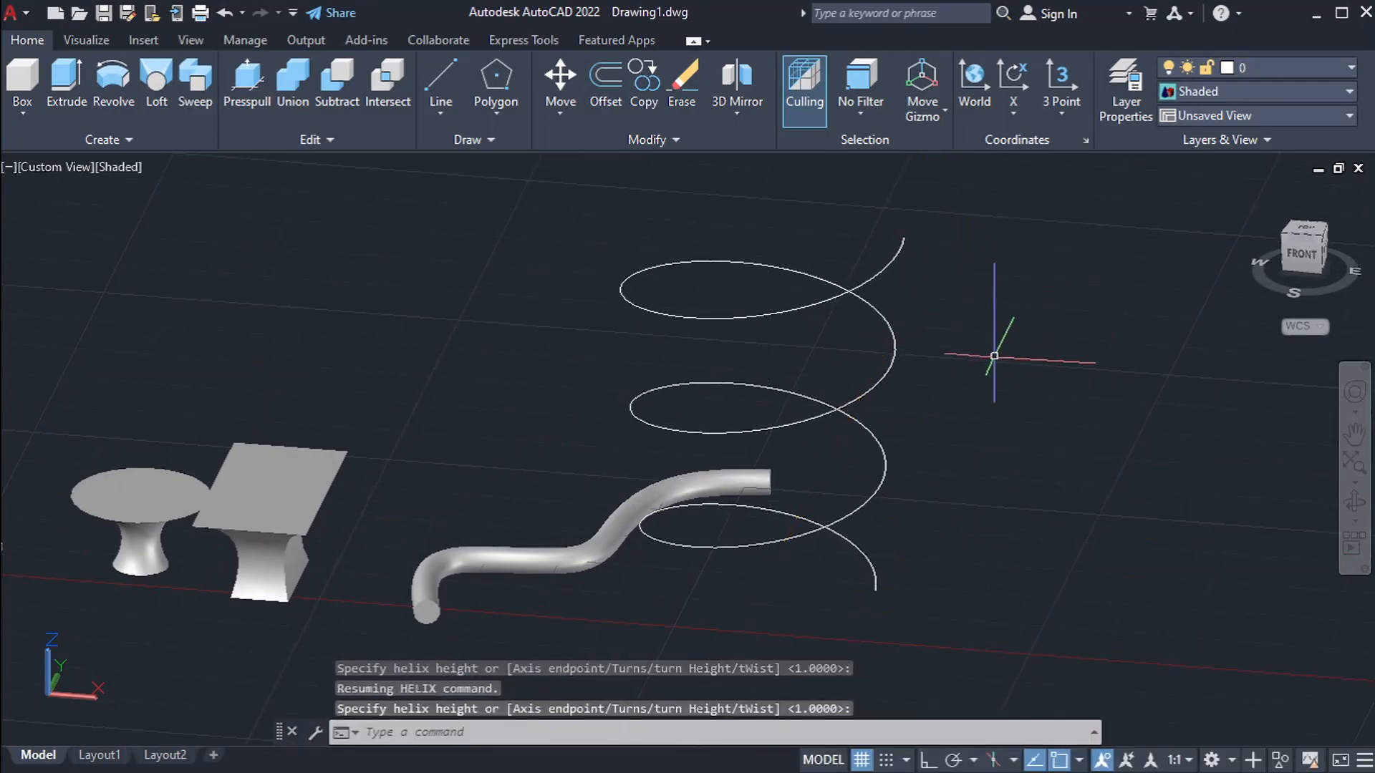
Draw a very small circle on the ground plane in front of the helix as a sweep profile.
{"action": "scroll", "coordinate": [886, 520], "scroll_direction": "down", "scroll_amount": 3}
{"action": "middle_click_drag", "start_coordinate": [886, 521], "coordinate": [923, 439], "text": "shift"}
{"action": "scroll", "coordinate": [870, 580], "scroll_direction": "up", "scroll_amount": 2}
{"action": "scroll", "coordinate": [737, 506], "scroll_direction": "up", "scroll_amount": 4}
{"action": "type", "text": "c"}
{"action": "key", "text": "Return"}
{"action": "left_click", "coordinate": [701, 508]}
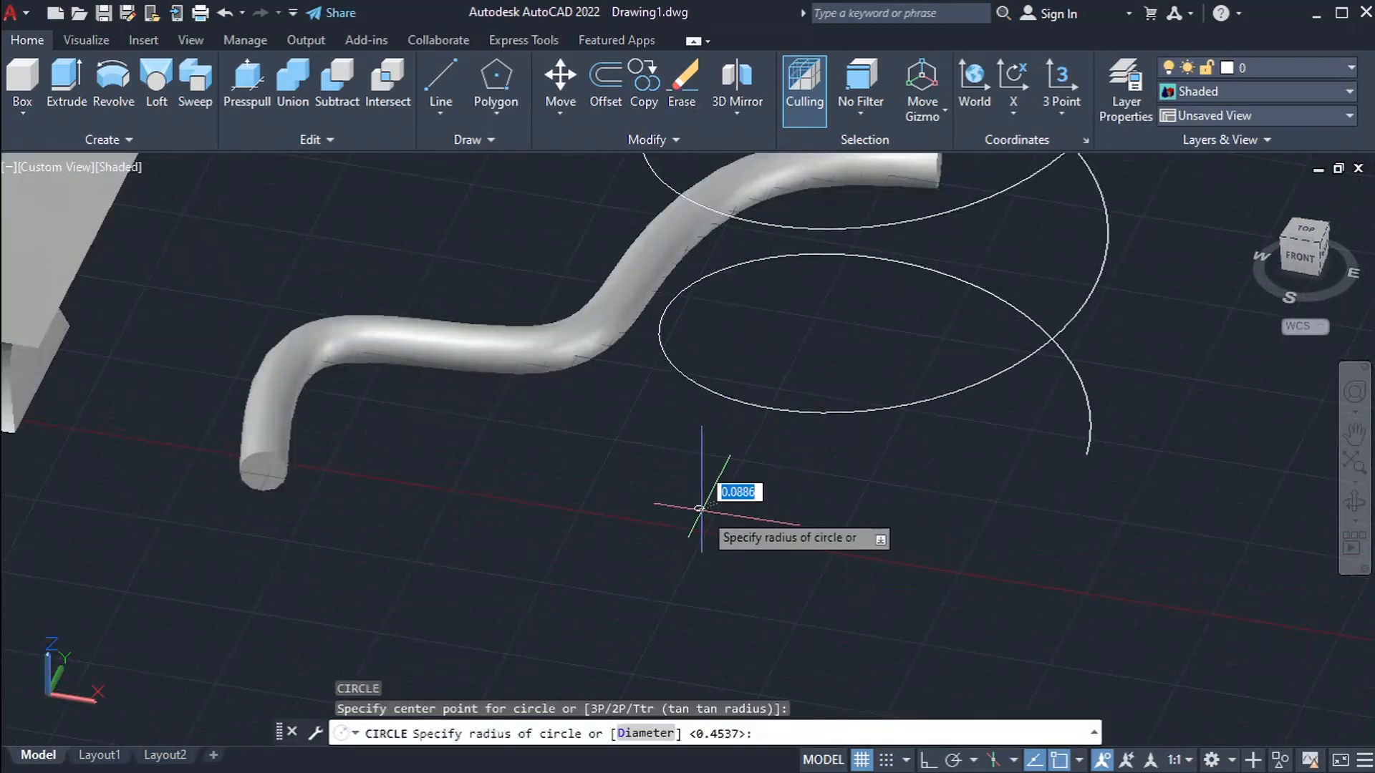
{"action": "left_click", "coordinate": [704, 509]}
Draw a tiny rectangle on the ground plane right beside the small circle.
{"action": "key", "text": "Return"}
{"action": "scroll", "coordinate": [740, 512], "scroll_direction": "up", "scroll_amount": 3}
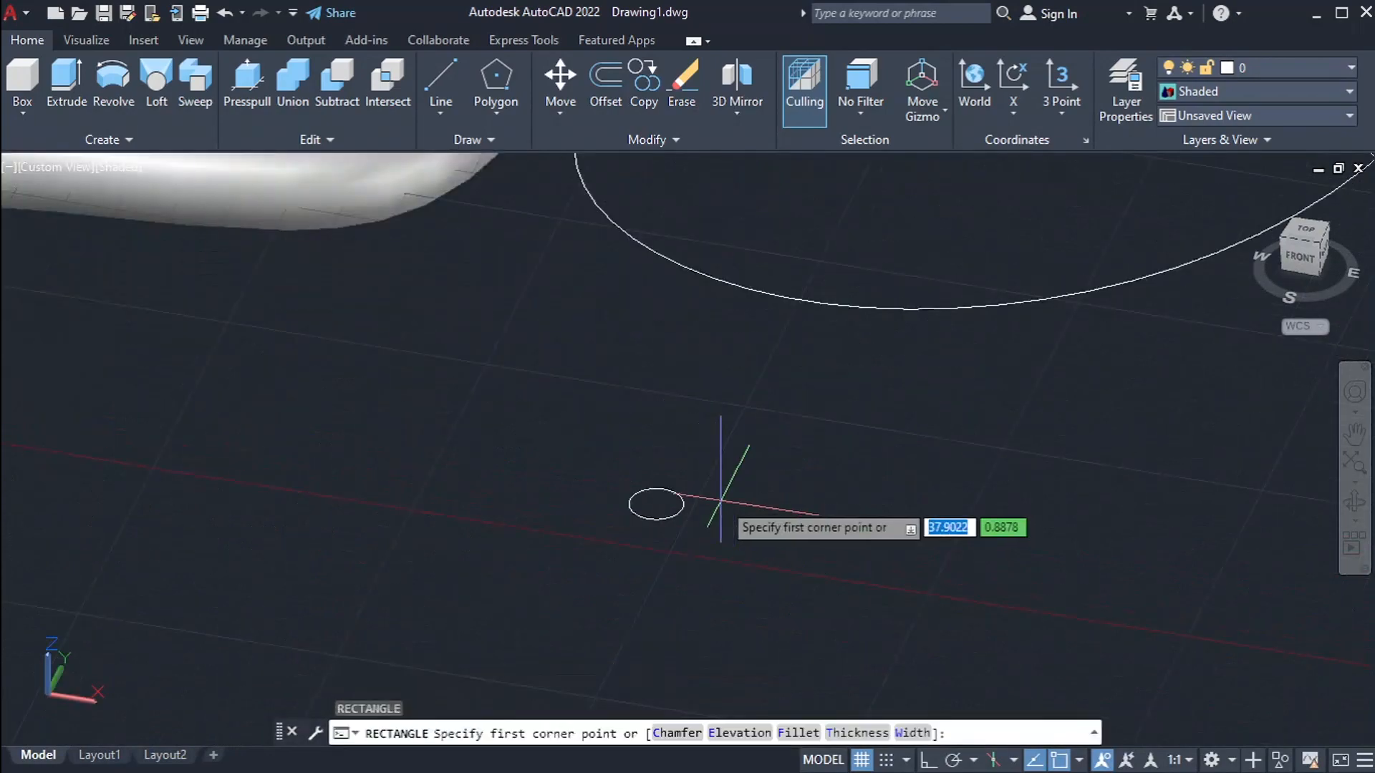
{"action": "left_click", "coordinate": [729, 509]}
{"action": "left_click", "coordinate": [750, 522]}
{"action": "scroll", "coordinate": [823, 562], "scroll_direction": "down", "scroll_amount": 4}
Copy the helix in a straight line along the X direction into the free space beside the original.
{"action": "left_click", "coordinate": [991, 447]}
{"action": "left_click", "coordinate": [946, 421]}
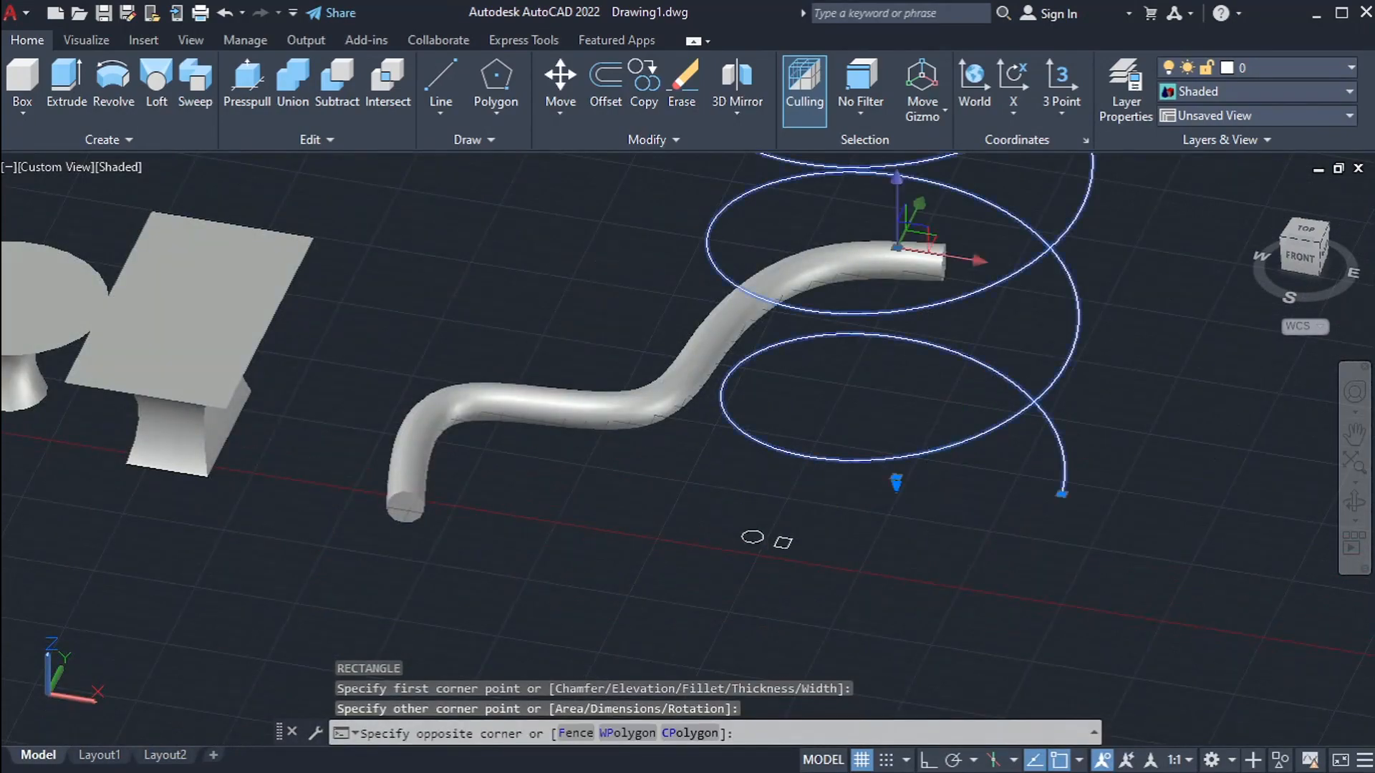
{"action": "scroll", "coordinate": [929, 463], "scroll_direction": "down", "scroll_amount": 4}
{"action": "type", "text": "co"}
{"action": "key", "text": "Return"}
{"action": "left_click", "coordinate": [946, 546]}
{"action": "left_click", "coordinate": [928, 760]}
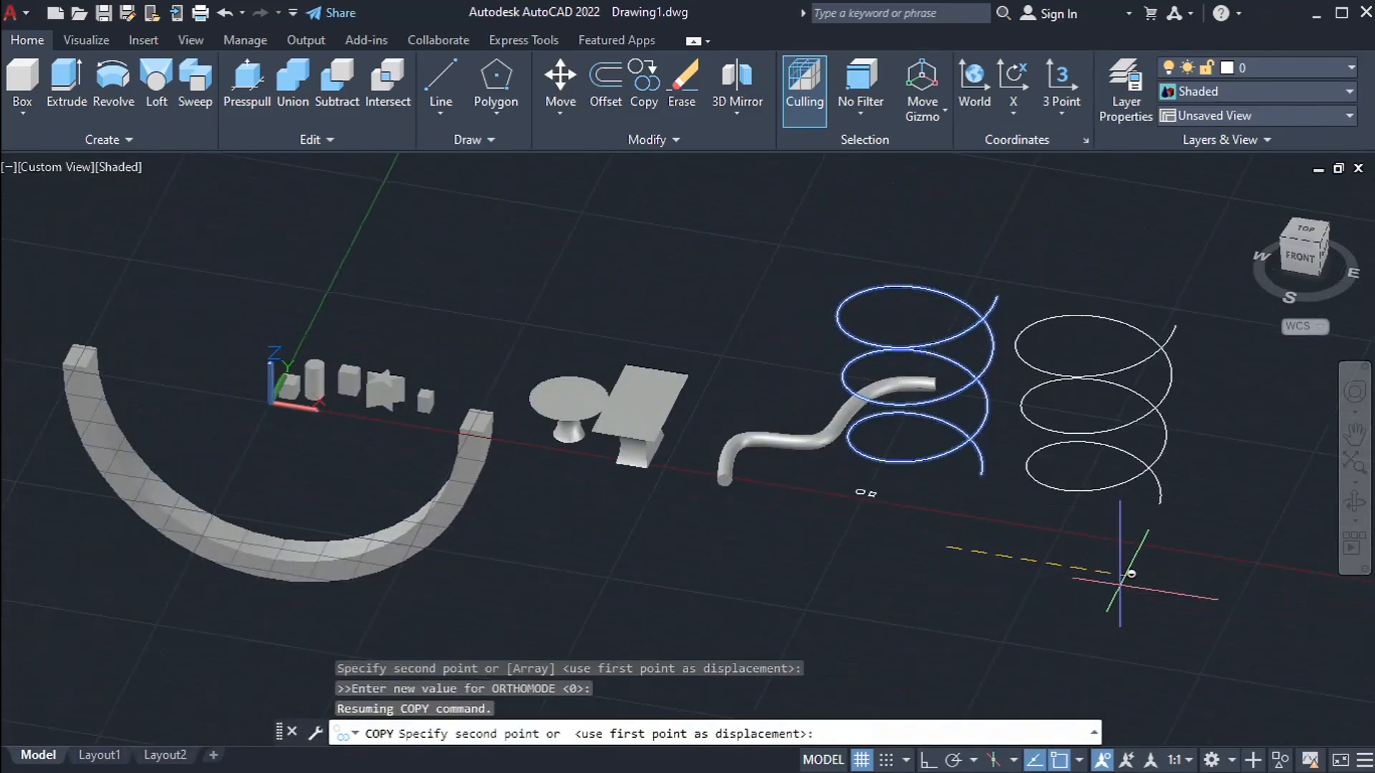
{"action": "left_click", "coordinate": [1144, 566]}
Sweep the small circle along the original helix into a solid round-wire spring.
{"action": "scroll", "coordinate": [880, 476], "scroll_direction": "up", "scroll_amount": 3}
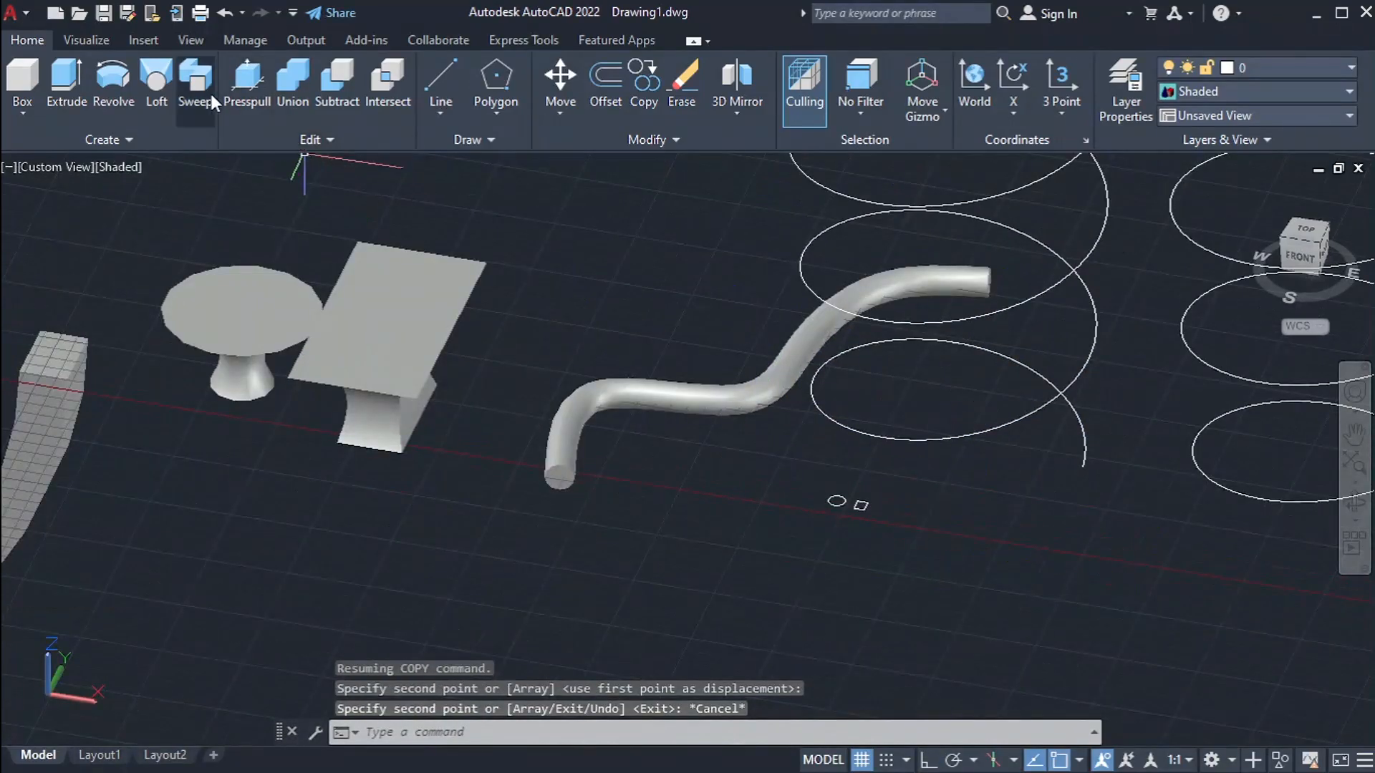
{"action": "left_click", "coordinate": [201, 85]}
{"action": "scroll", "coordinate": [815, 477], "scroll_direction": "up", "scroll_amount": 2}
{"action": "left_click", "coordinate": [869, 491]}
{"action": "left_click", "coordinate": [821, 516]}
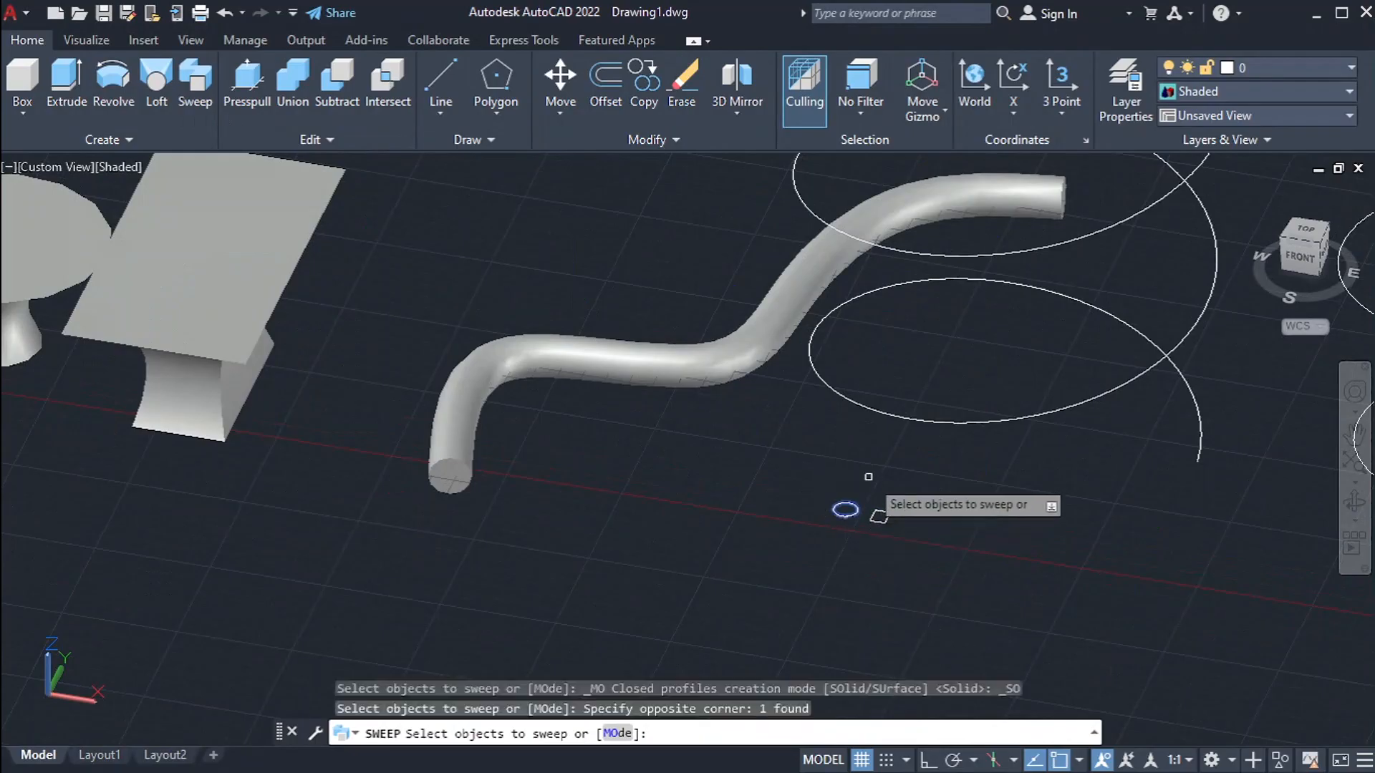
{"action": "key", "text": "Return"}
{"action": "left_click", "coordinate": [952, 469]}
{"action": "key", "text": "Return"}
{"action": "left_click", "coordinate": [814, 404]}
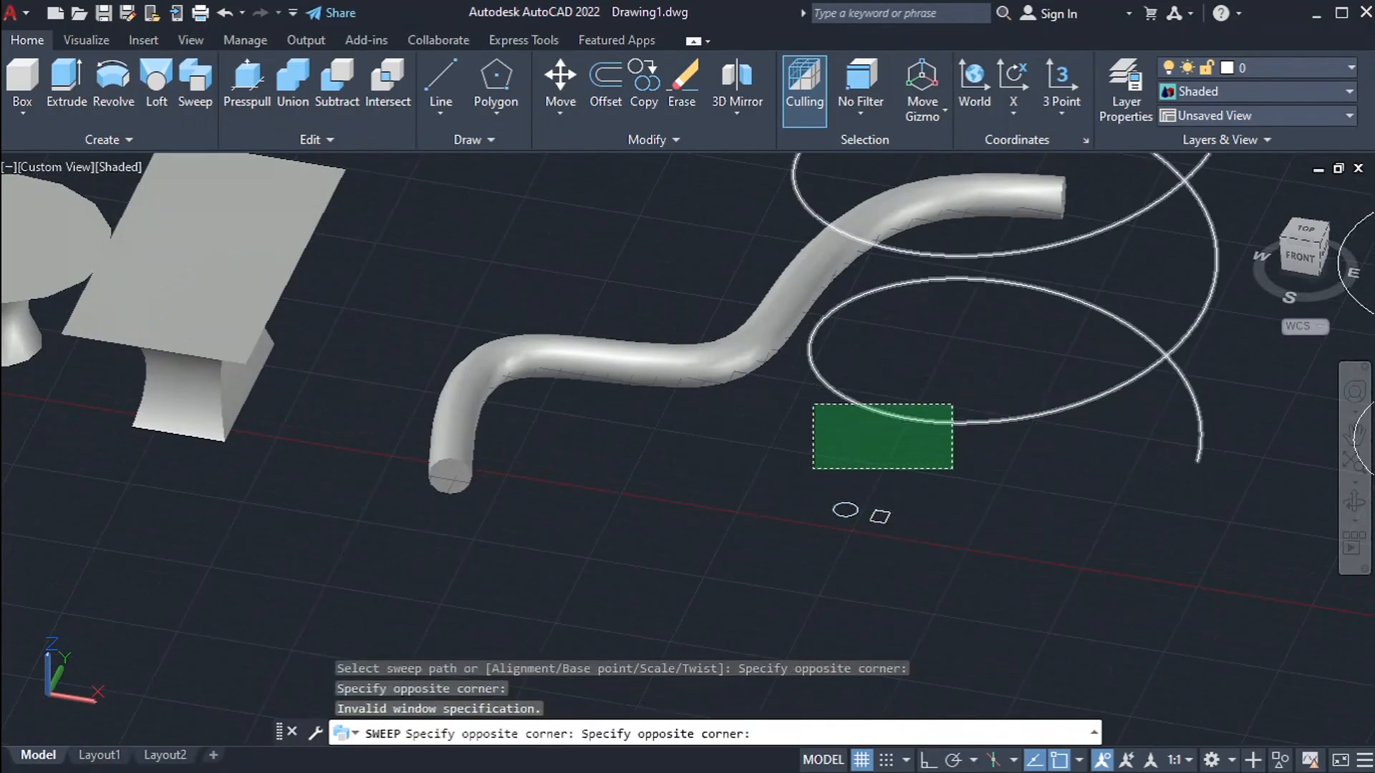
{"action": "scroll", "coordinate": [1031, 409], "scroll_direction": "down", "scroll_amount": 4}
{"action": "middle_click_drag", "start_coordinate": [1060, 444], "coordinate": [793, 446]}
{"action": "key", "text": "Escape"}
Sweep the tiny rectangle along the copied helix into a solid square-wire spring.
{"action": "scroll", "coordinate": [691, 459], "scroll_direction": "up", "scroll_amount": 4}
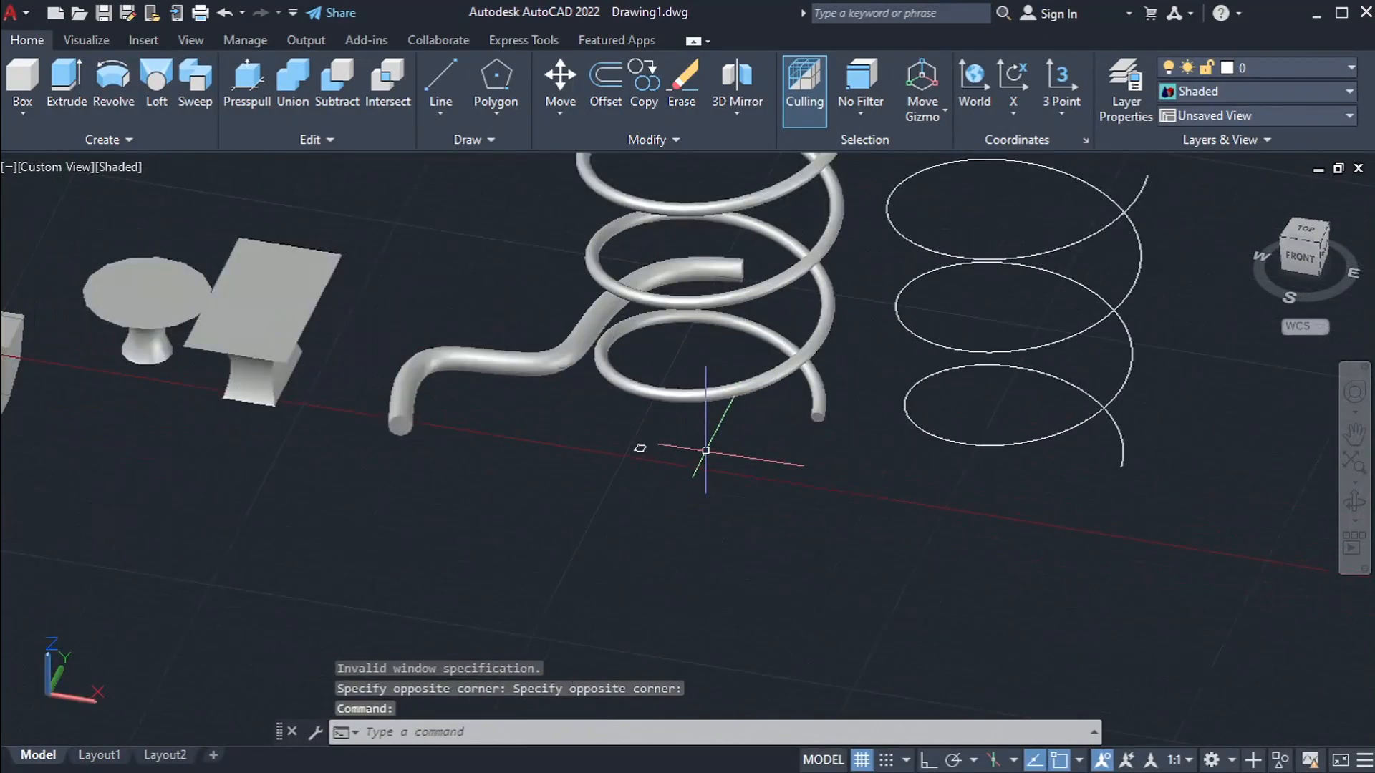
{"action": "key", "text": "Return"}
{"action": "left_click", "coordinate": [613, 448]}
{"action": "key", "text": "Return"}
{"action": "left_click", "coordinate": [1116, 449]}
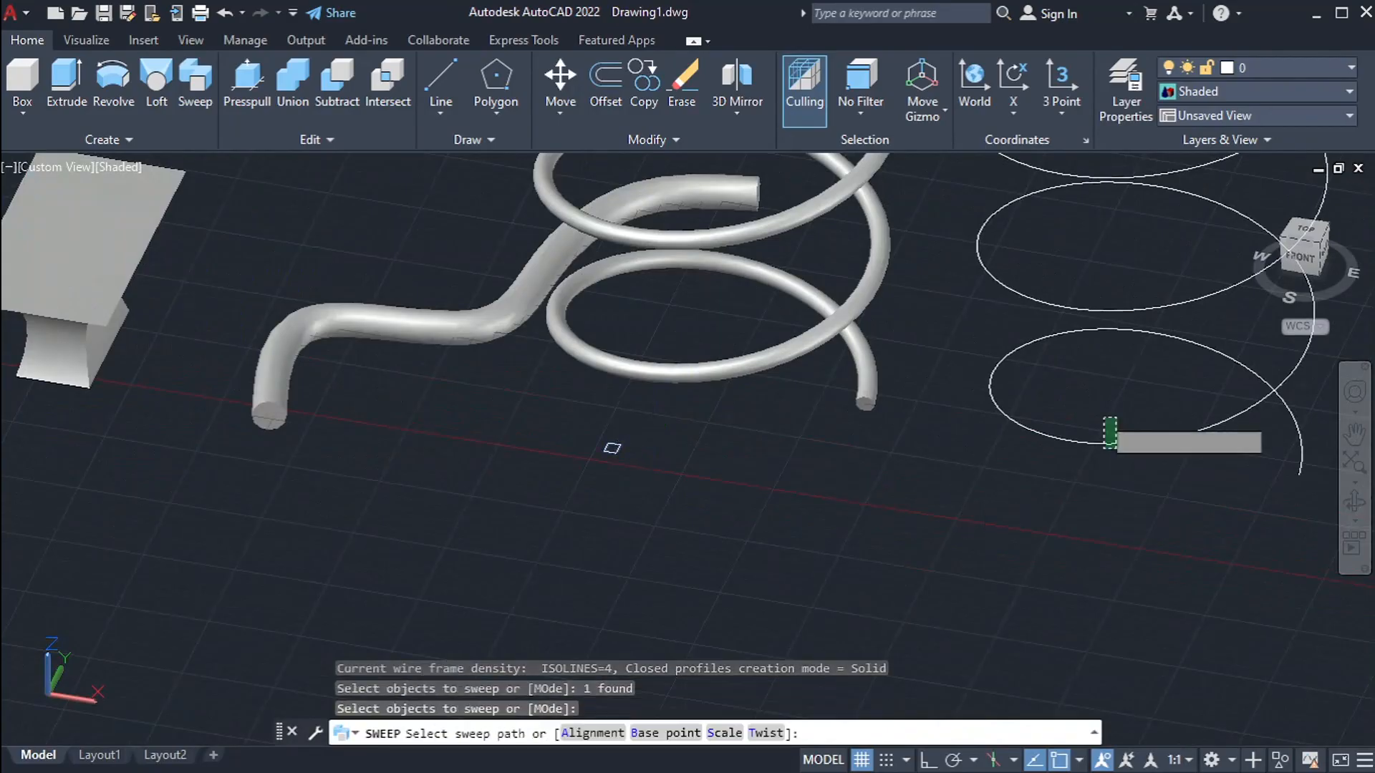
{"action": "key", "text": "Return"}
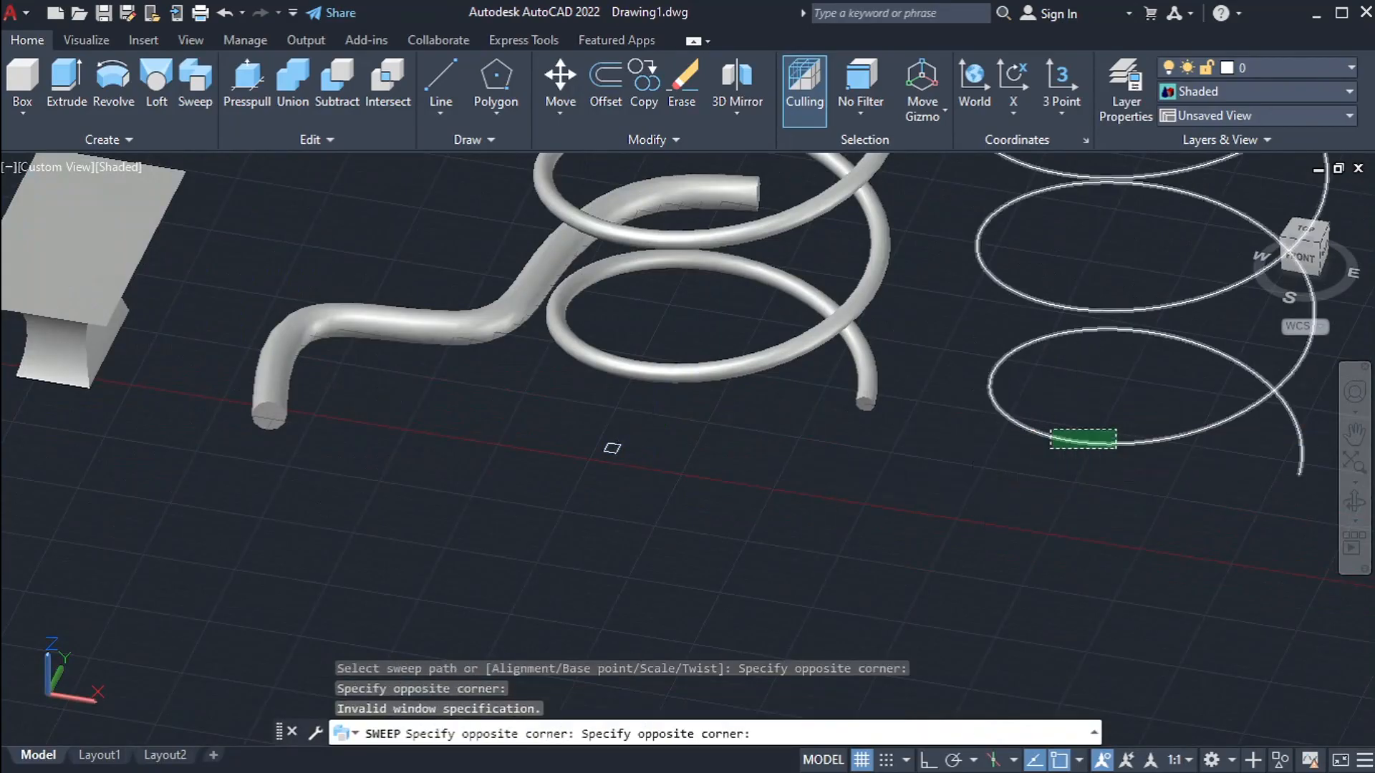
{"action": "left_click", "coordinate": [1051, 430]}
{"action": "key", "text": "Return"}
{"action": "scroll", "coordinate": [702, 485], "scroll_direction": "down", "scroll_amount": 5}
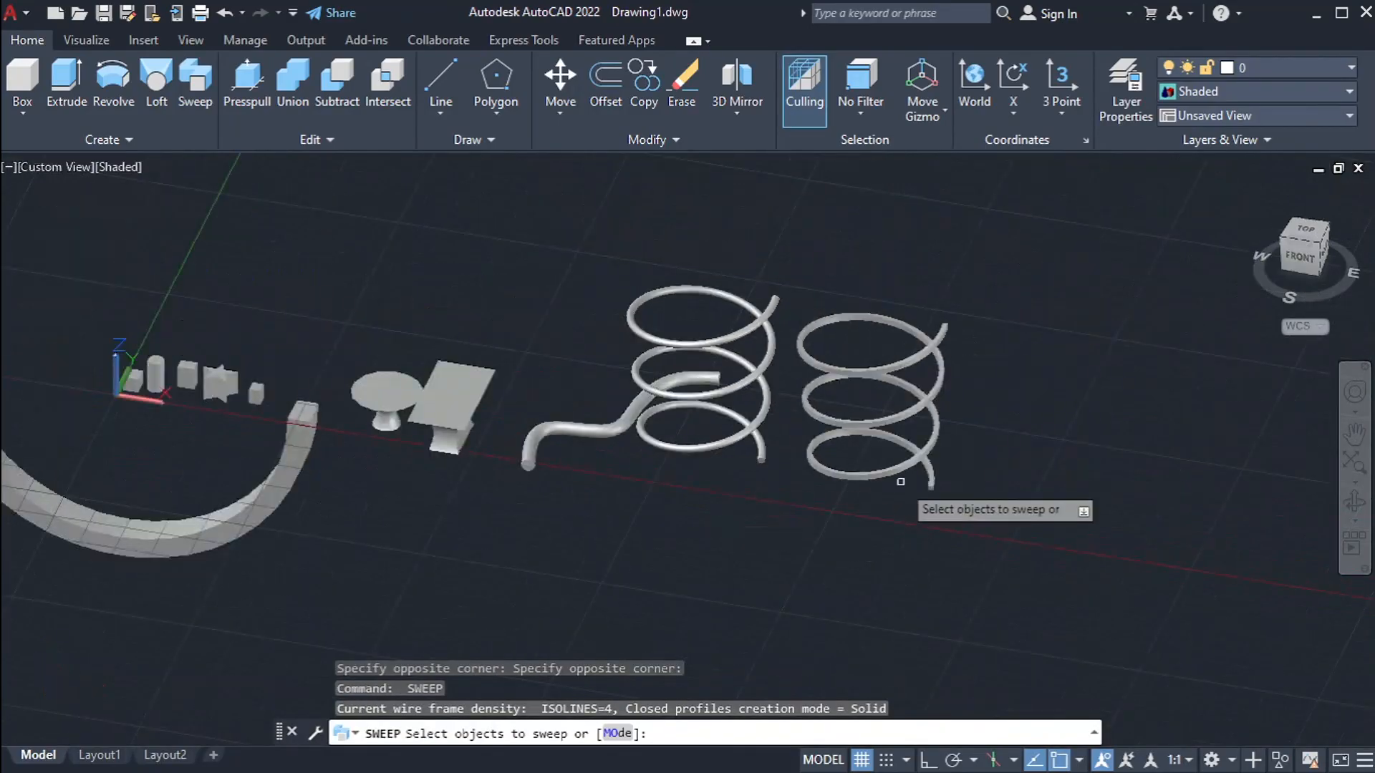
{"action": "scroll", "coordinate": [964, 500], "scroll_direction": "up", "scroll_amount": 10}
{"action": "key", "text": "Escape"}
{"action": "key", "text": "Escape"}
Examine the round-wire and square-wire springs from several angles.
{"action": "scroll", "coordinate": [936, 508], "scroll_direction": "down", "scroll_amount": 8}
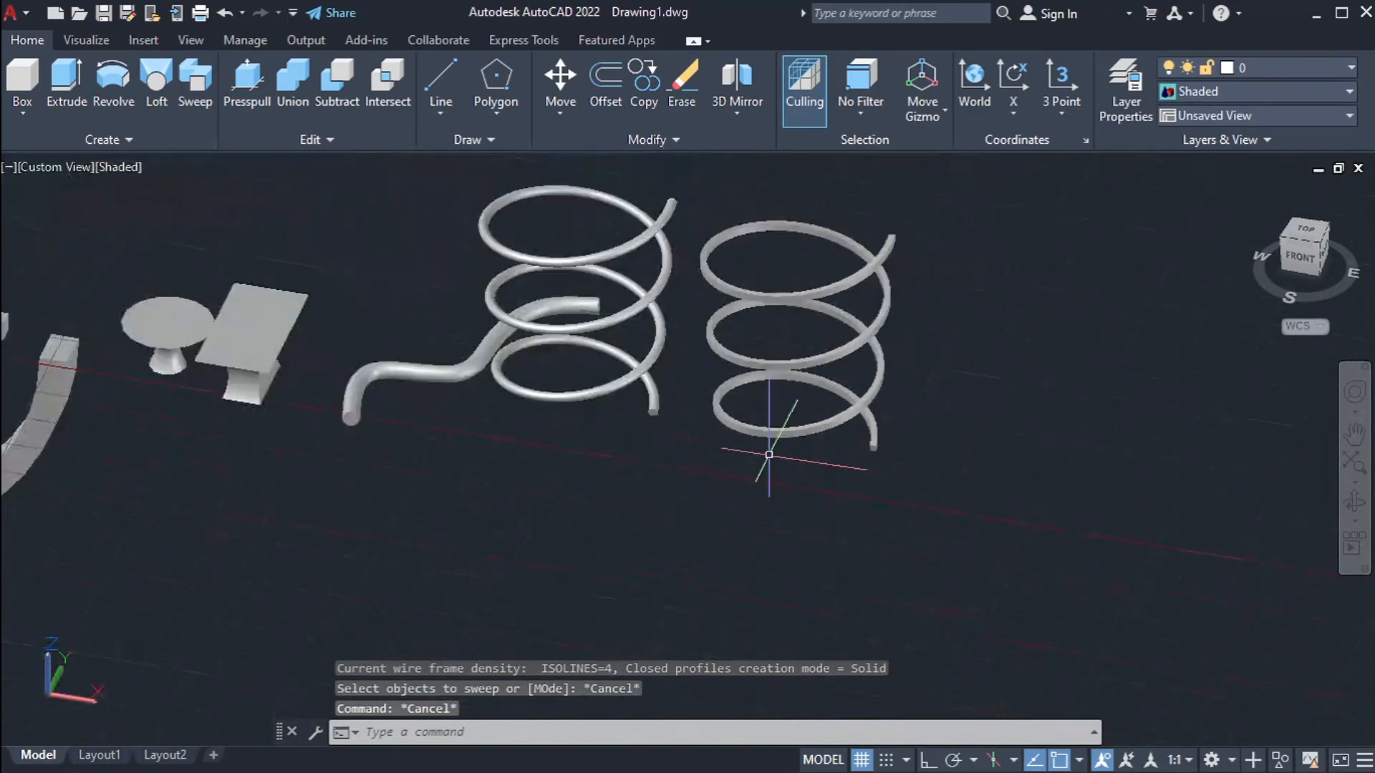
{"action": "middle_click_drag", "start_coordinate": [768, 454], "coordinate": [897, 391], "text": "shift"}
{"action": "middle_click_drag", "start_coordinate": [850, 357], "coordinate": [874, 547]}
{"action": "scroll", "coordinate": [874, 548], "scroll_direction": "up", "scroll_amount": 6}
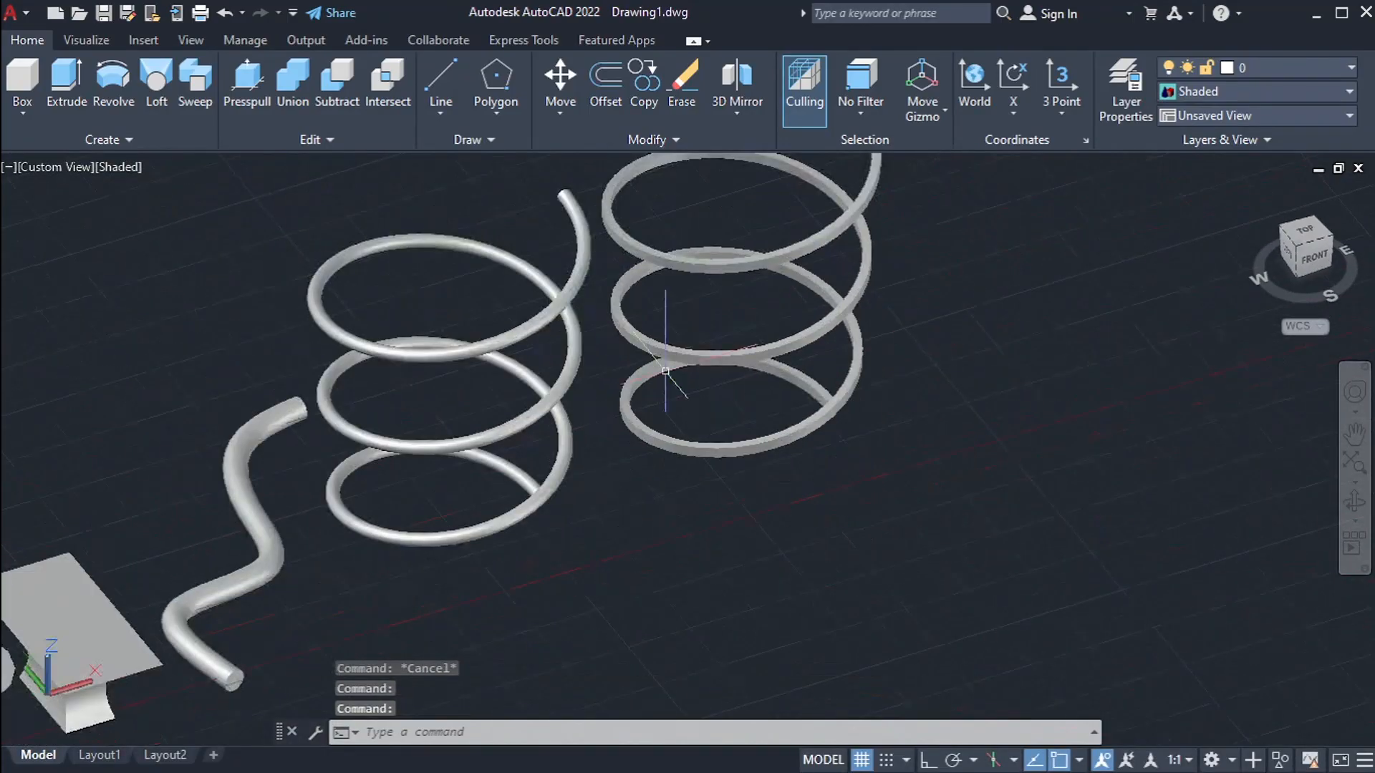
{"action": "scroll", "coordinate": [706, 430], "scroll_direction": "down", "scroll_amount": 8}
{"action": "middle_click_drag", "start_coordinate": [702, 433], "coordinate": [813, 277], "text": "shift"}
{"action": "middle_click_drag", "start_coordinate": [801, 362], "coordinate": [772, 387]}
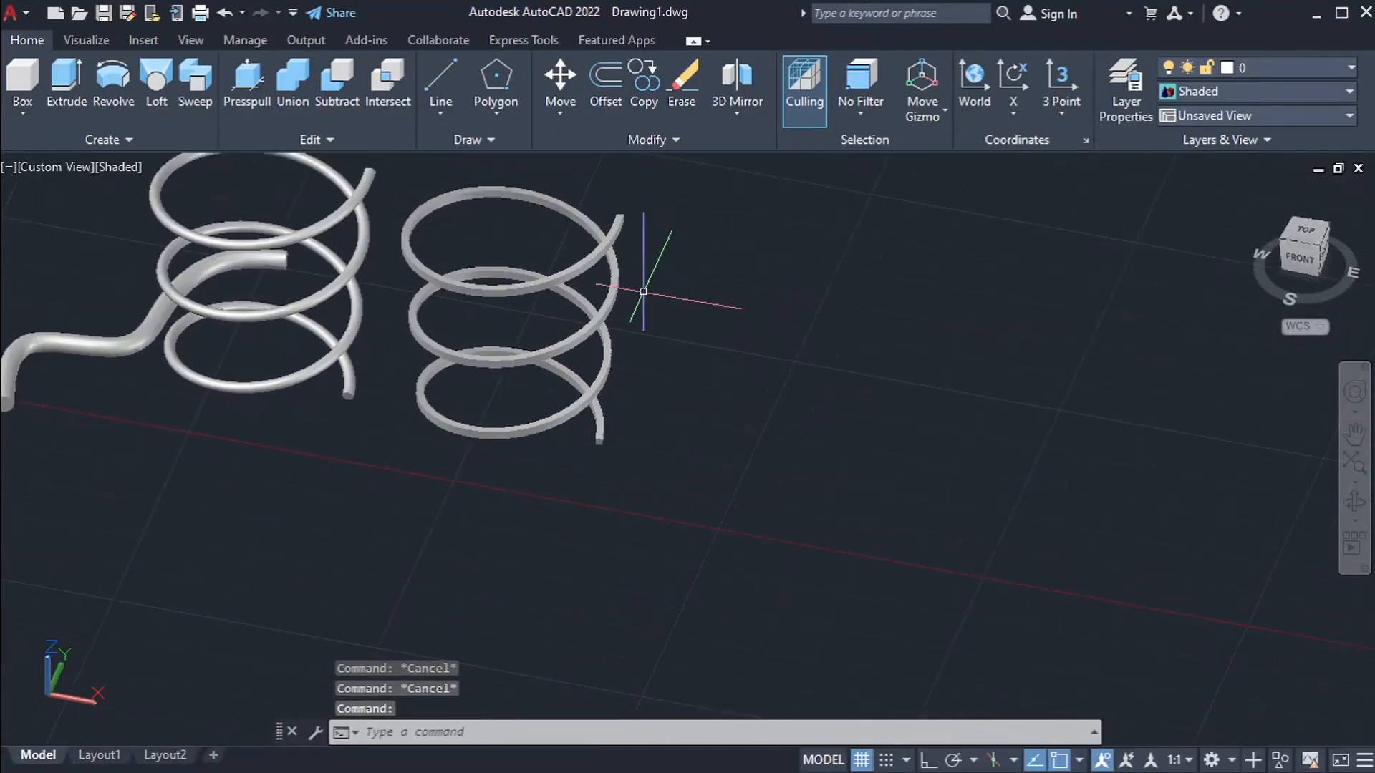
{"action": "middle_click_drag", "start_coordinate": [638, 291], "coordinate": [500, 298]}
{"action": "middle_click_drag", "start_coordinate": [632, 314], "coordinate": [1170, 469]}
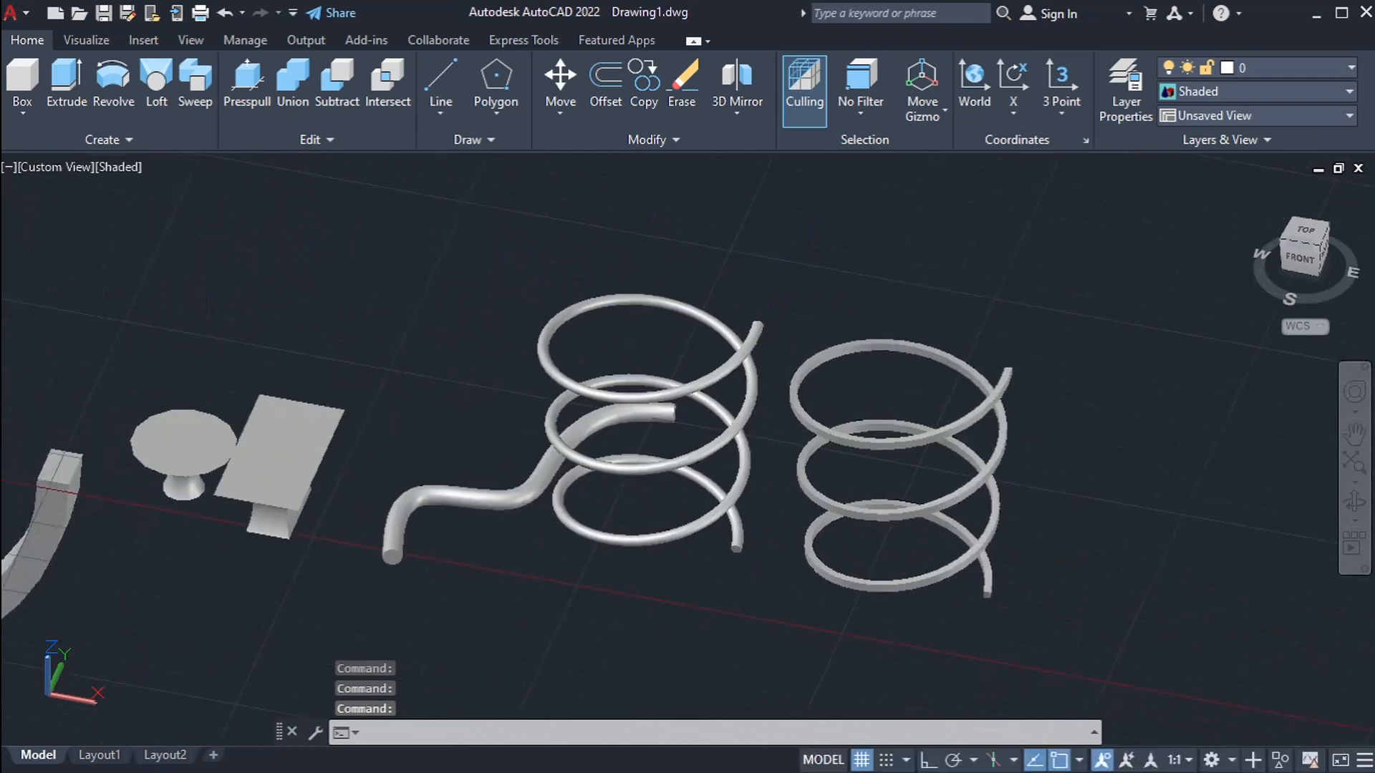
Presspull the upper face of the first box near the origin upward to make the box taller.
{"action": "left_click", "coordinate": [242, 100]}
{"action": "middle_click_drag", "start_coordinate": [297, 268], "coordinate": [841, 282]}
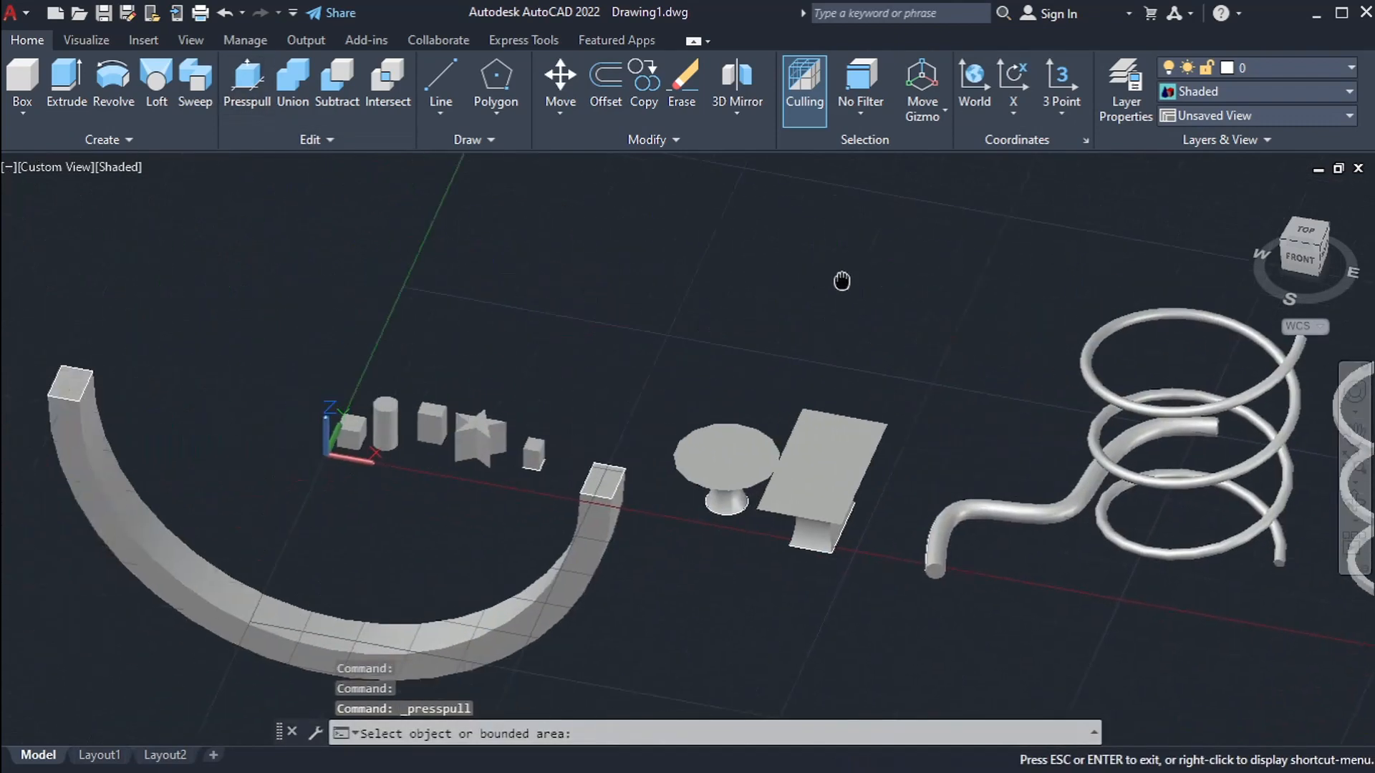
{"action": "middle_click_drag", "start_coordinate": [309, 332], "coordinate": [426, 242]}
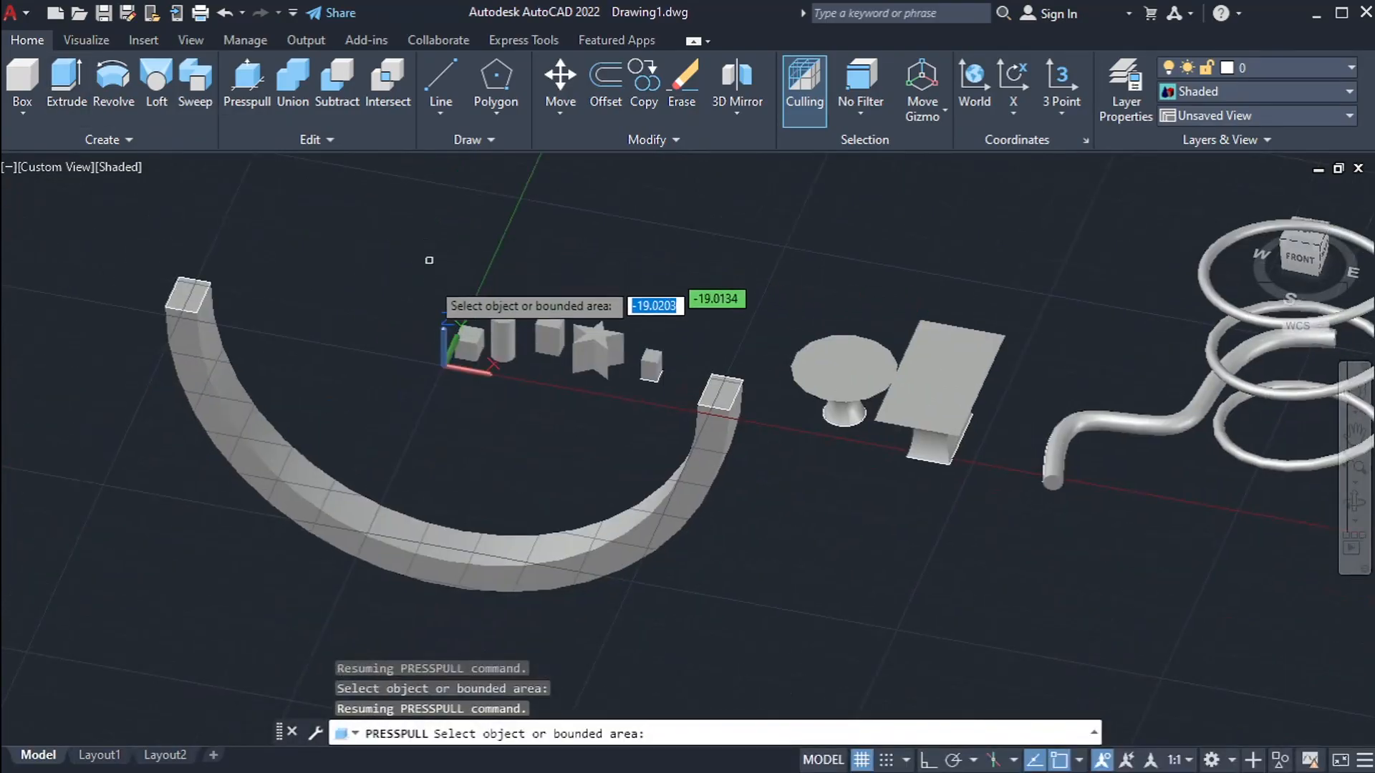
{"action": "scroll", "coordinate": [430, 280], "scroll_direction": "up", "scroll_amount": 3}
{"action": "scroll", "coordinate": [436, 291], "scroll_direction": "up", "scroll_amount": 2}
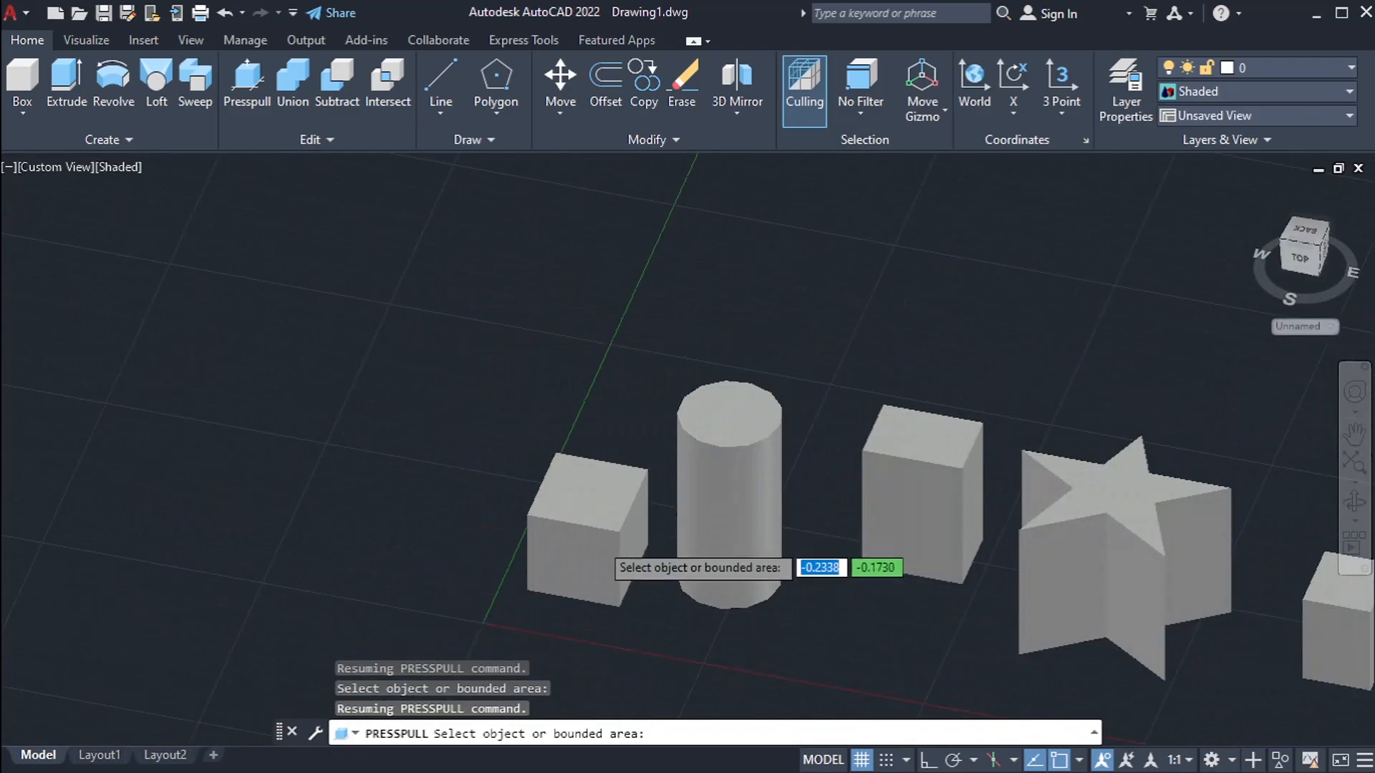
{"action": "scroll", "coordinate": [603, 534], "scroll_direction": "up", "scroll_amount": 3}
{"action": "left_click", "coordinate": [598, 504]}
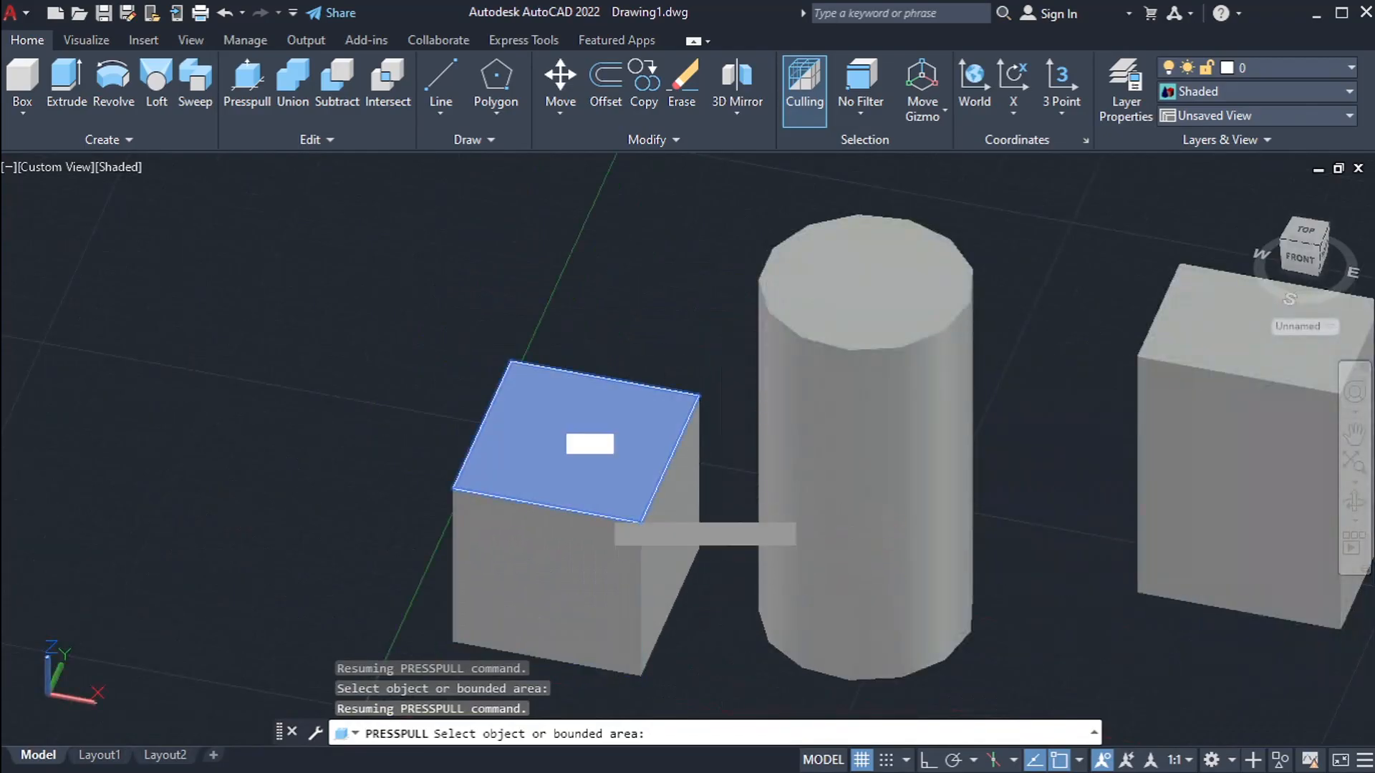
{"action": "left_click", "coordinate": [681, 283]}
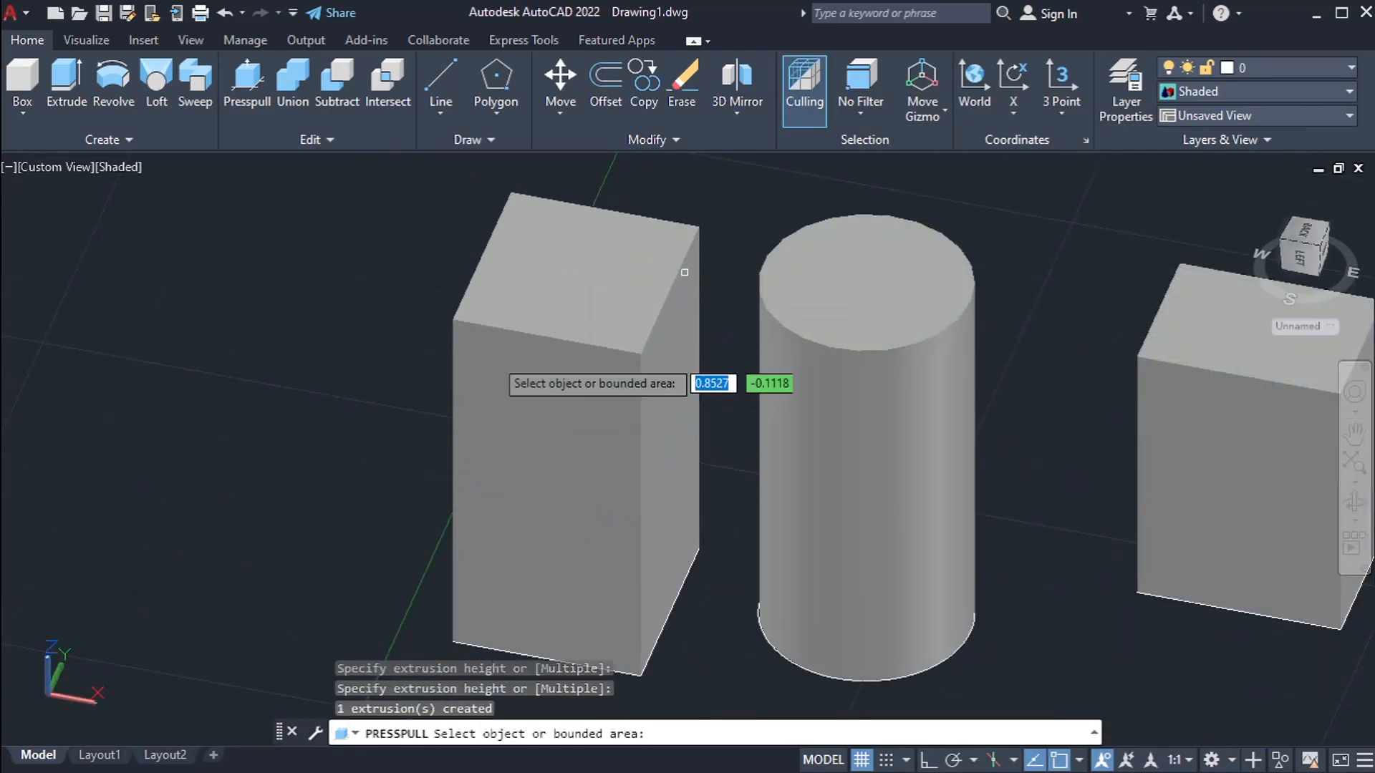
Presspull the upper face of the cylinder upward to make the cylinder taller.
{"action": "scroll", "coordinate": [487, 361], "scroll_direction": "down", "scroll_amount": 3}
{"action": "left_click", "coordinate": [660, 345]}
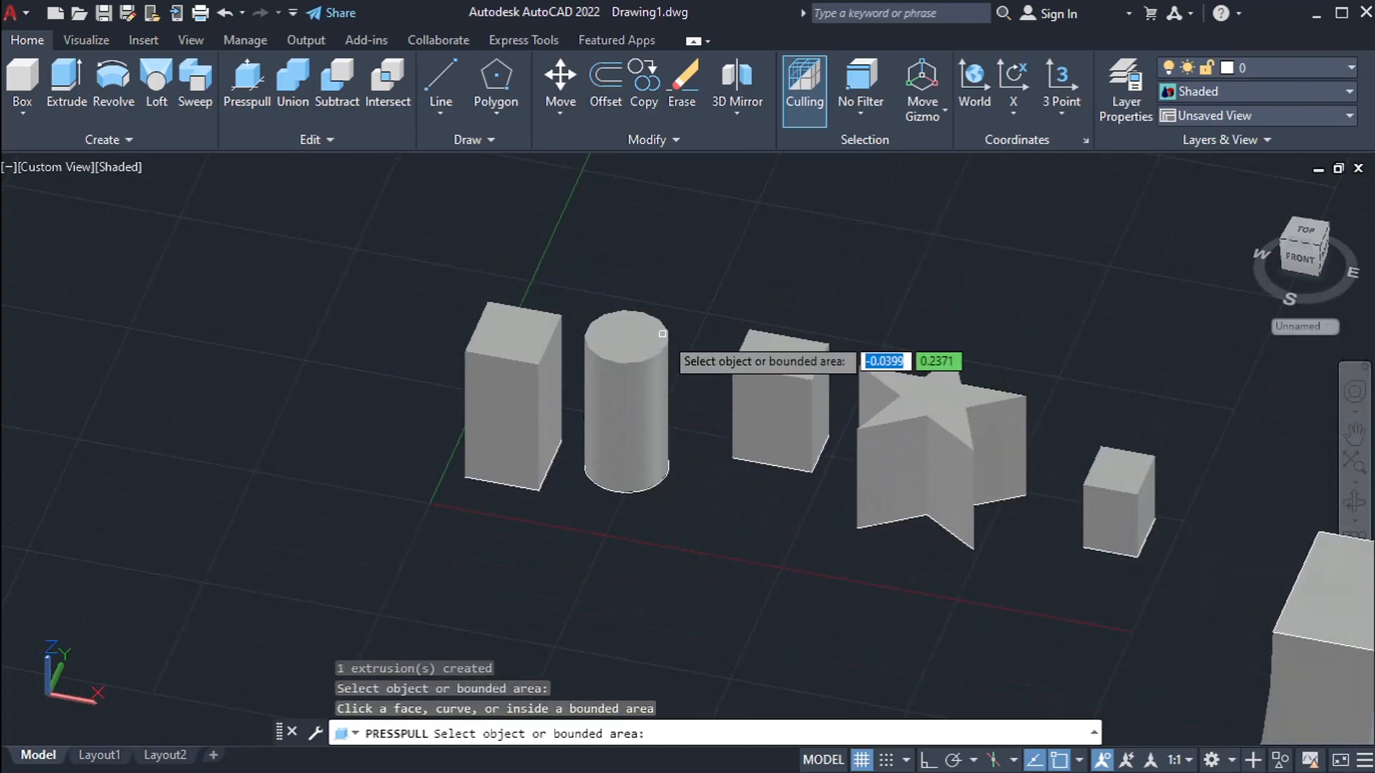
{"action": "scroll", "coordinate": [652, 333], "scroll_direction": "up", "scroll_amount": 3}
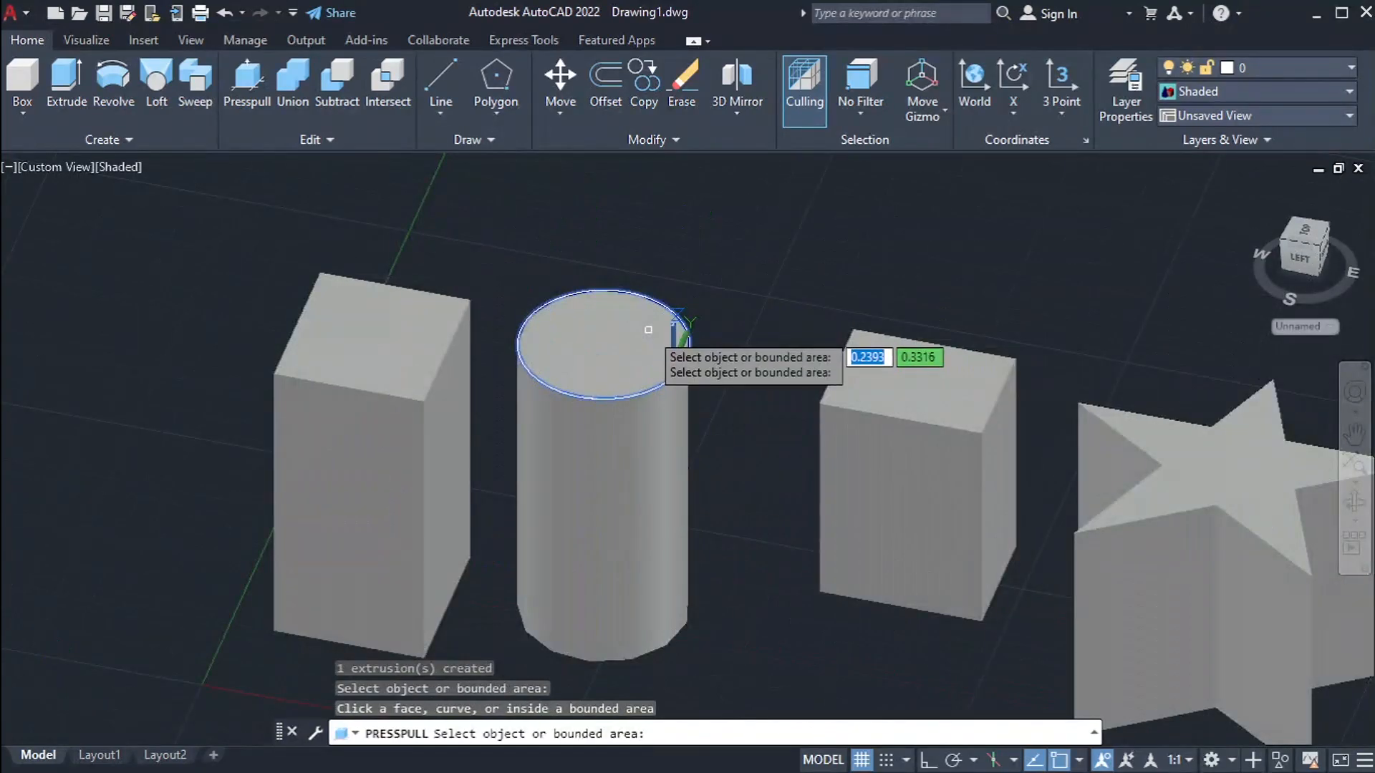
{"action": "left_click", "coordinate": [648, 329]}
{"action": "left_click", "coordinate": [690, 267]}
Presspull the upper face of the star-shaped solid upward to make the star taller.
{"action": "scroll", "coordinate": [835, 470], "scroll_direction": "up", "scroll_amount": 4}
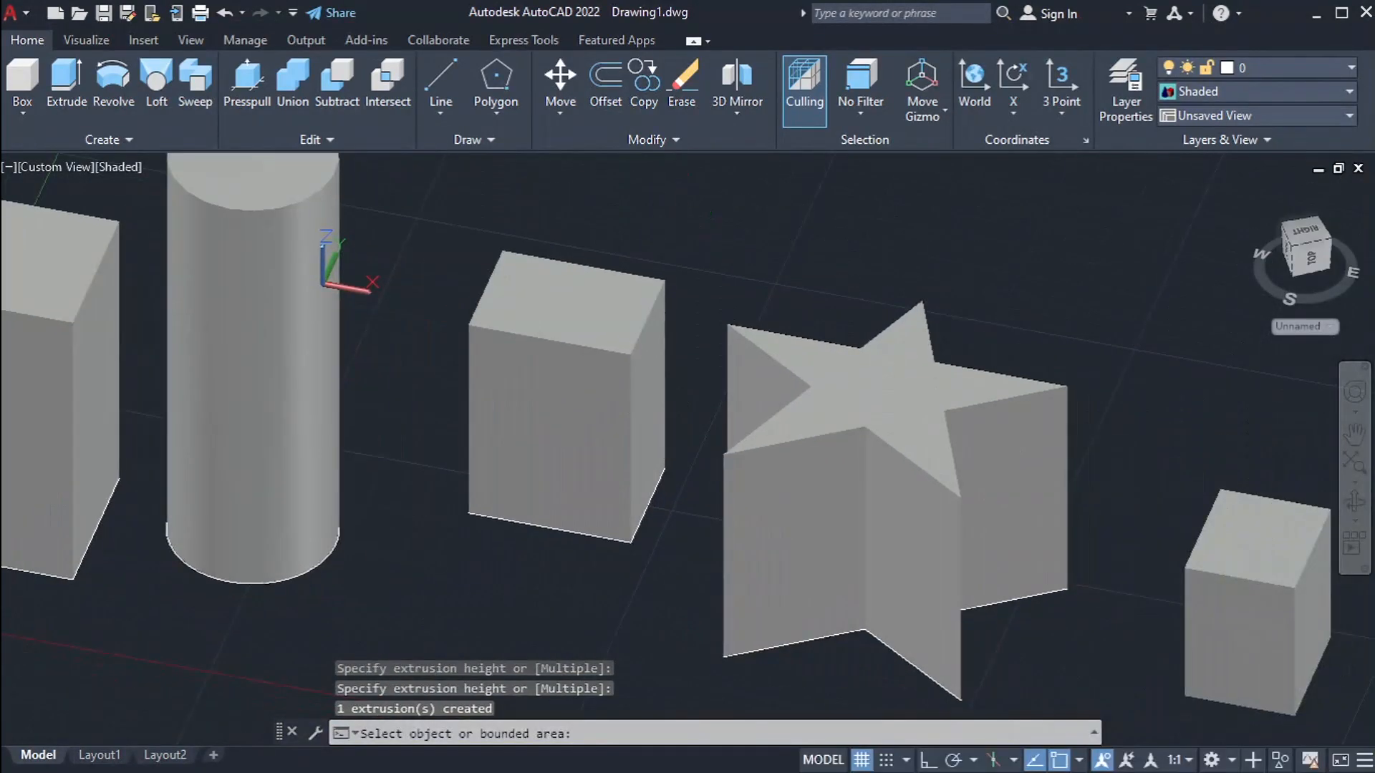
{"action": "left_click", "coordinate": [865, 375]}
{"action": "left_click", "coordinate": [731, 263]}
Presspull the lower end face of the bent swept pipe downward to lengthen the pipe with a straight section.
{"action": "scroll", "coordinate": [625, 273], "scroll_direction": "down", "scroll_amount": 4}
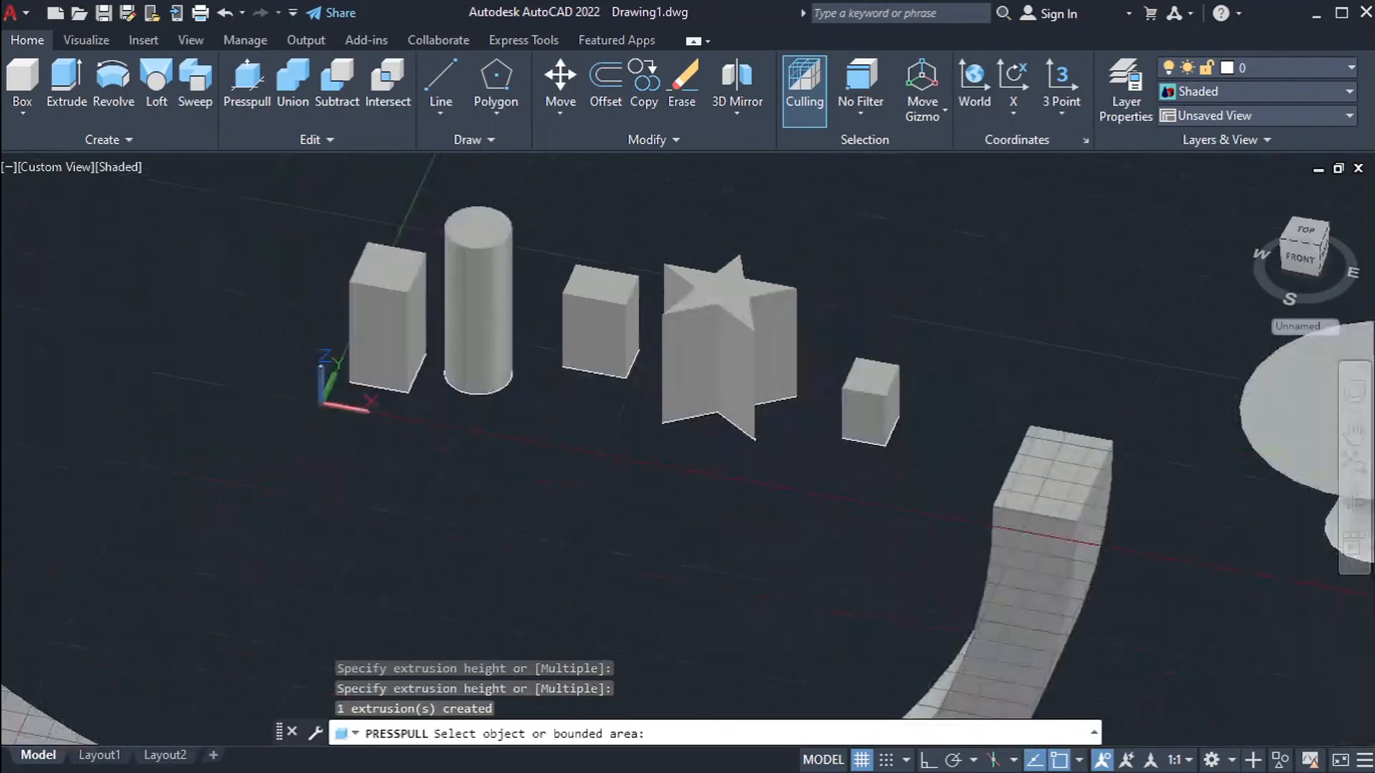
{"action": "middle_click_drag", "start_coordinate": [935, 439], "coordinate": [289, 329]}
{"action": "middle_click_drag", "start_coordinate": [994, 506], "coordinate": [406, 328]}
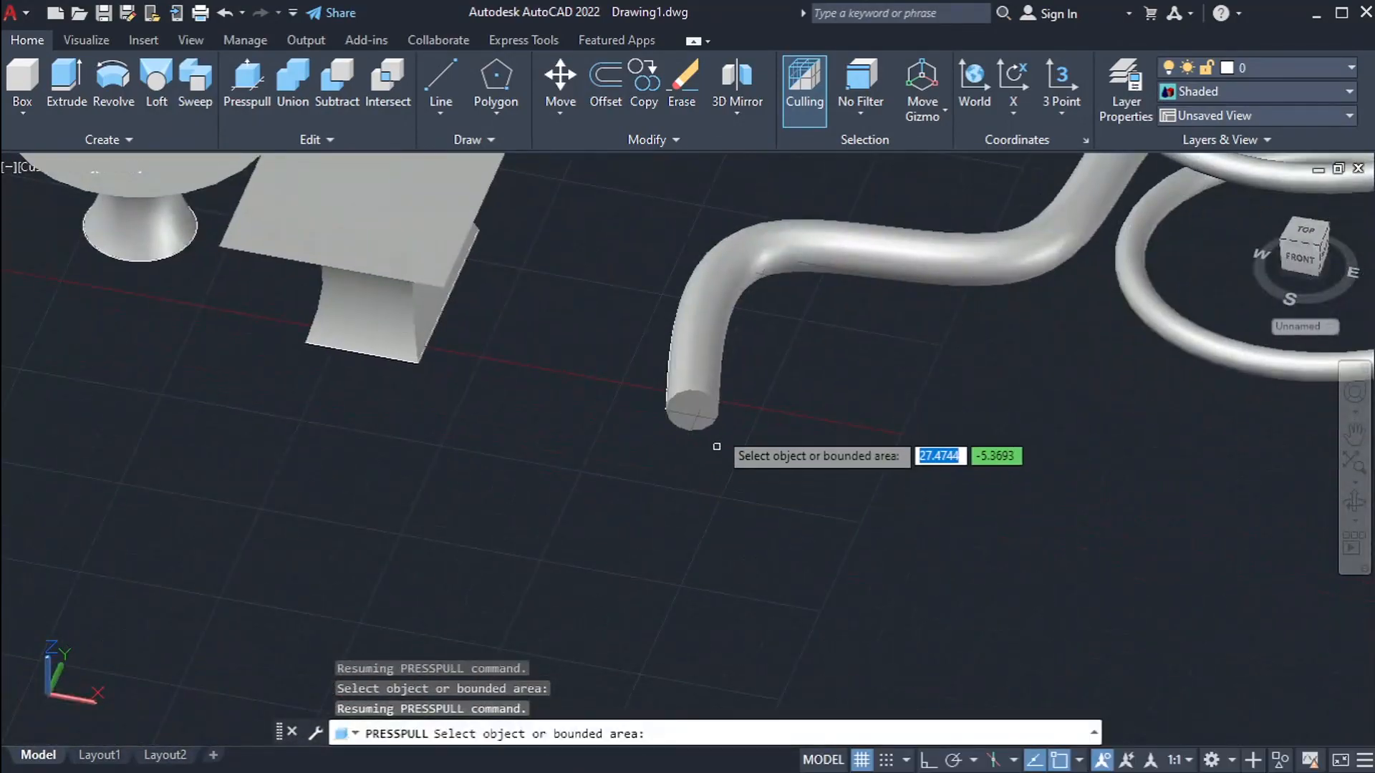
{"action": "left_click", "coordinate": [691, 409]}
{"action": "scroll", "coordinate": [692, 408], "scroll_direction": "down", "scroll_amount": 4}
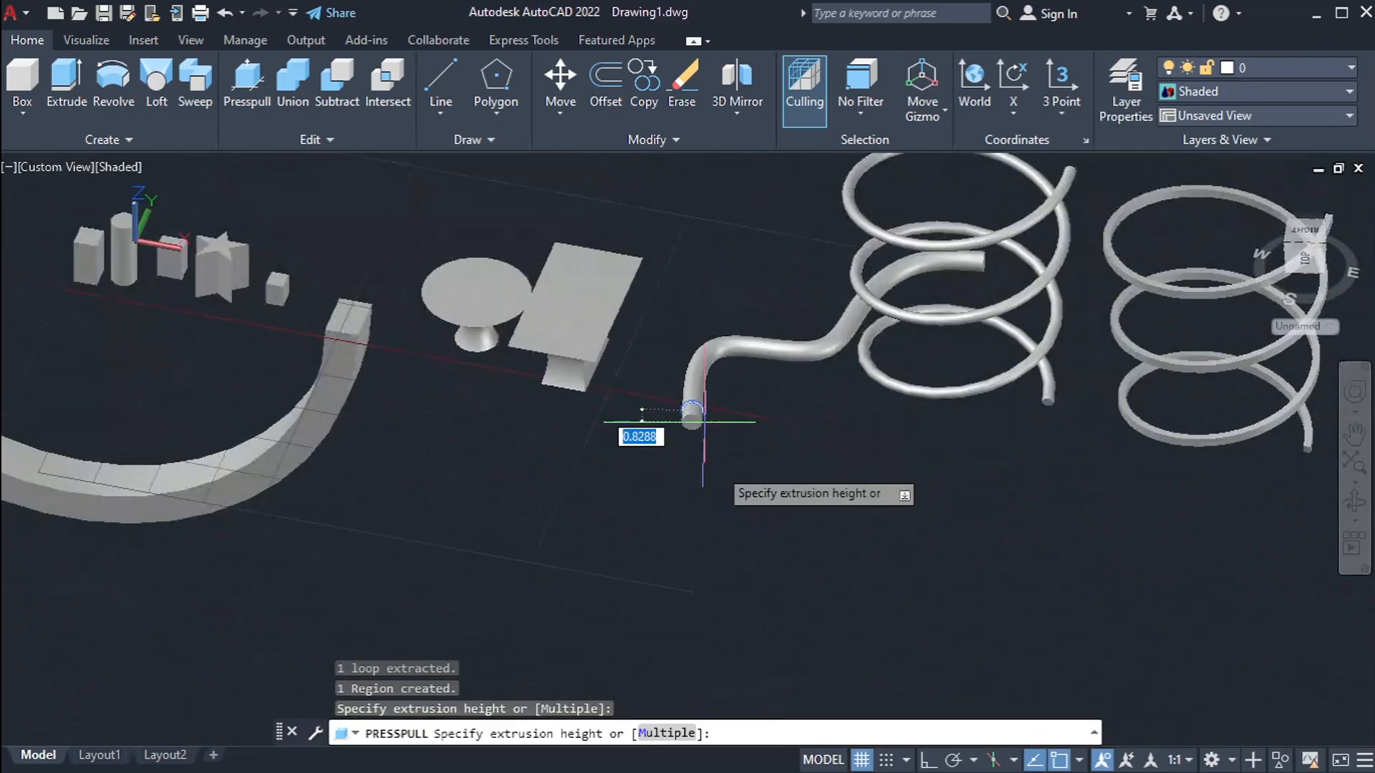
{"action": "left_click", "coordinate": [761, 563]}
{"action": "scroll", "coordinate": [757, 555], "scroll_direction": "up", "scroll_amount": 6}
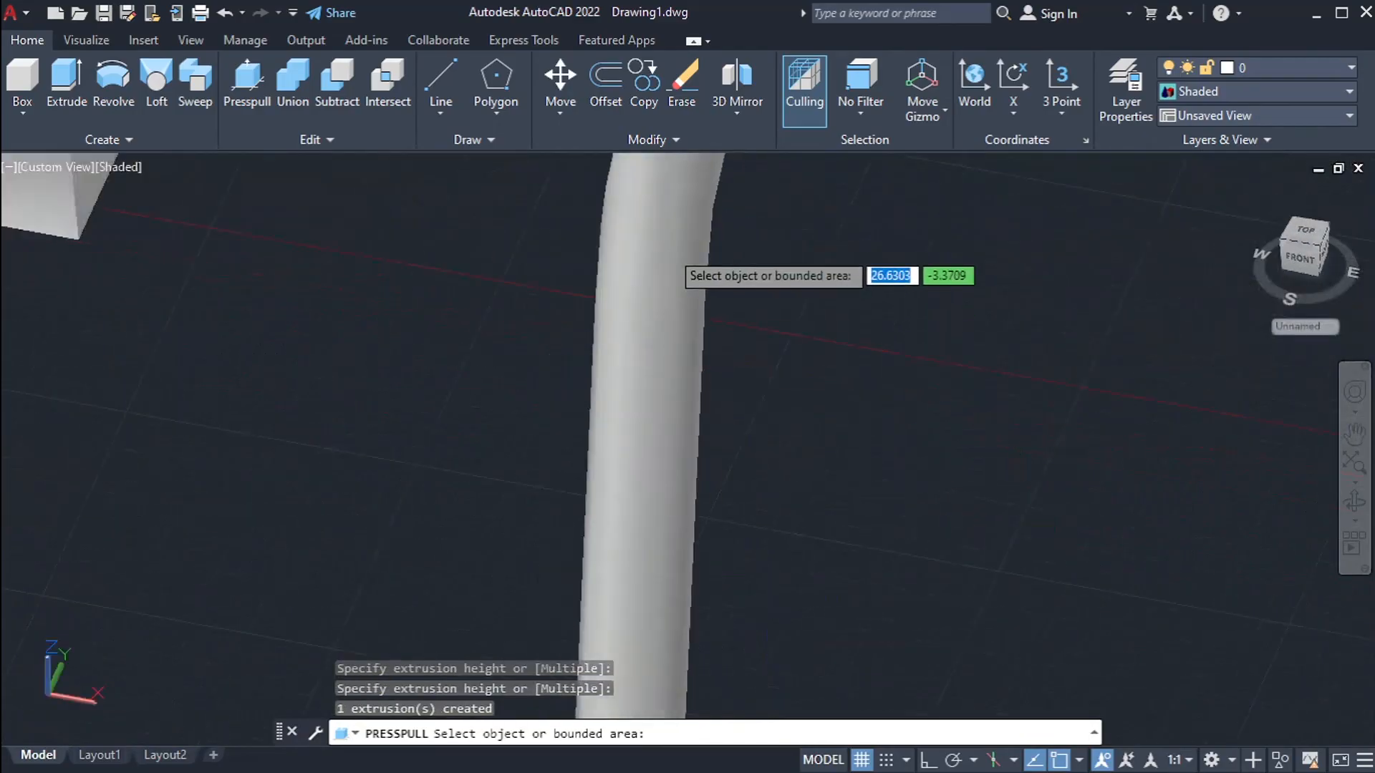
Presspull the lower end face of the round-wire spring downward to form a long straight leg.
{"action": "scroll", "coordinate": [672, 256], "scroll_direction": "down", "scroll_amount": 6}
{"action": "middle_click_drag", "start_coordinate": [790, 237], "coordinate": [682, 299]}
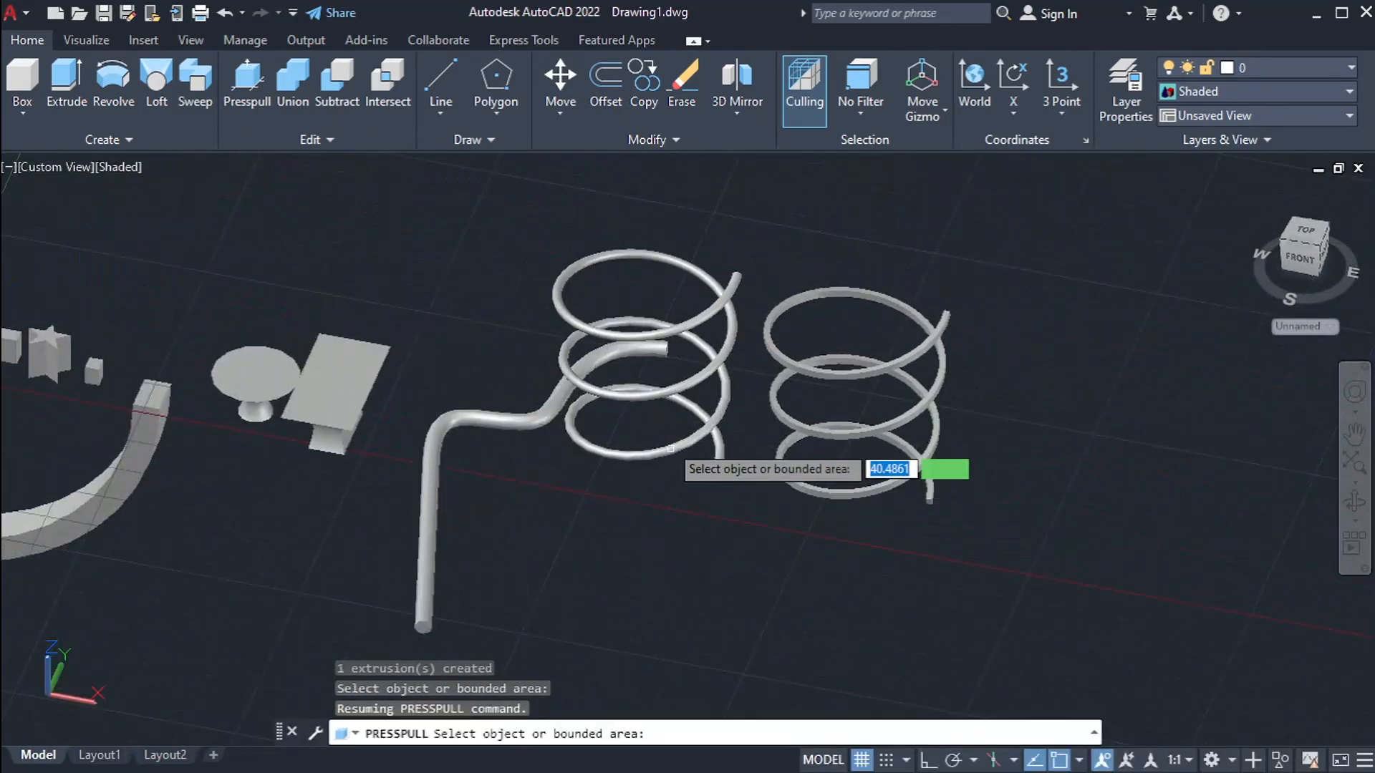
{"action": "scroll", "coordinate": [671, 449], "scroll_direction": "up", "scroll_amount": 2}
{"action": "scroll", "coordinate": [781, 475], "scroll_direction": "up", "scroll_amount": 5}
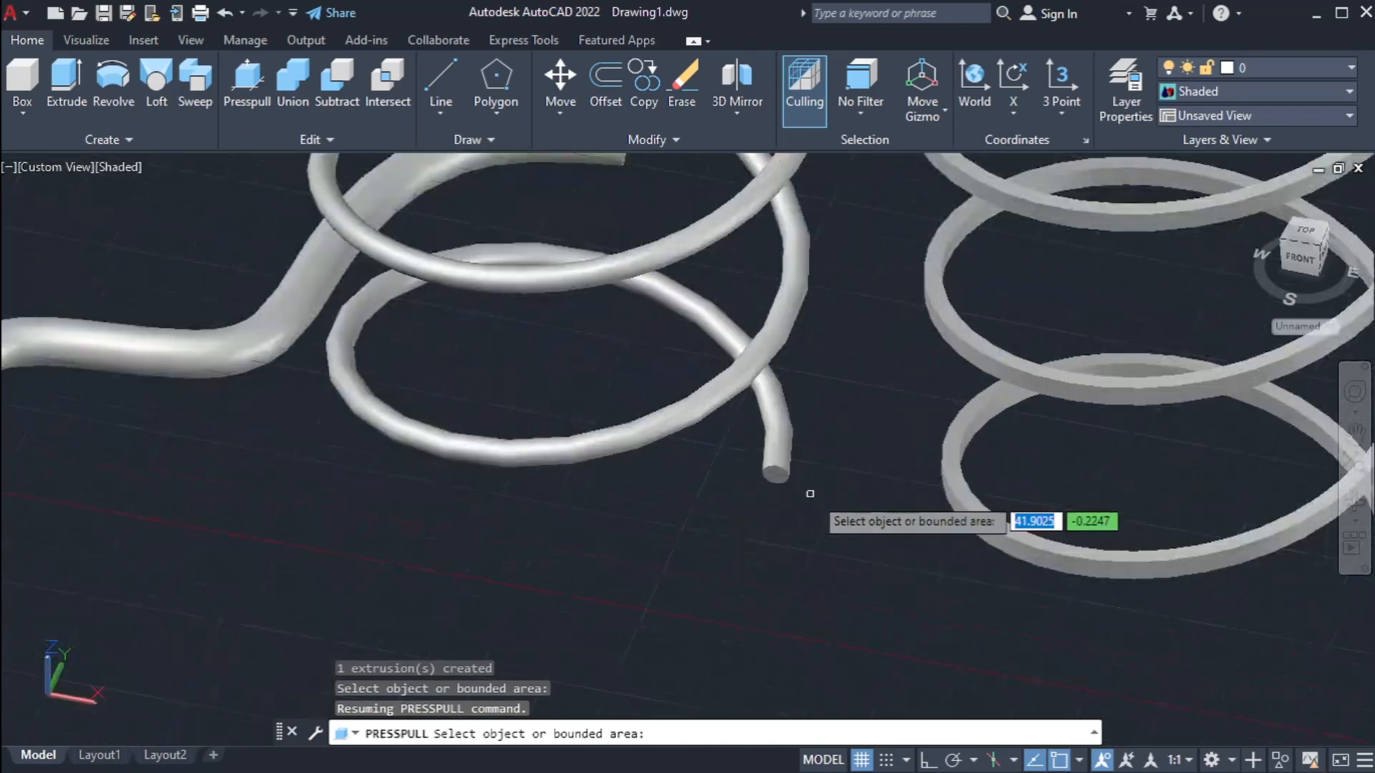
{"action": "left_click", "coordinate": [776, 475]}
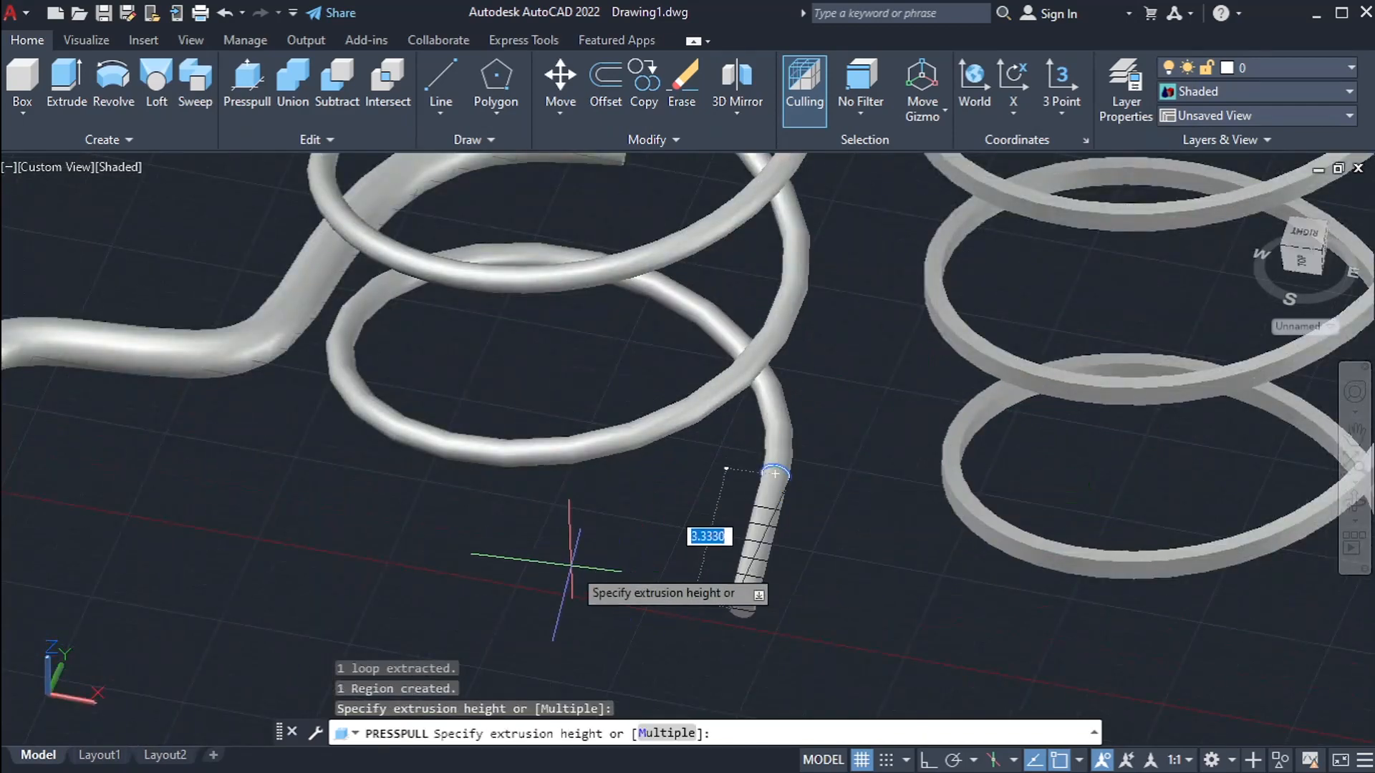
{"action": "scroll", "coordinate": [716, 566], "scroll_direction": "down", "scroll_amount": 5}
{"action": "scroll", "coordinate": [562, 573], "scroll_direction": "up", "scroll_amount": 2}
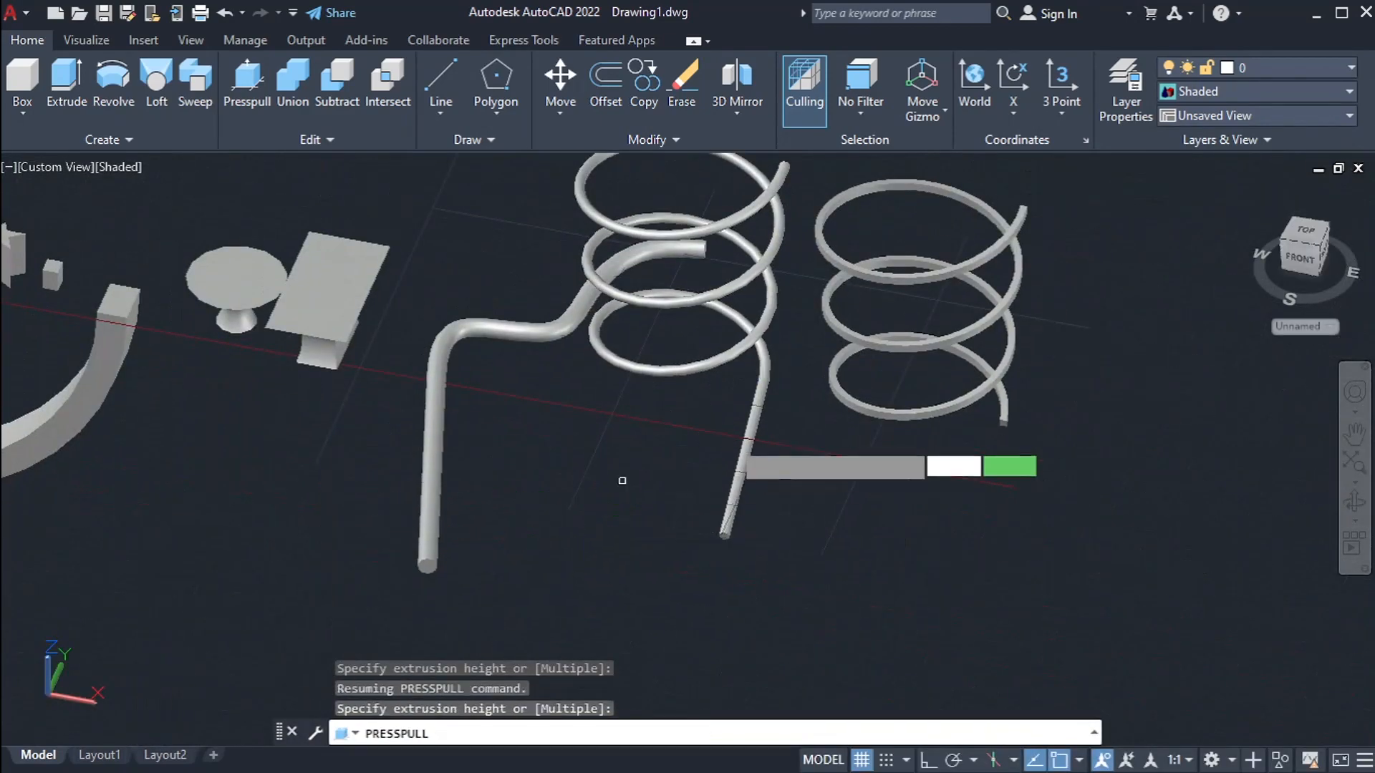
{"action": "left_click", "coordinate": [770, 397]}
{"action": "scroll", "coordinate": [771, 377], "scroll_direction": "up", "scroll_amount": 6}
{"action": "scroll", "coordinate": [1074, 475], "scroll_direction": "down", "scroll_amount": 5}
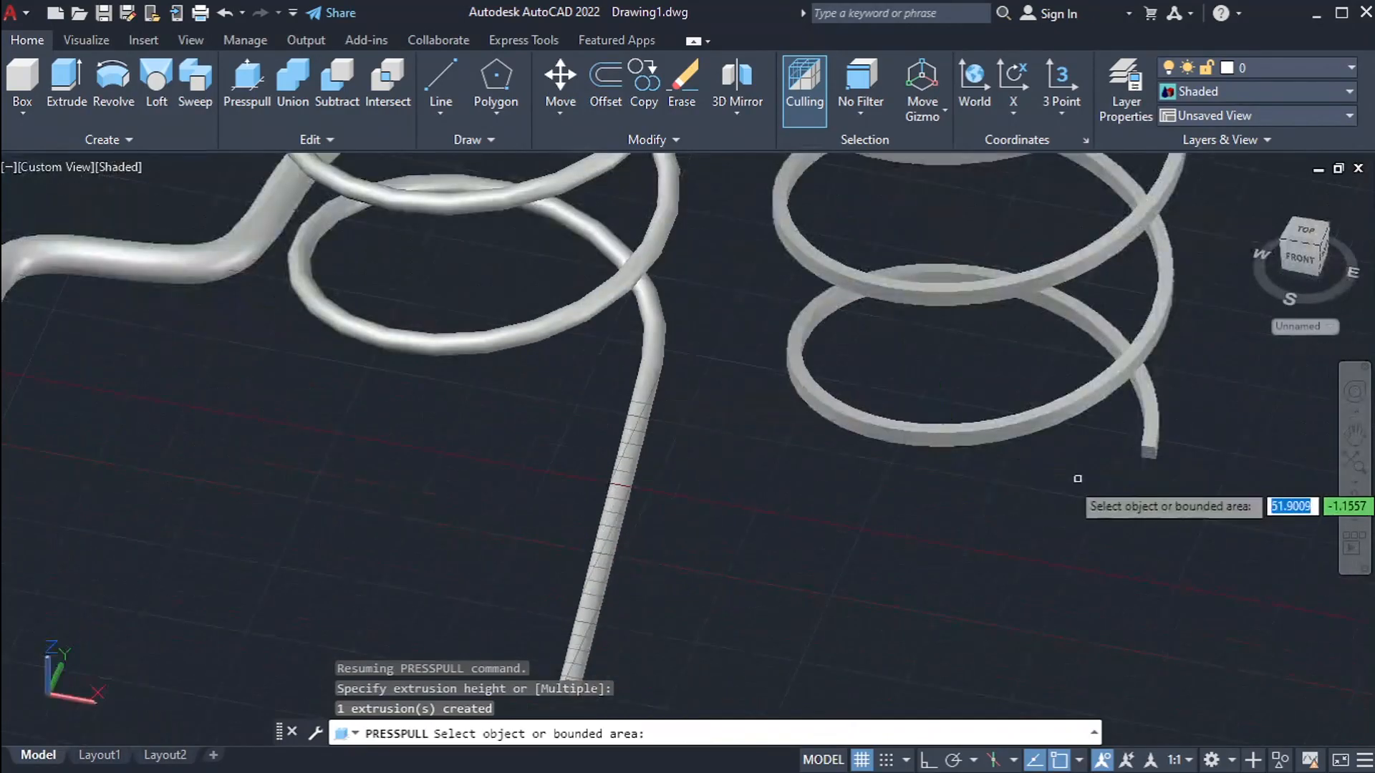
Presspull the lower end face of the square-wire spring downward into a straight leg and finish Presspull.
{"action": "scroll", "coordinate": [1160, 451], "scroll_direction": "up", "scroll_amount": 4}
{"action": "left_click", "coordinate": [1168, 435]}
{"action": "scroll", "coordinate": [1167, 435], "scroll_direction": "down", "scroll_amount": 4}
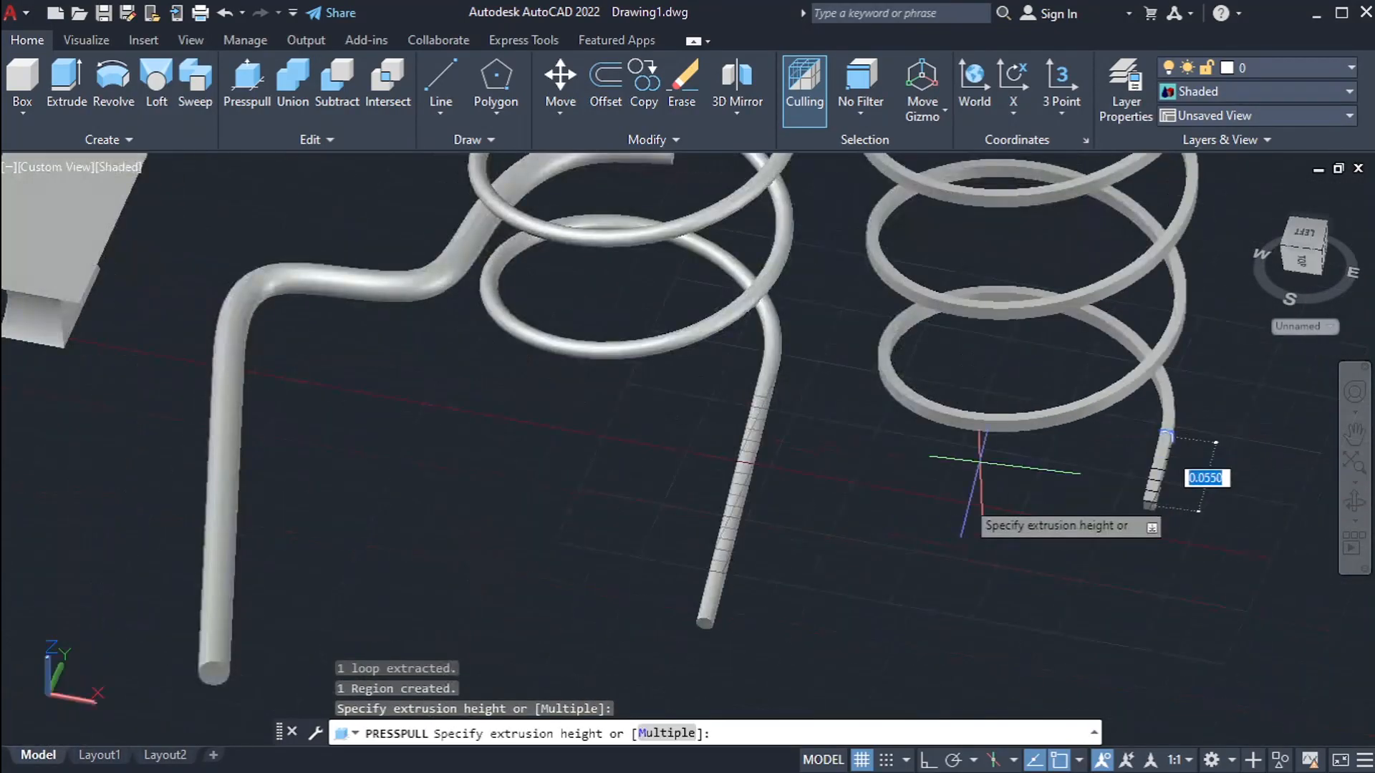
{"action": "left_click", "coordinate": [946, 534]}
{"action": "middle_click_drag", "start_coordinate": [1016, 528], "coordinate": [755, 441]}
{"action": "key", "text": "Return"}
{"action": "scroll", "coordinate": [782, 395], "scroll_direction": "down", "scroll_amount": 4}
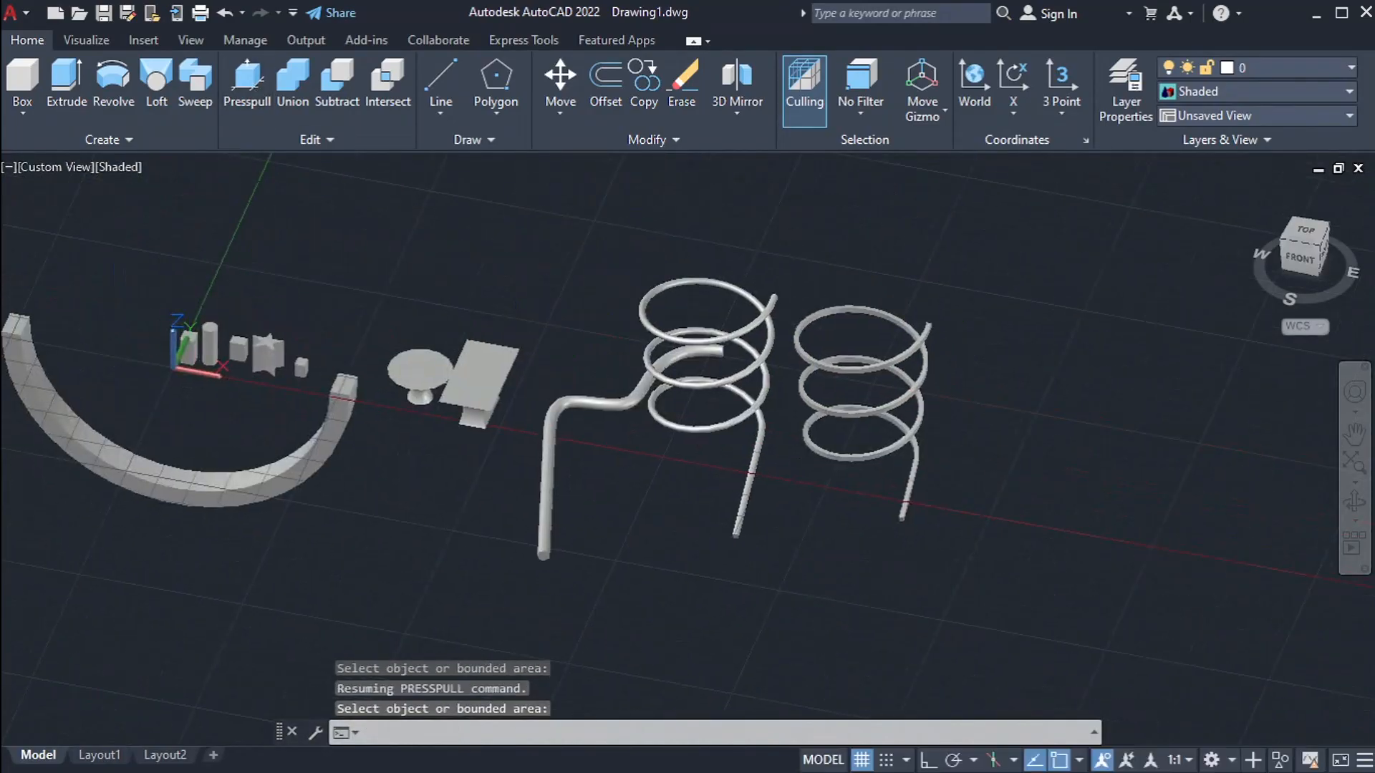
In the top view, move the first box near the origin along Y to the free area beyond the curved solid.
{"action": "middle_click_drag", "start_coordinate": [431, 397], "coordinate": [731, 511]}
{"action": "scroll", "coordinate": [415, 390], "scroll_direction": "up", "scroll_amount": 6}
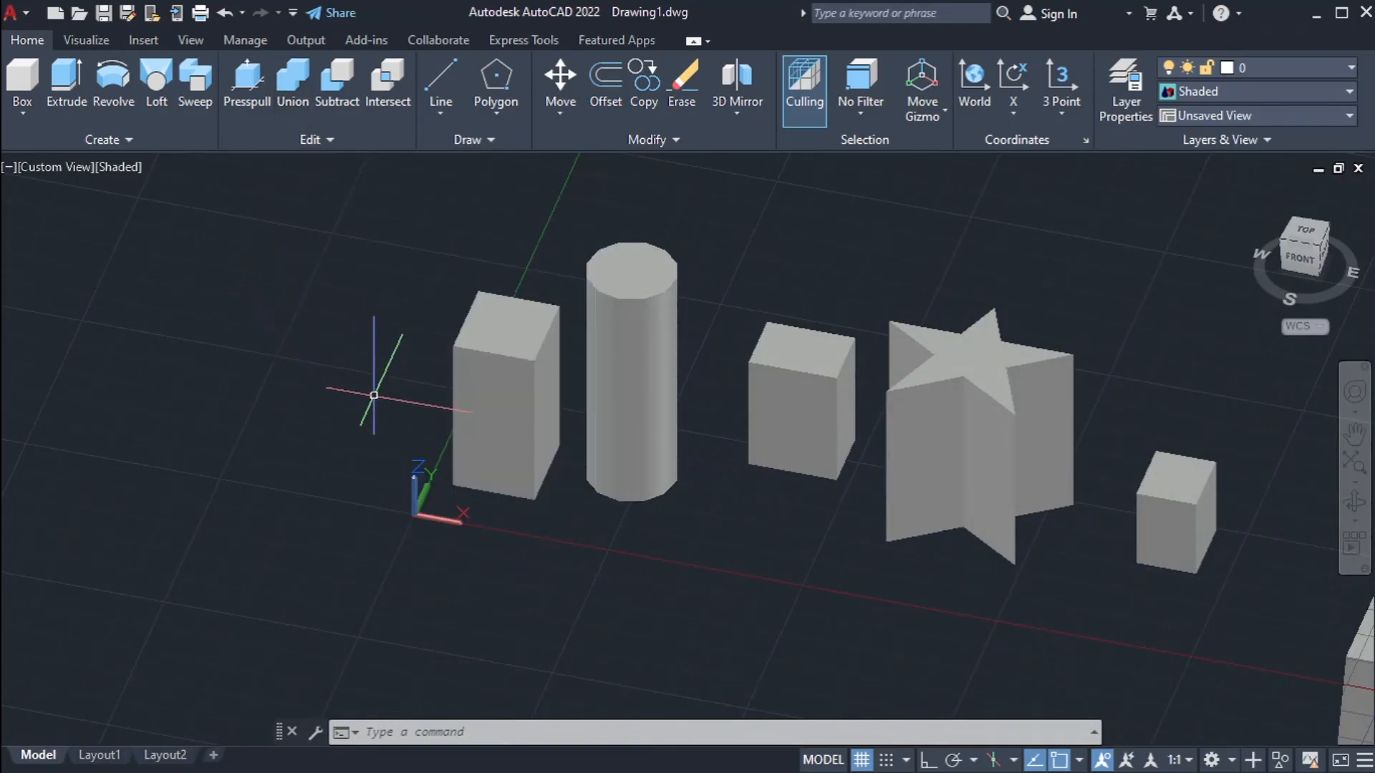
{"action": "scroll", "coordinate": [403, 389], "scroll_direction": "up", "scroll_amount": 3}
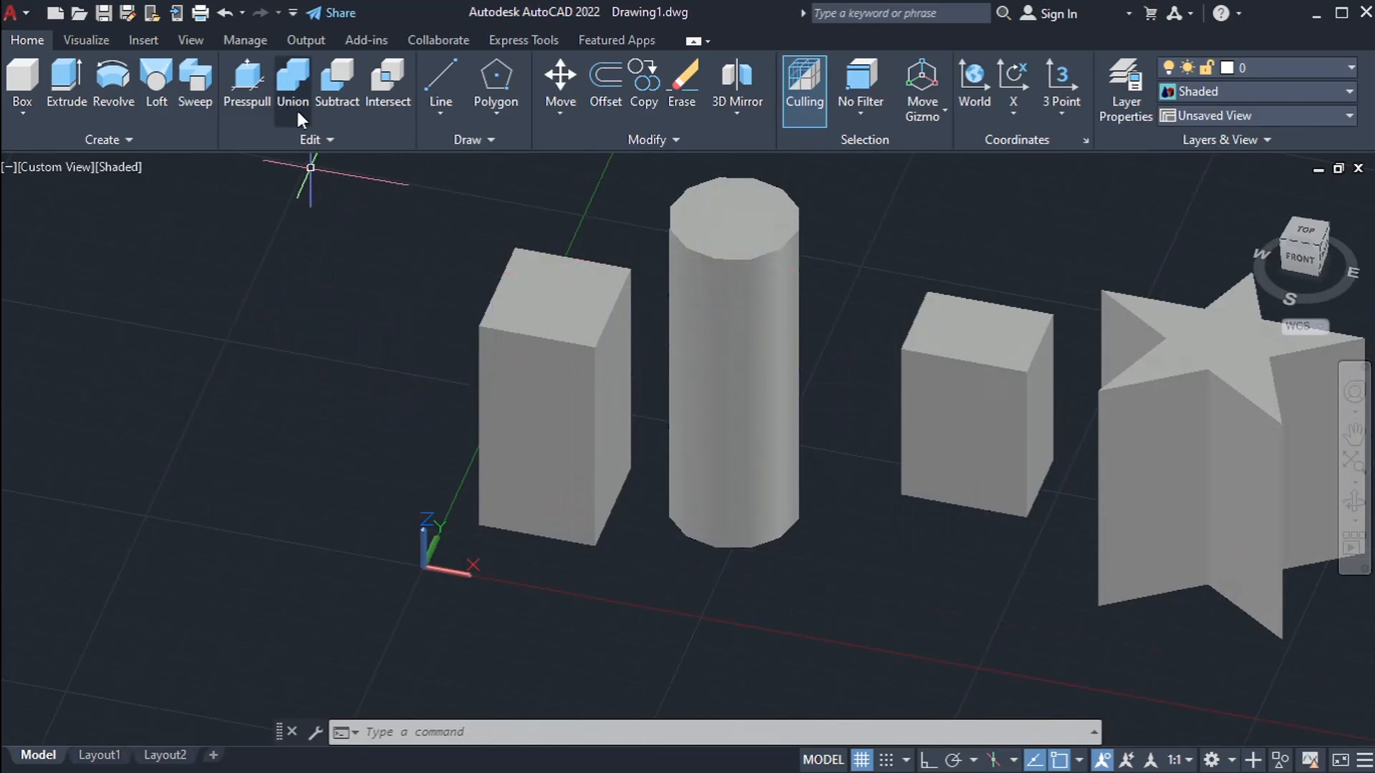
{"action": "left_click", "coordinate": [598, 265]}
{"action": "left_click", "coordinate": [1312, 233]}
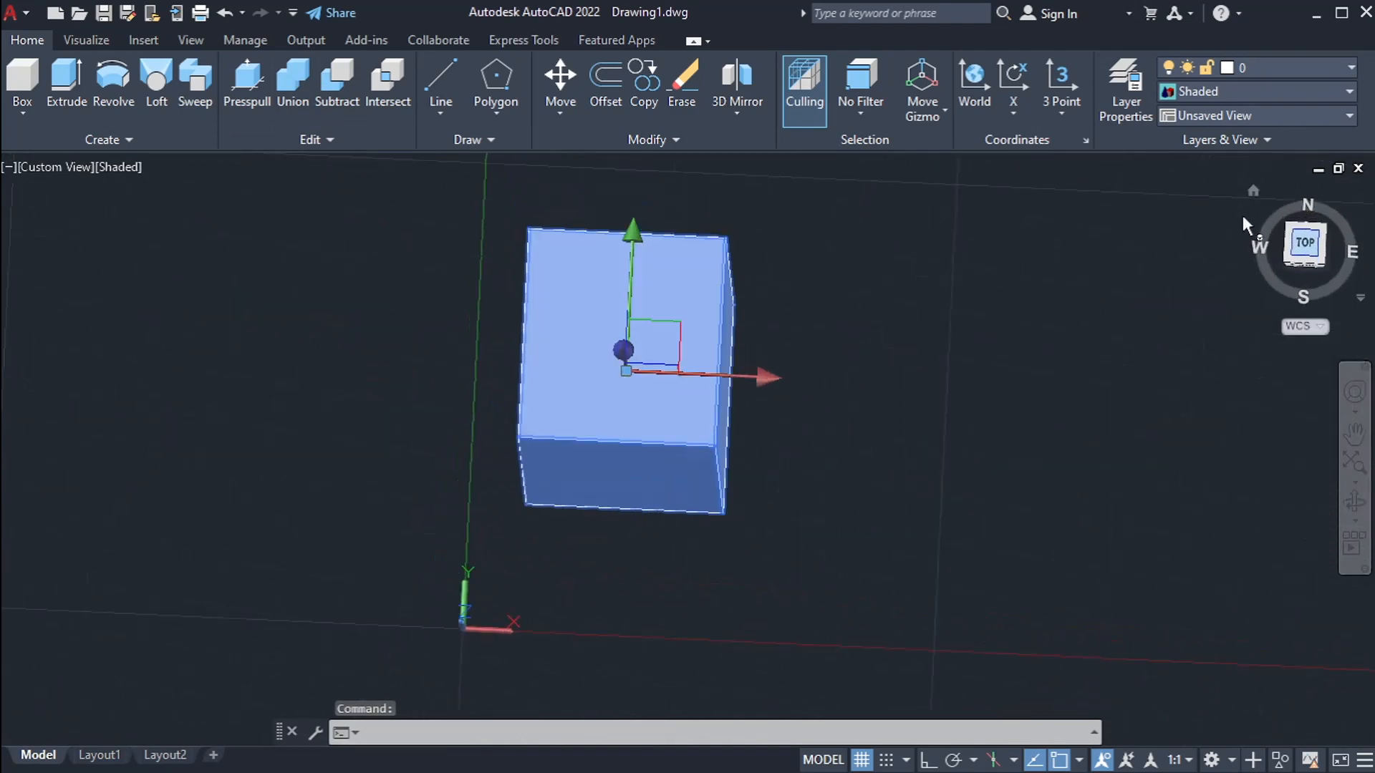
{"action": "type", "text": "M"}
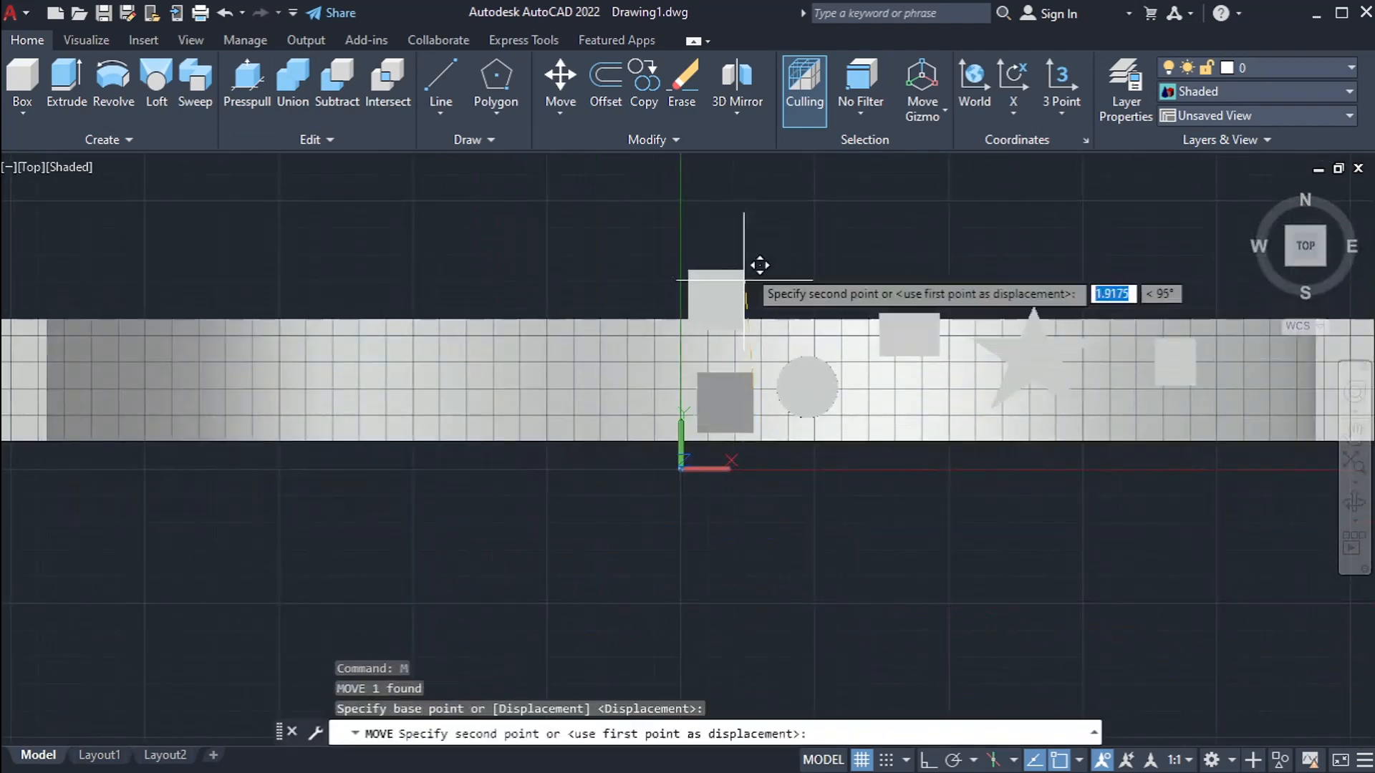
{"action": "left_click", "coordinate": [761, 208]}
{"action": "scroll", "coordinate": [629, 423], "scroll_direction": "down", "scroll_amount": 2}
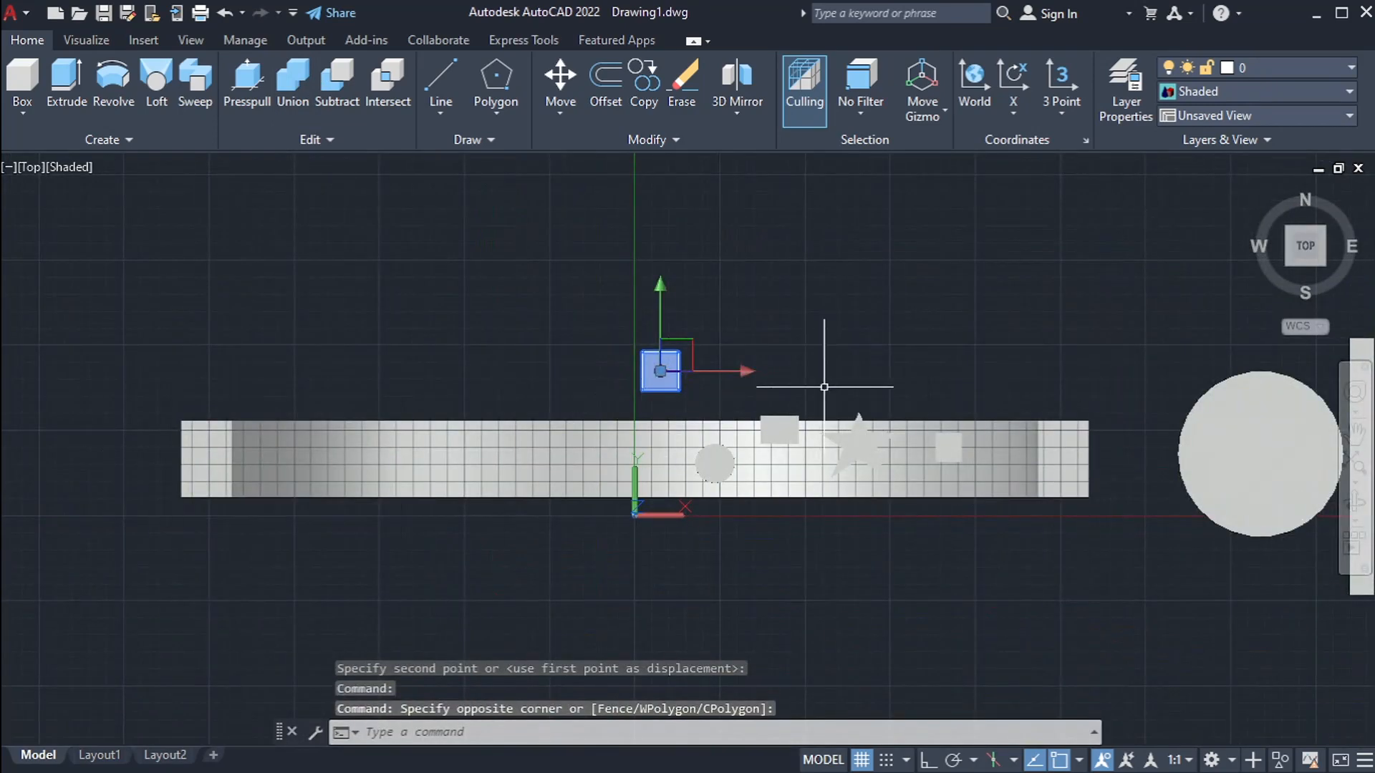
Copy the moved box twice so that the copies overlap its two rear corners, one on each side.
{"action": "scroll", "coordinate": [716, 358], "scroll_direction": "up", "scroll_amount": 3}
{"action": "type", "text": "co"}
{"action": "key", "text": "Return"}
{"action": "left_click", "coordinate": [863, 438]}
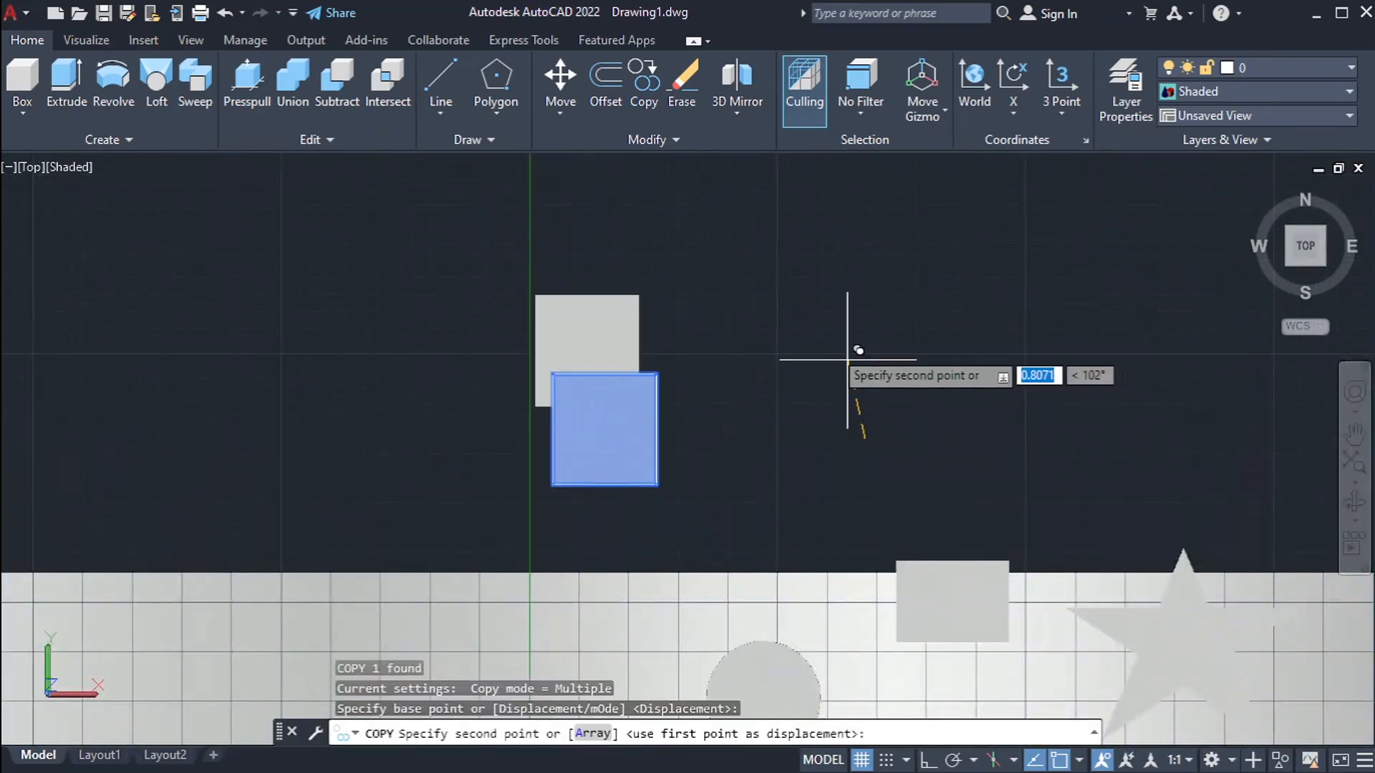
{"action": "left_click", "coordinate": [772, 339]}
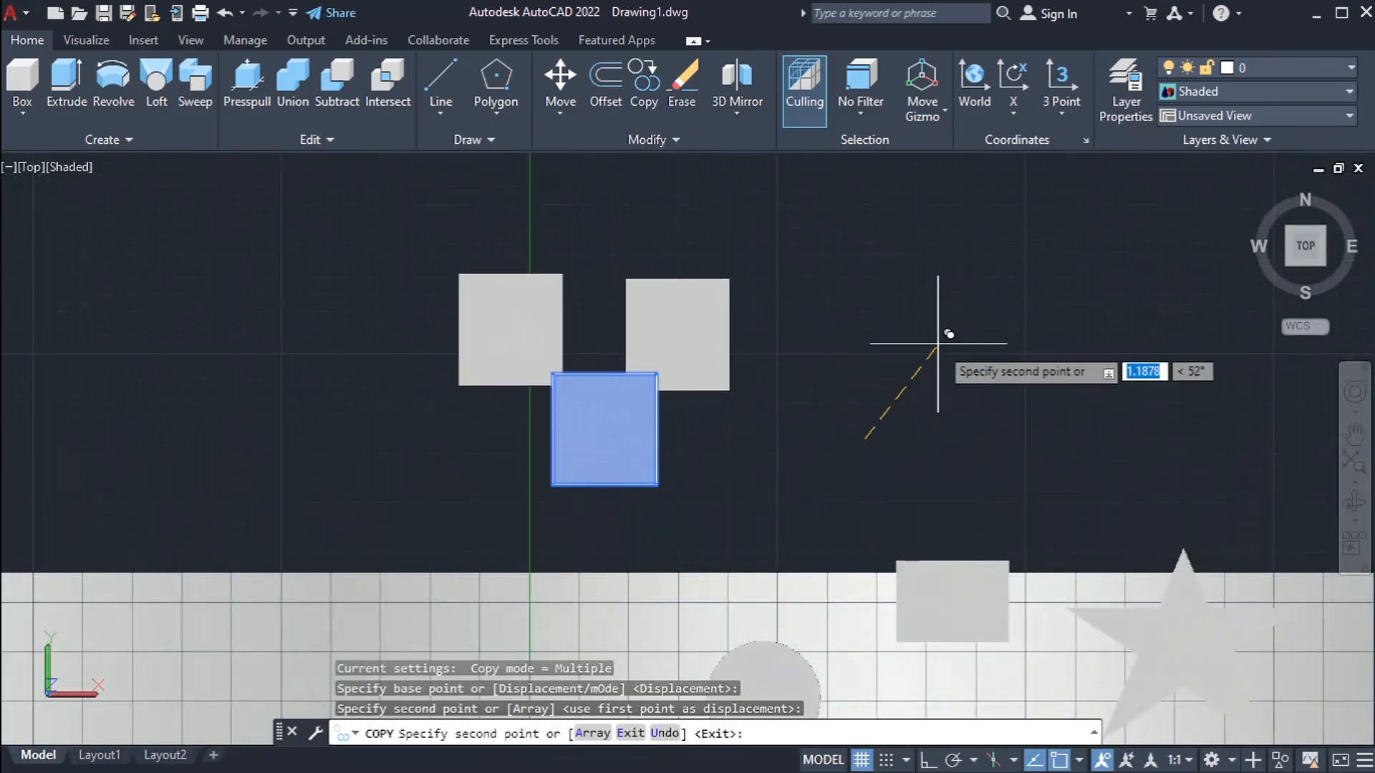
{"action": "key", "text": "Escape"}
{"action": "key", "text": "Escape"}
{"action": "middle_click_drag", "start_coordinate": [814, 476], "coordinate": [856, 433], "text": "shift"}
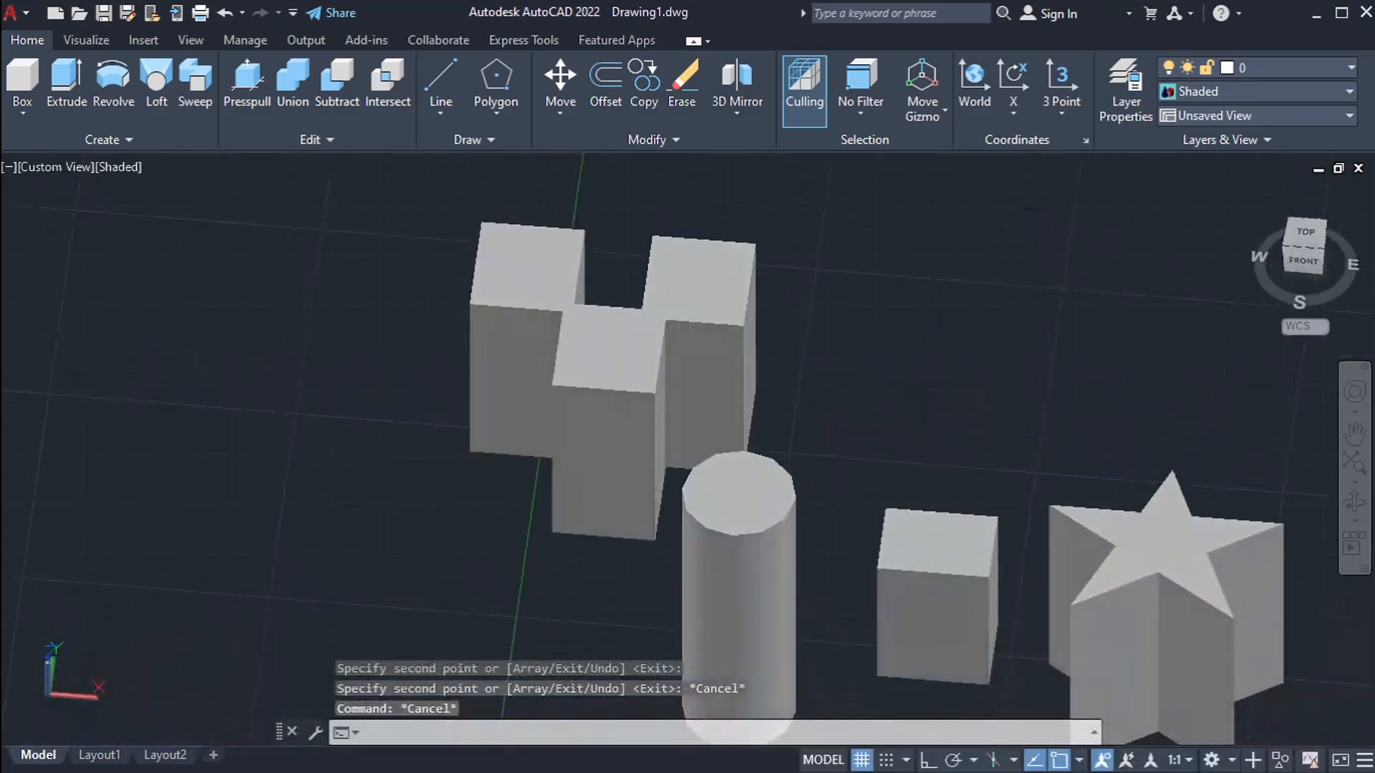
Select the three overlapping boxes and check in their properties how many solids they are.
{"action": "scroll", "coordinate": [727, 331], "scroll_direction": "up", "scroll_amount": 2}
{"action": "left_click", "coordinate": [904, 301]}
{"action": "left_click", "coordinate": [382, 374]}
{"action": "key", "text": "ctrl+1"}
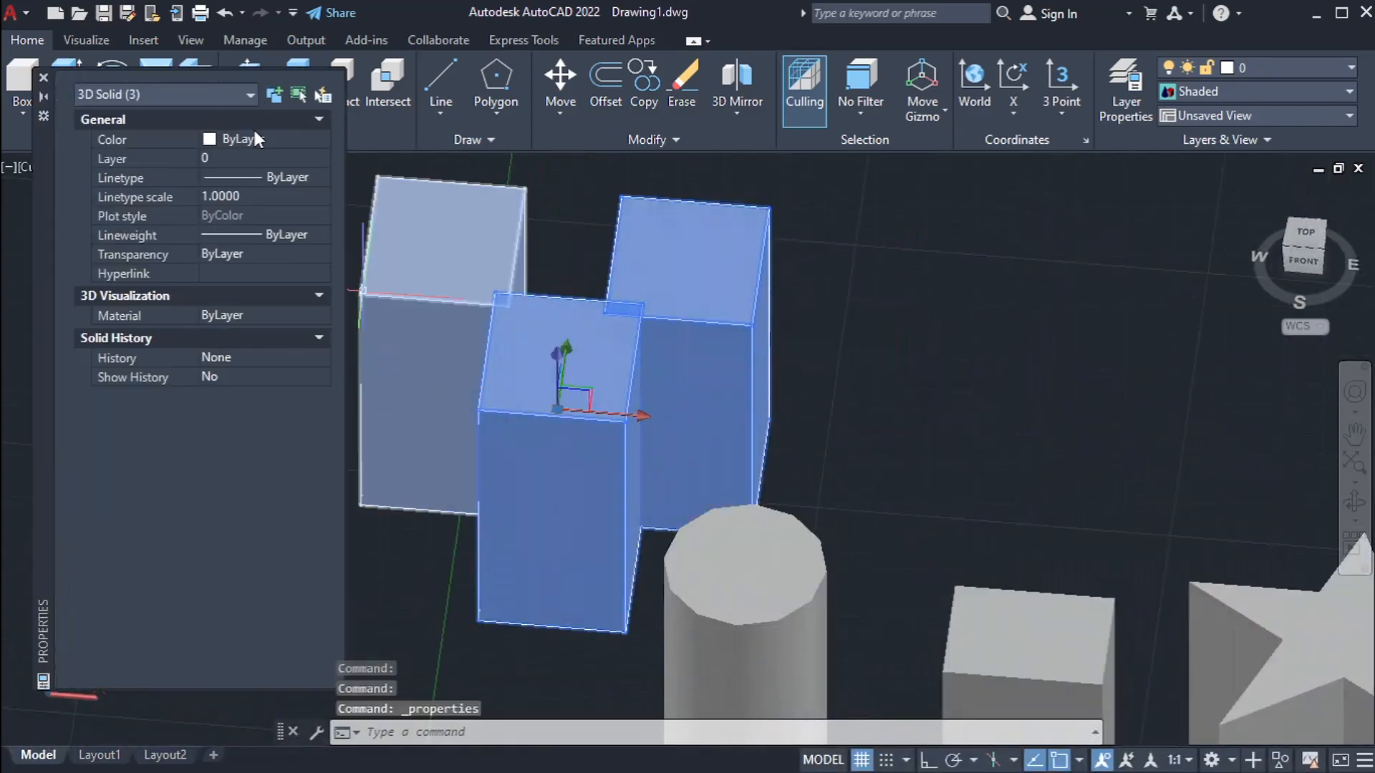
{"action": "key", "text": "ctrl+1"}
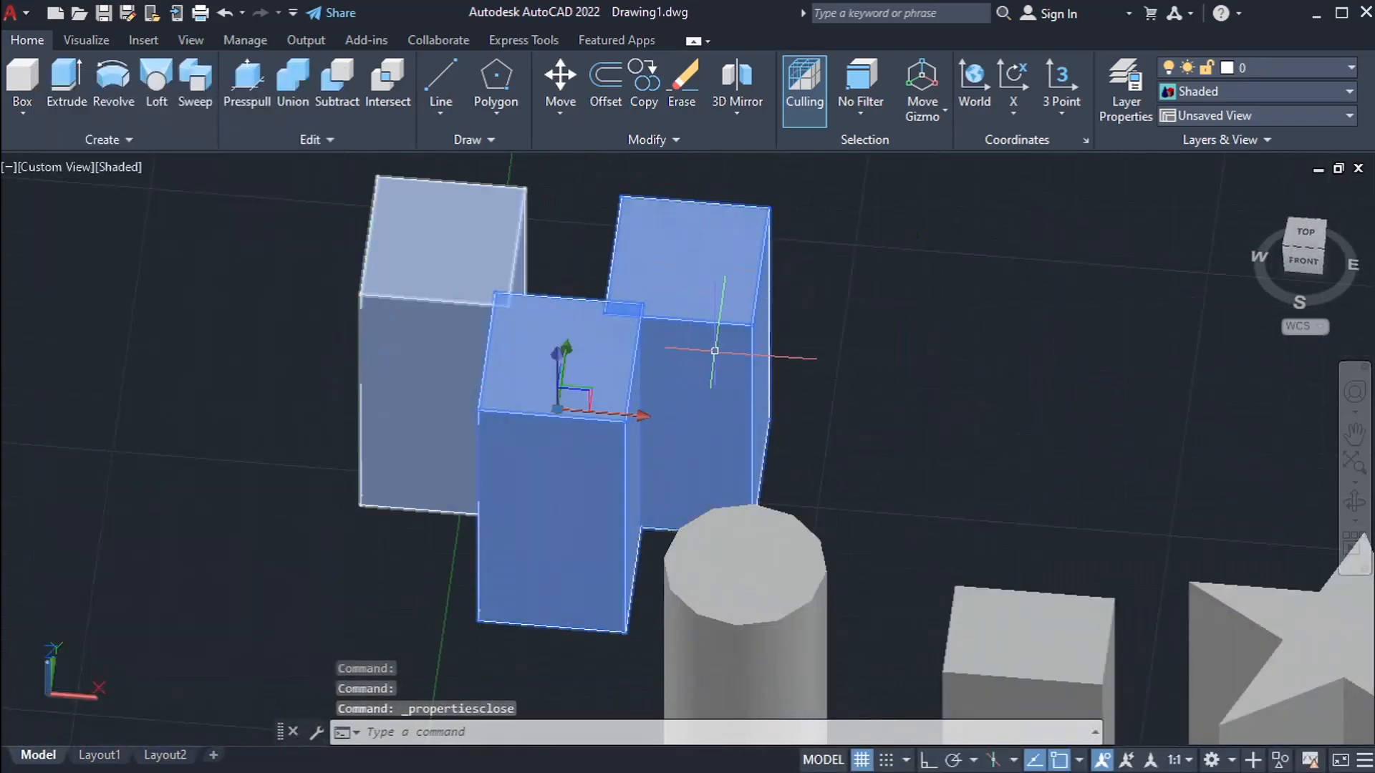
{"action": "key", "text": "Escape"}
{"action": "key", "text": "Escape"}
Unite the three overlapping boxes into a single solid with Union.
{"action": "left_click", "coordinate": [299, 102]}
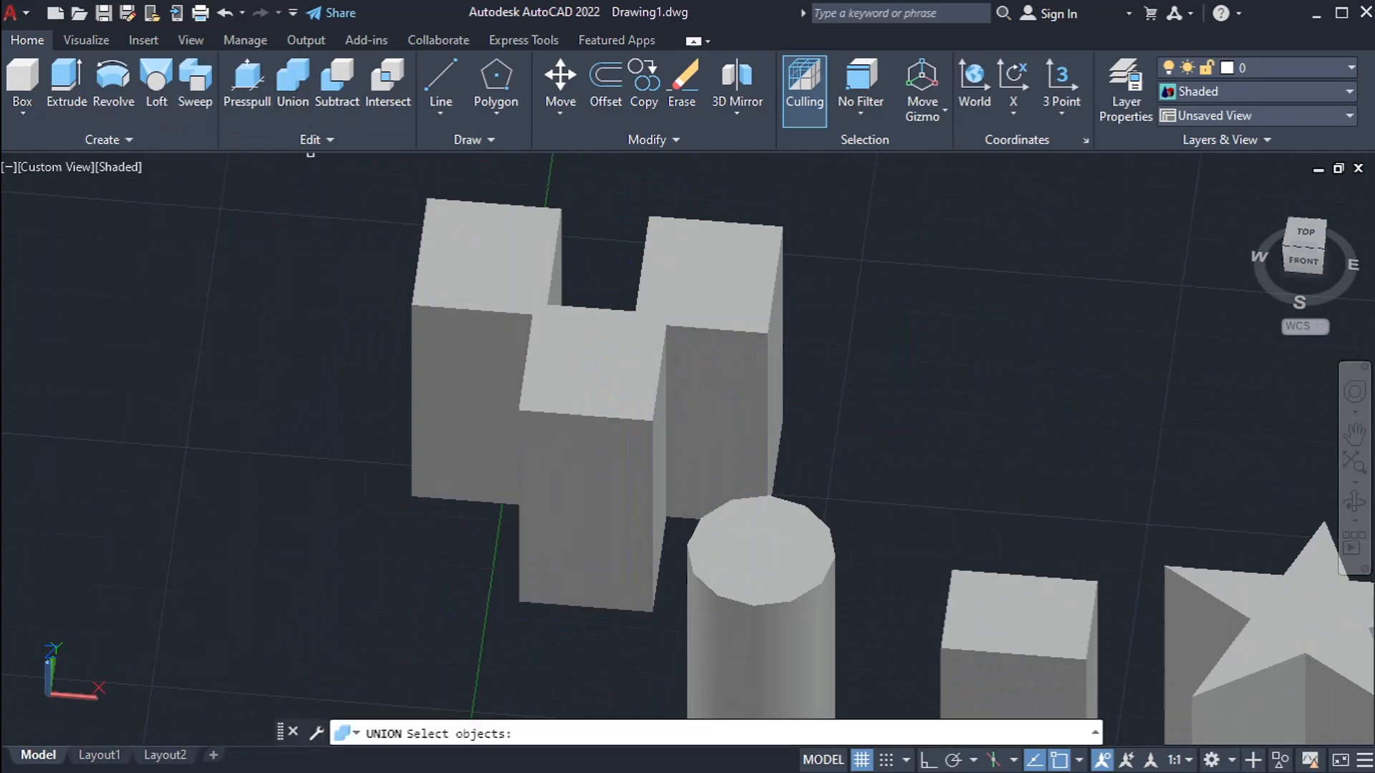
{"action": "left_click", "coordinate": [953, 209]}
{"action": "left_click", "coordinate": [376, 336]}
{"action": "key", "text": "Return"}
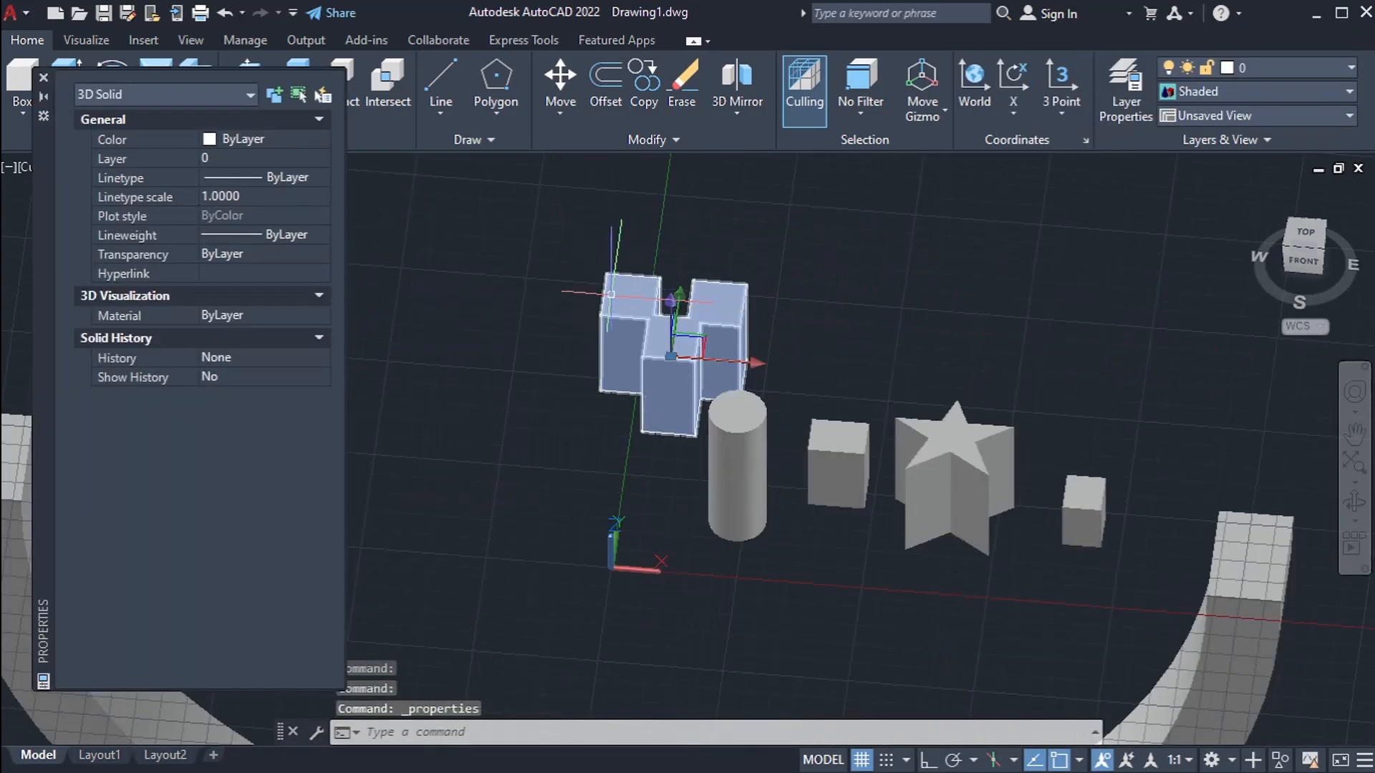
Check the properties of the solid united from the three boxes and undo that union.
{"action": "scroll", "coordinate": [573, 281], "scroll_direction": "up", "scroll_amount": 2}
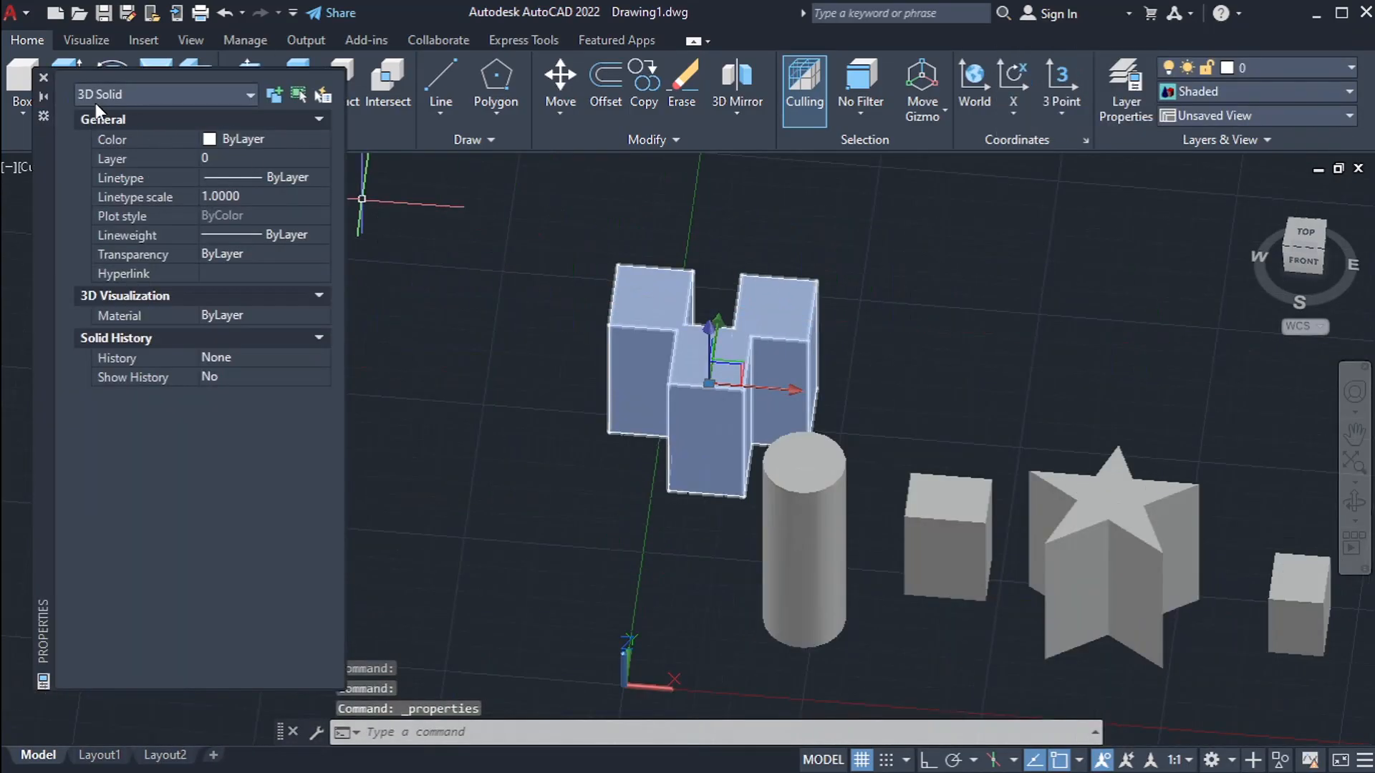
{"action": "scroll", "coordinate": [844, 330], "scroll_direction": "up", "scroll_amount": 2}
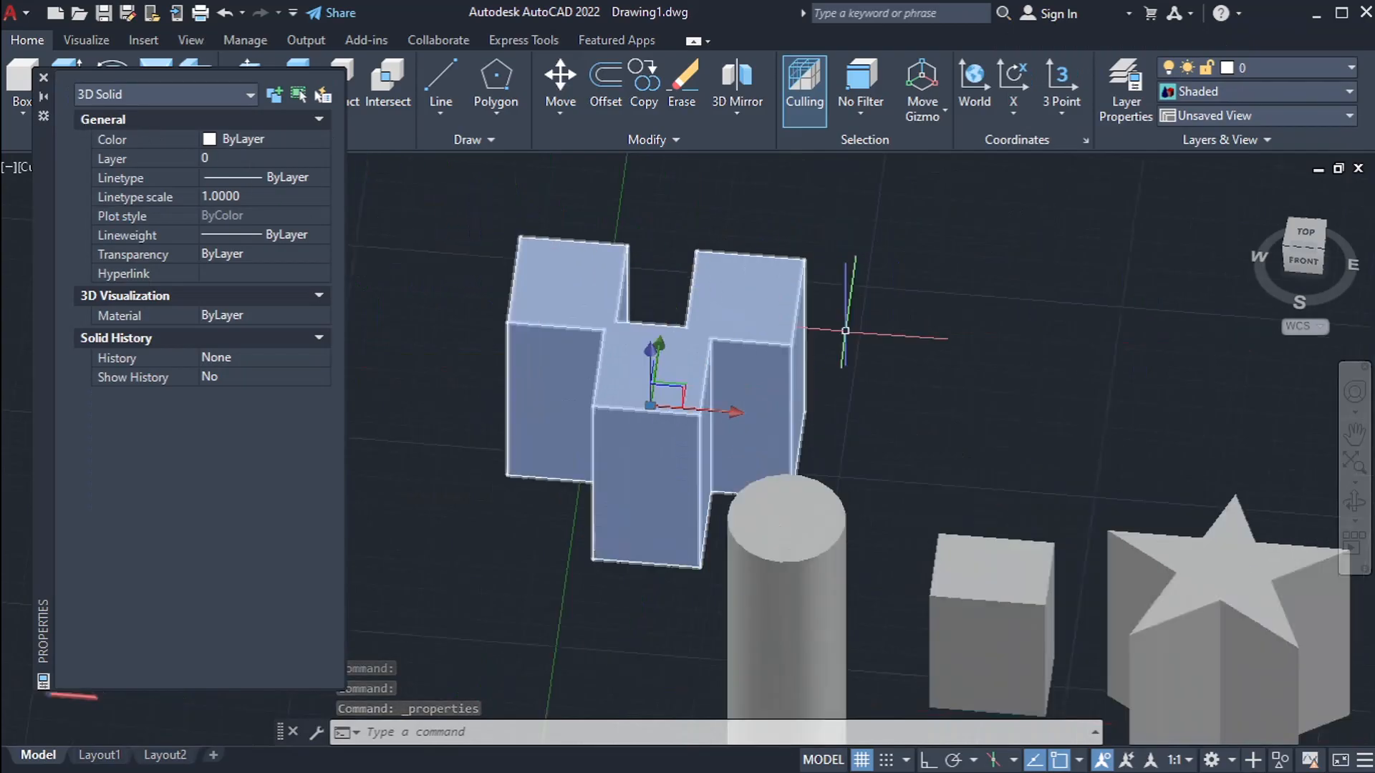
{"action": "key", "text": "ctrl+1"}
{"action": "key", "text": "Escape"}
{"action": "key", "text": "Escape"}
{"action": "left_click", "coordinate": [654, 363]}
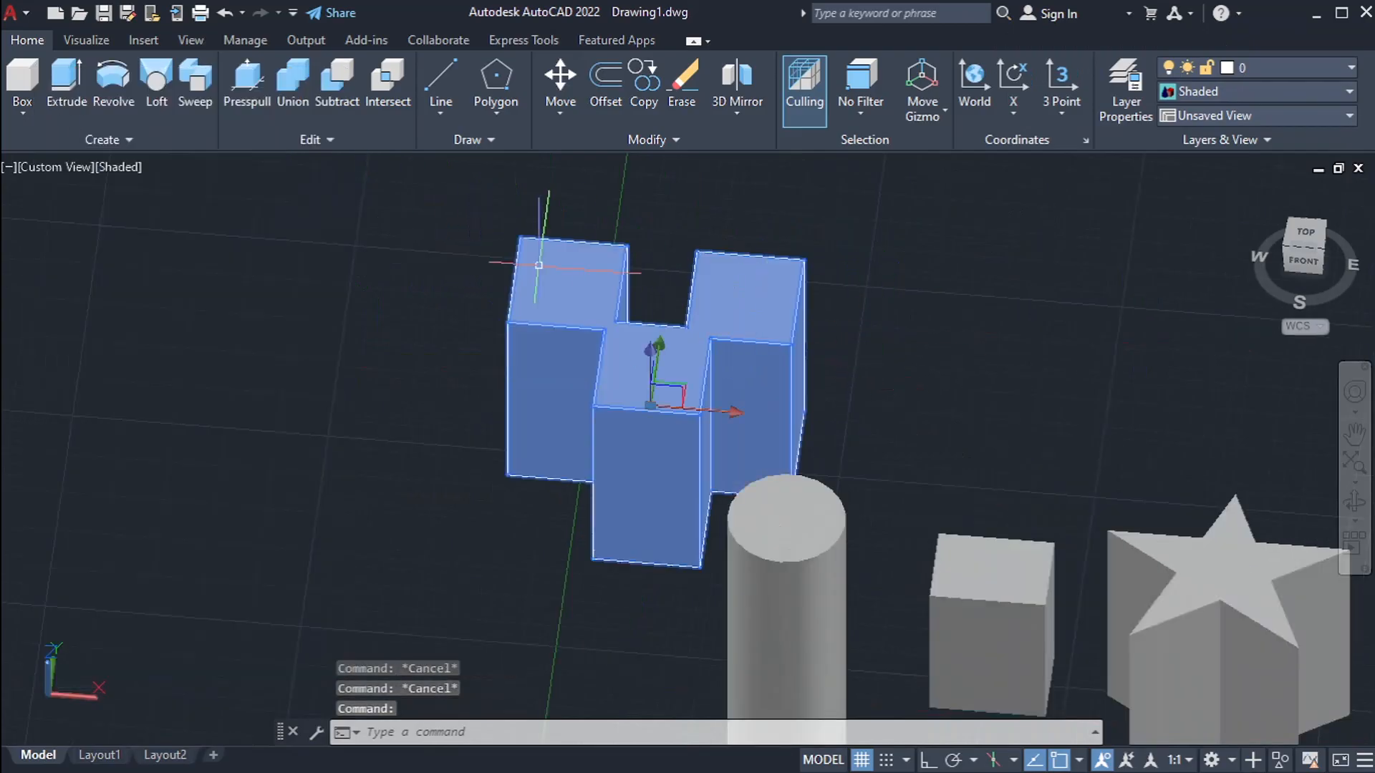
{"action": "key", "text": "Escape"}
{"action": "key", "text": "ctrl+z"}
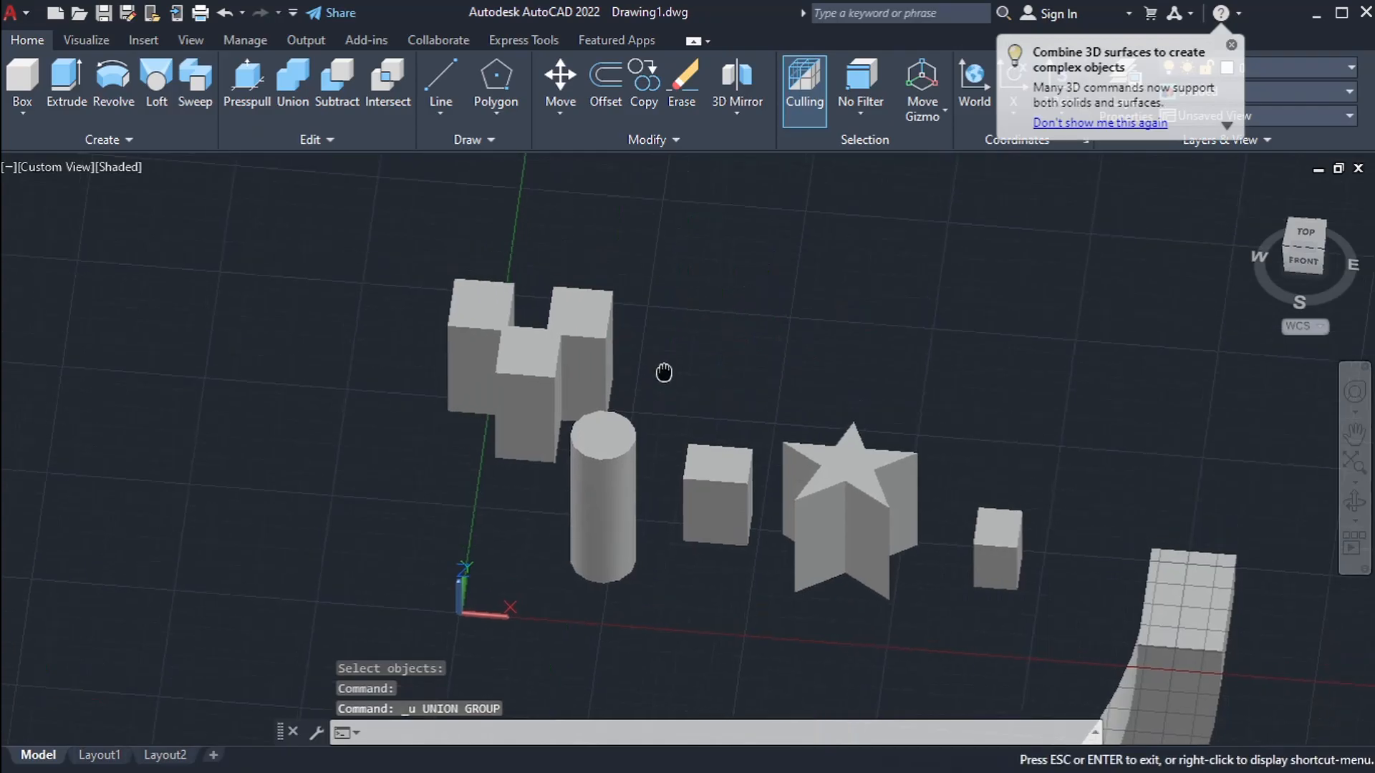
Unite all the solids in the drawing, including those that do not touch, with a single Union.
{"action": "scroll", "coordinate": [503, 252], "scroll_direction": "up", "scroll_amount": 4}
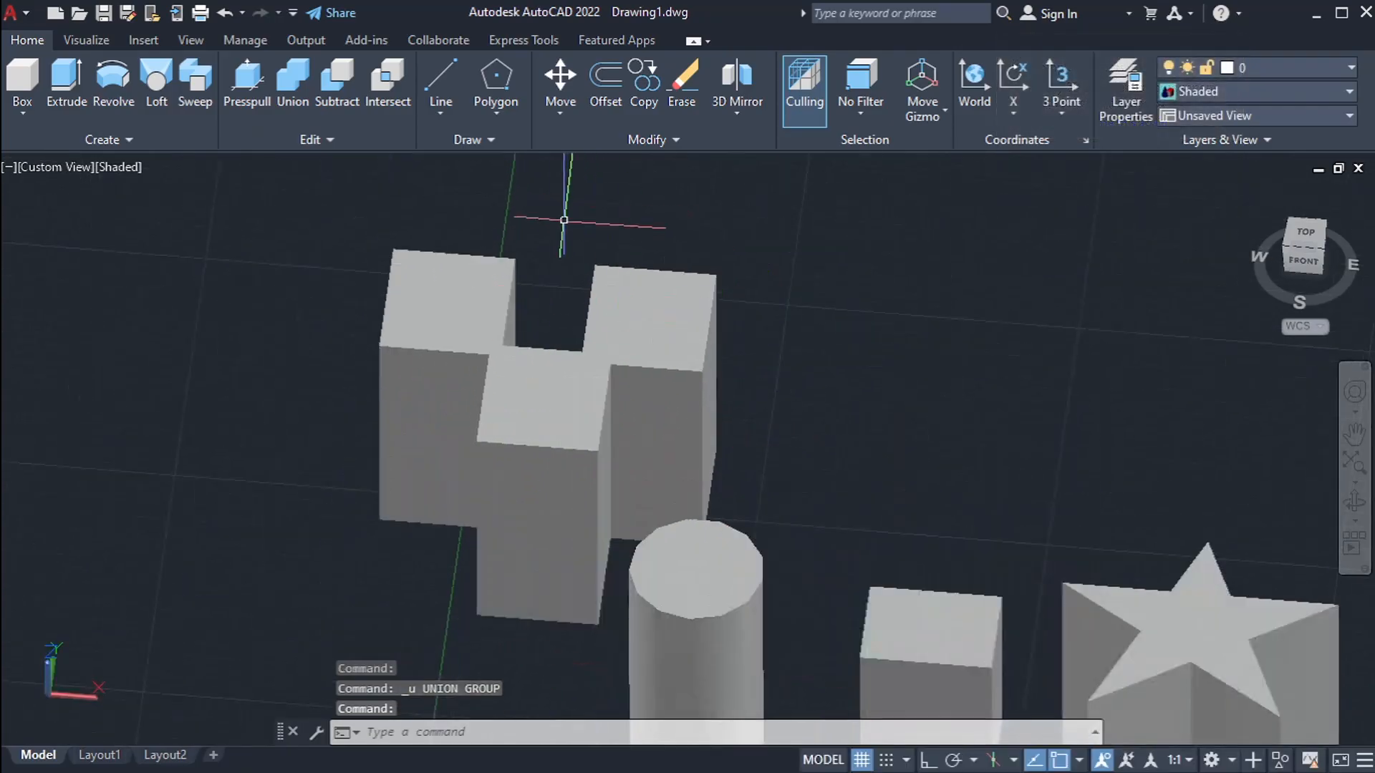
{"action": "scroll", "coordinate": [564, 220], "scroll_direction": "down", "scroll_amount": 4}
{"action": "scroll", "coordinate": [893, 470], "scroll_direction": "up", "scroll_amount": 2}
{"action": "left_click", "coordinate": [290, 101]}
{"action": "scroll", "coordinate": [387, 208], "scroll_direction": "down", "scroll_amount": 6}
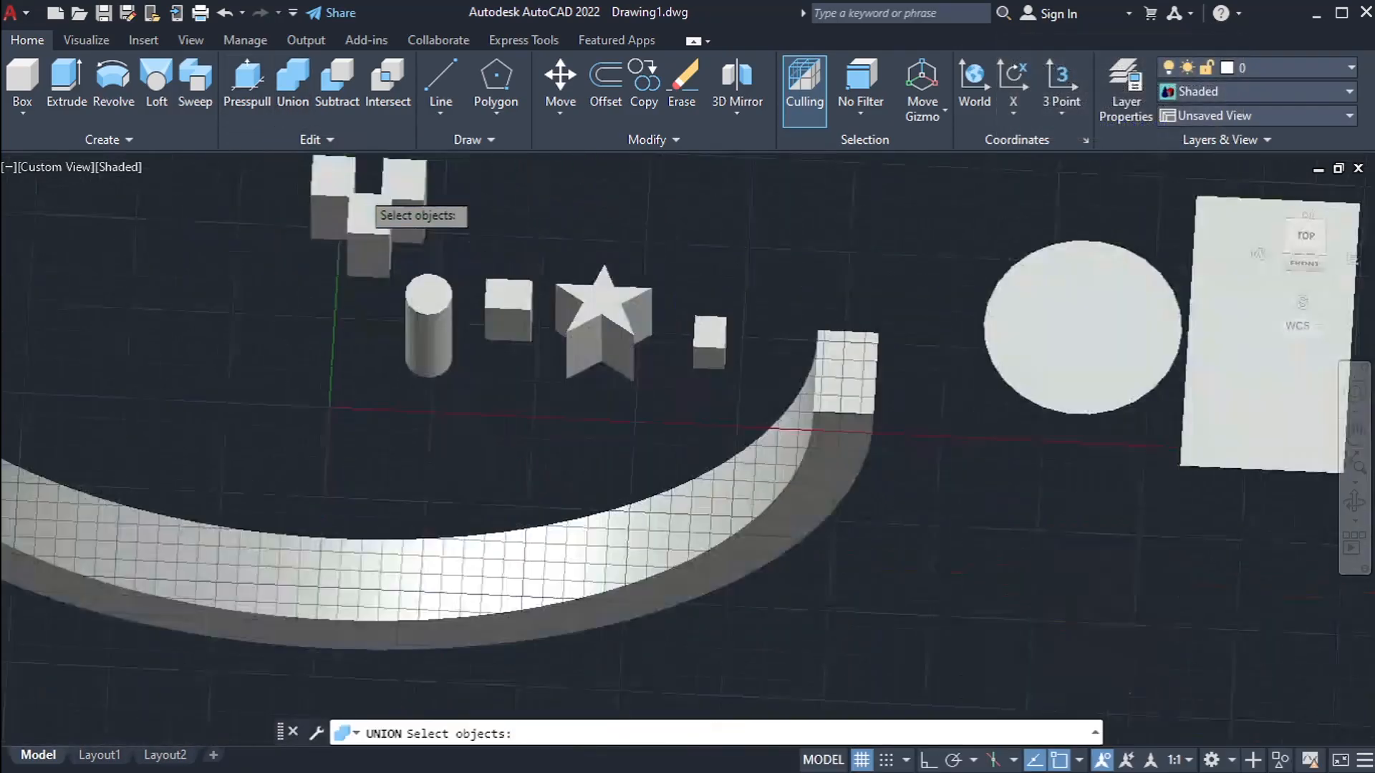
{"action": "left_click", "coordinate": [1096, 437]}
{"action": "left_click", "coordinate": [472, 248]}
{"action": "key", "text": "Return"}
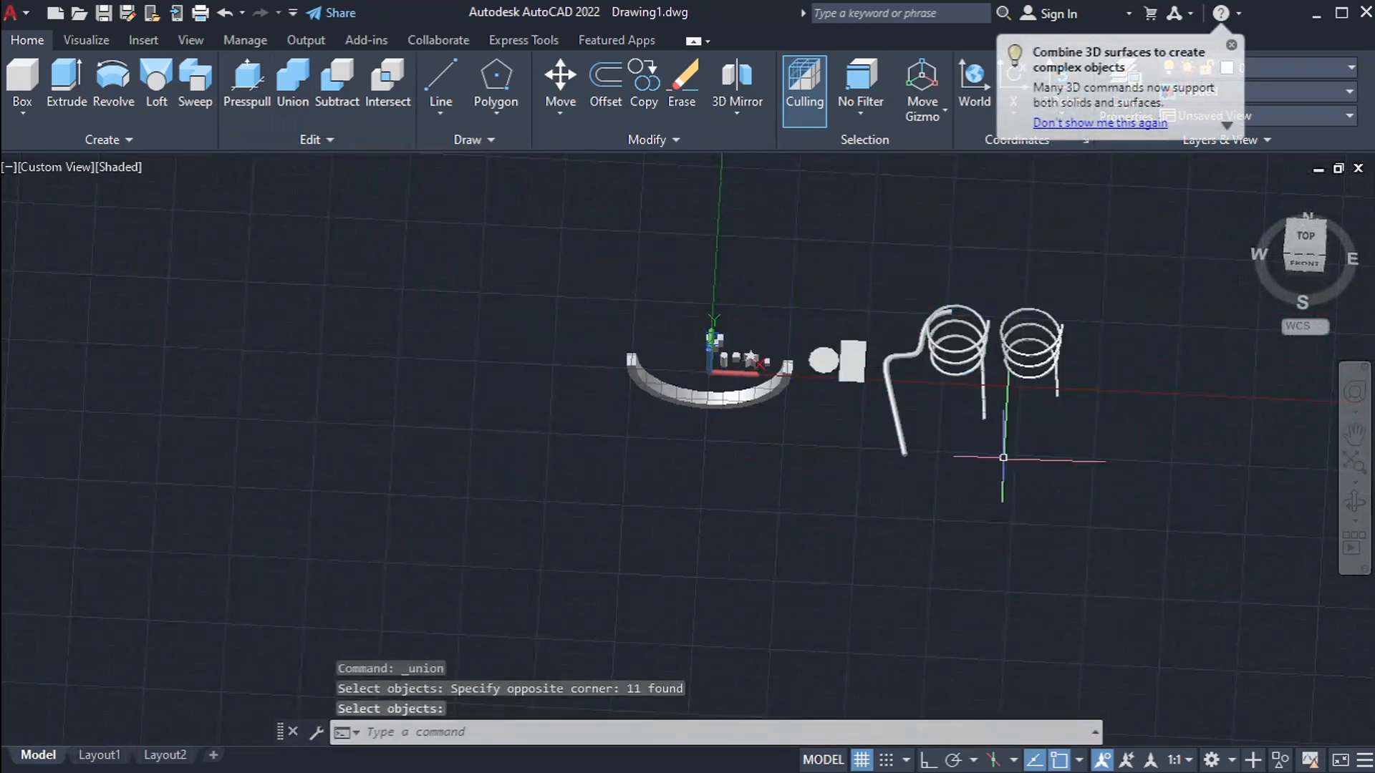
Check the properties of the solid united from all the objects and undo that union.
{"action": "scroll", "coordinate": [939, 416], "scroll_direction": "up", "scroll_amount": 4}
{"action": "double_click", "coordinate": [852, 412]}
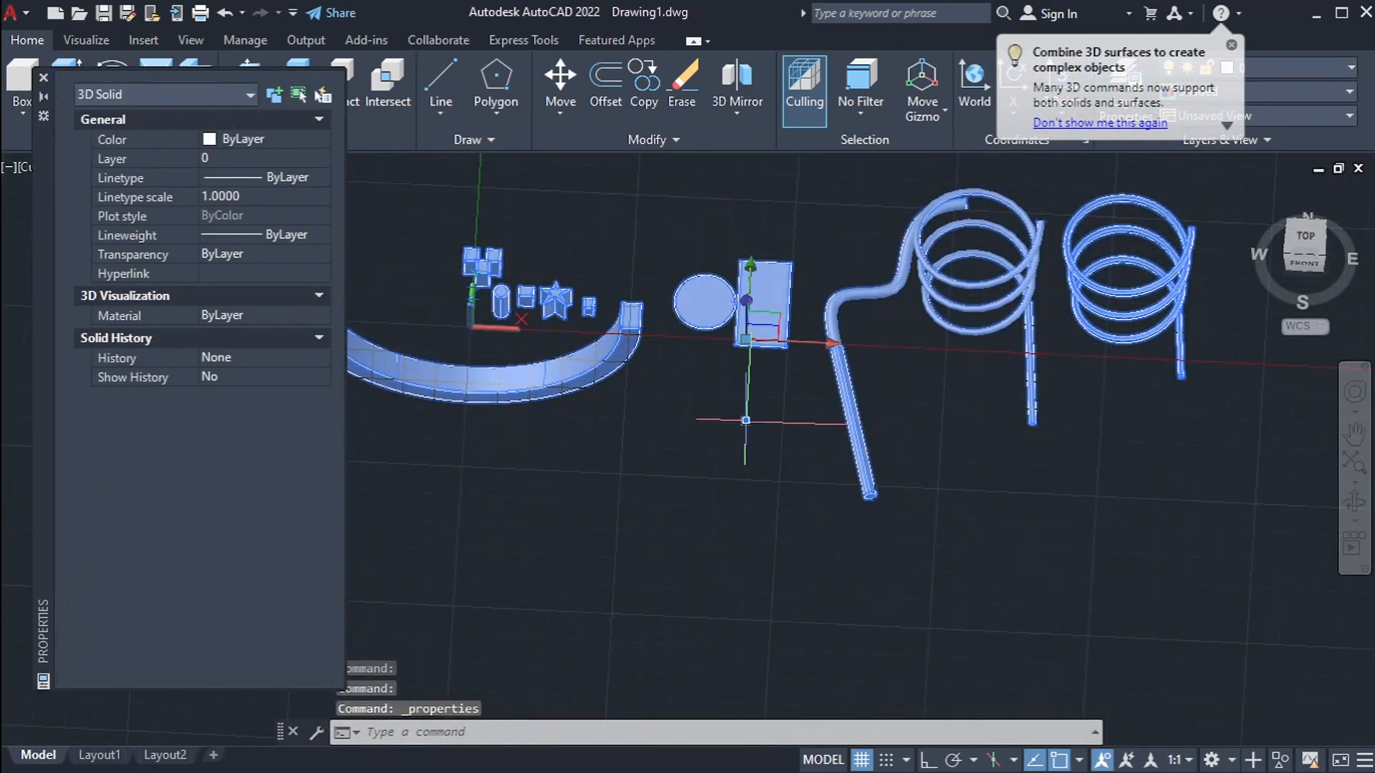
{"action": "key", "text": "ctrl+1"}
{"action": "key", "text": "ctrl+z"}
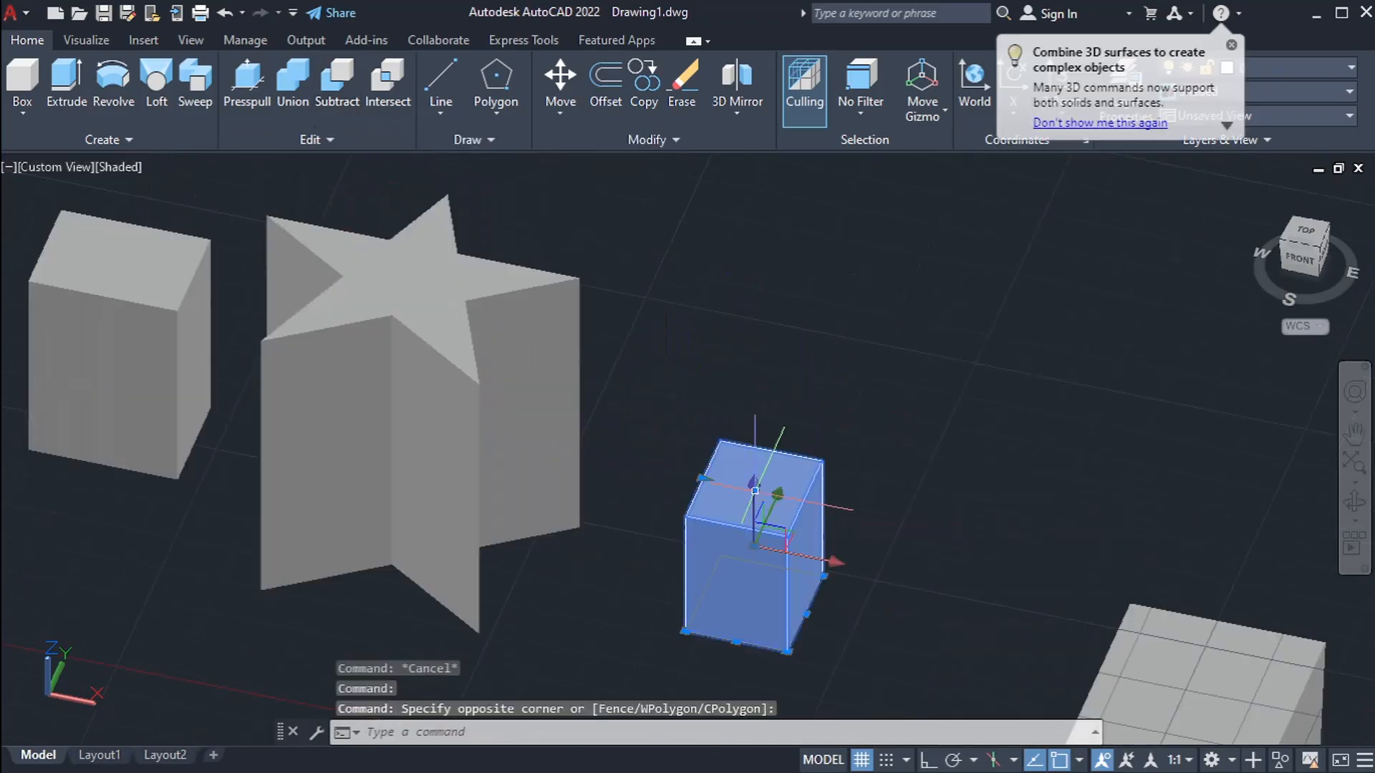
Move the small box along the X axis with Ortho on so that it partly overlaps the star-shaped solid.
{"action": "key", "text": "Return"}
{"action": "left_click", "coordinate": [1021, 391]}
{"action": "key", "text": "F8"}
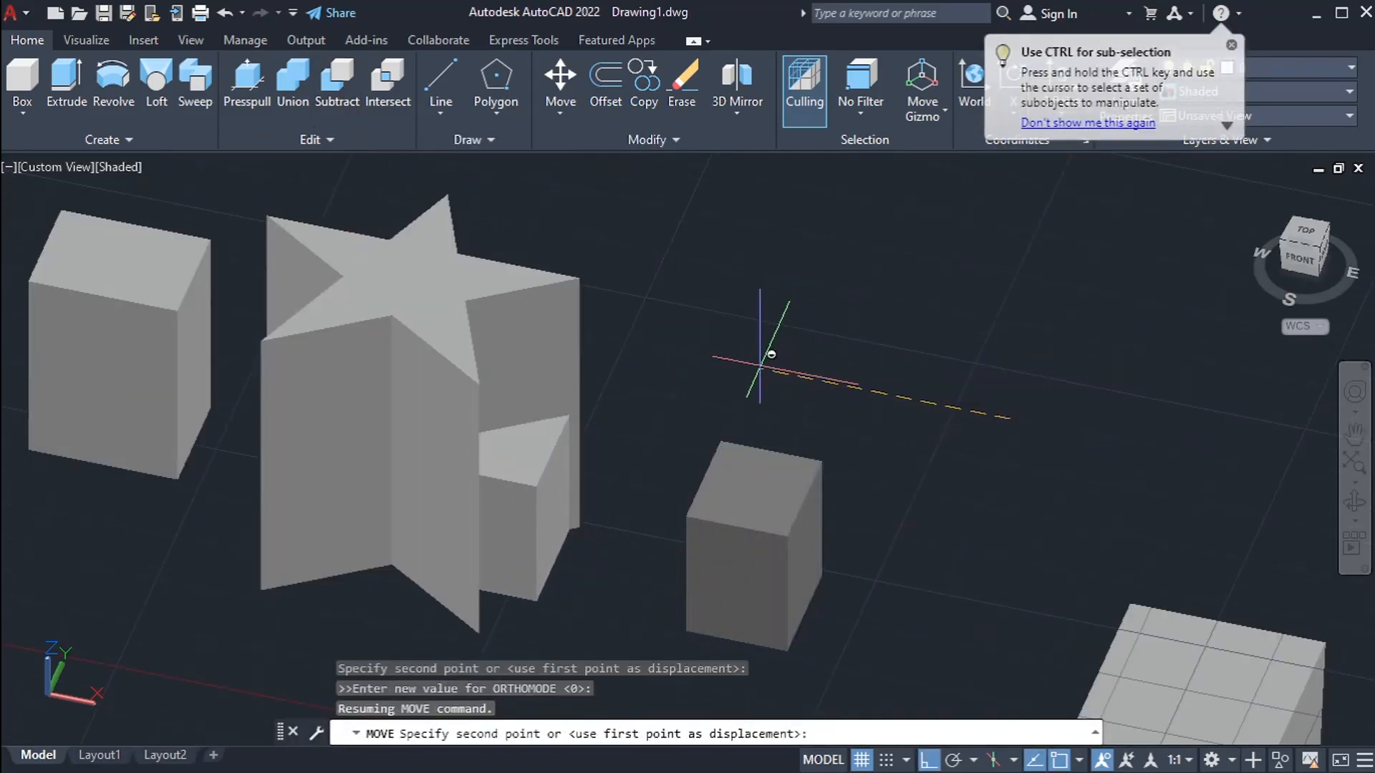
{"action": "middle_click_drag", "start_coordinate": [767, 362], "coordinate": [737, 448], "text": "shift"}
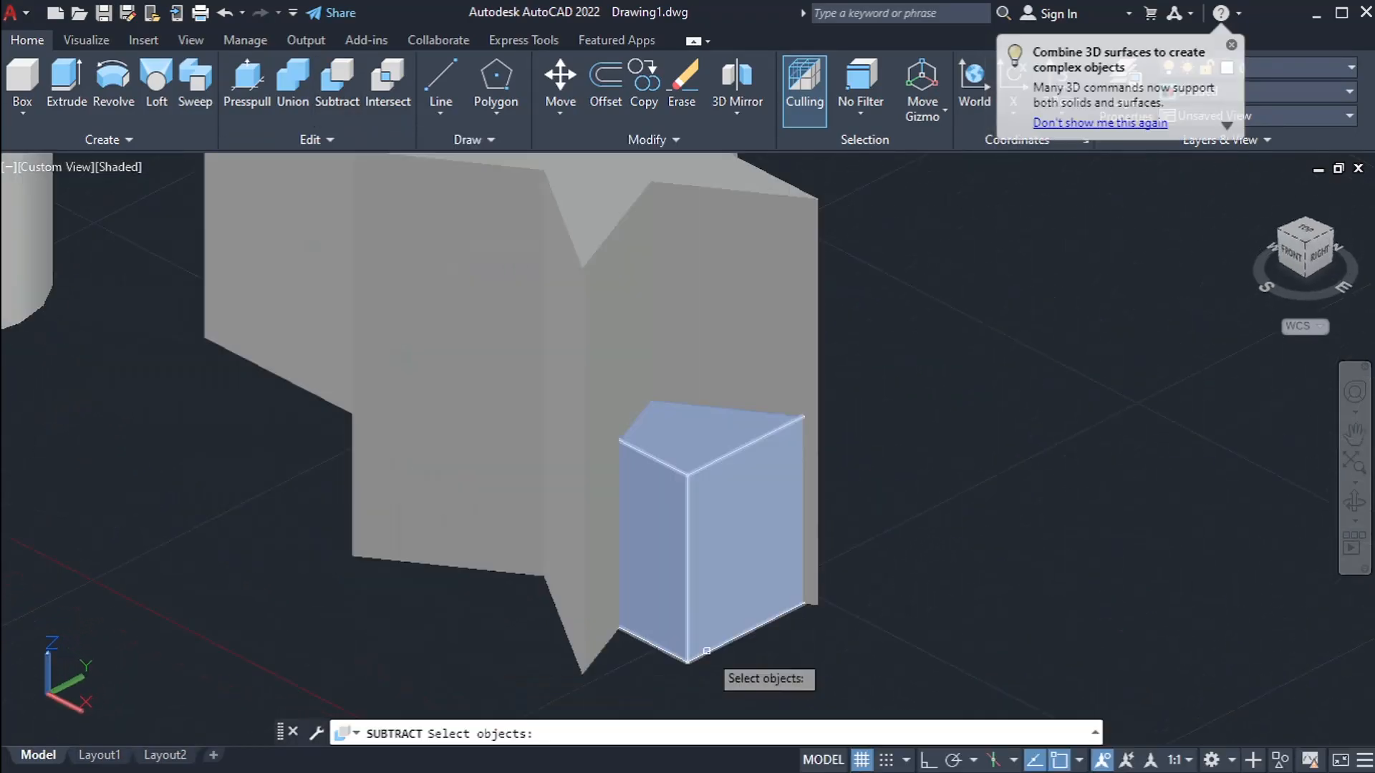
Subtract the star-shaped solid from the small overlapping box and inspect the remaining piece from above.
{"action": "key", "text": "Escape"}
{"action": "left_click", "coordinate": [336, 85]}
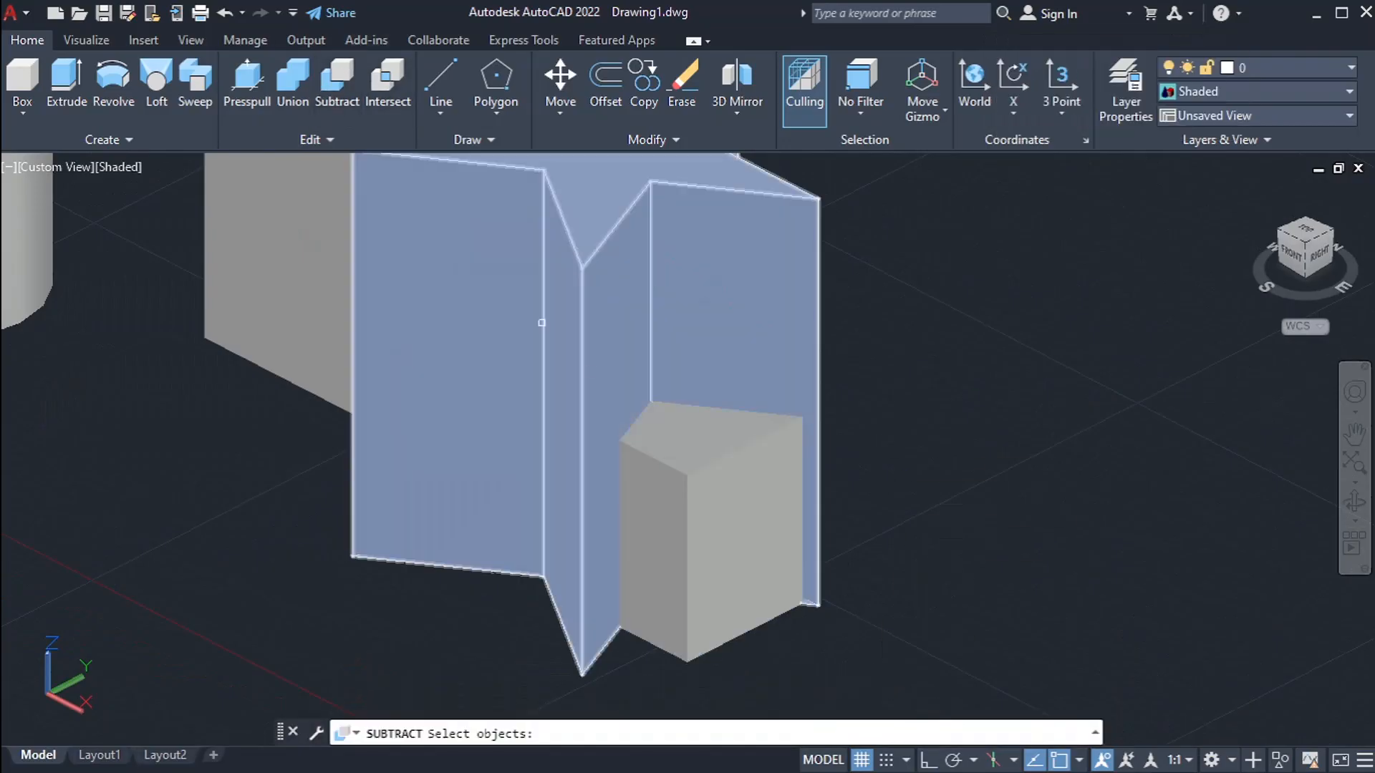
{"action": "left_click", "coordinate": [741, 635]}
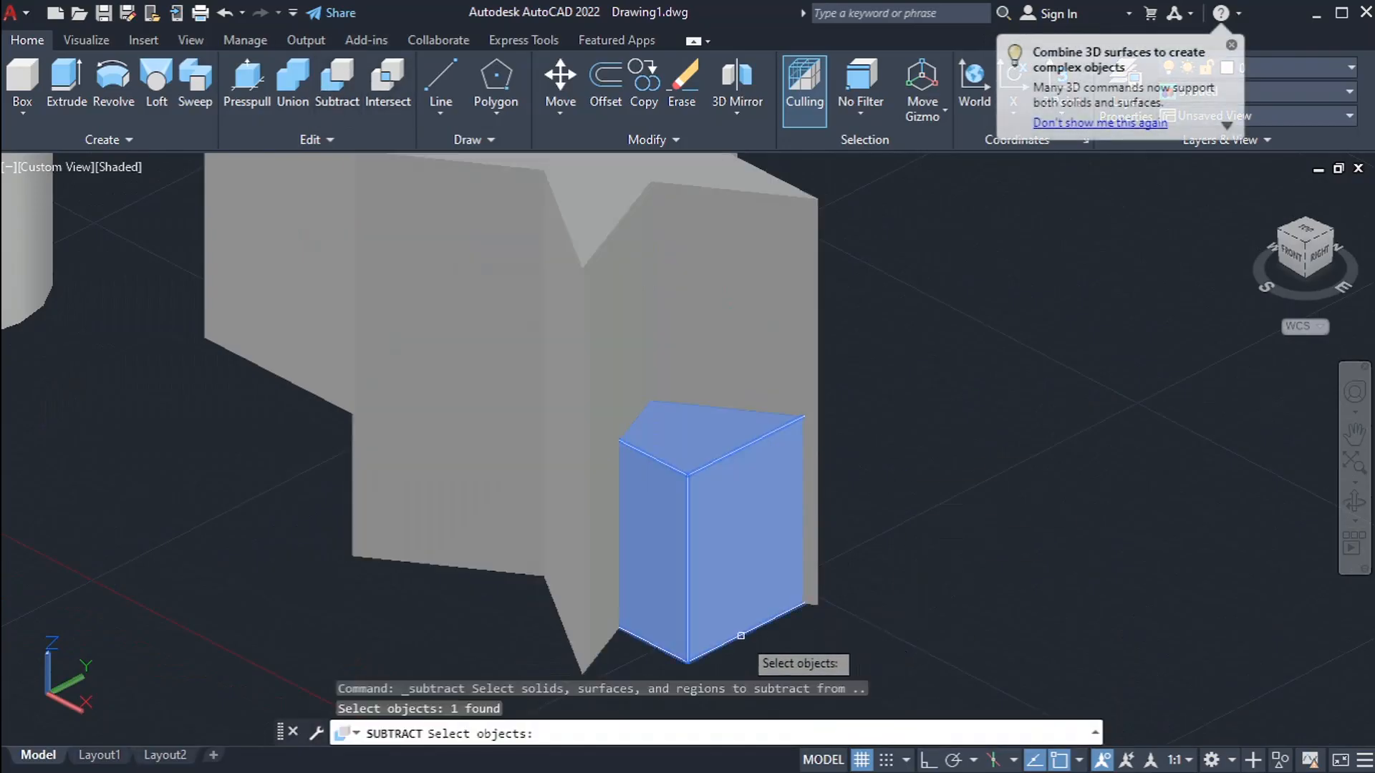
{"action": "key", "text": "Return"}
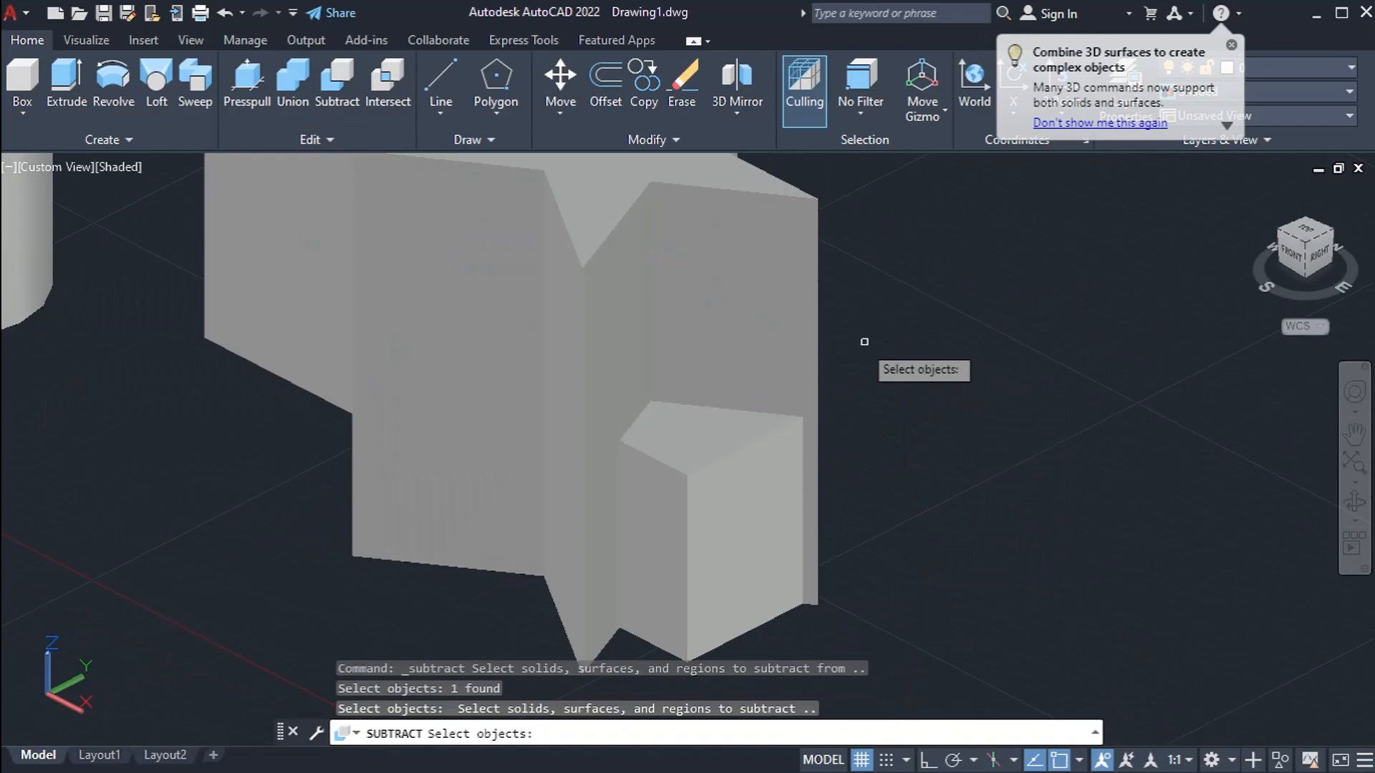
{"action": "left_click", "coordinate": [823, 316]}
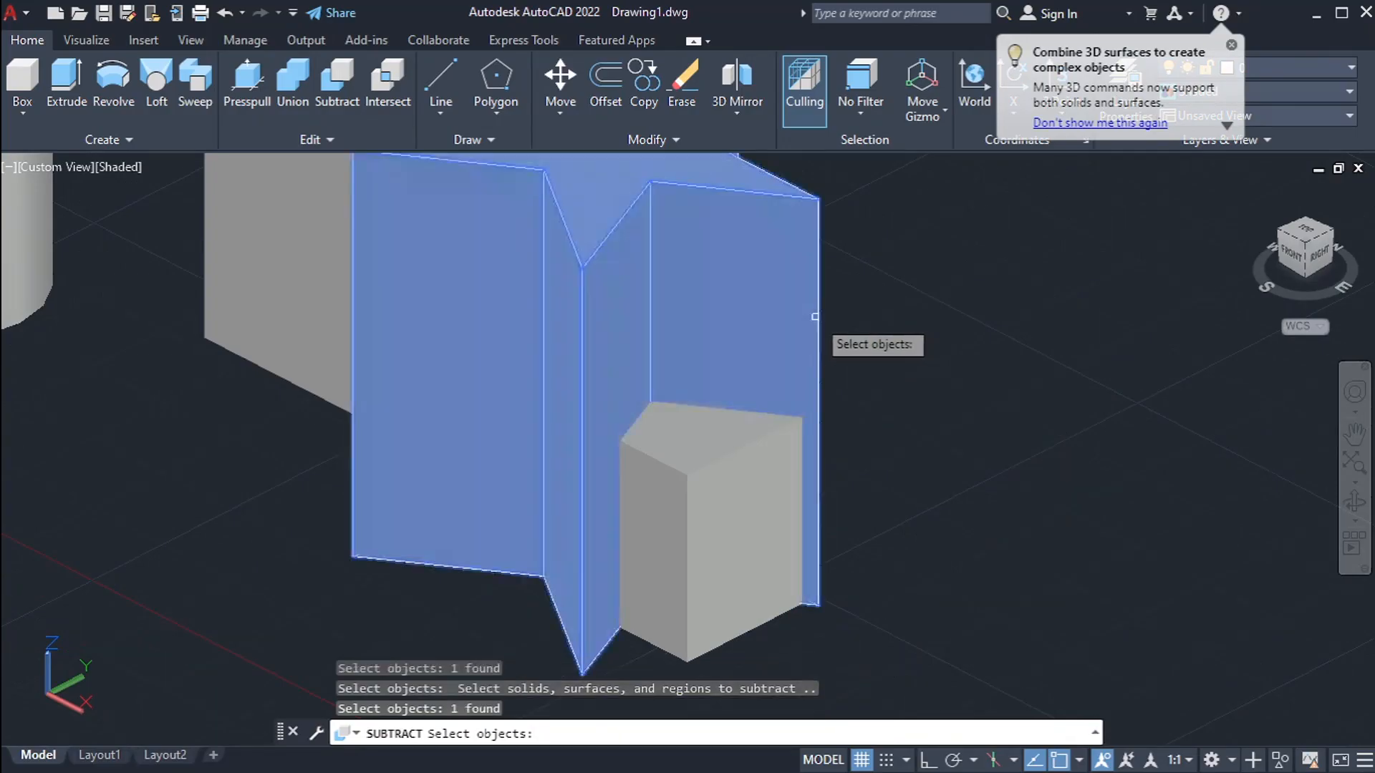
{"action": "key", "text": "Return"}
{"action": "middle_click_drag", "start_coordinate": [797, 325], "coordinate": [937, 417], "text": "shift"}
{"action": "middle_click_drag", "start_coordinate": [935, 509], "coordinate": [904, 410]}
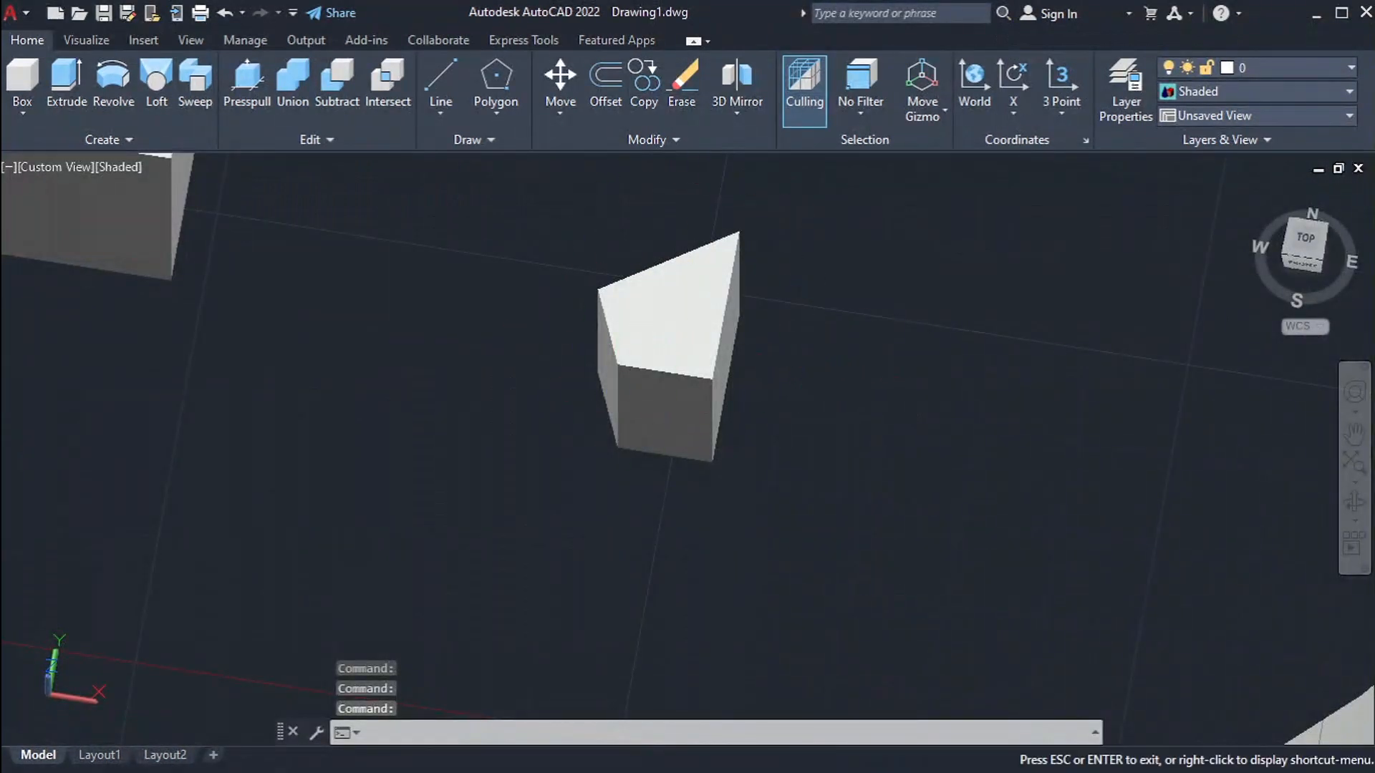
{"action": "middle_click_drag", "start_coordinate": [777, 350], "coordinate": [889, 493]}
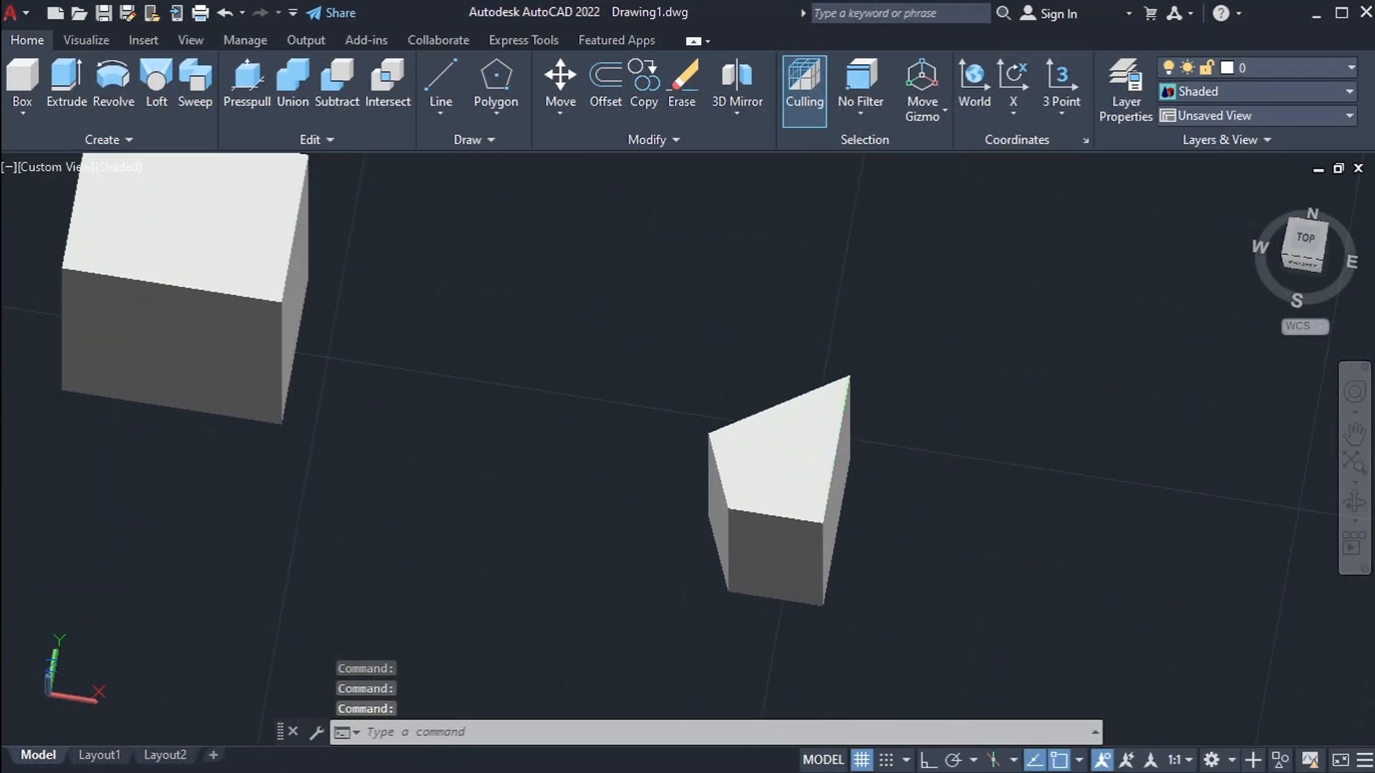
Undo the view changes and the subtraction of the star-shaped solid from the small box.
{"action": "key", "text": "ctrl+z"}
{"action": "key", "text": "ctrl+z"}
{"action": "key", "text": "ctrl+z"}
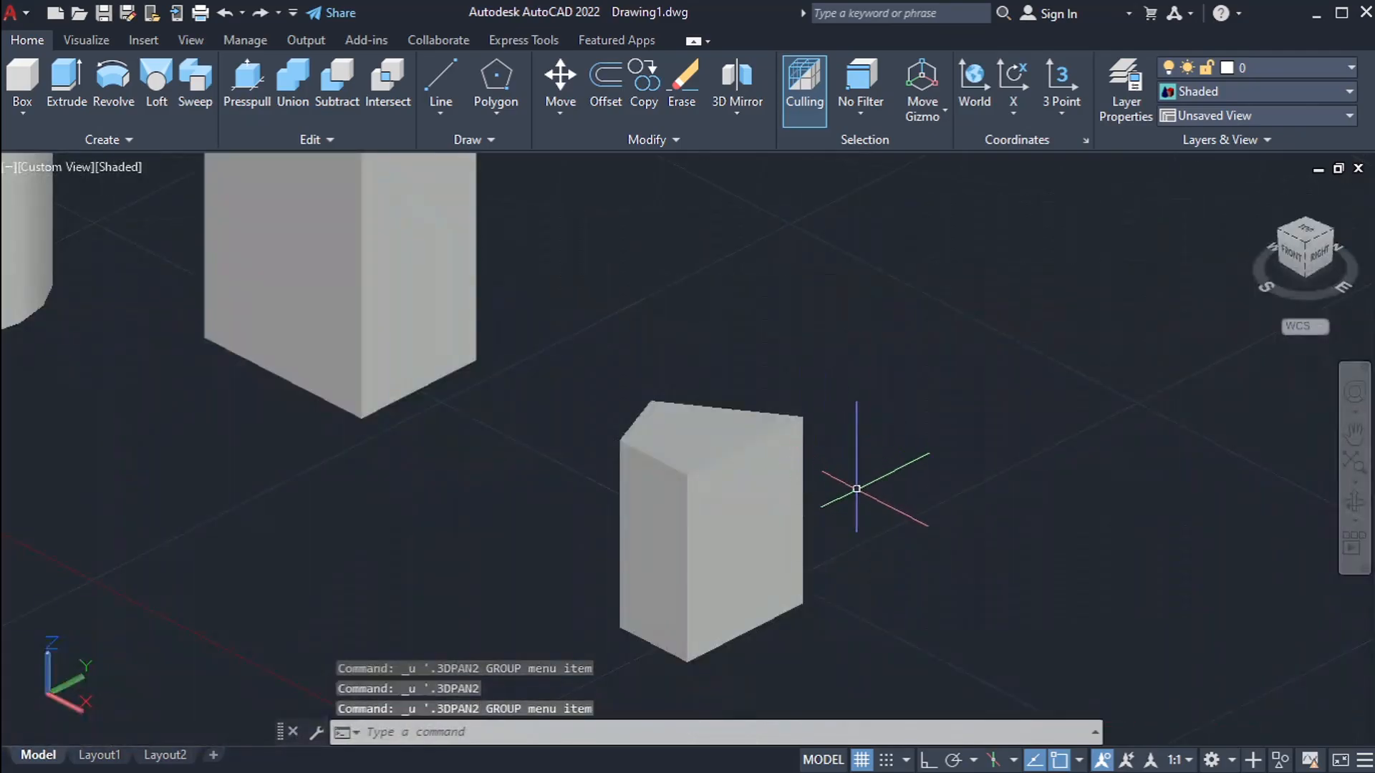
{"action": "key", "text": "ctrl+z"}
Move the small box back out of the star-shaped solid so the two stand apart.
{"action": "middle_click_drag", "start_coordinate": [829, 516], "coordinate": [907, 489], "text": "shift"}
{"action": "scroll", "coordinate": [876, 423], "scroll_direction": "up", "scroll_amount": 2}
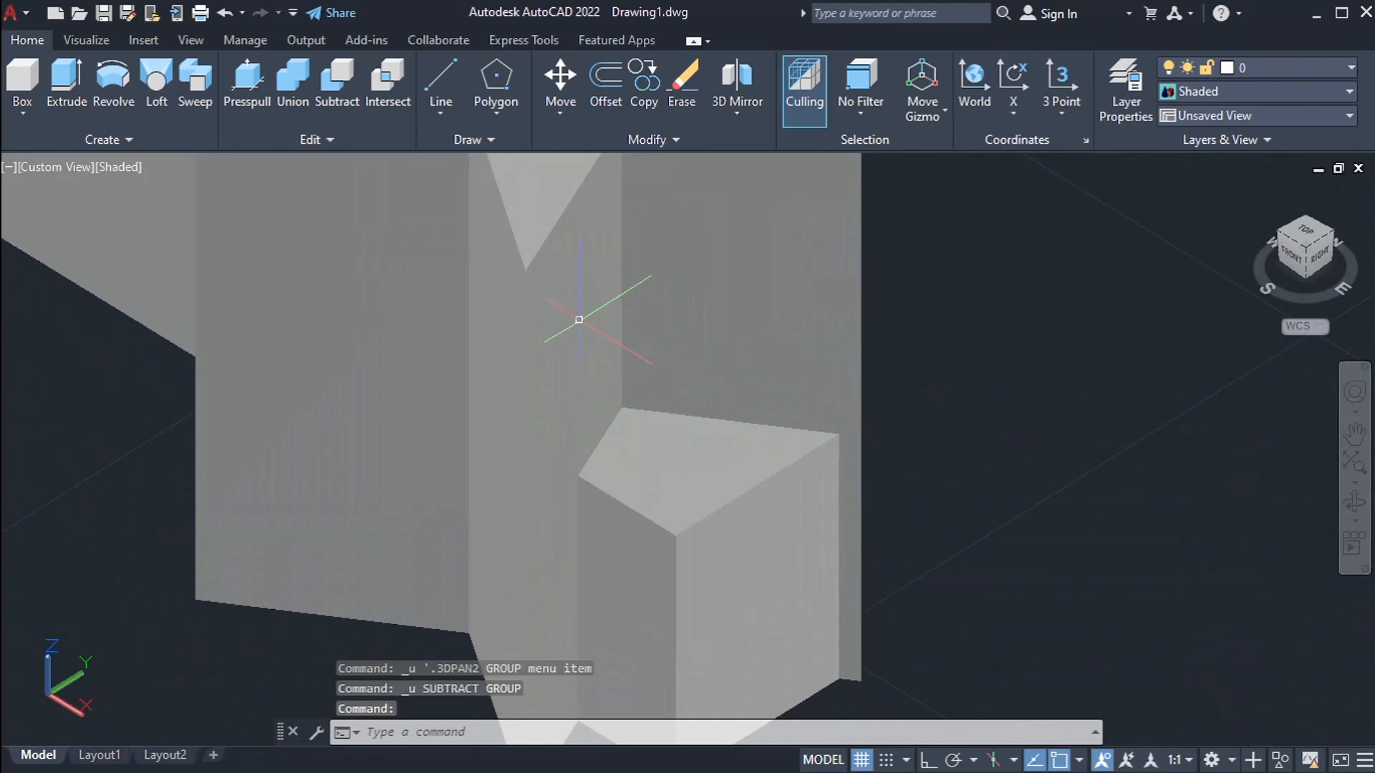
{"action": "scroll", "coordinate": [579, 319], "scroll_direction": "down", "scroll_amount": 4}
{"action": "left_click", "coordinate": [681, 419]}
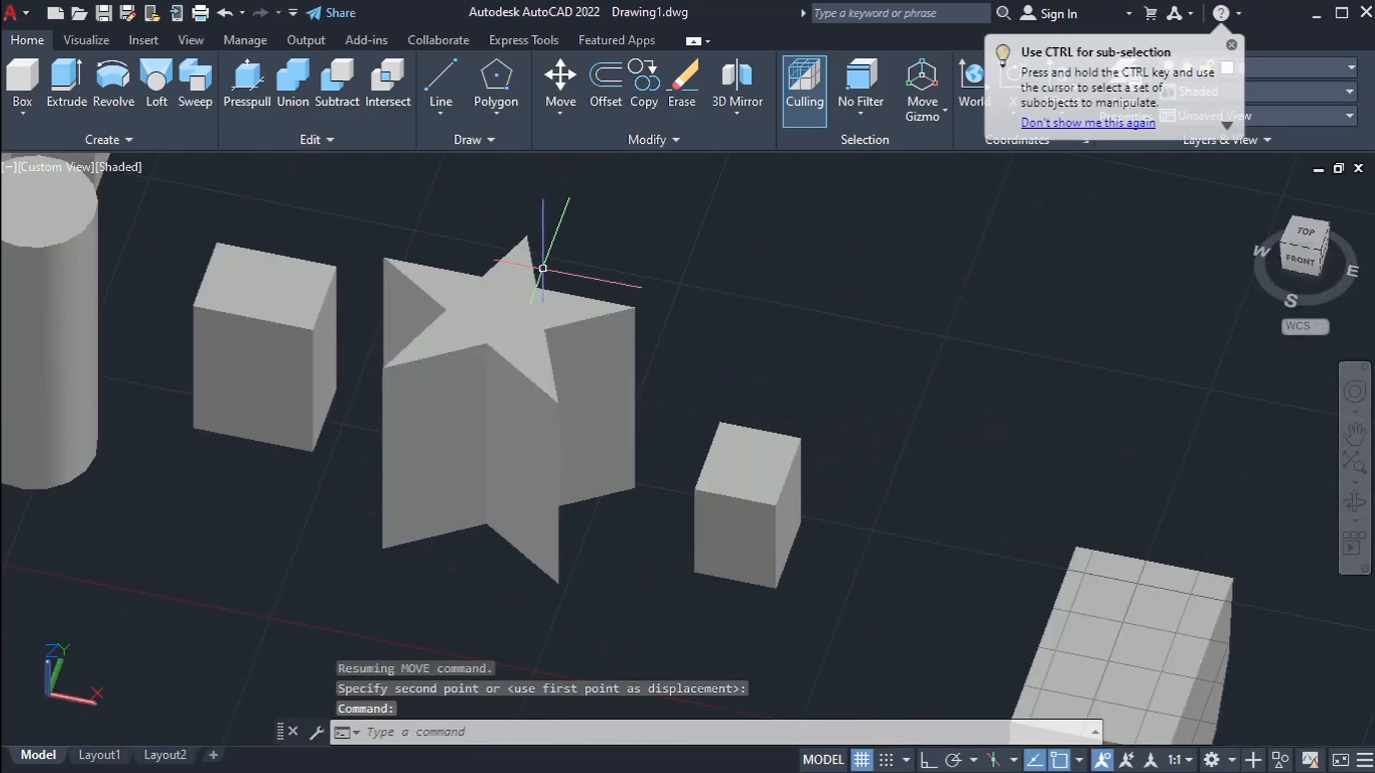
Try scaling the bent swept pipe by a factor of 0.1 and undo the scaling.
{"action": "scroll", "coordinate": [543, 268], "scroll_direction": "down", "scroll_amount": 4}
{"action": "middle_click_drag", "start_coordinate": [581, 287], "coordinate": [493, 277]}
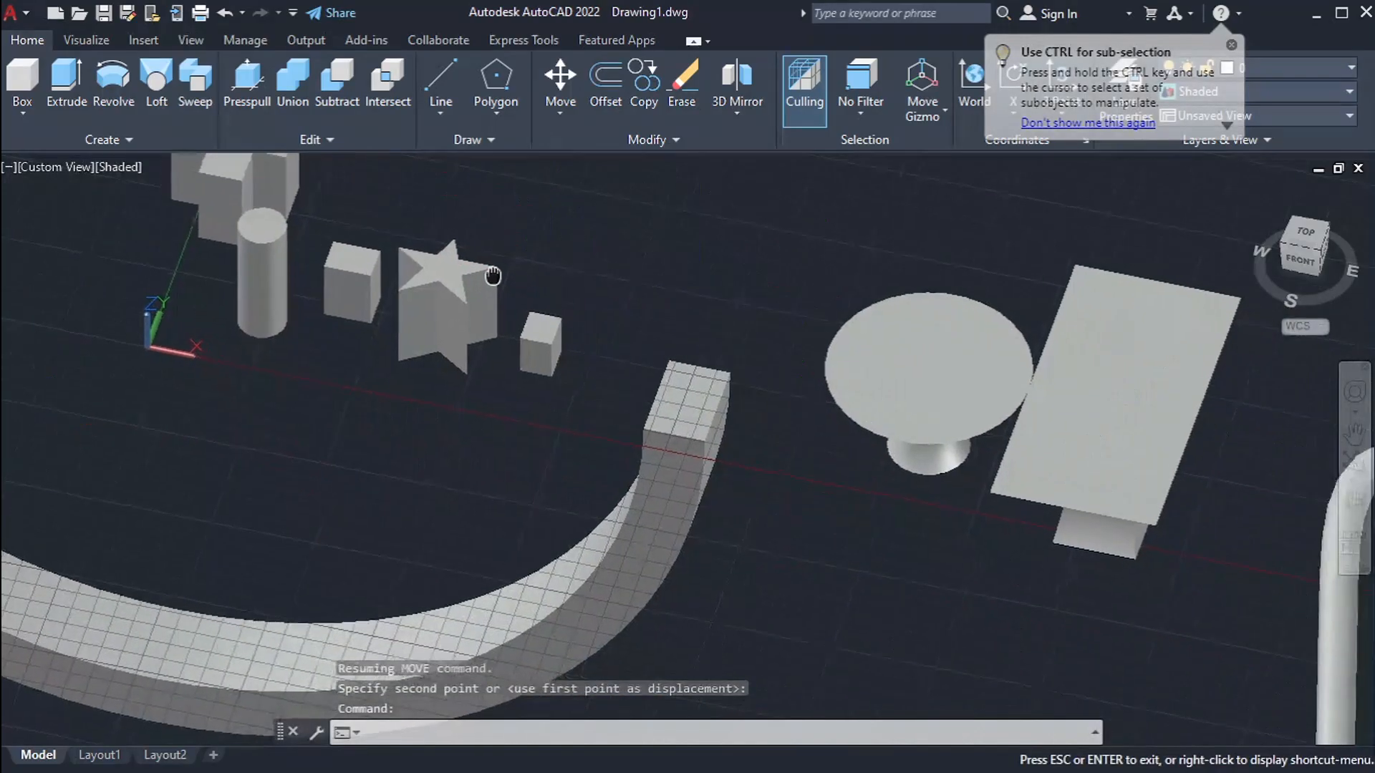
{"action": "scroll", "coordinate": [494, 277], "scroll_direction": "up", "scroll_amount": 2}
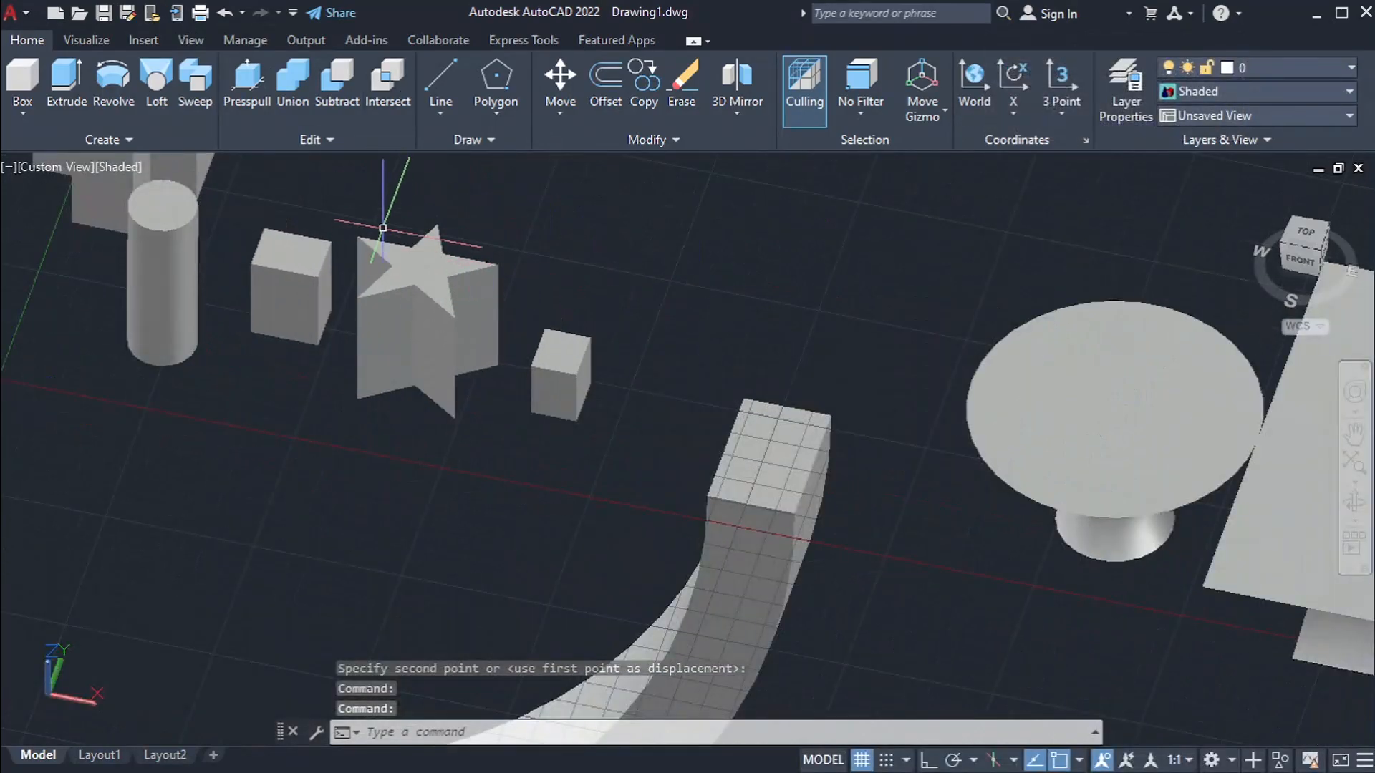
{"action": "scroll", "coordinate": [384, 193], "scroll_direction": "down", "scroll_amount": 2}
{"action": "scroll", "coordinate": [377, 187], "scroll_direction": "down", "scroll_amount": 2}
{"action": "middle_click_drag", "start_coordinate": [971, 440], "coordinate": [805, 399]}
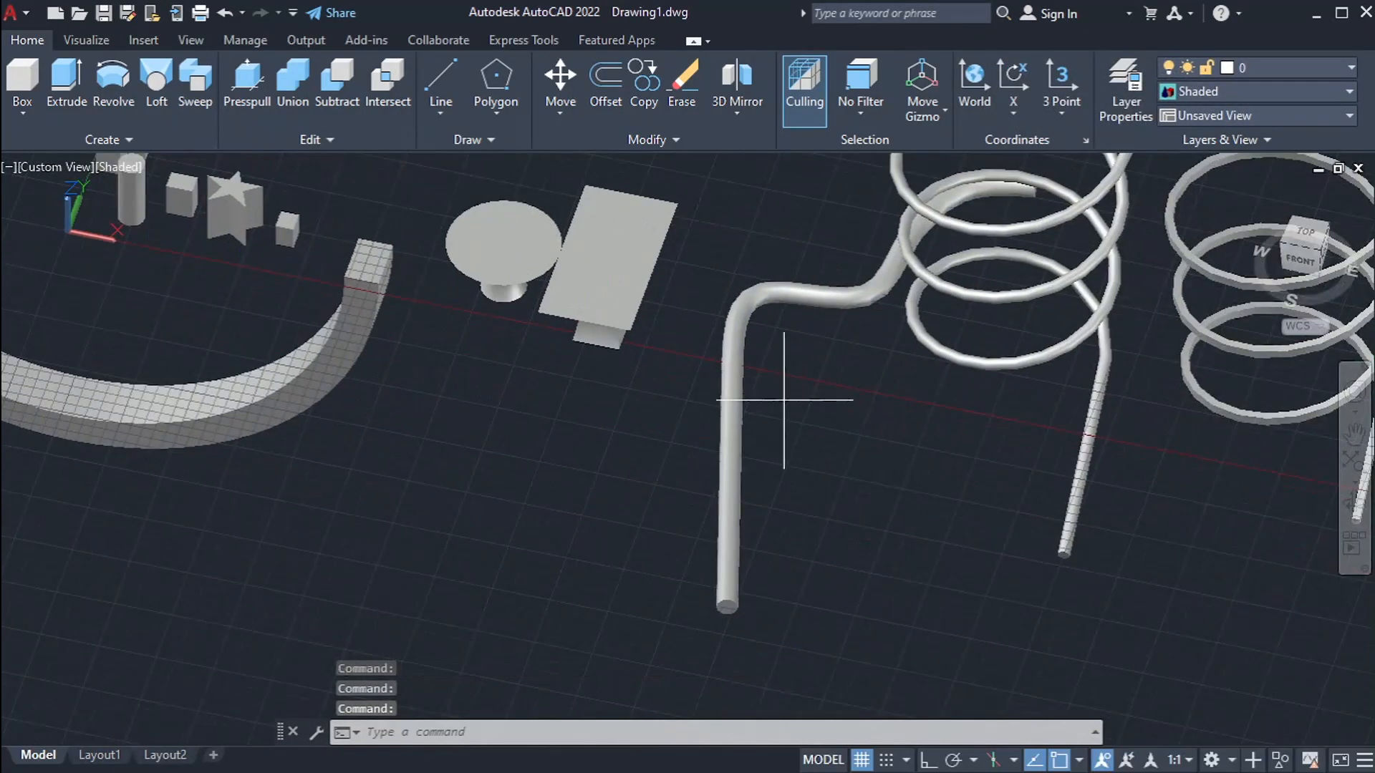
{"action": "left_click", "coordinate": [783, 399]}
{"action": "left_click", "coordinate": [672, 416]}
{"action": "middle_click_drag", "start_coordinate": [794, 333], "coordinate": [795, 396]}
{"action": "middle_click_drag", "start_coordinate": [870, 443], "coordinate": [949, 439], "text": "shift"}
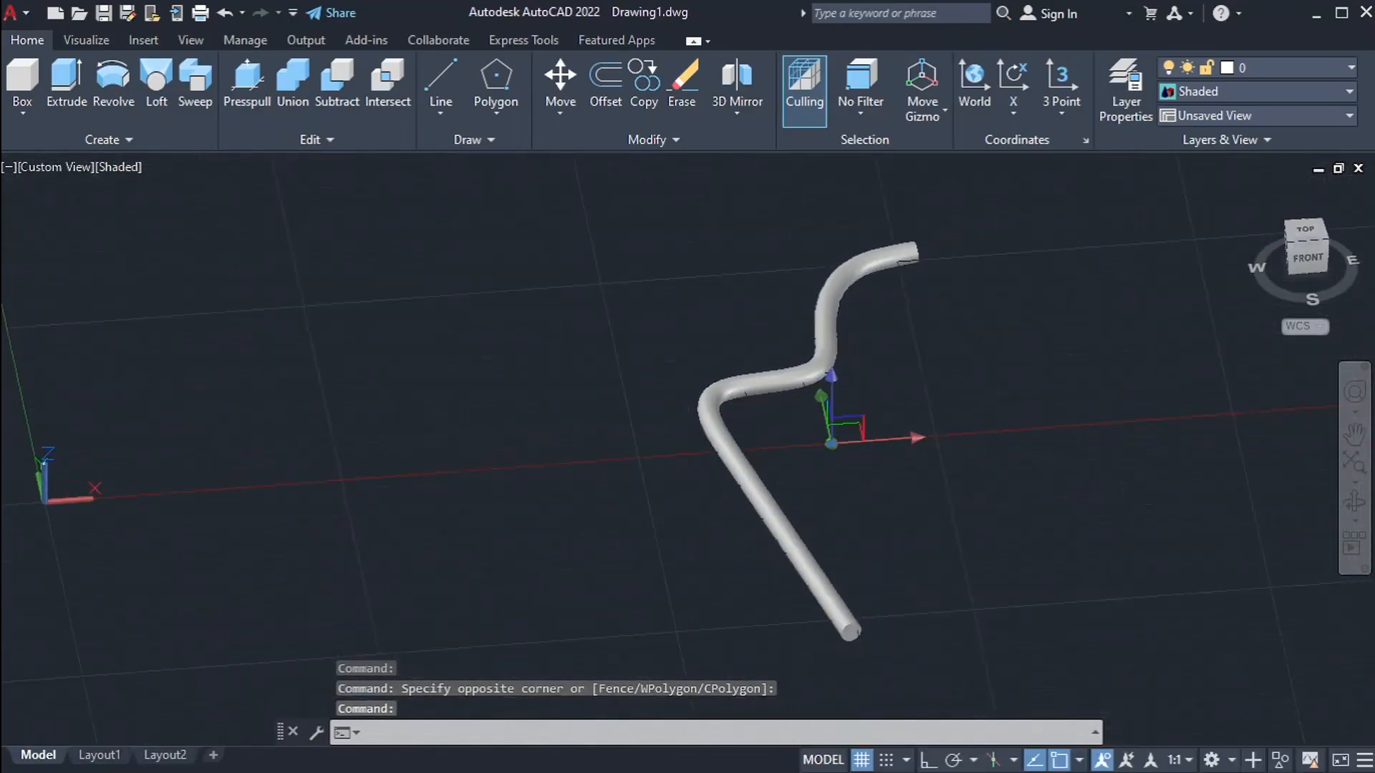
{"action": "scroll", "coordinate": [816, 416], "scroll_direction": "up", "scroll_amount": 5}
{"action": "type", "text": "S"}
{"action": "key", "text": "Return"}
{"action": "left_click", "coordinate": [670, 398]}
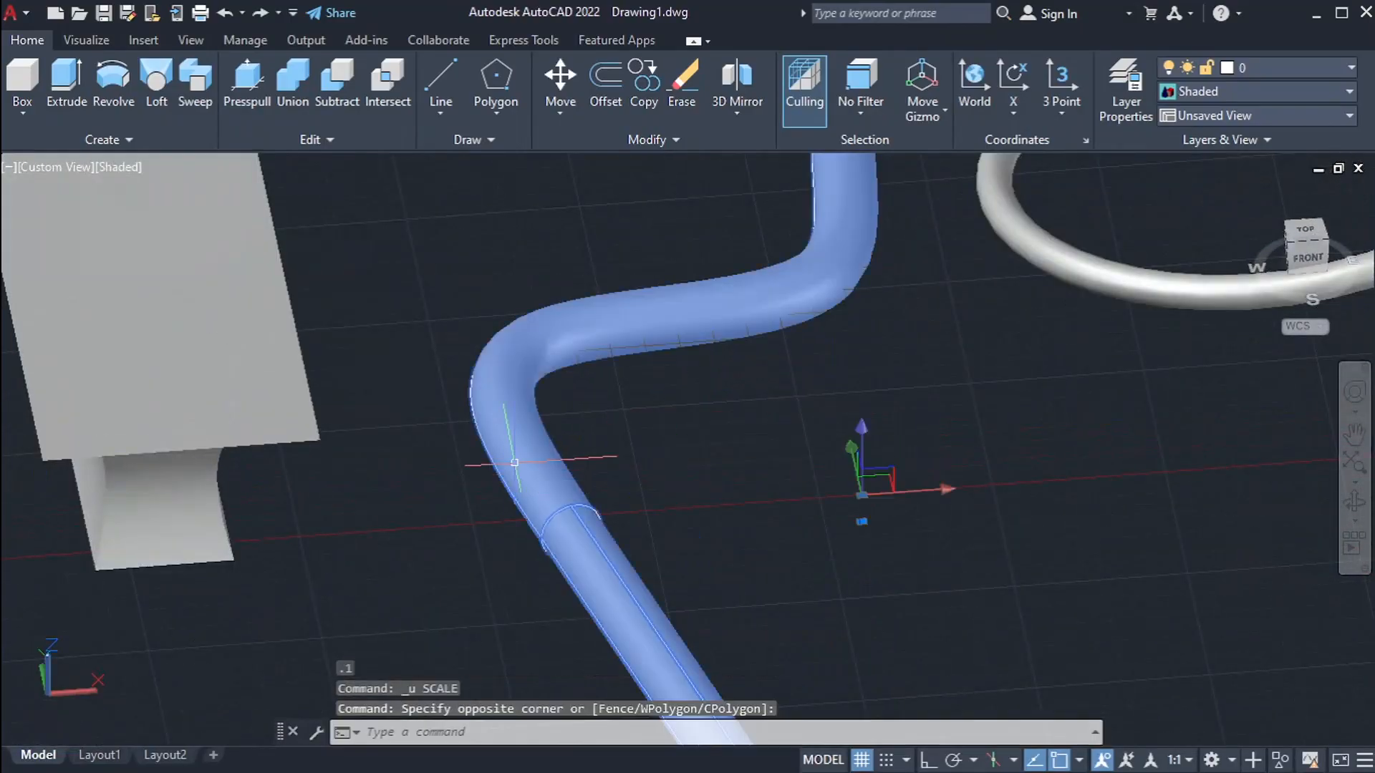
Scale the bent swept pipe by a factor of 0.4 from a base point on the pipe.
{"action": "type", "text": "S"}
{"action": "key", "text": "Return"}
{"action": "left_click", "coordinate": [571, 506]}
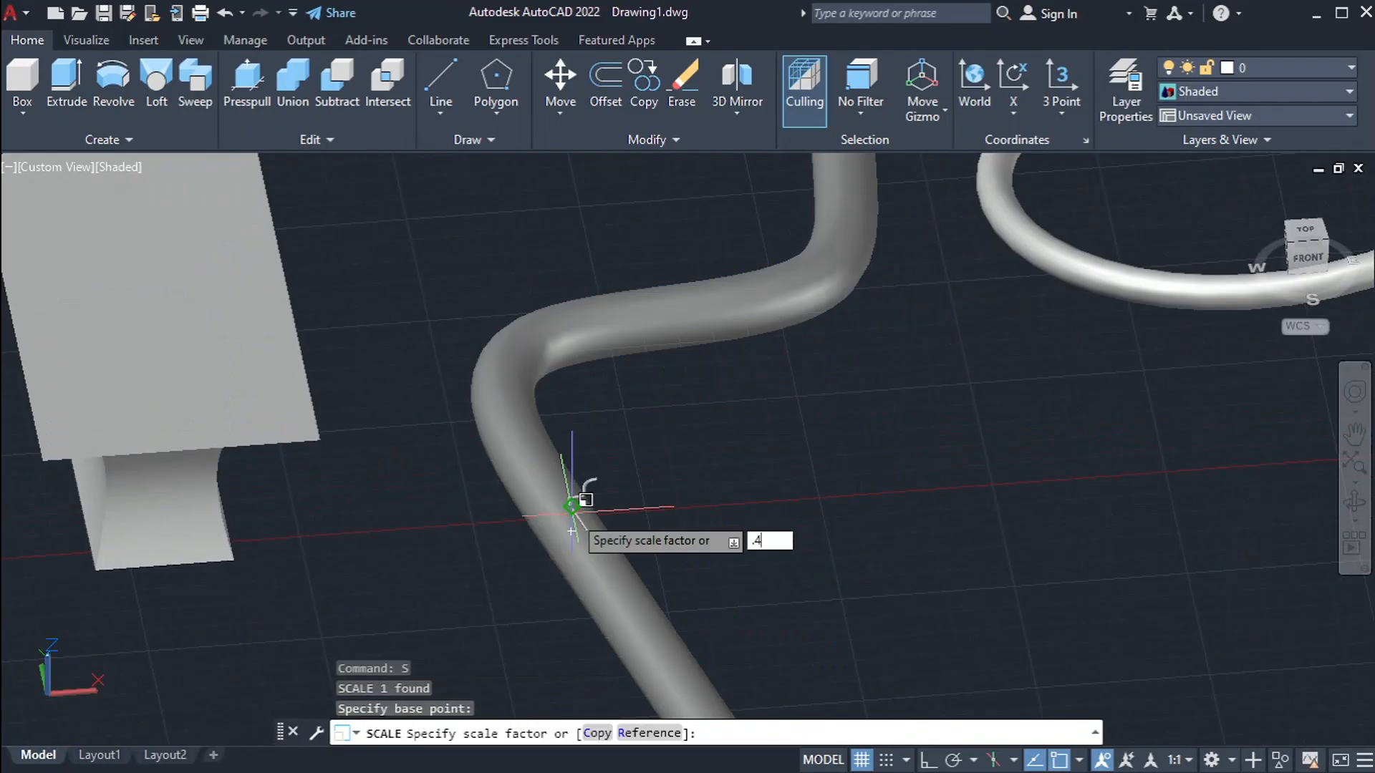
{"action": "key", "text": "Return"}
{"action": "scroll", "coordinate": [587, 501], "scroll_direction": "down", "scroll_amount": 4}
Move the scaled pipe along the X axis with Ortho on so it runs through the rectangular-topped lofted solid.
{"action": "left_click", "coordinate": [695, 481]}
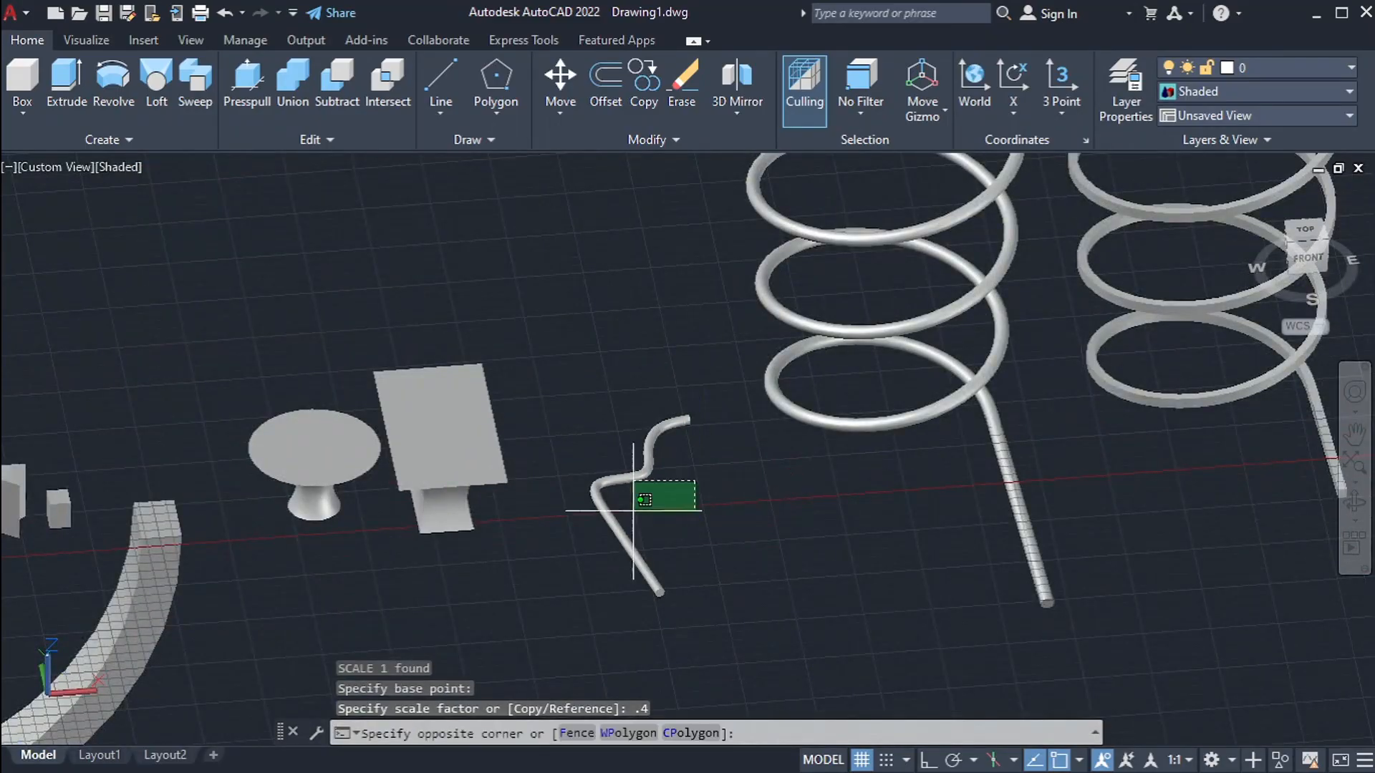
{"action": "left_click", "coordinate": [633, 510]}
{"action": "middle_click_drag", "start_coordinate": [664, 464], "coordinate": [851, 425]}
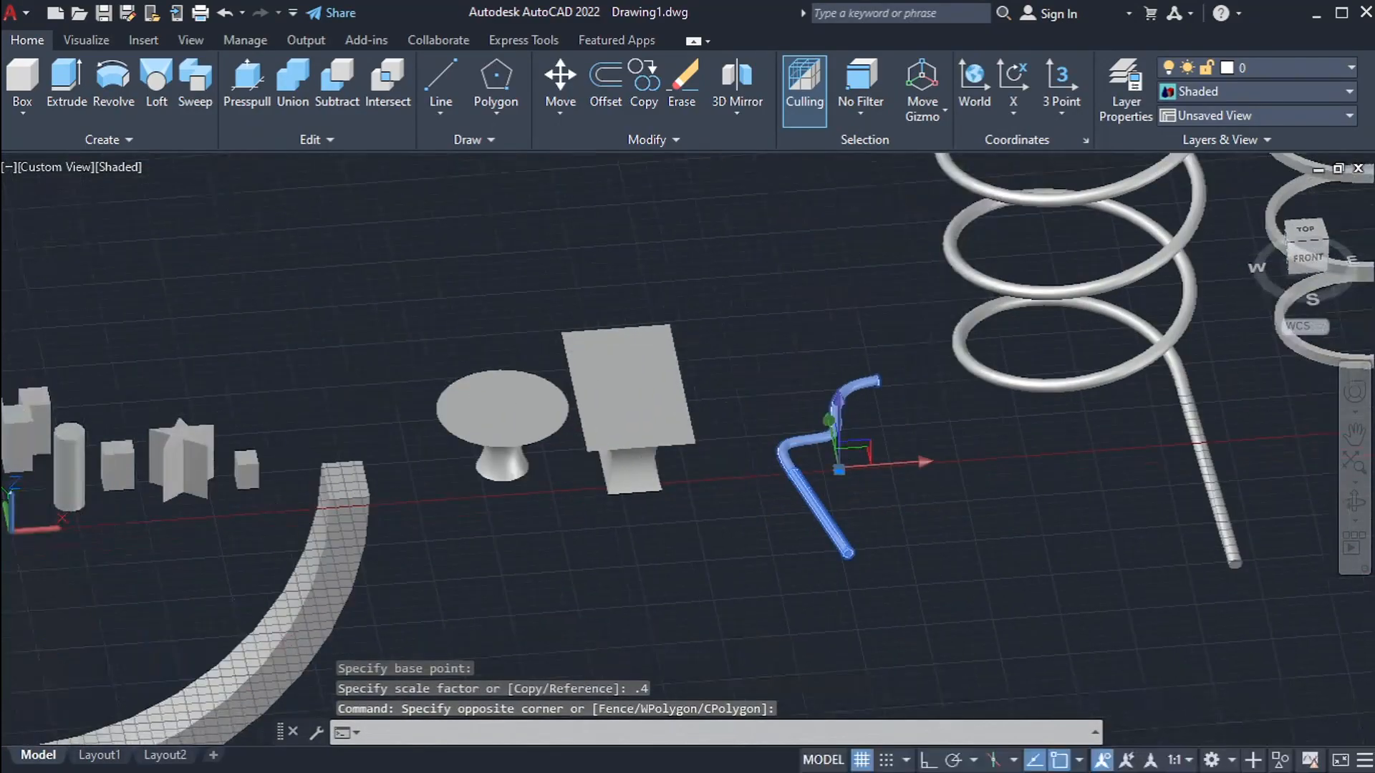
{"action": "type", "text": "M"}
{"action": "key", "text": "Return"}
{"action": "left_click", "coordinate": [825, 522]}
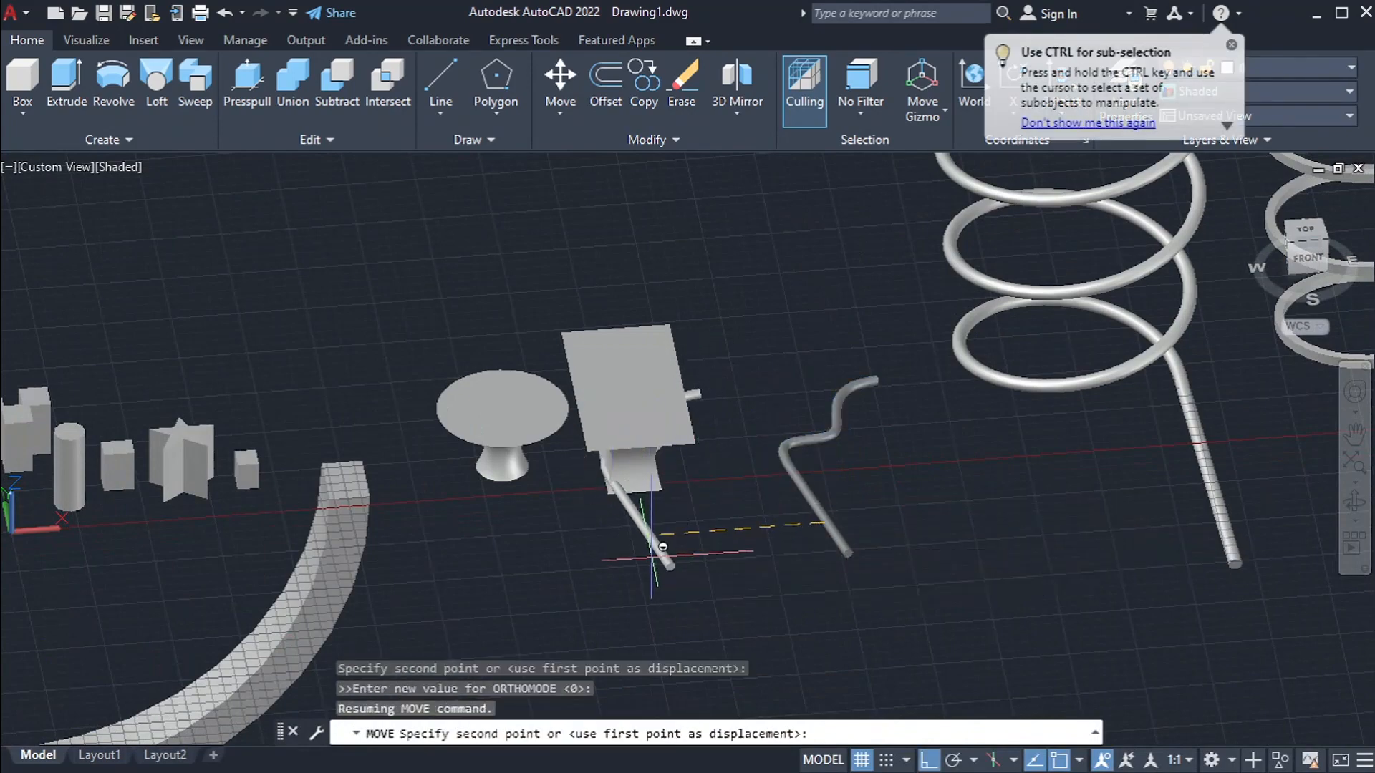
{"action": "middle_click_drag", "start_coordinate": [712, 570], "coordinate": [713, 499], "text": "shift"}
Raise the pipe vertically with Ortho so it passes through the middle of the rectangular-topped lofted solid.
{"action": "left_click", "coordinate": [711, 498]}
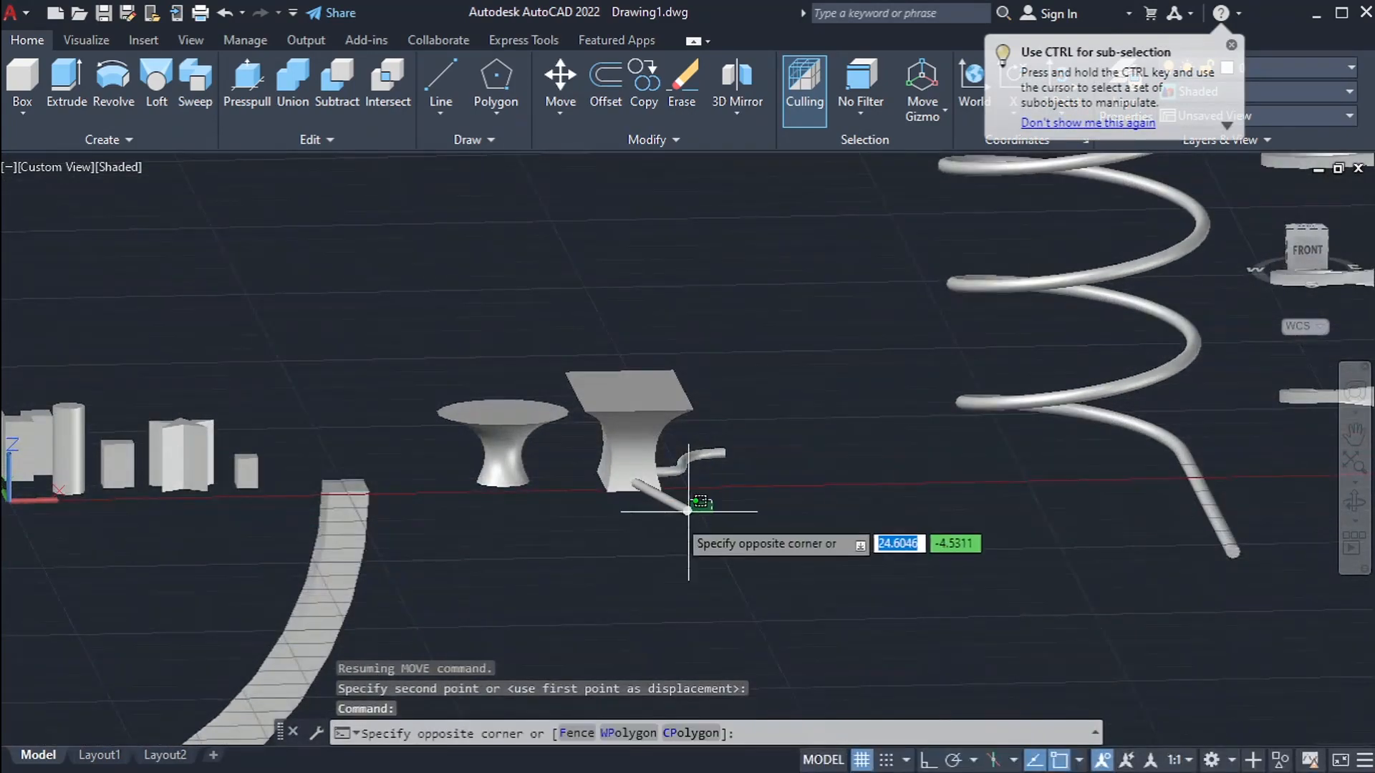
{"action": "left_click", "coordinate": [691, 513]}
{"action": "scroll", "coordinate": [694, 491], "scroll_direction": "up", "scroll_amount": 6}
{"action": "type", "text": "m"}
{"action": "key", "text": "Return"}
{"action": "left_click", "coordinate": [875, 485]}
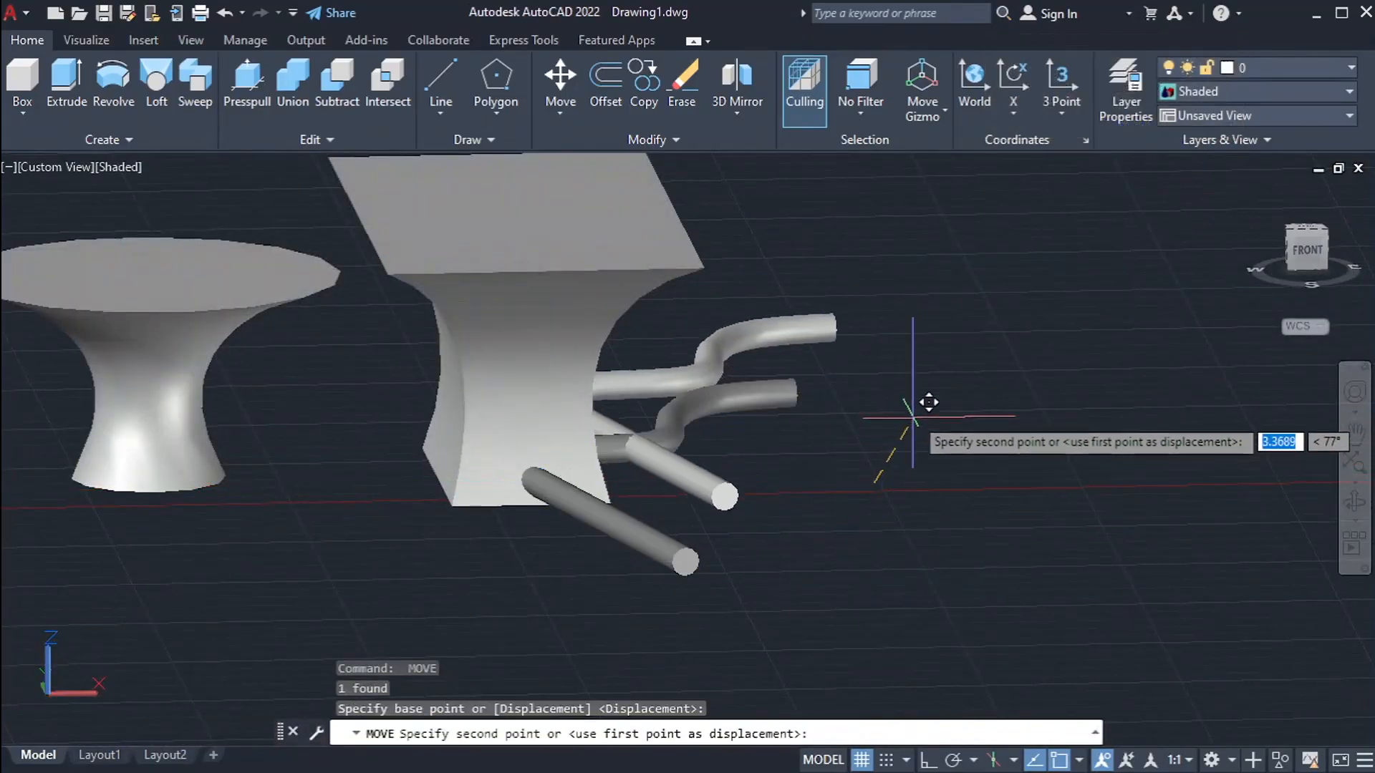
{"action": "left_click", "coordinate": [912, 363], "text": "shift"}
{"action": "middle_click_drag", "start_coordinate": [919, 479], "coordinate": [879, 475], "text": "shift"}
{"action": "middle_click_drag", "start_coordinate": [879, 474], "coordinate": [859, 437], "text": "shift"}
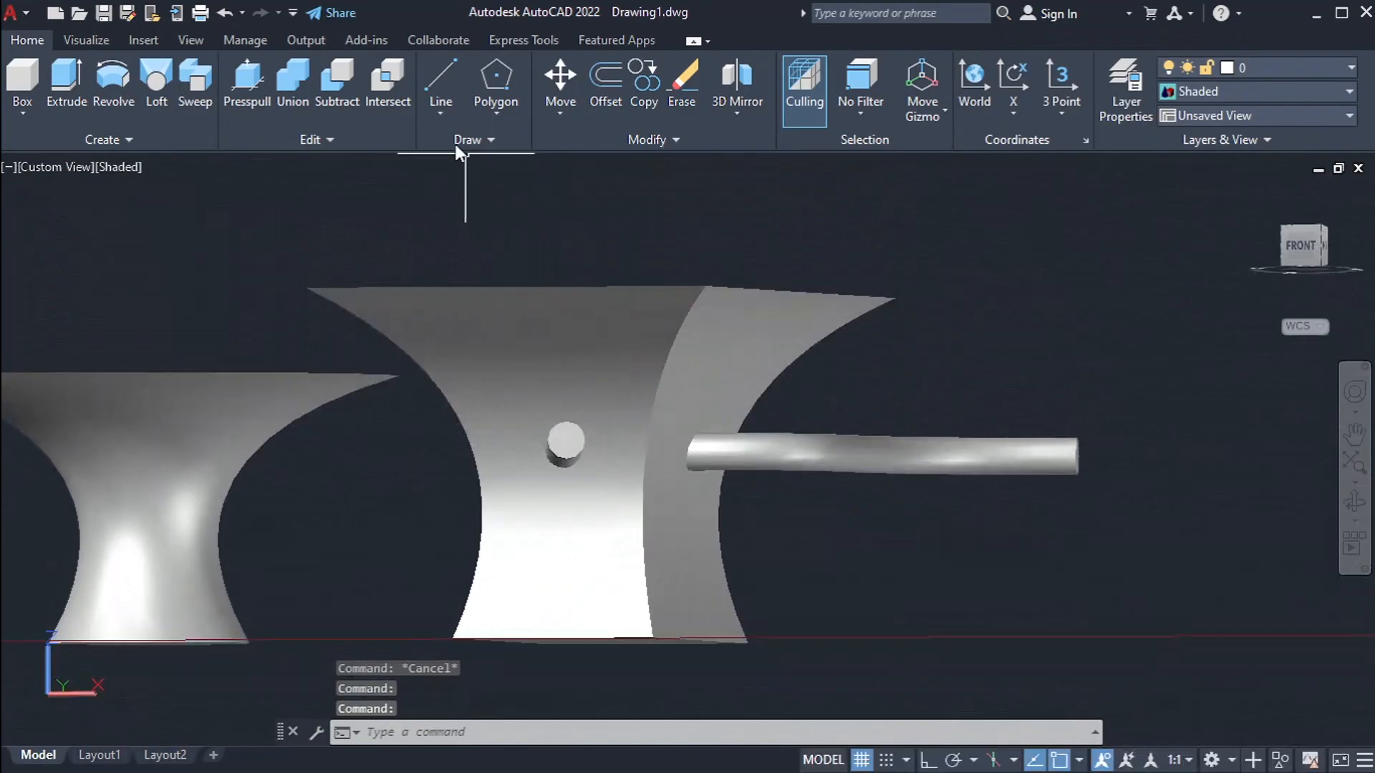
Intersect the pipe with the rectangular-topped lofted solid, inspect the remaining shape and undo the intersection.
{"action": "left_click", "coordinate": [410, 101]}
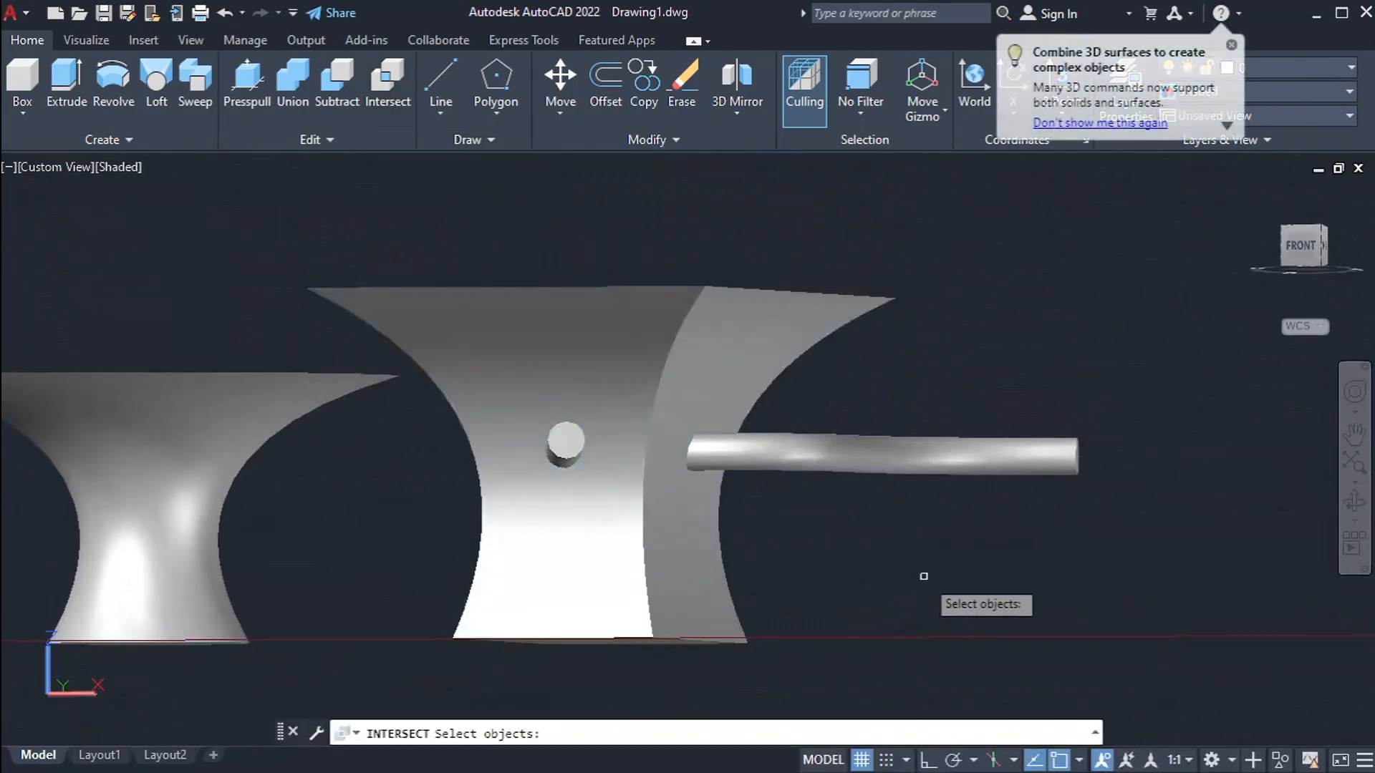
{"action": "left_click", "coordinate": [924, 576]}
{"action": "left_click", "coordinate": [548, 265]}
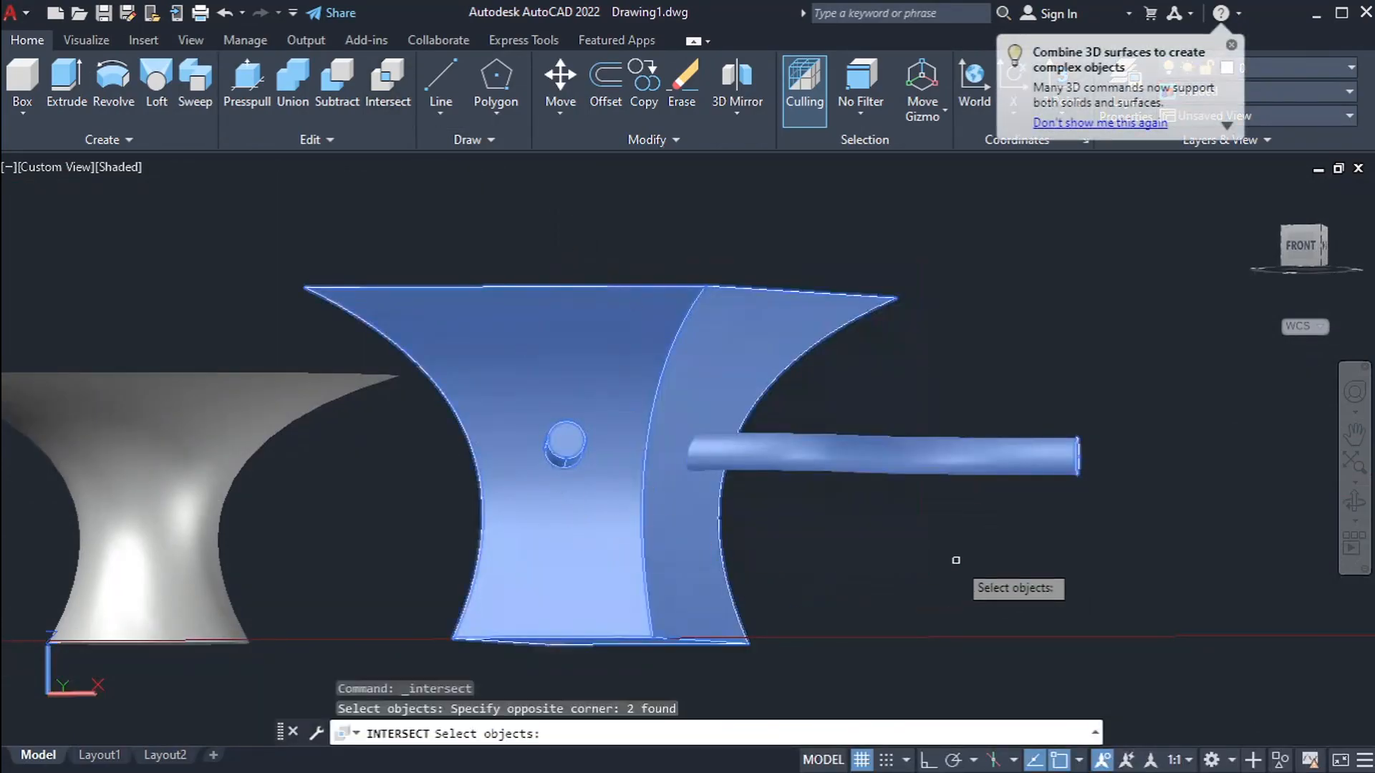
{"action": "scroll", "coordinate": [858, 378], "scroll_direction": "down", "scroll_amount": 4}
{"action": "key", "text": "Return"}
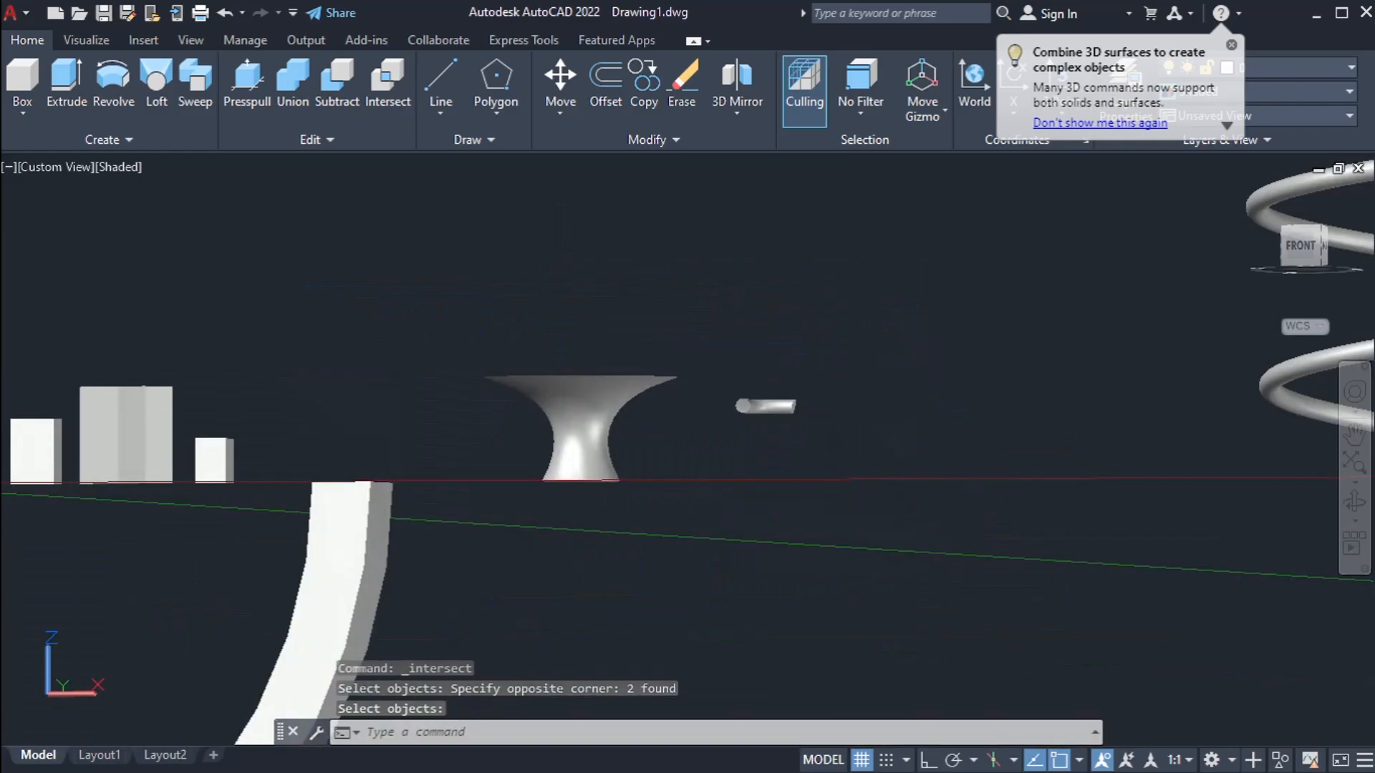
{"action": "middle_click_drag", "start_coordinate": [796, 429], "coordinate": [799, 514], "text": "shift"}
{"action": "scroll", "coordinate": [798, 514], "scroll_direction": "up", "scroll_amount": 6}
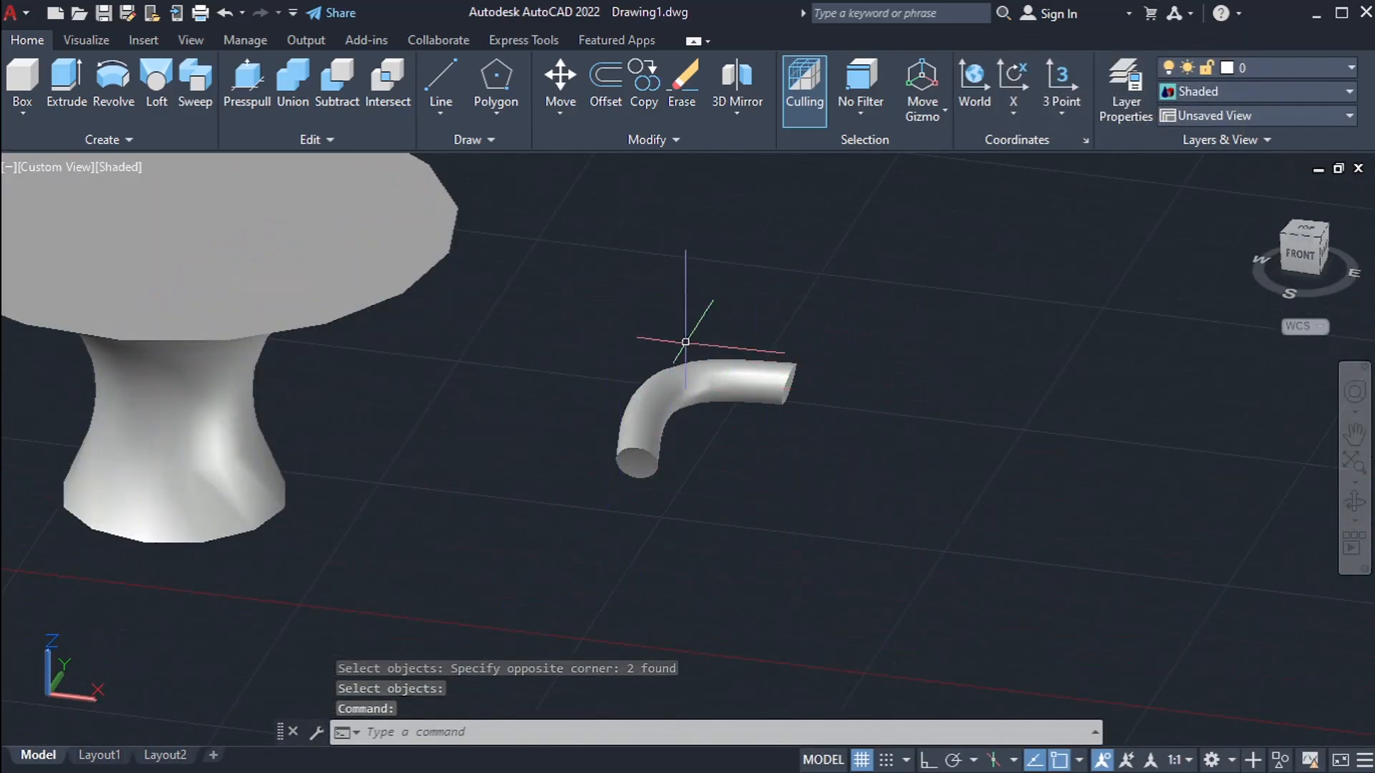
{"action": "key", "text": "ctrl+z"}
{"action": "key", "text": "ctrl+z"}
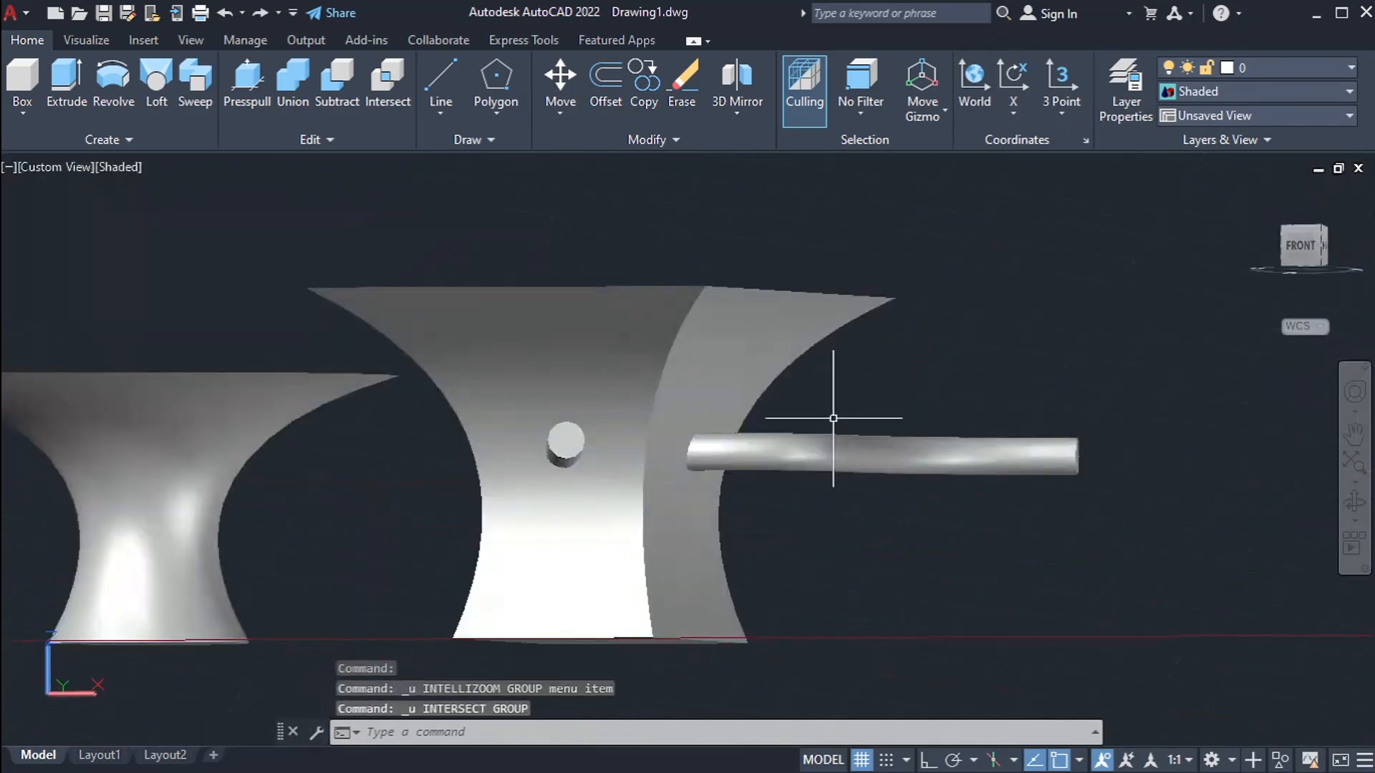
Repeat the Intersect on the pipe and the rectangular-topped lofted solid from a raised view, and undo it again.
{"action": "middle_click_drag", "start_coordinate": [835, 414], "coordinate": [822, 485], "text": "shift"}
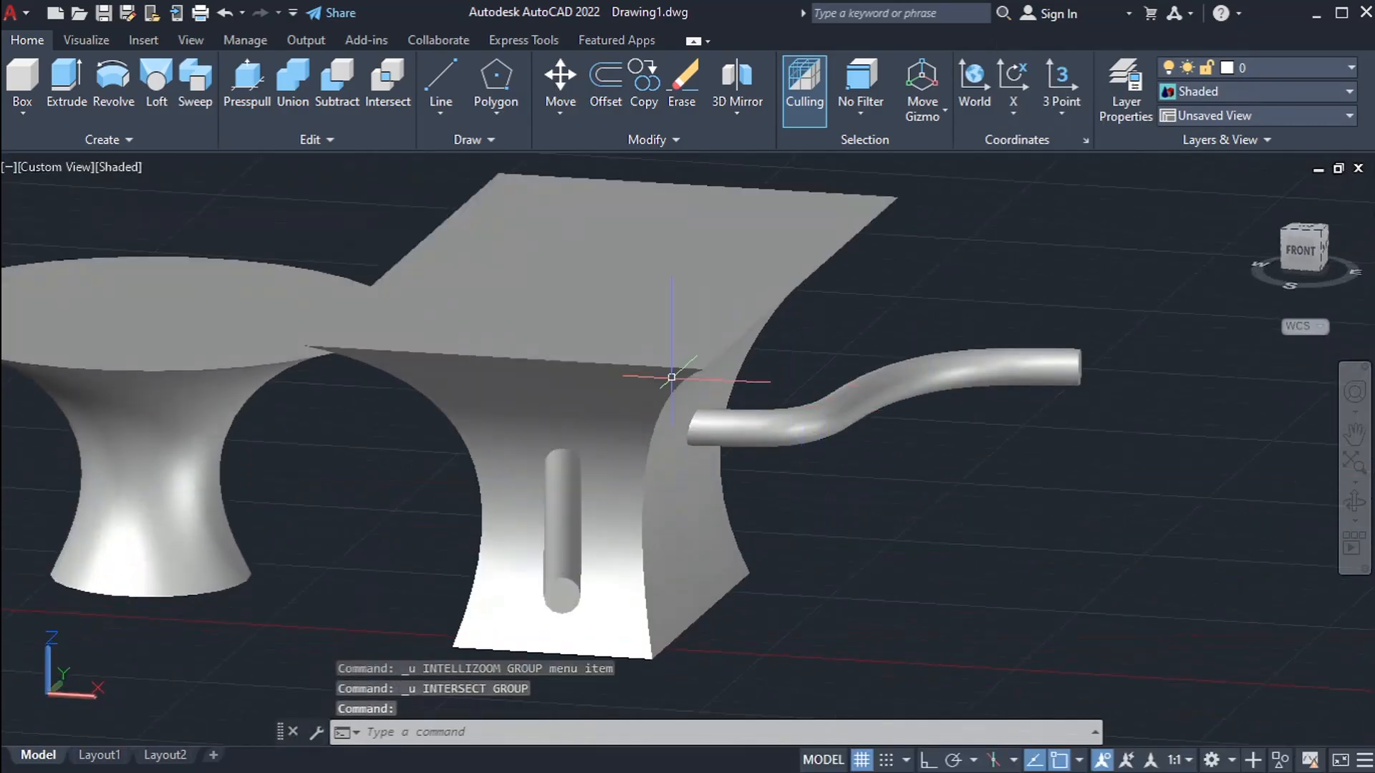
{"action": "left_click", "coordinate": [400, 93]}
{"action": "left_click", "coordinate": [850, 545]}
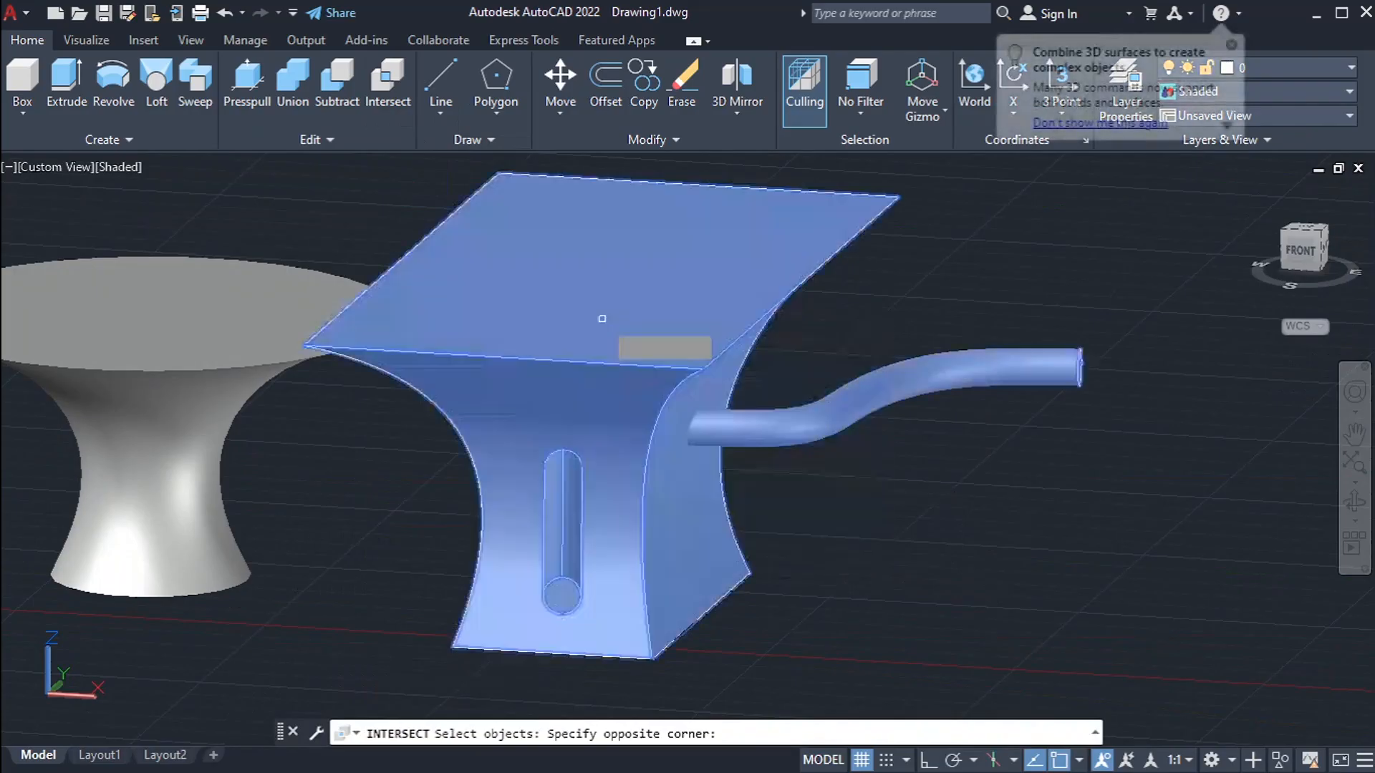
{"action": "left_click", "coordinate": [641, 333]}
{"action": "key", "text": "Return"}
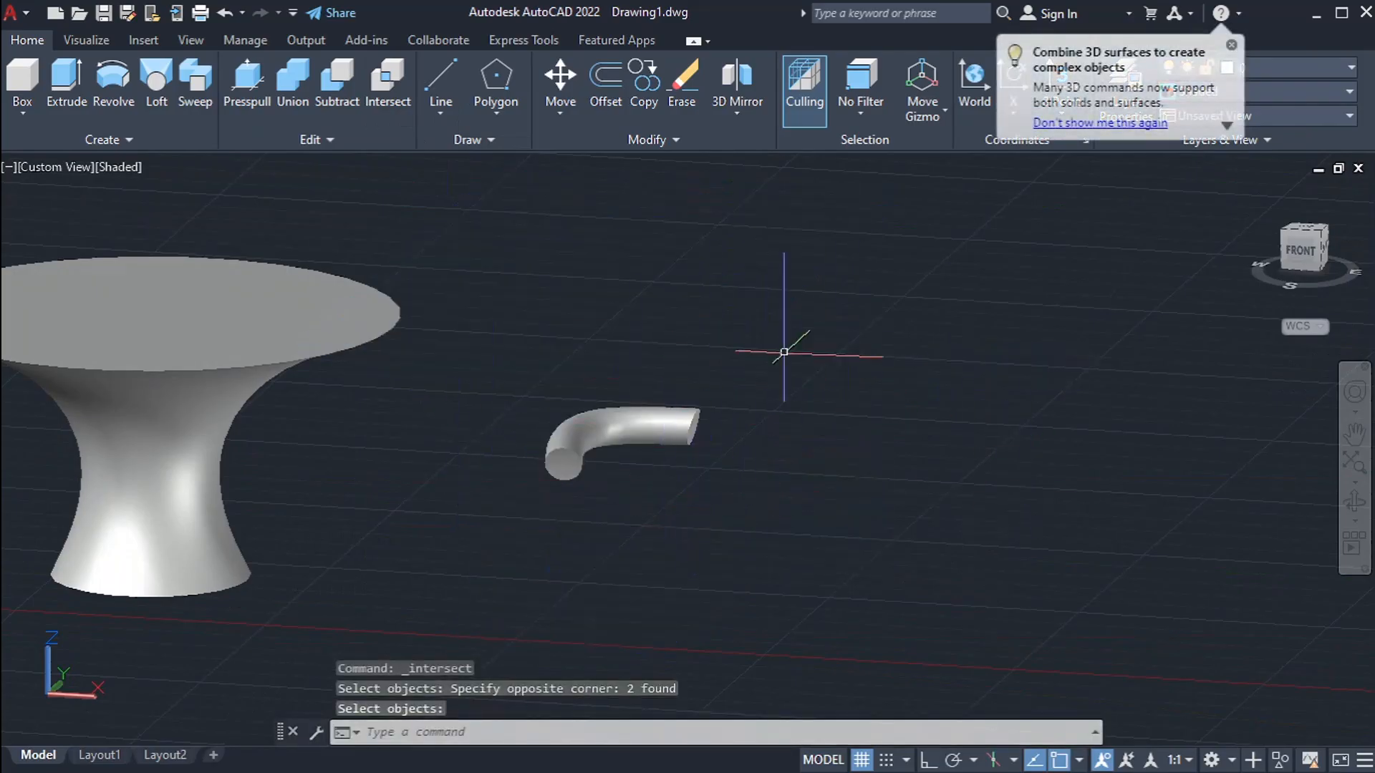
{"action": "scroll", "coordinate": [739, 465], "scroll_direction": "up", "scroll_amount": 3}
{"action": "scroll", "coordinate": [392, 413], "scroll_direction": "down", "scroll_amount": 3}
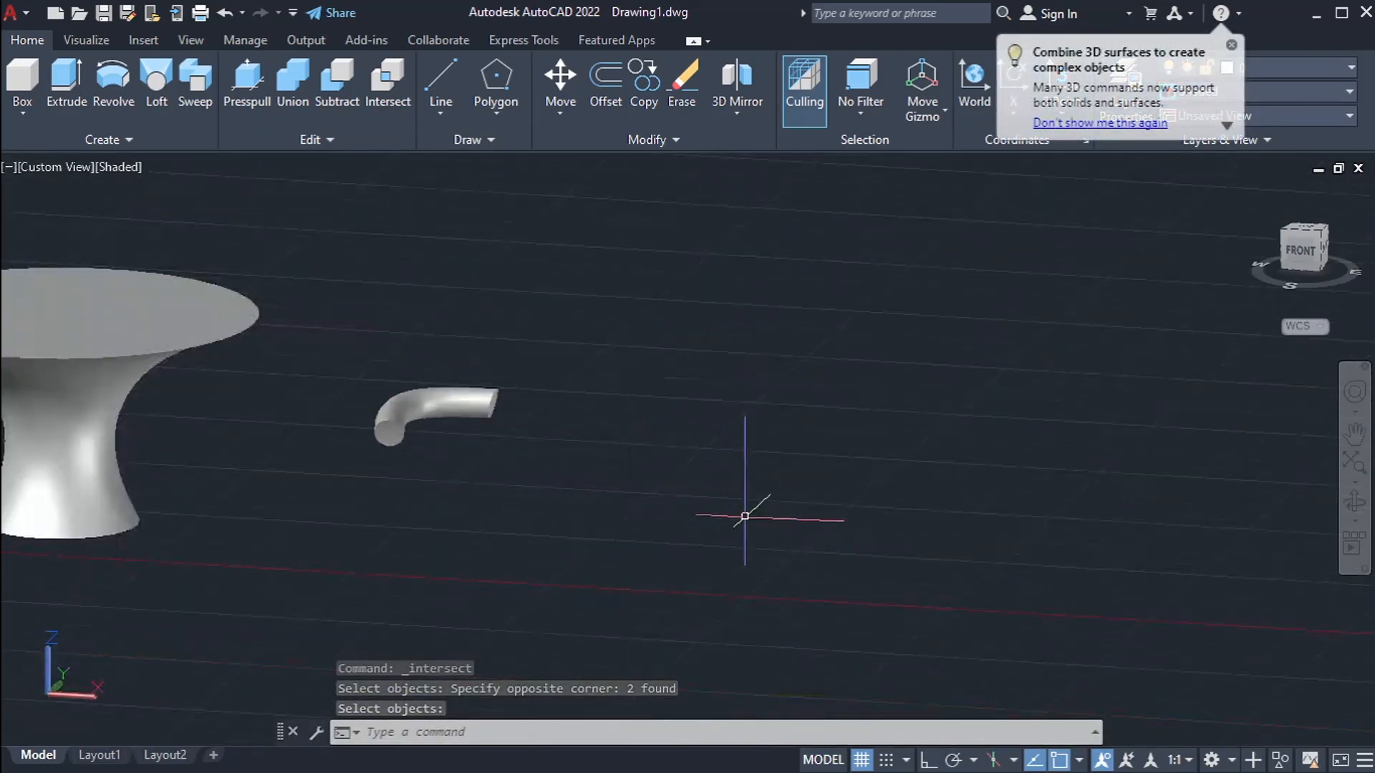
{"action": "key", "text": "ctrl+z"}
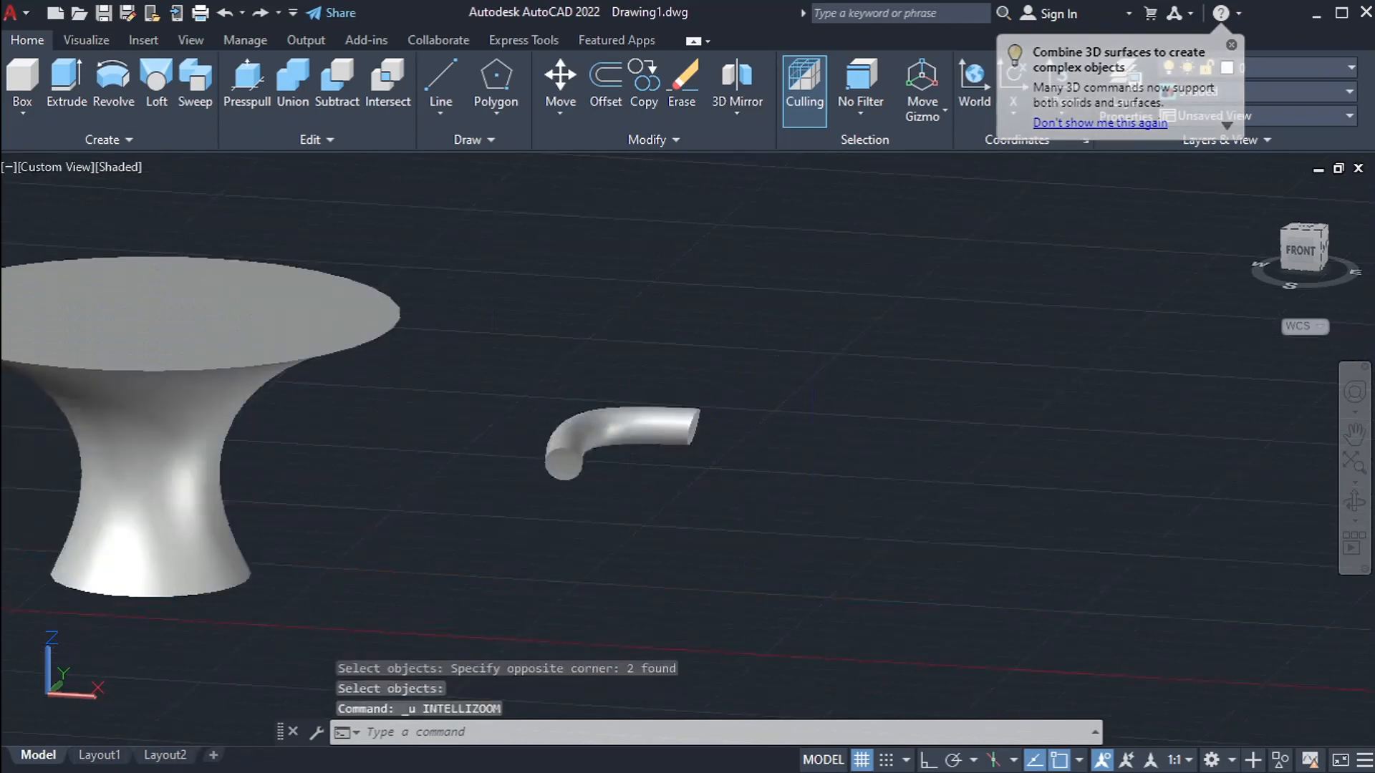
{"action": "key", "text": "ctrl+z"}
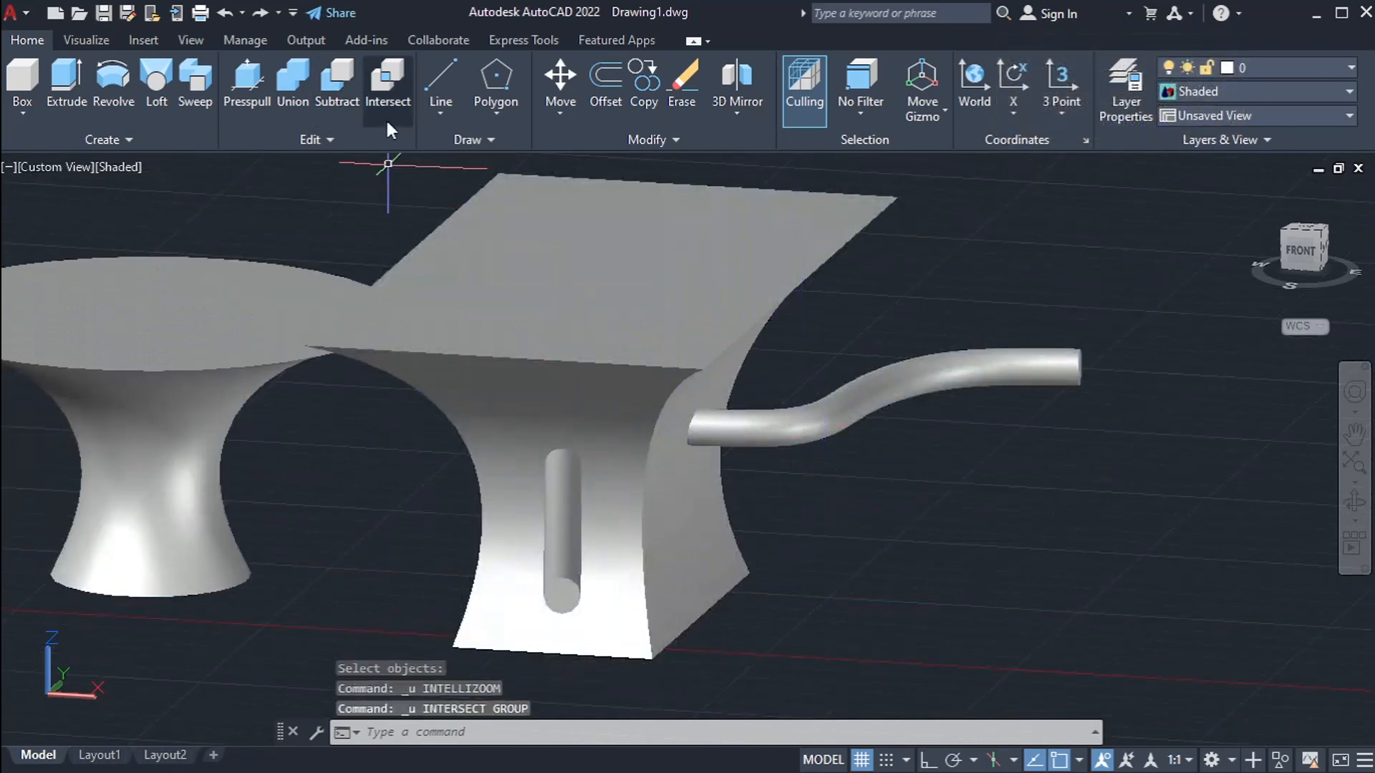
Subtract the rectangular-topped lofted solid from the pipe, keeping only the pipe parts outside it.
{"action": "left_click", "coordinate": [335, 84]}
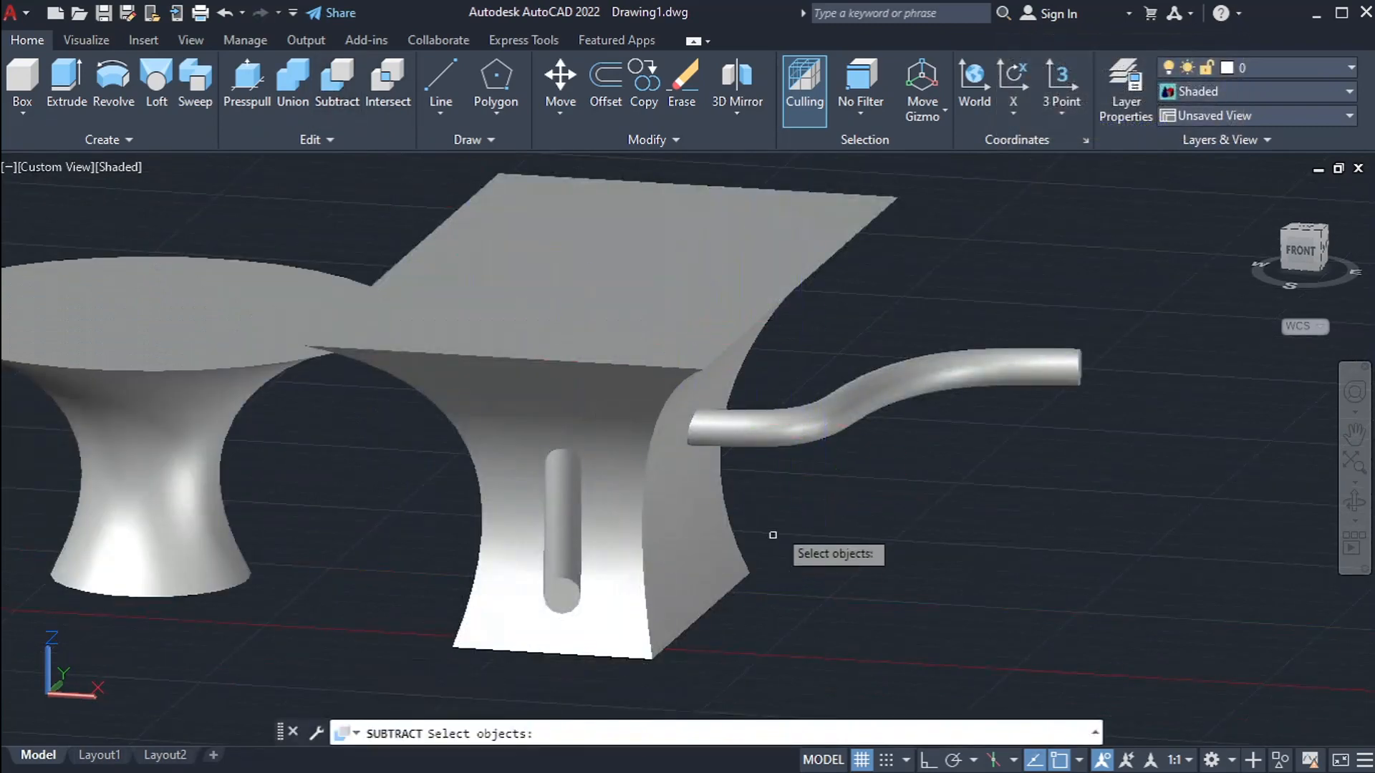
{"action": "left_click", "coordinate": [763, 443]}
{"action": "key", "text": "Return"}
{"action": "left_click", "coordinate": [707, 351]}
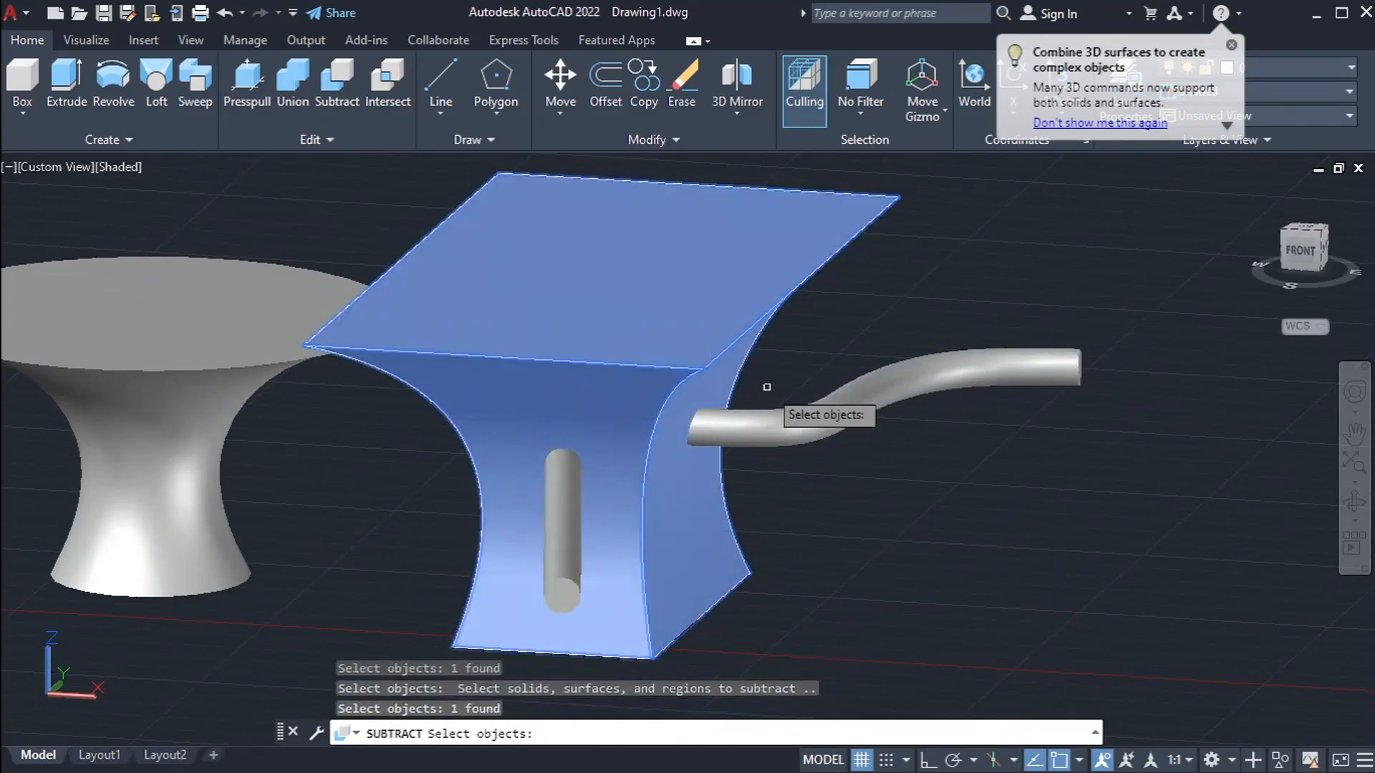
{"action": "key", "text": "Return"}
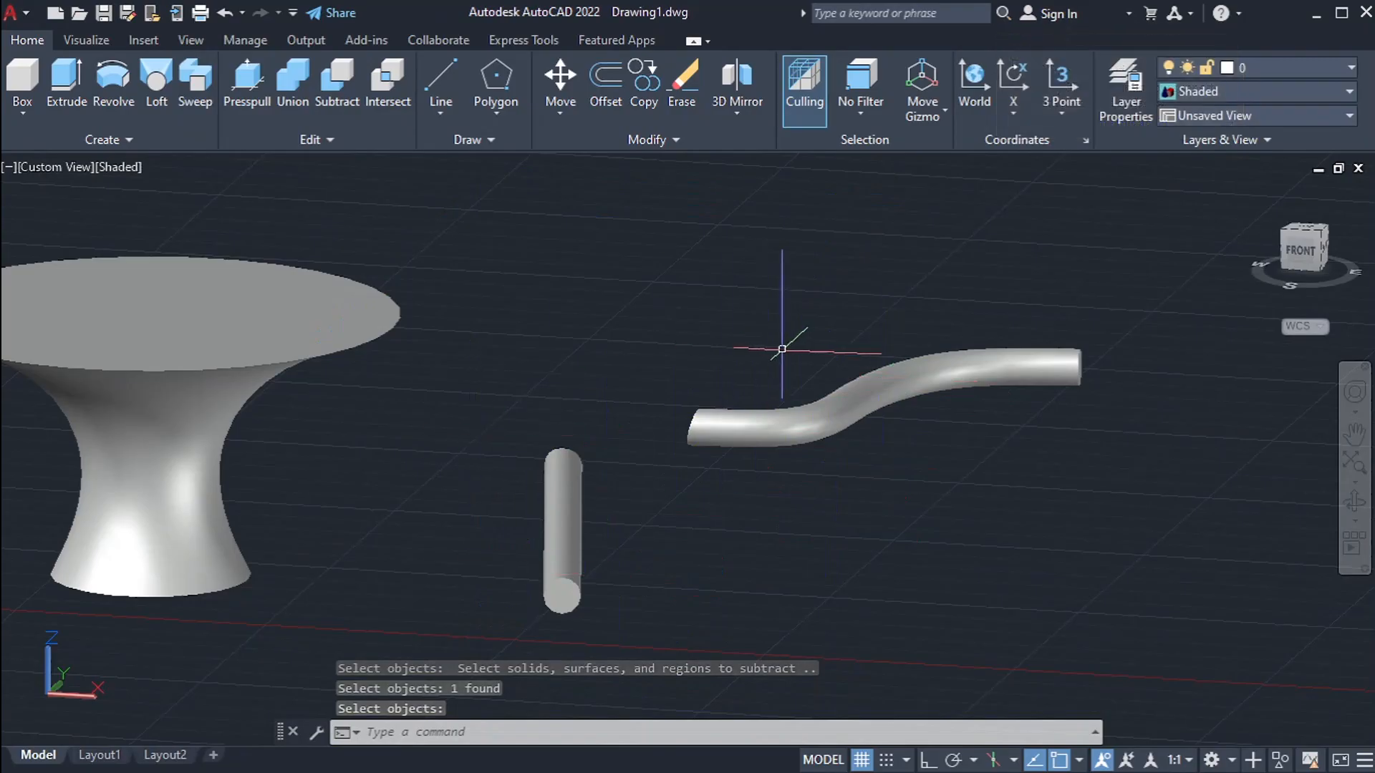
Undo the last subtraction and subtract the pipe from the rectangular-topped lofted solid instead.
{"action": "key", "text": "ctrl+z"}
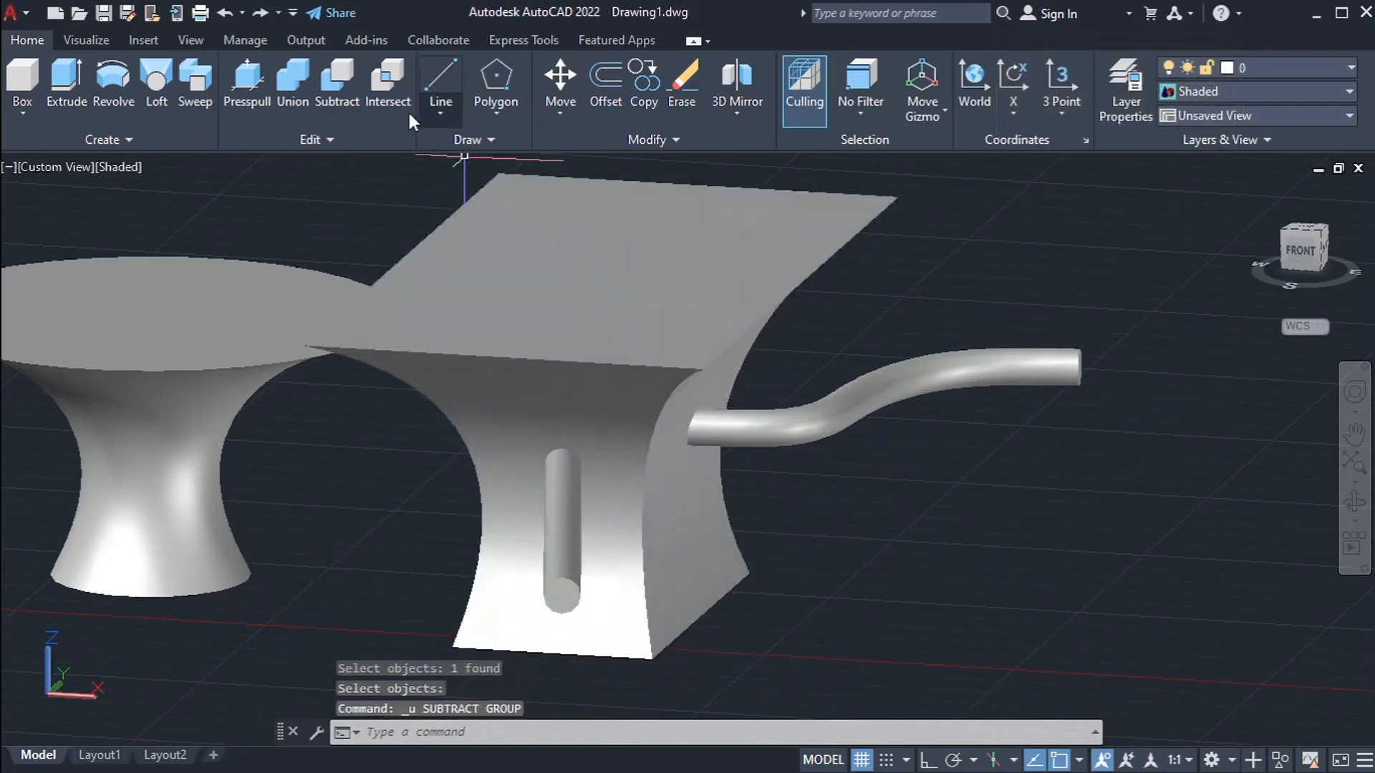
{"action": "left_click", "coordinate": [345, 101]}
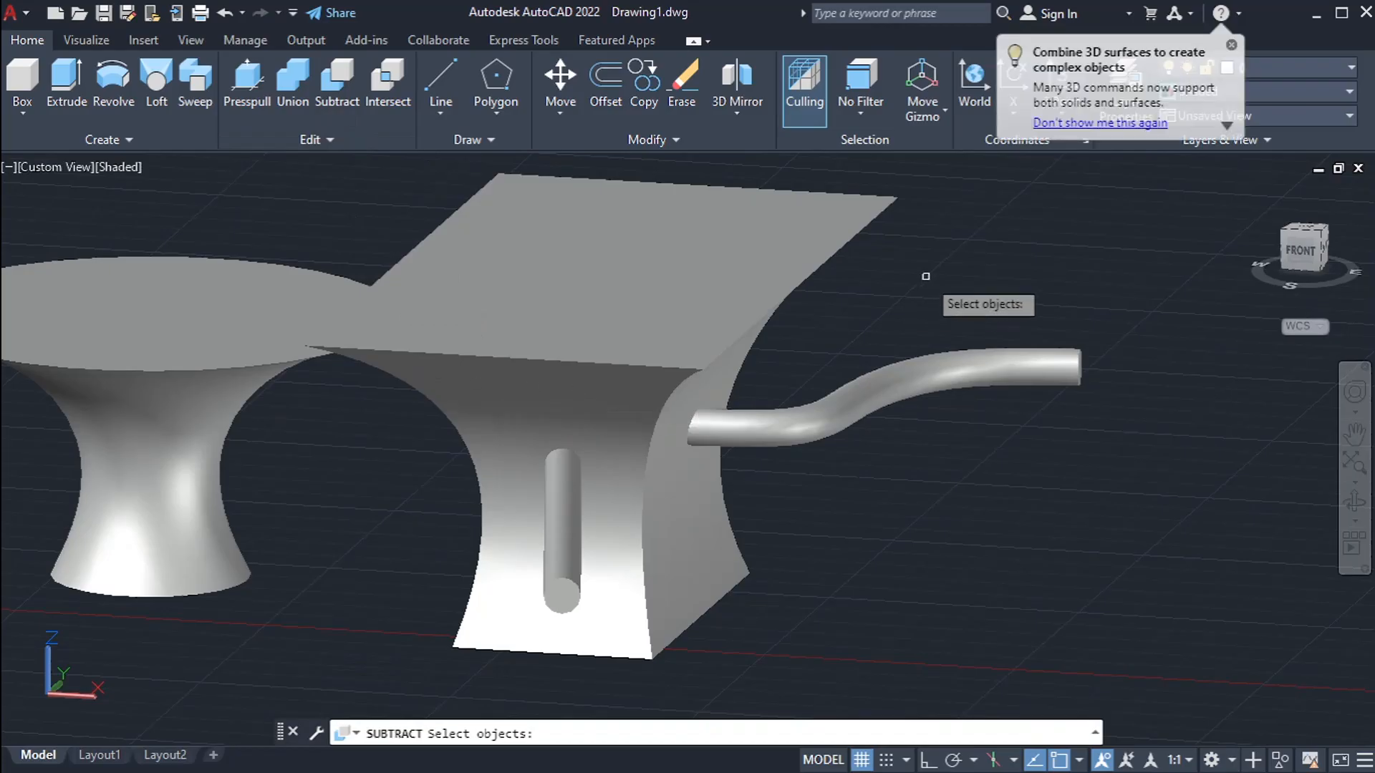
{"action": "left_click", "coordinate": [795, 281]}
{"action": "key", "text": "Return"}
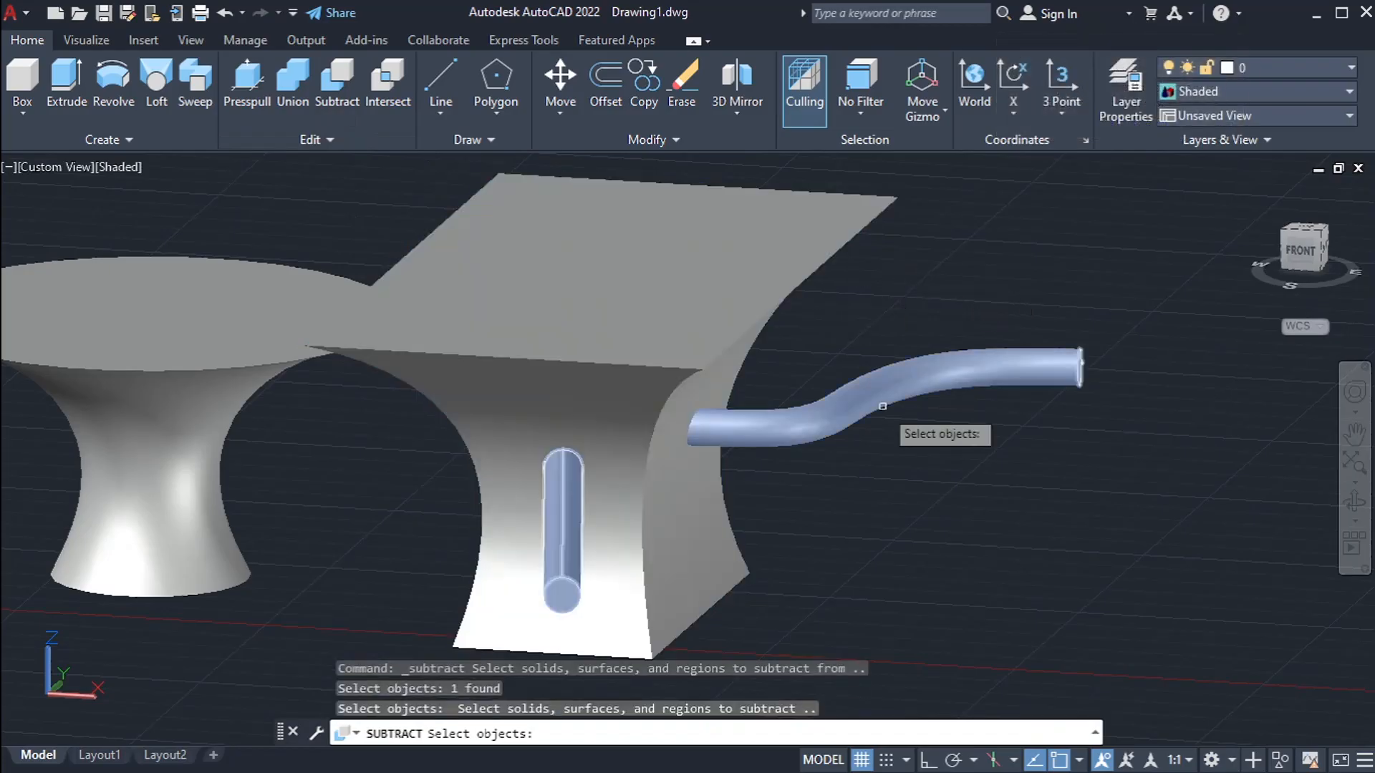
{"action": "left_click", "coordinate": [883, 406]}
{"action": "key", "text": "Return"}
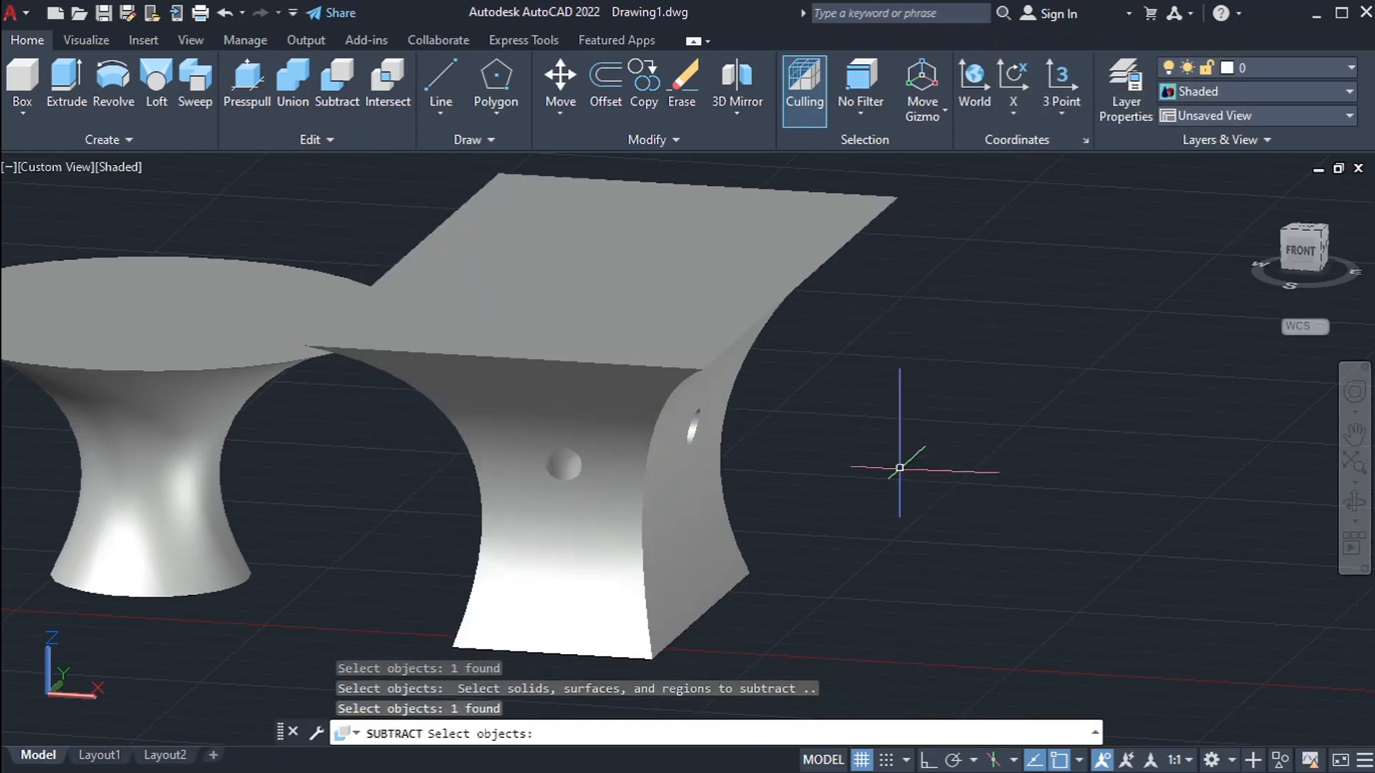
Examine the hole openings on the front and side faces of the rectangular-topped lofted solid.
{"action": "scroll", "coordinate": [556, 467], "scroll_direction": "up", "scroll_amount": 4}
{"action": "middle_click_drag", "start_coordinate": [608, 482], "coordinate": [556, 487], "text": "shift"}
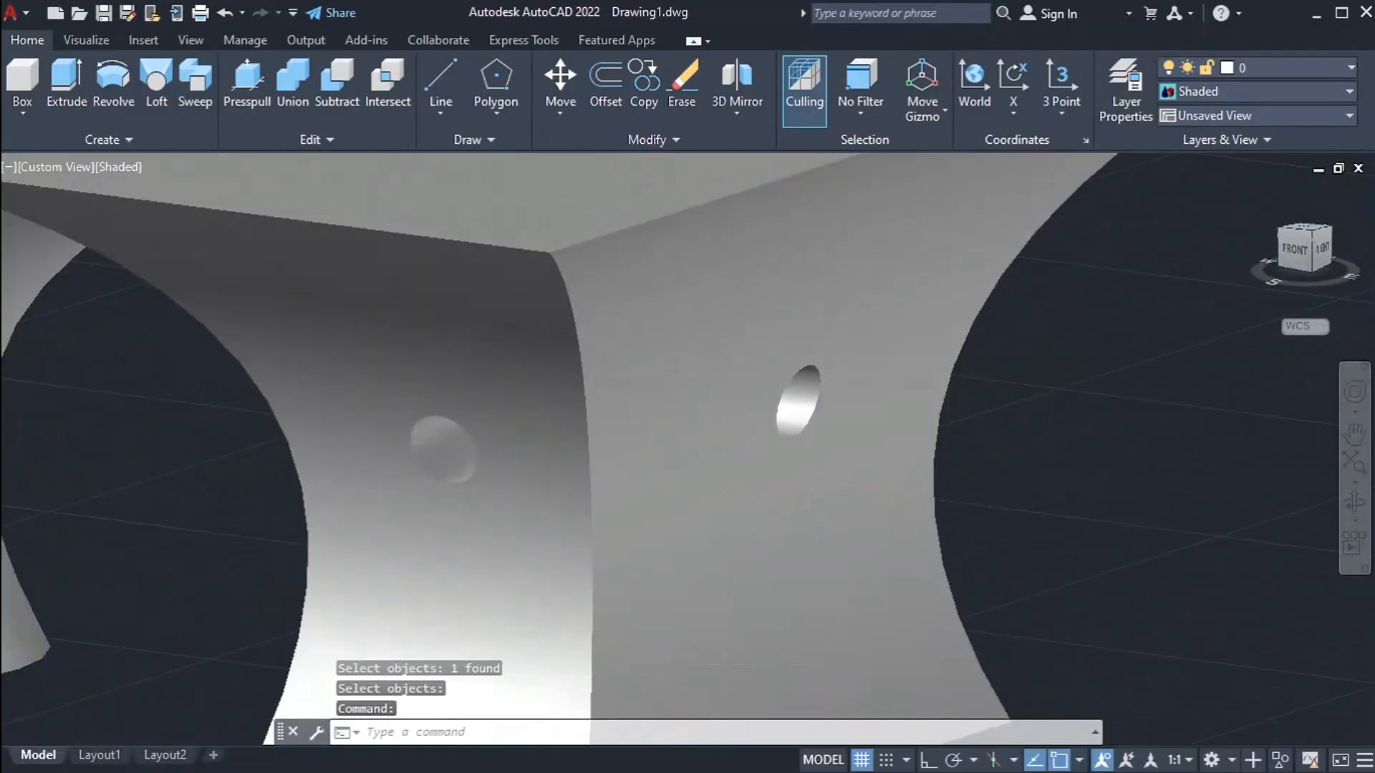
{"action": "scroll", "coordinate": [818, 406], "scroll_direction": "down", "scroll_amount": 4}
{"action": "scroll", "coordinate": [909, 394], "scroll_direction": "down", "scroll_amount": 3}
{"action": "middle_click_drag", "start_coordinate": [888, 479], "coordinate": [900, 484], "text": "shift"}
{"action": "middle_click_drag", "start_coordinate": [981, 455], "coordinate": [918, 469], "text": "shift"}
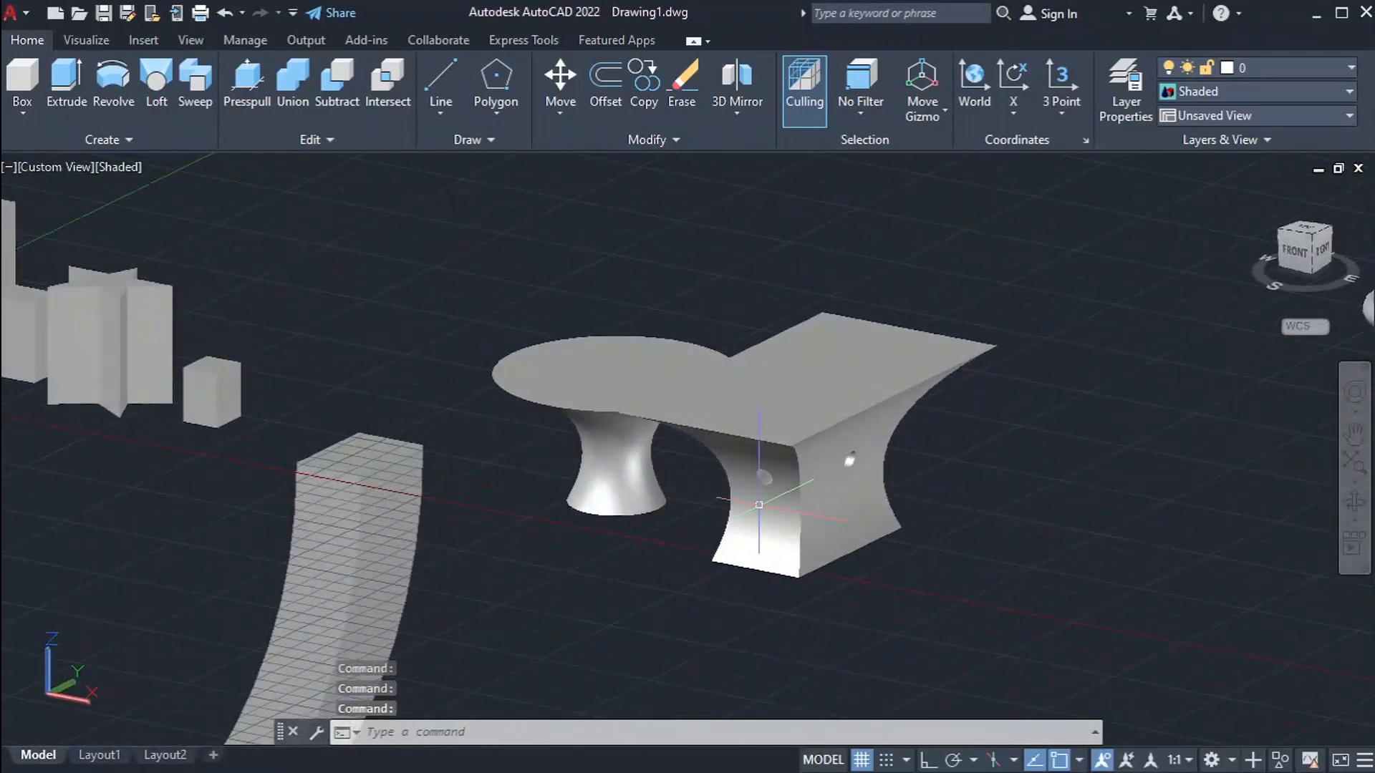
{"action": "middle_click_drag", "start_coordinate": [764, 477], "coordinate": [681, 426]}
{"action": "scroll", "coordinate": [810, 430], "scroll_direction": "up", "scroll_amount": 2}
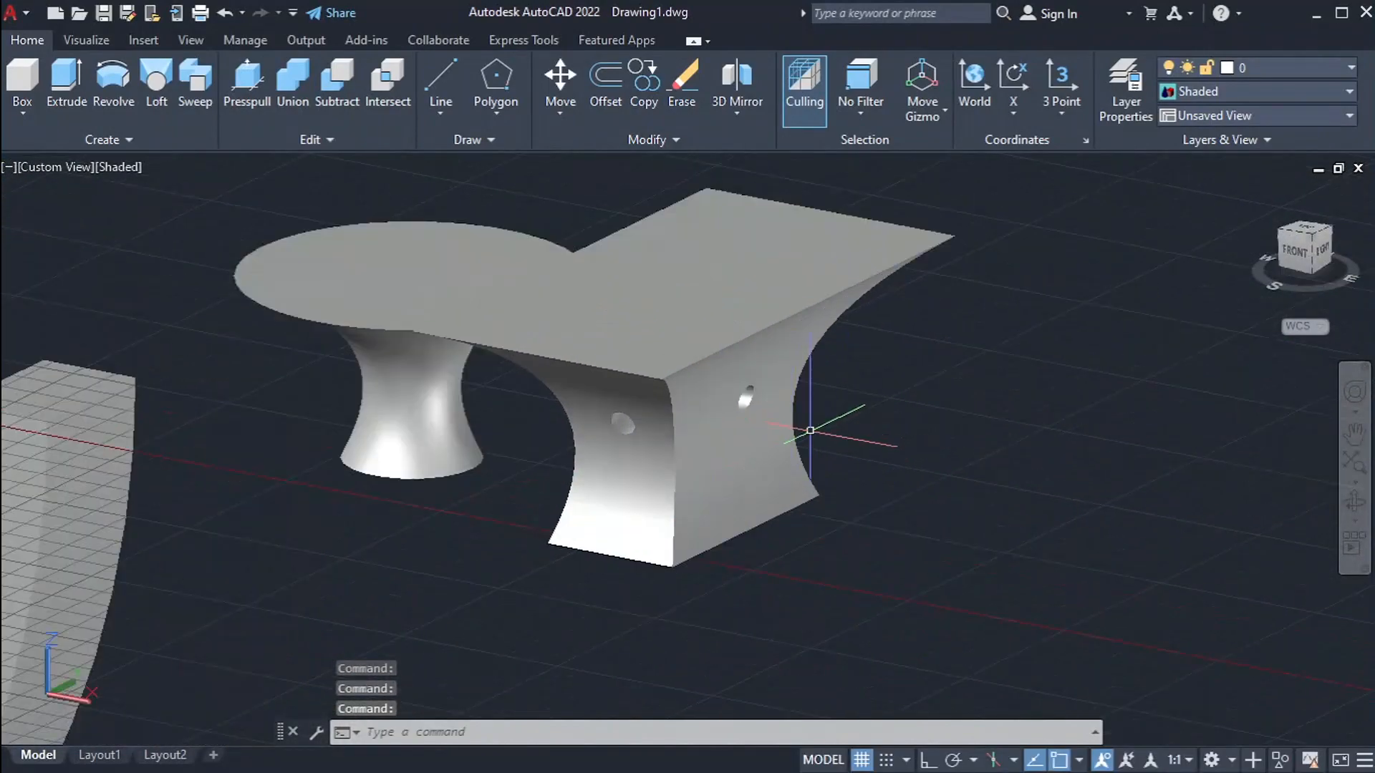
{"action": "scroll", "coordinate": [756, 520], "scroll_direction": "down", "scroll_amount": 1}
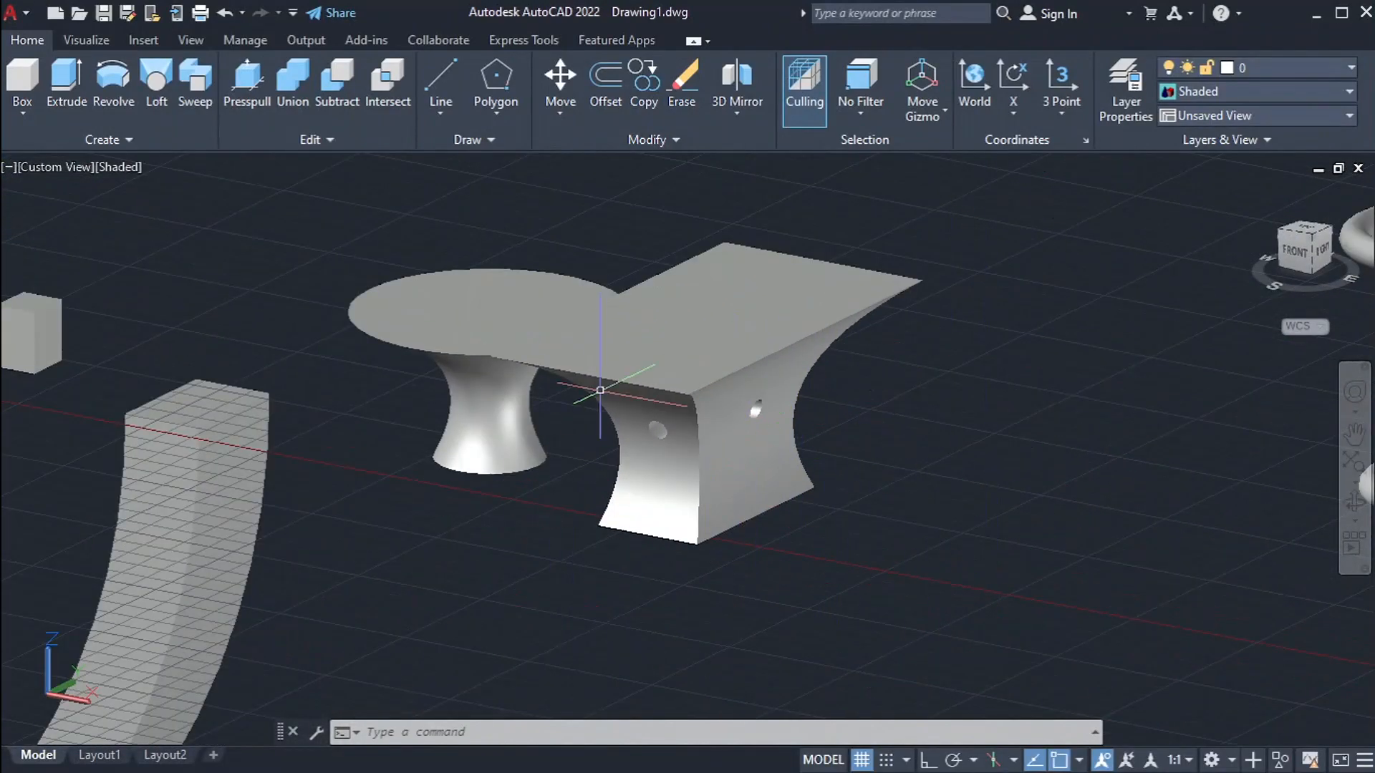
Select the pierced rectangular-topped lofted solid to check its extent, and clear the selection.
{"action": "mouse_move", "coordinate": [600, 391]}
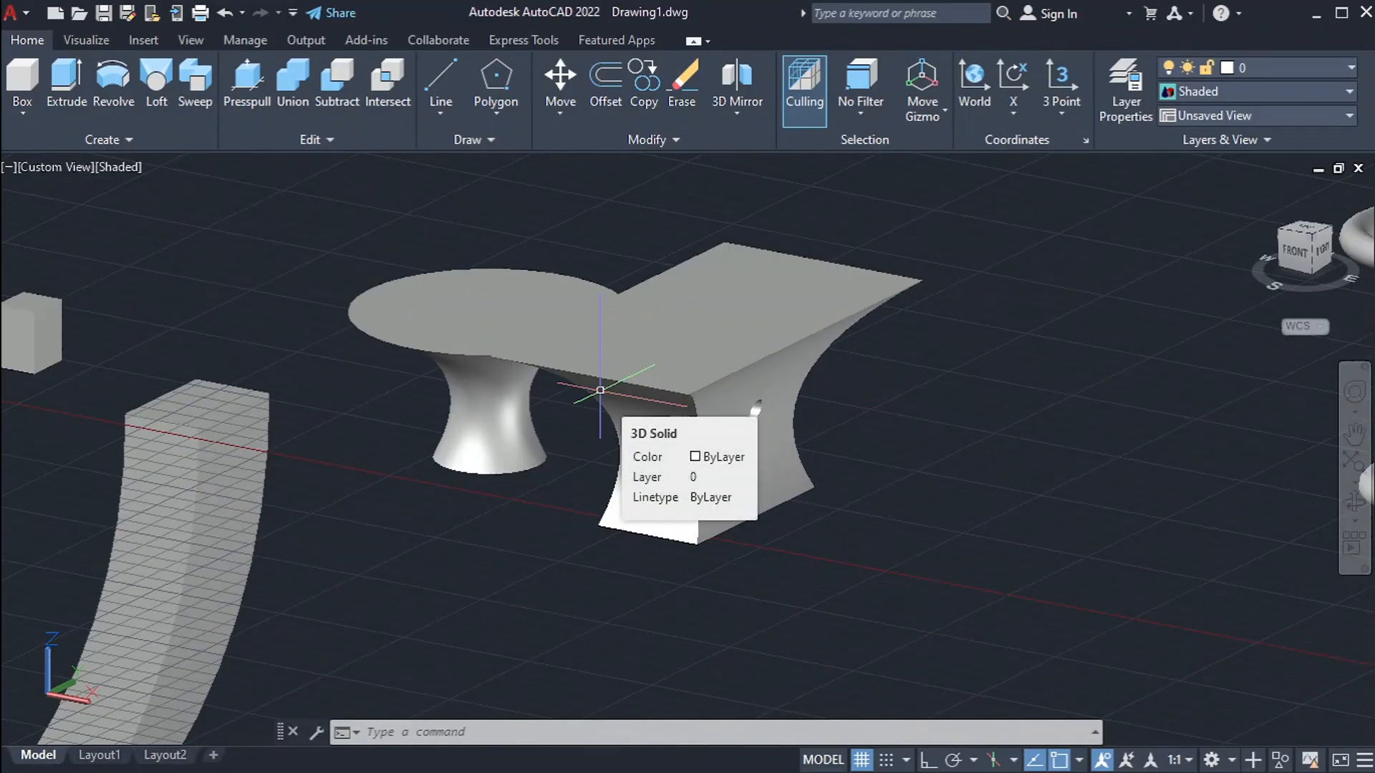
{"action": "left_click", "coordinate": [849, 538]}
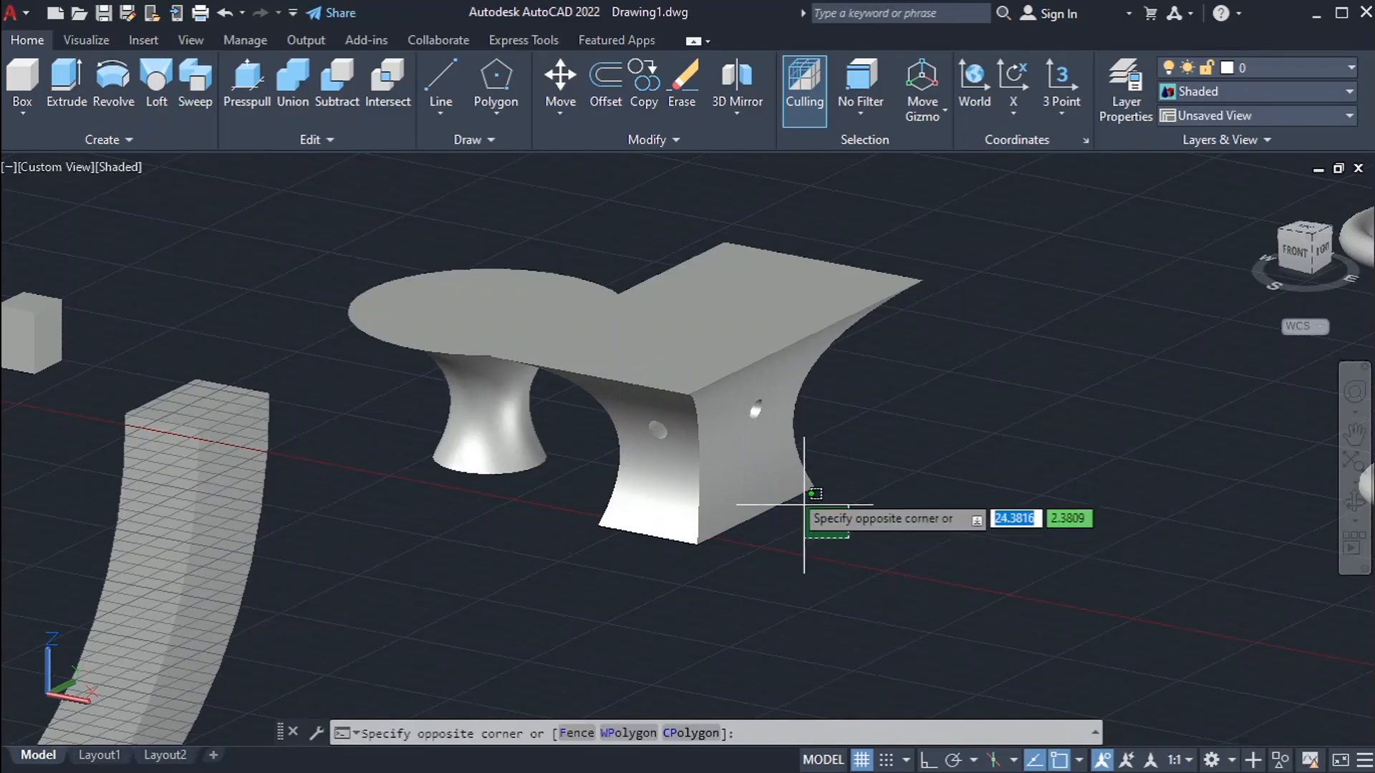
{"action": "left_click", "coordinate": [774, 470]}
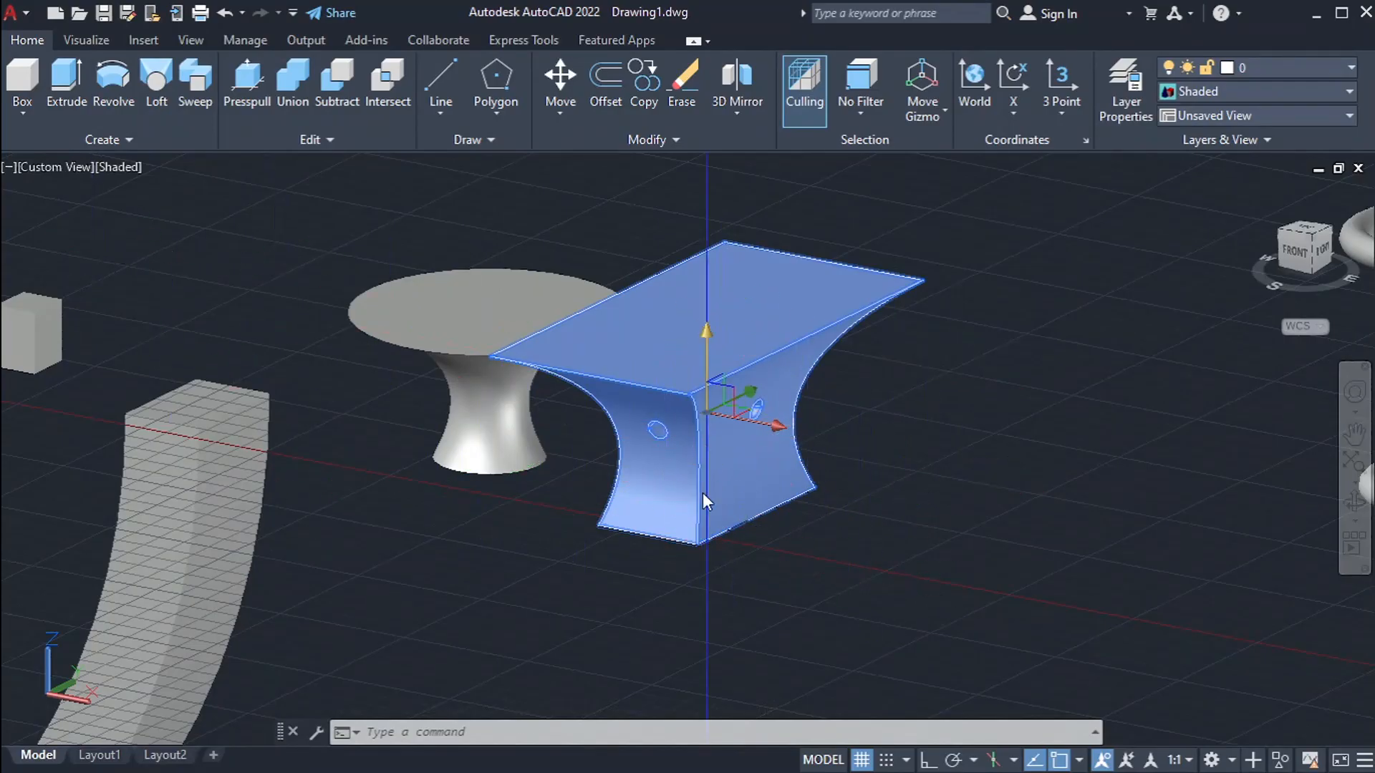
{"action": "middle_click_drag", "start_coordinate": [720, 570], "coordinate": [631, 501], "text": "shift"}
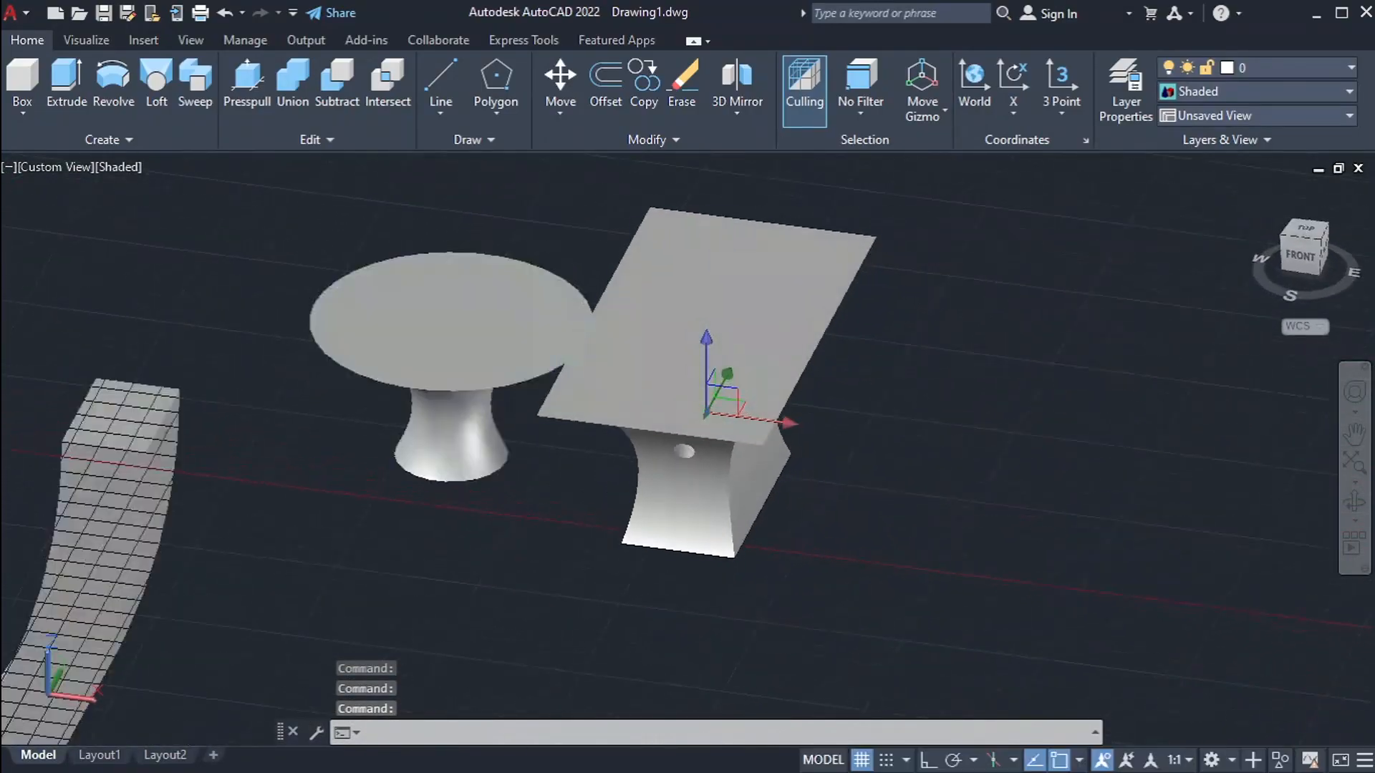
{"action": "middle_click_drag", "start_coordinate": [799, 546], "coordinate": [803, 480], "text": "shift"}
Select the coil nearest the lofted solids, examine it together with the other solids from several angles, and clear the selection.
{"action": "scroll", "coordinate": [803, 471], "scroll_direction": "down", "scroll_amount": 8}
{"action": "middle_click_drag", "start_coordinate": [1032, 534], "coordinate": [941, 487]}
{"action": "scroll", "coordinate": [942, 487], "scroll_direction": "up", "scroll_amount": 2}
{"action": "left_click", "coordinate": [923, 539]}
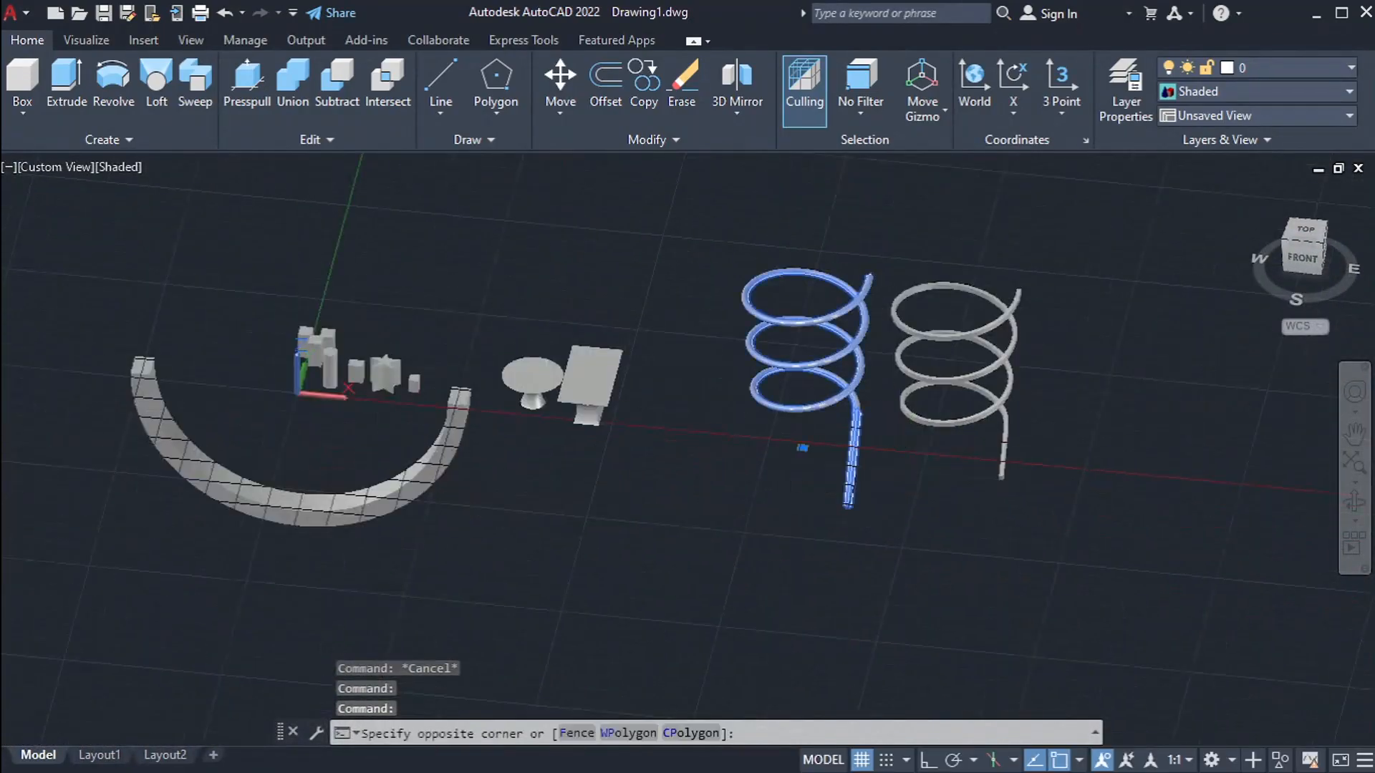
{"action": "left_click", "coordinate": [803, 448]}
{"action": "middle_click_drag", "start_coordinate": [797, 544], "coordinate": [834, 522], "text": "shift"}
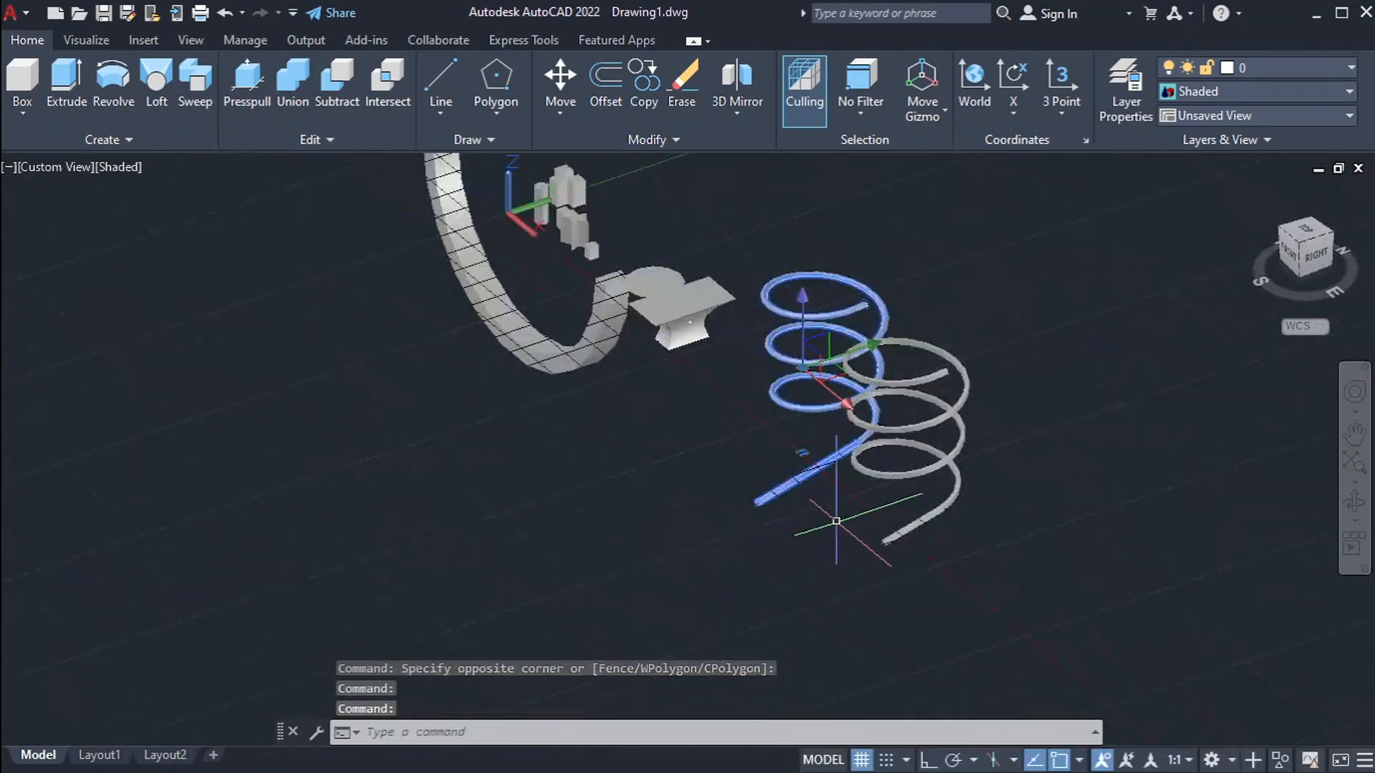
{"action": "middle_click_drag", "start_coordinate": [732, 417], "coordinate": [730, 591]}
{"action": "scroll", "coordinate": [731, 591], "scroll_direction": "up", "scroll_amount": 3}
{"action": "scroll", "coordinate": [820, 571], "scroll_direction": "up", "scroll_amount": 2}
{"action": "scroll", "coordinate": [776, 498], "scroll_direction": "down", "scroll_amount": 5}
{"action": "middle_click_drag", "start_coordinate": [730, 536], "coordinate": [852, 562], "text": "shift"}
{"action": "middle_click_drag", "start_coordinate": [756, 562], "coordinate": [836, 436]}
{"action": "scroll", "coordinate": [686, 398], "scroll_direction": "up", "scroll_amount": 4}
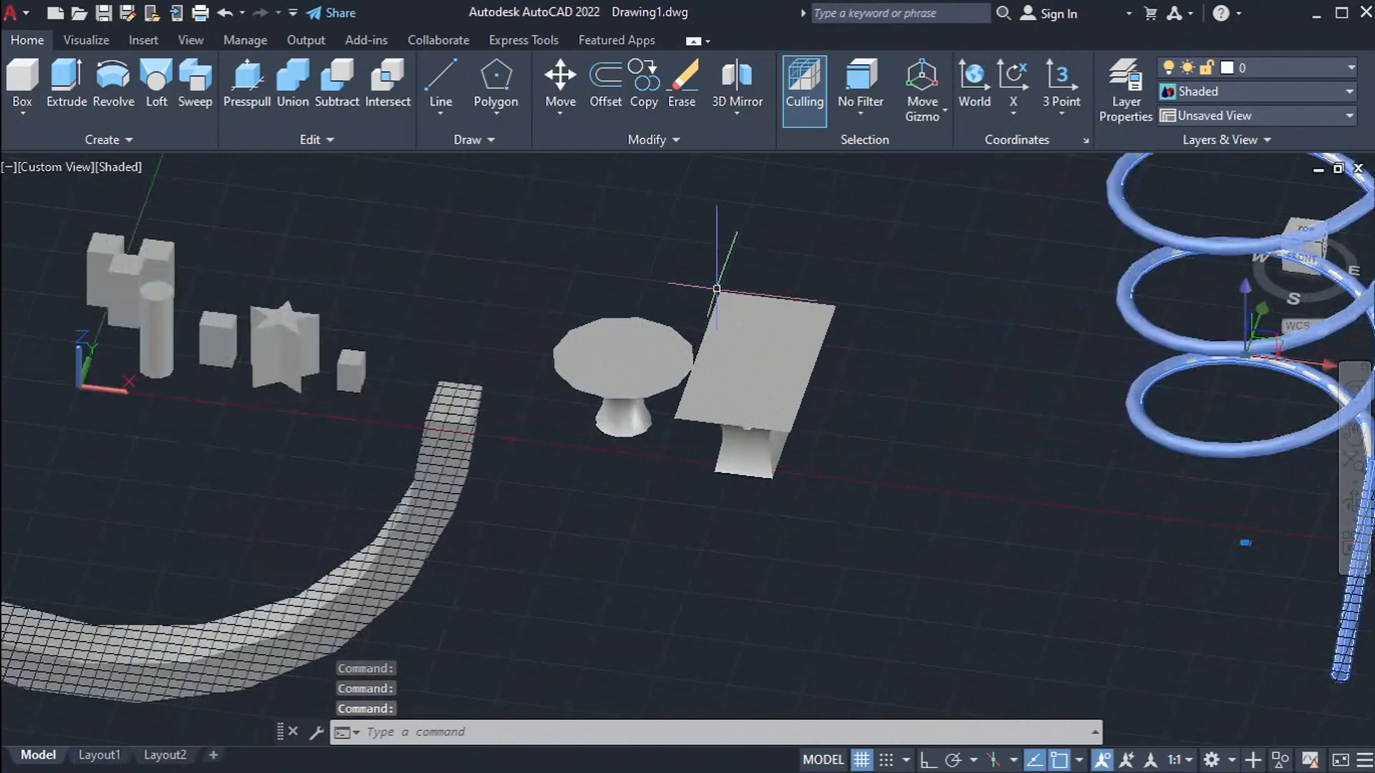
{"action": "key", "text": "Escape"}
{"action": "key", "text": "Escape"}
Erase the curved solid, the small solids near the origin and both lofted solids, keeping only the two coils.
{"action": "scroll", "coordinate": [663, 390], "scroll_direction": "down", "scroll_amount": 3}
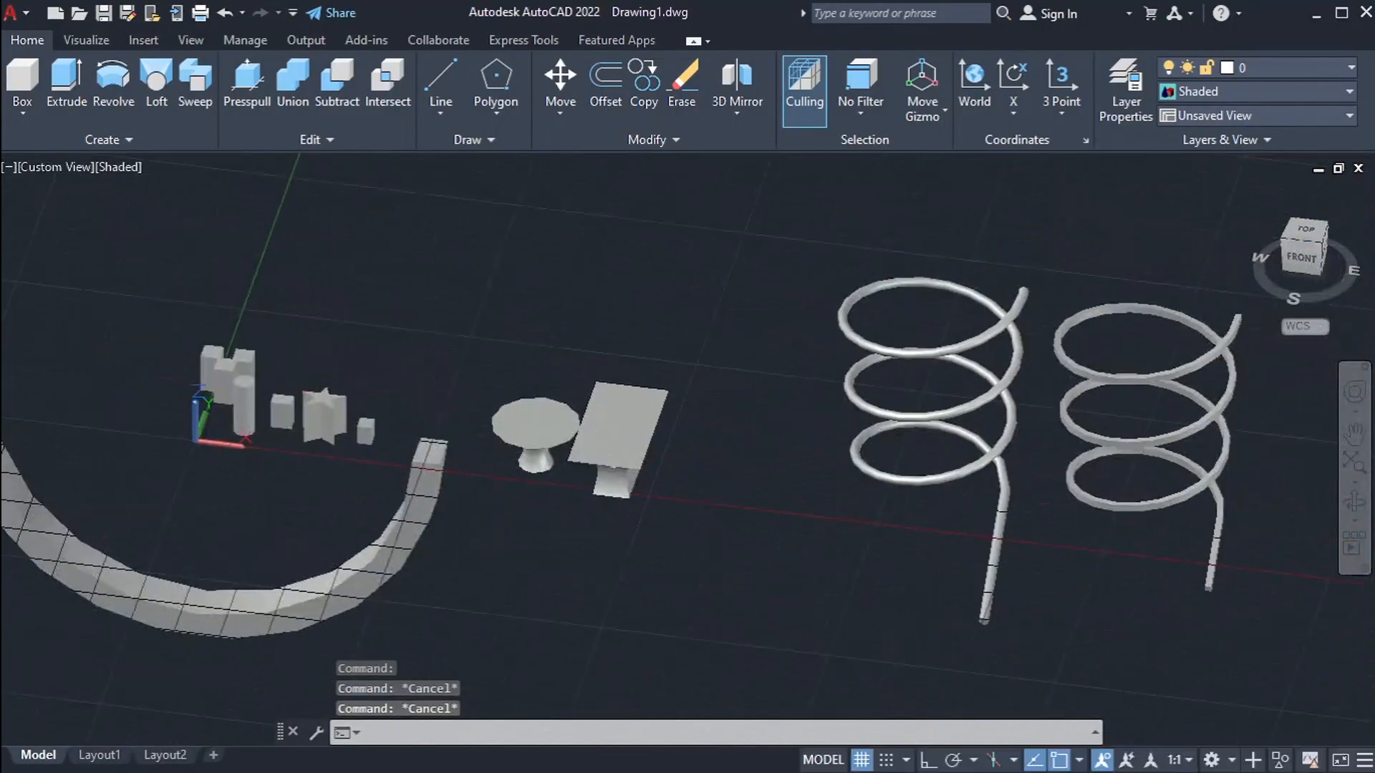
{"action": "scroll", "coordinate": [566, 474], "scroll_direction": "up", "scroll_amount": 5}
{"action": "scroll", "coordinate": [566, 475], "scroll_direction": "up", "scroll_amount": 4}
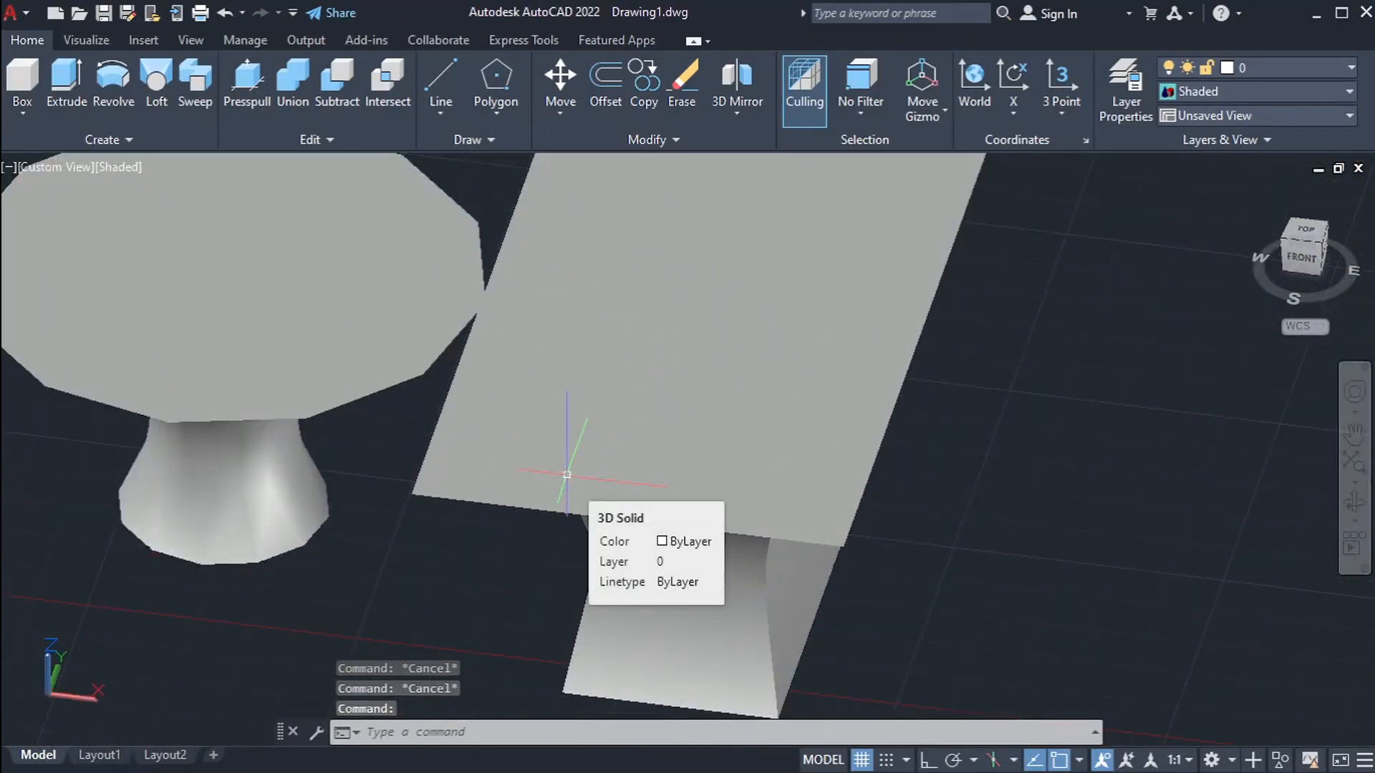
{"action": "middle_click_drag", "start_coordinate": [777, 321], "coordinate": [807, 357]}
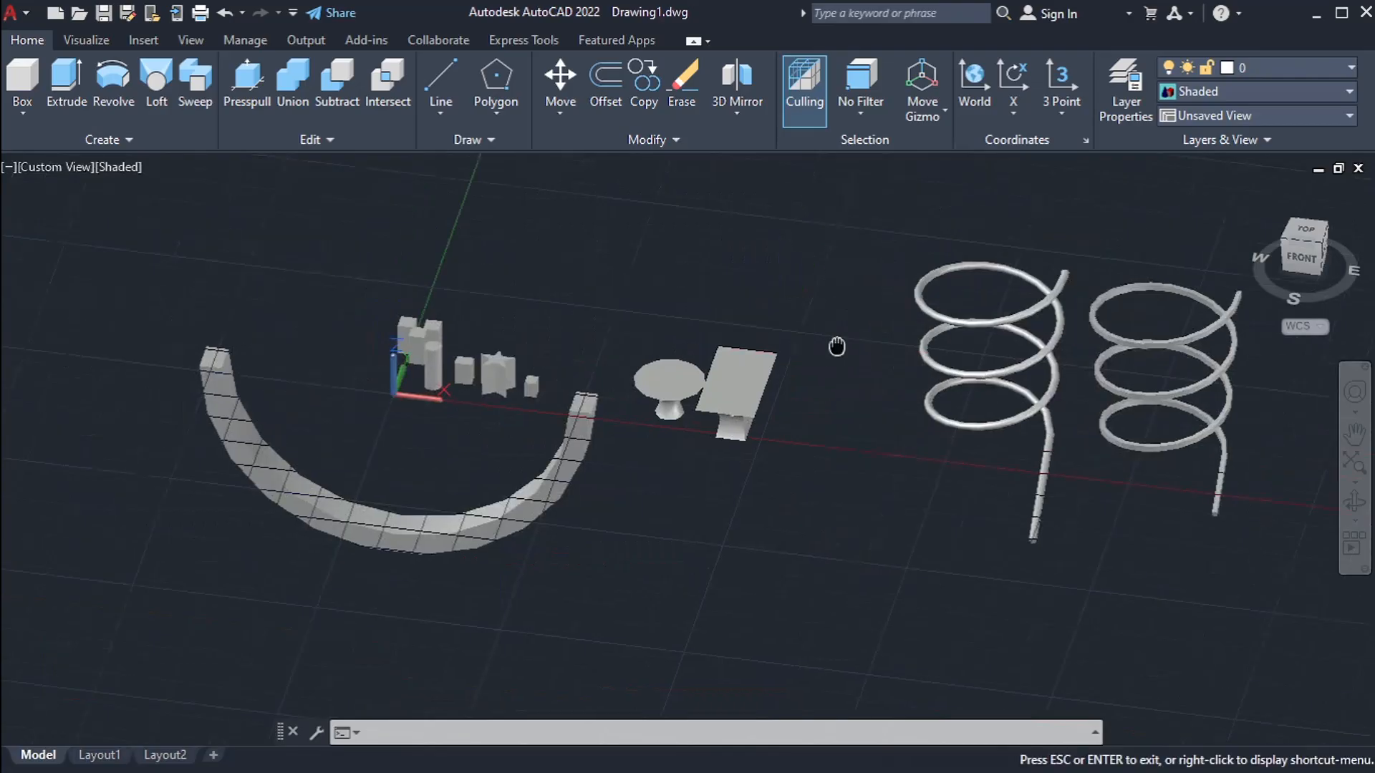
{"action": "middle_click_drag", "start_coordinate": [1016, 485], "coordinate": [800, 481]}
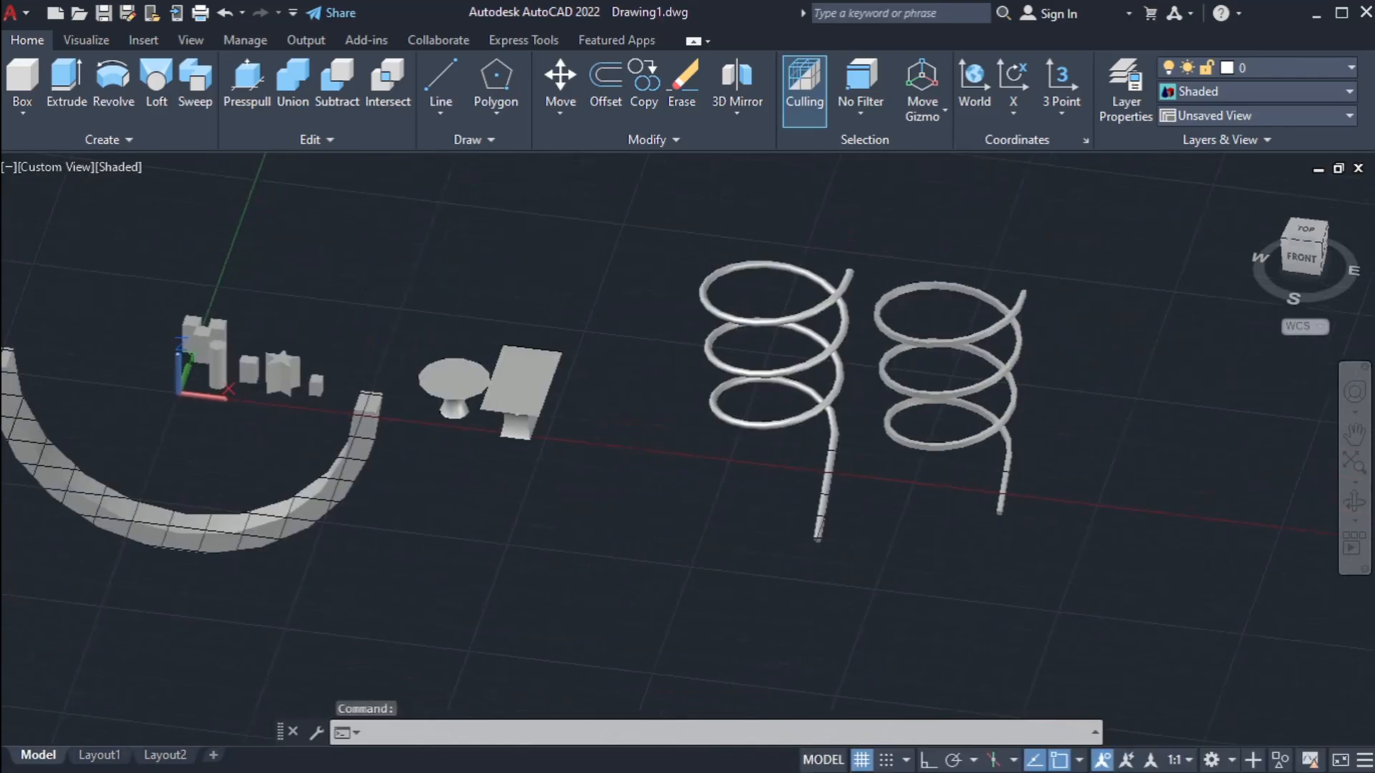
{"action": "scroll", "coordinate": [774, 465], "scroll_direction": "up", "scroll_amount": 3}
{"action": "scroll", "coordinate": [774, 466], "scroll_direction": "down", "scroll_amount": 8}
{"action": "left_click", "coordinate": [717, 260]}
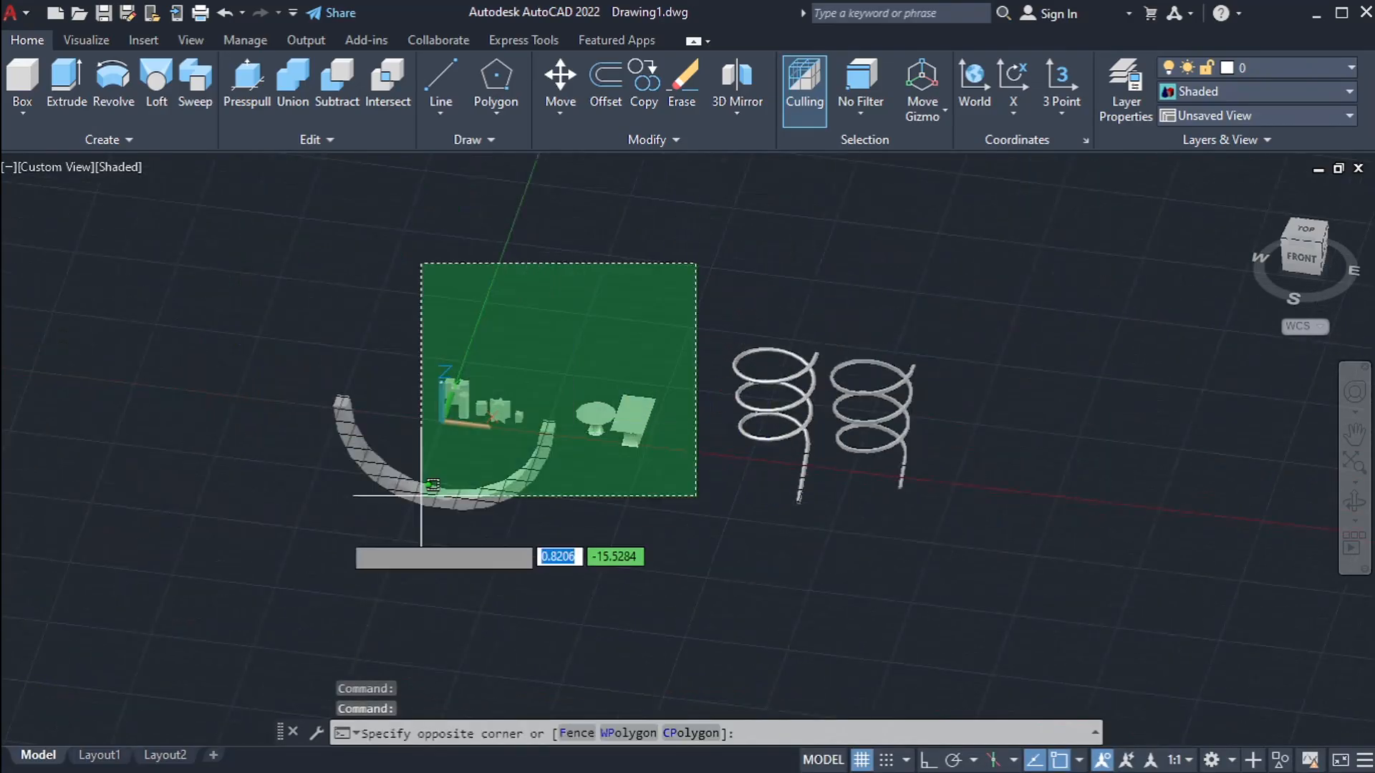
{"action": "left_click", "coordinate": [229, 594]}
{"action": "key", "text": "Delete"}
{"action": "middle_click", "coordinate": [796, 481]}
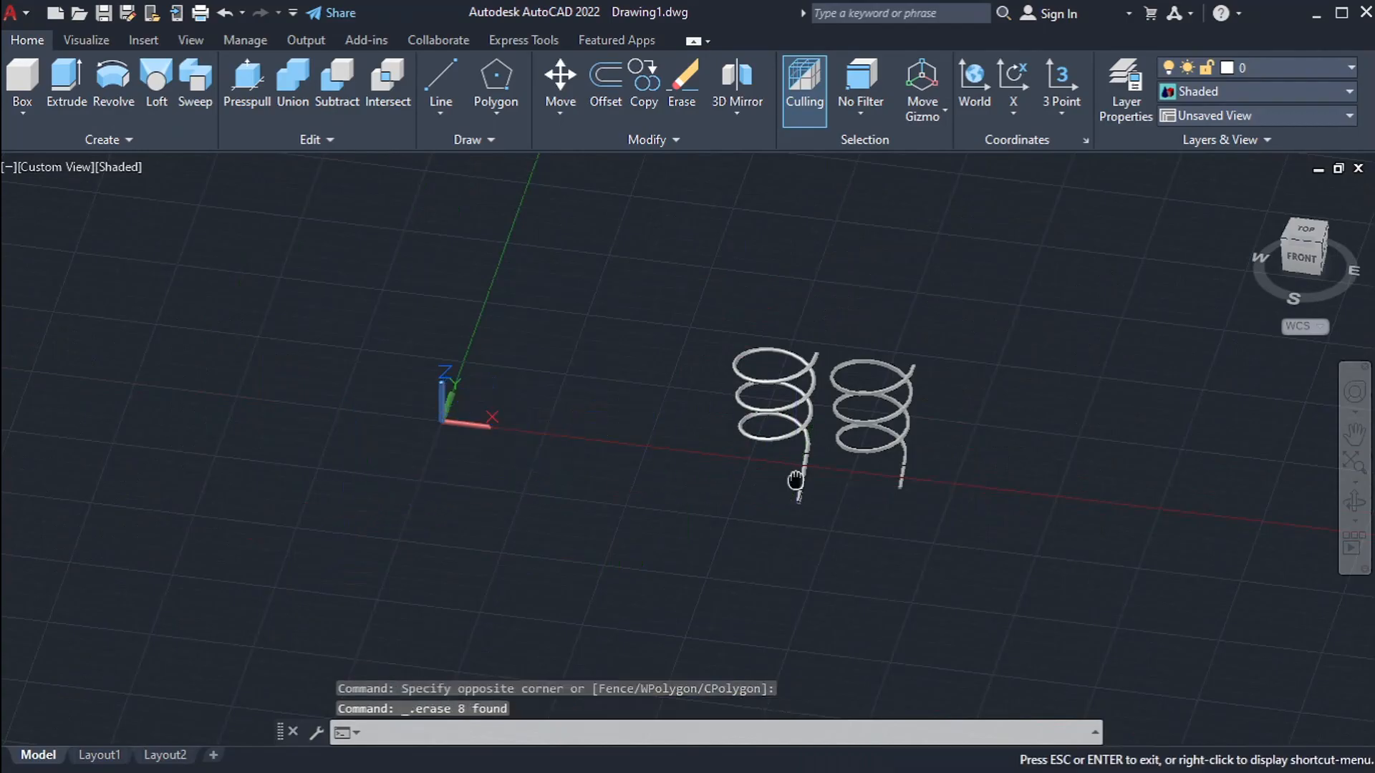
{"action": "scroll", "coordinate": [927, 440], "scroll_direction": "up", "scroll_amount": 3}
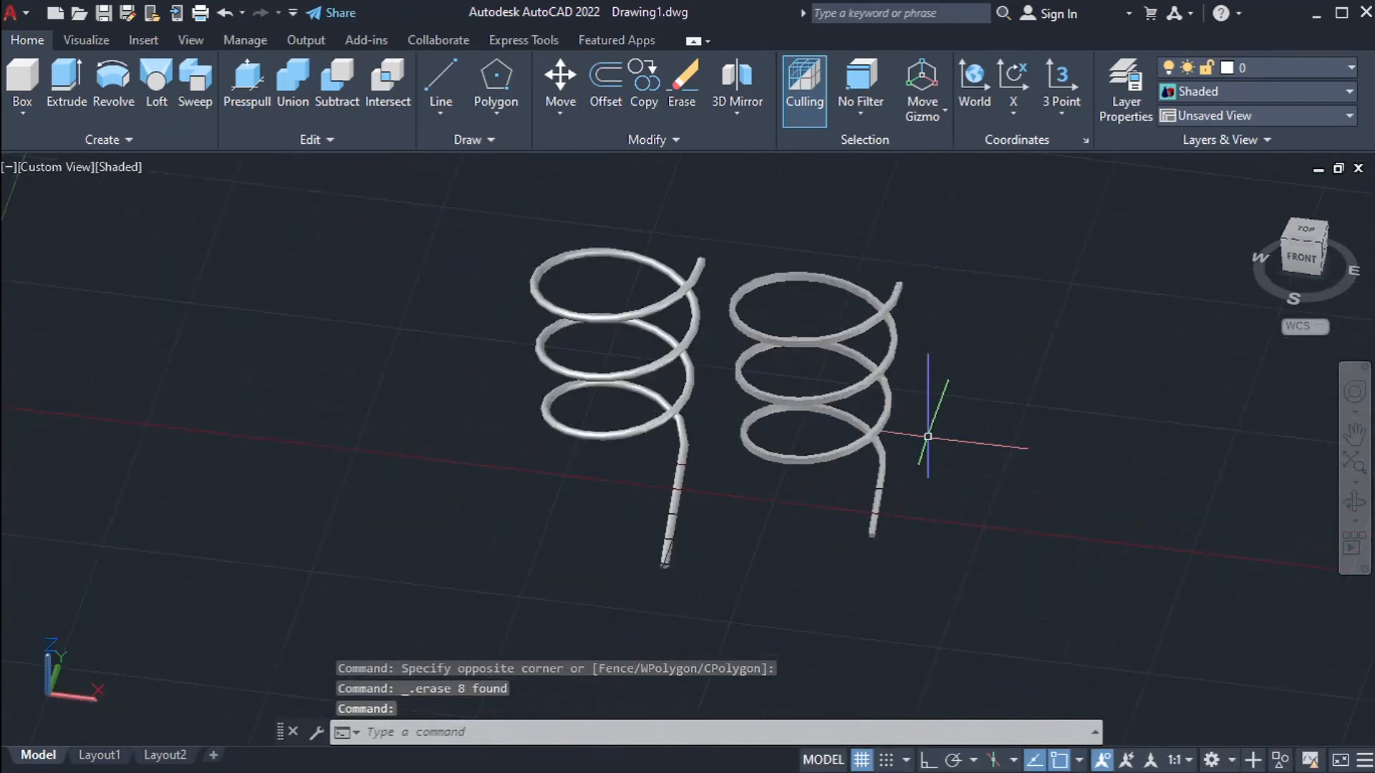
Rotate the view continuously around the two coils with 3DCORBIT, and stop the rotation.
{"action": "type", "text": "3DCORBIT"}
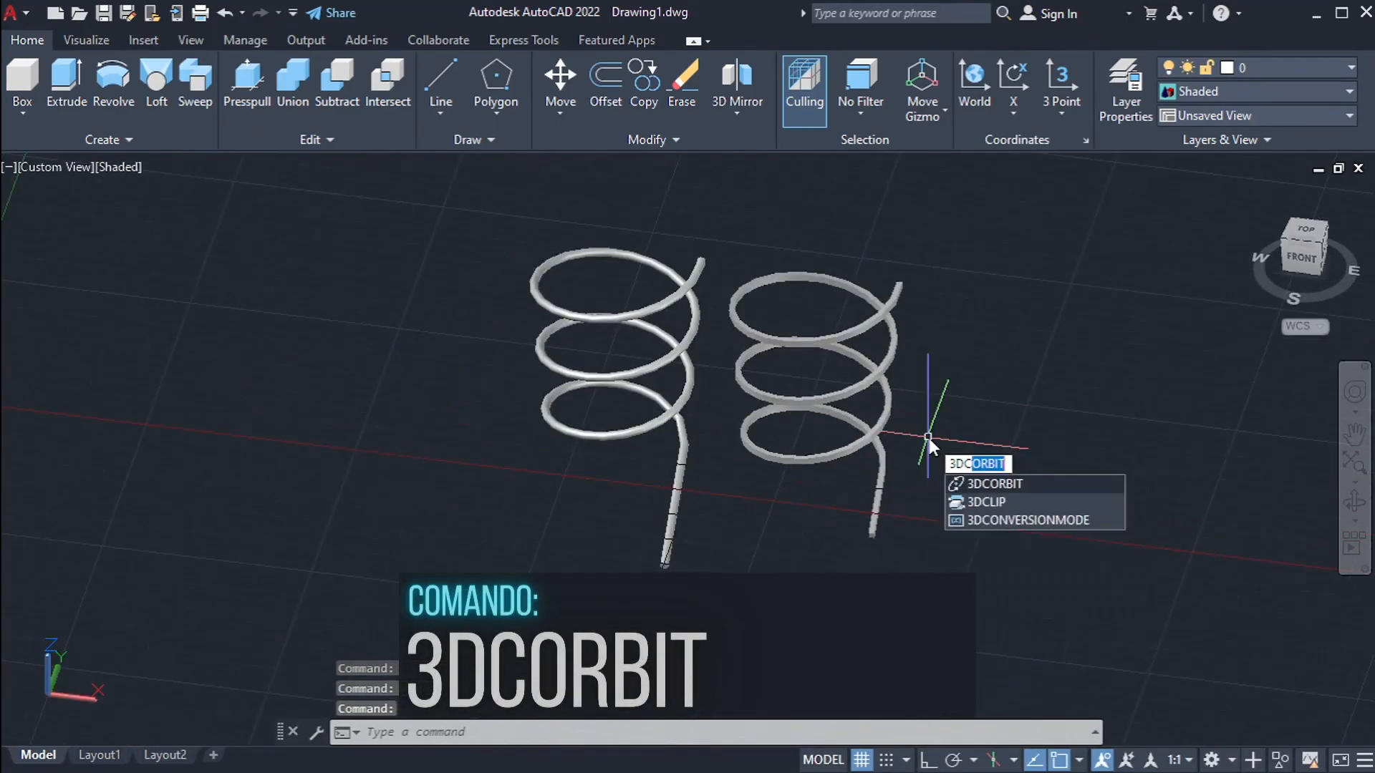
{"action": "key", "text": "Return"}
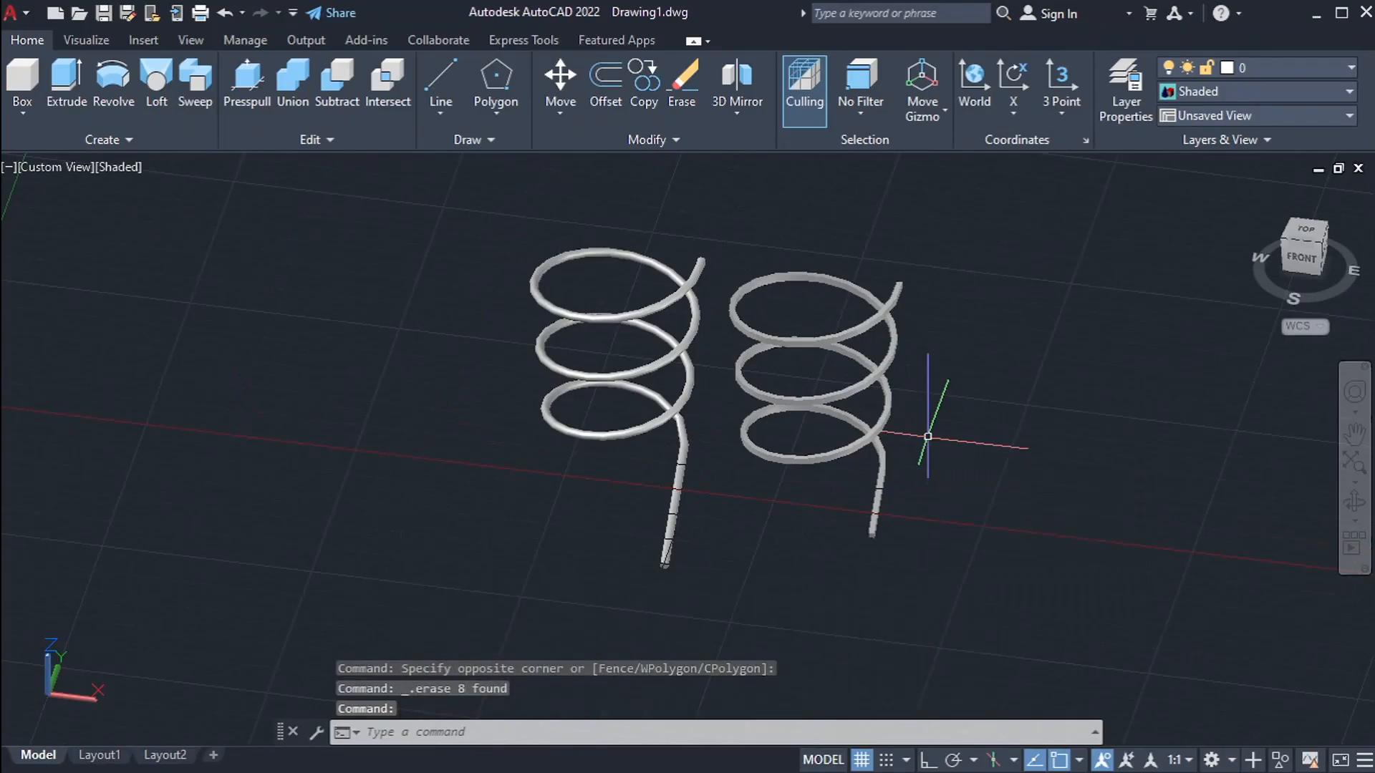
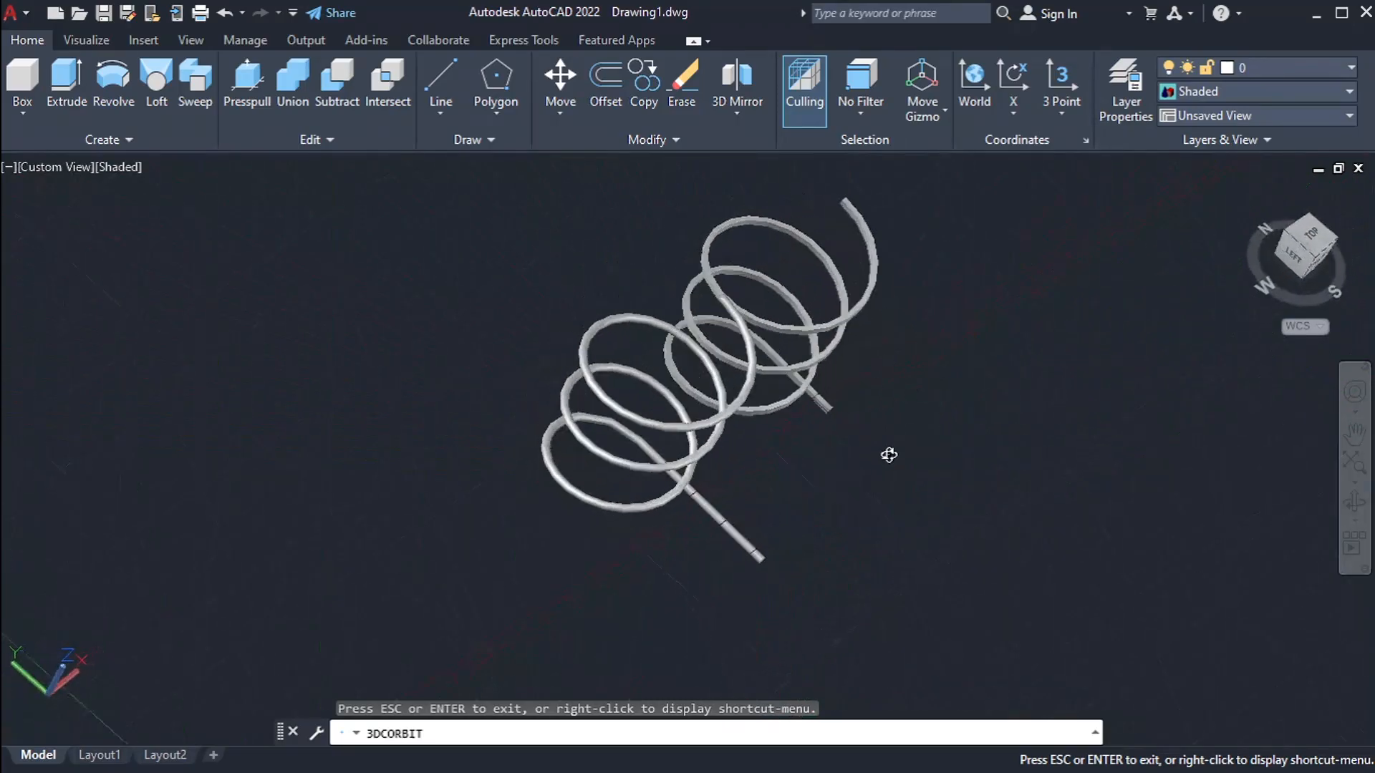
{"action": "key", "text": "Escape"}
{"action": "key", "text": "Escape"}
{"action": "key", "text": "Escape"}
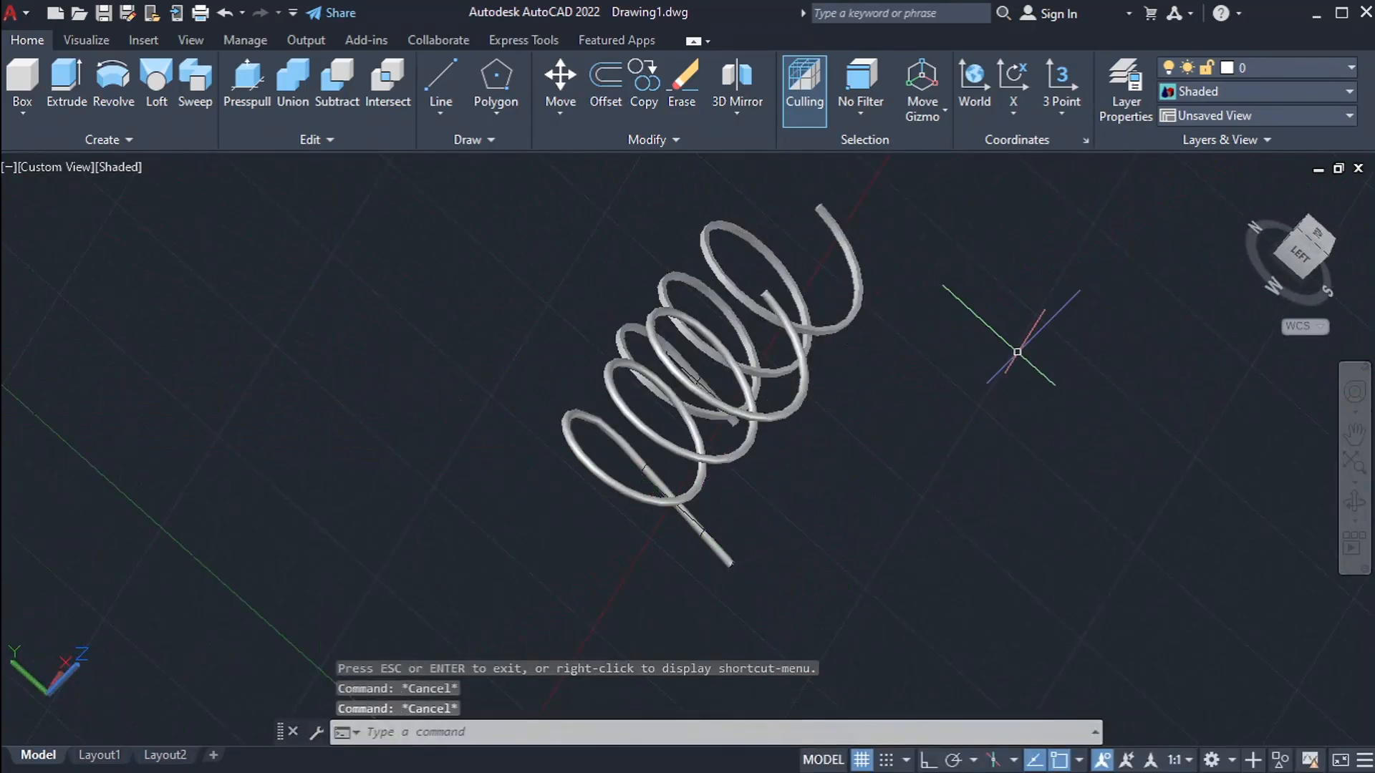
View the two coils from the top, and examine them from a raised front angle at different distances.
{"action": "left_click", "coordinate": [1316, 236]}
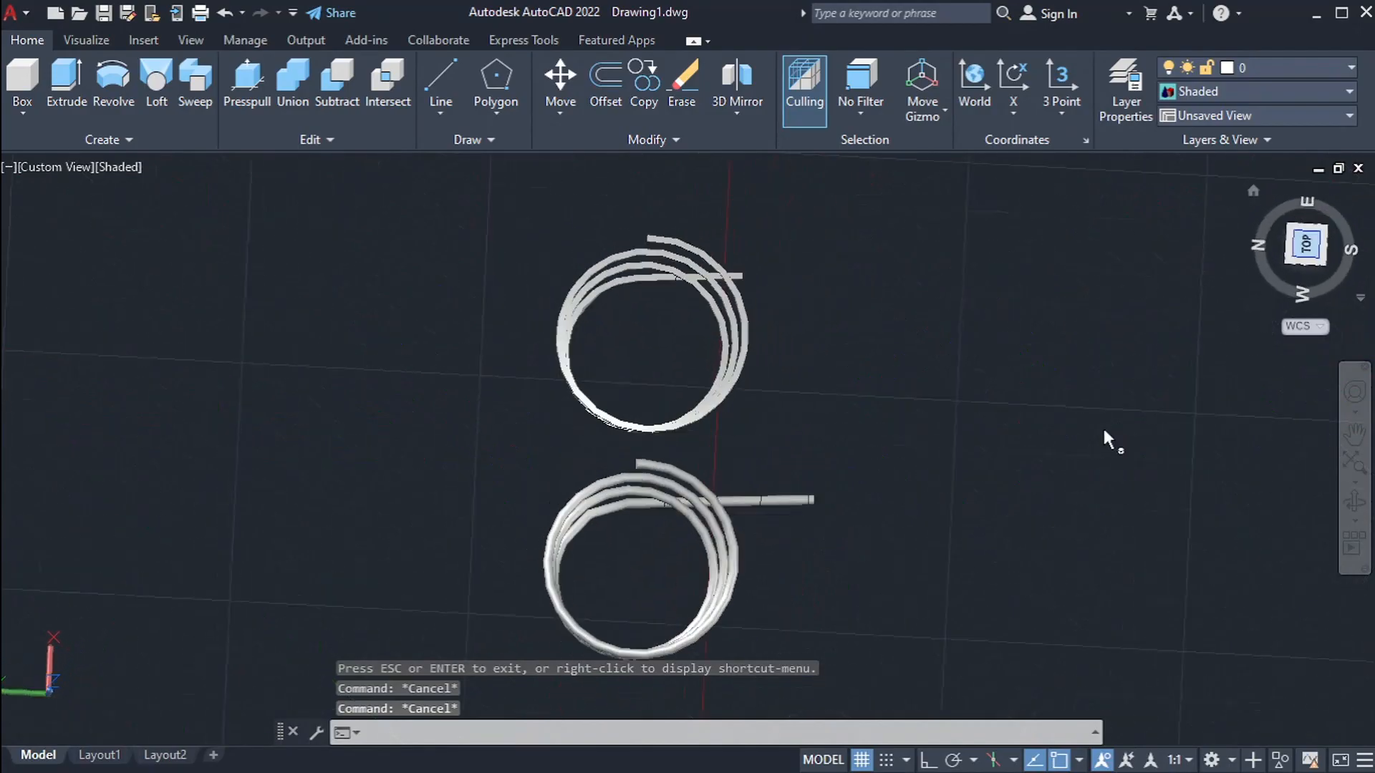
{"action": "scroll", "coordinate": [922, 437], "scroll_direction": "down", "scroll_amount": 3}
{"action": "middle_click_drag", "start_coordinate": [919, 305], "coordinate": [867, 544], "text": "shift"}
{"action": "scroll", "coordinate": [873, 568], "scroll_direction": "up", "scroll_amount": 3}
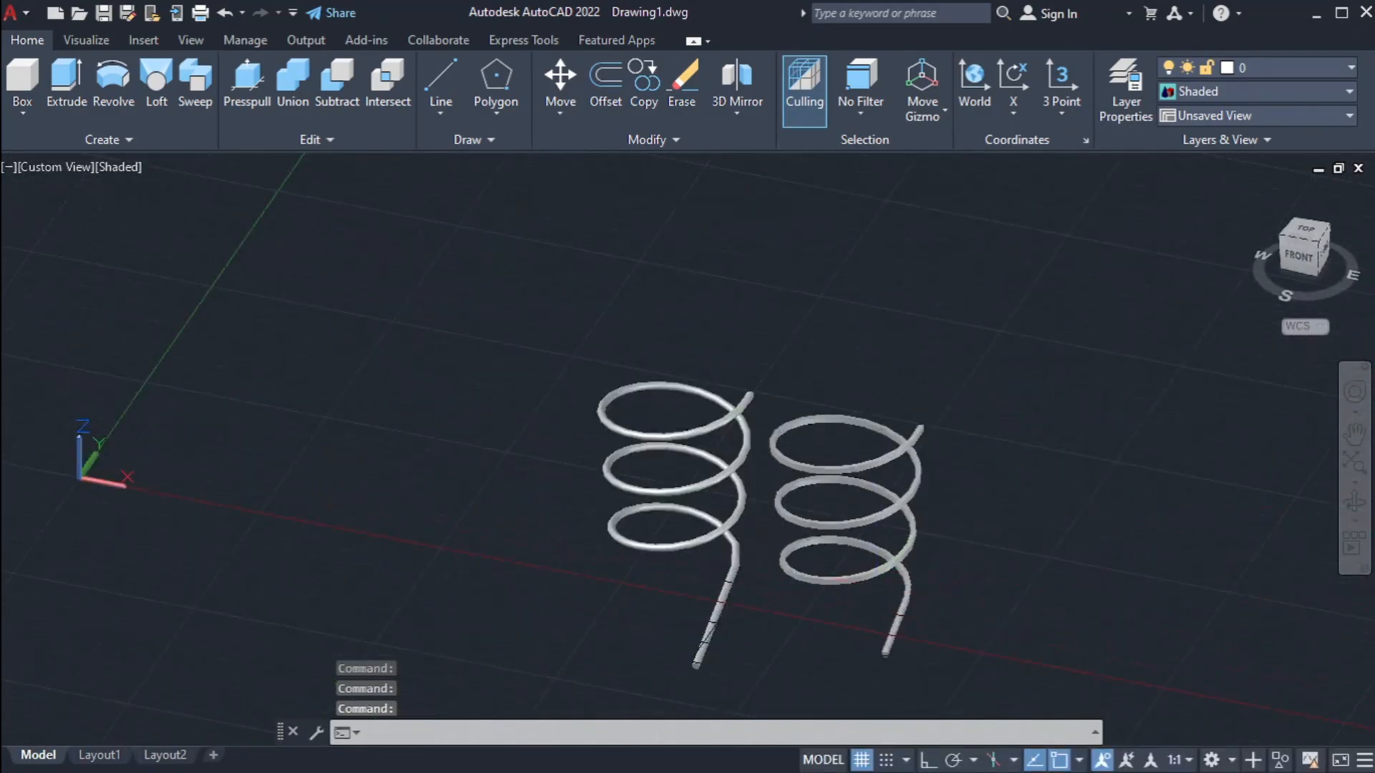
{"action": "middle_click_drag", "start_coordinate": [675, 593], "coordinate": [665, 446]}
{"action": "scroll", "coordinate": [772, 404], "scroll_direction": "up", "scroll_amount": 5}
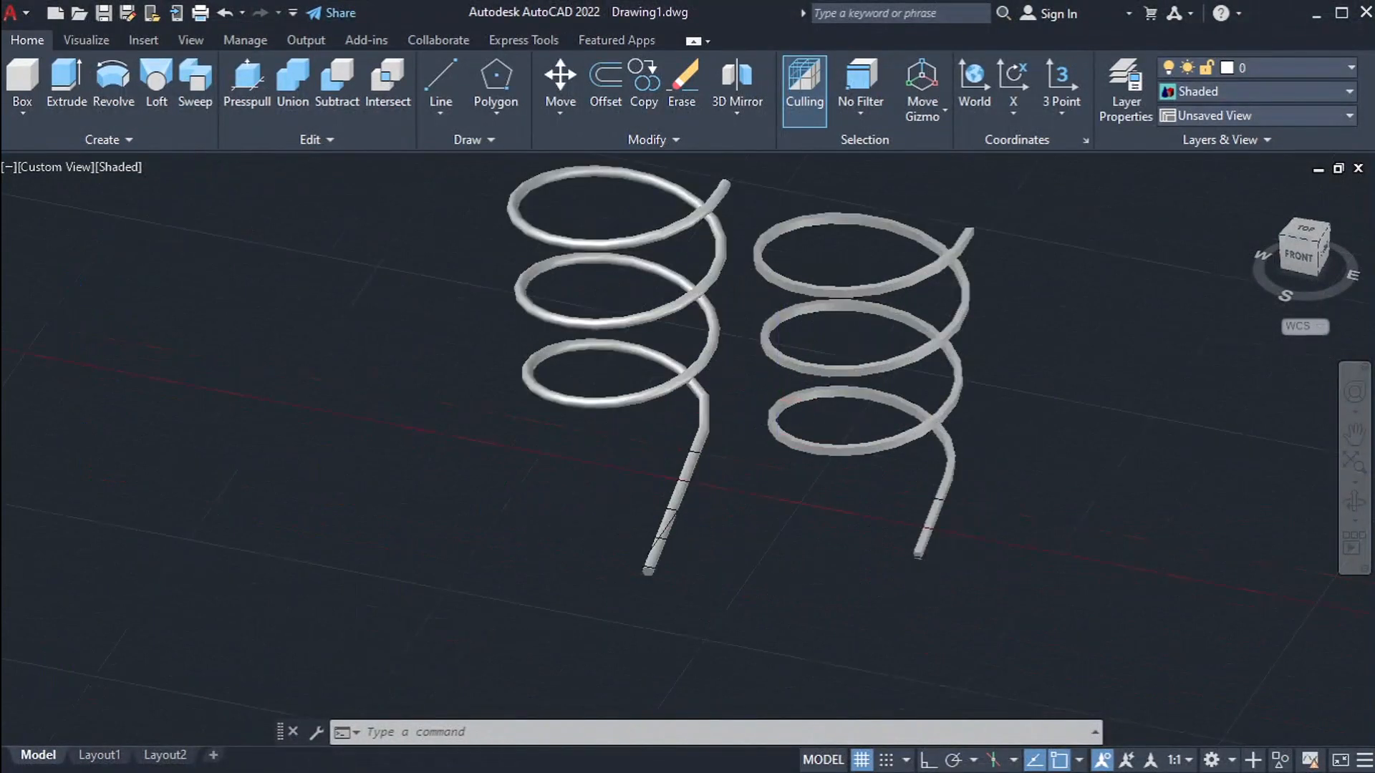
{"action": "scroll", "coordinate": [752, 393], "scroll_direction": "down", "scroll_amount": 6}
{"action": "scroll", "coordinate": [752, 393], "scroll_direction": "up", "scroll_amount": 1}
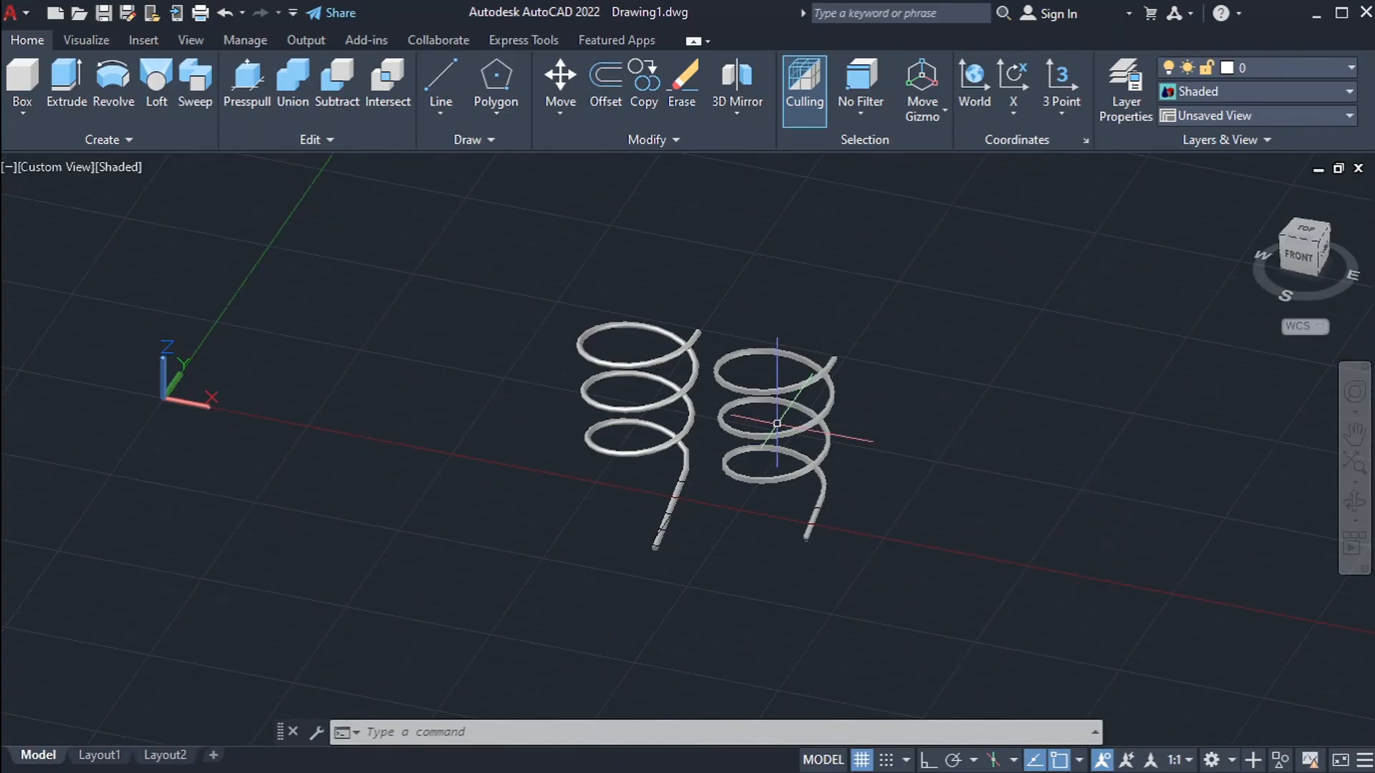
{"action": "scroll", "coordinate": [777, 423], "scroll_direction": "up", "scroll_amount": 6}
{"action": "scroll", "coordinate": [591, 375], "scroll_direction": "down", "scroll_amount": 6}
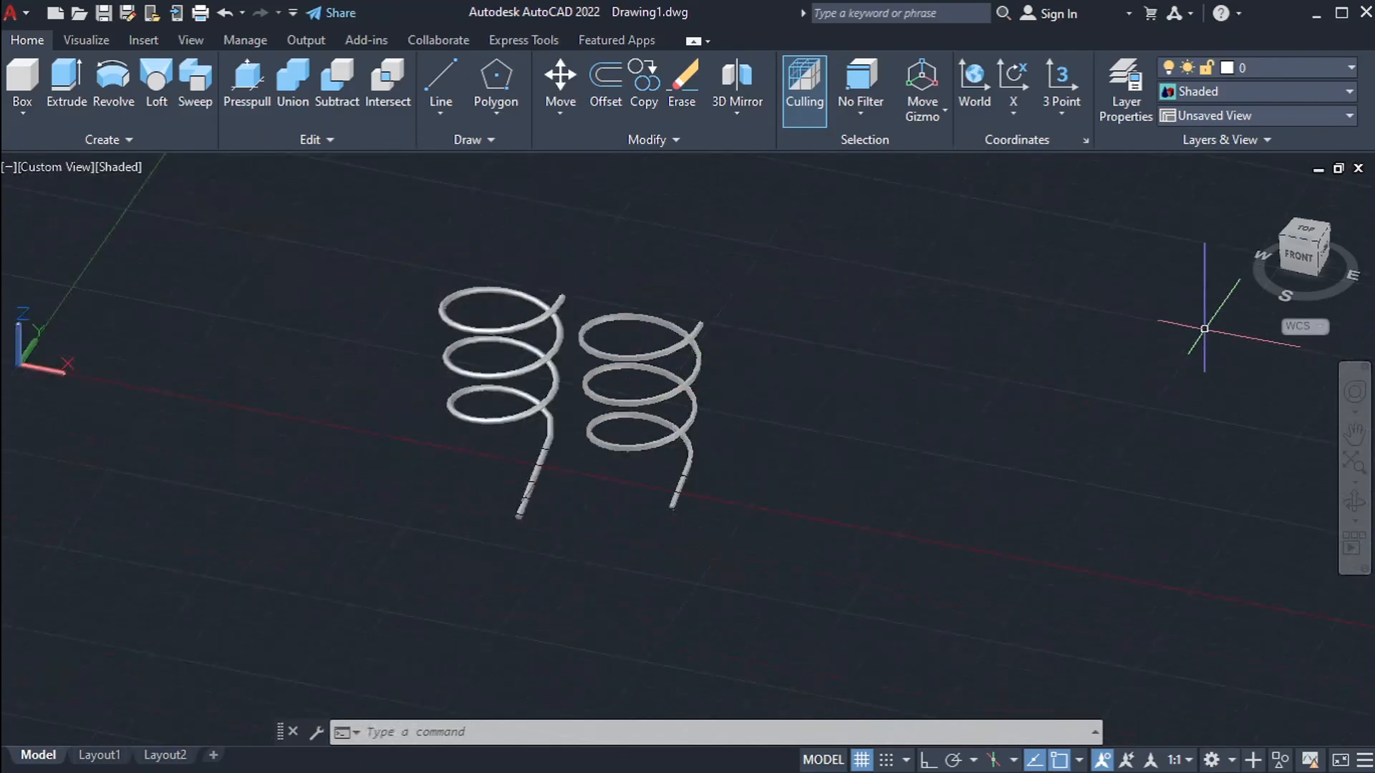
Set the view of the two coils to SE Isometric and create a FLATSHOT of it as a new block.
{"action": "left_click", "coordinate": [1315, 249]}
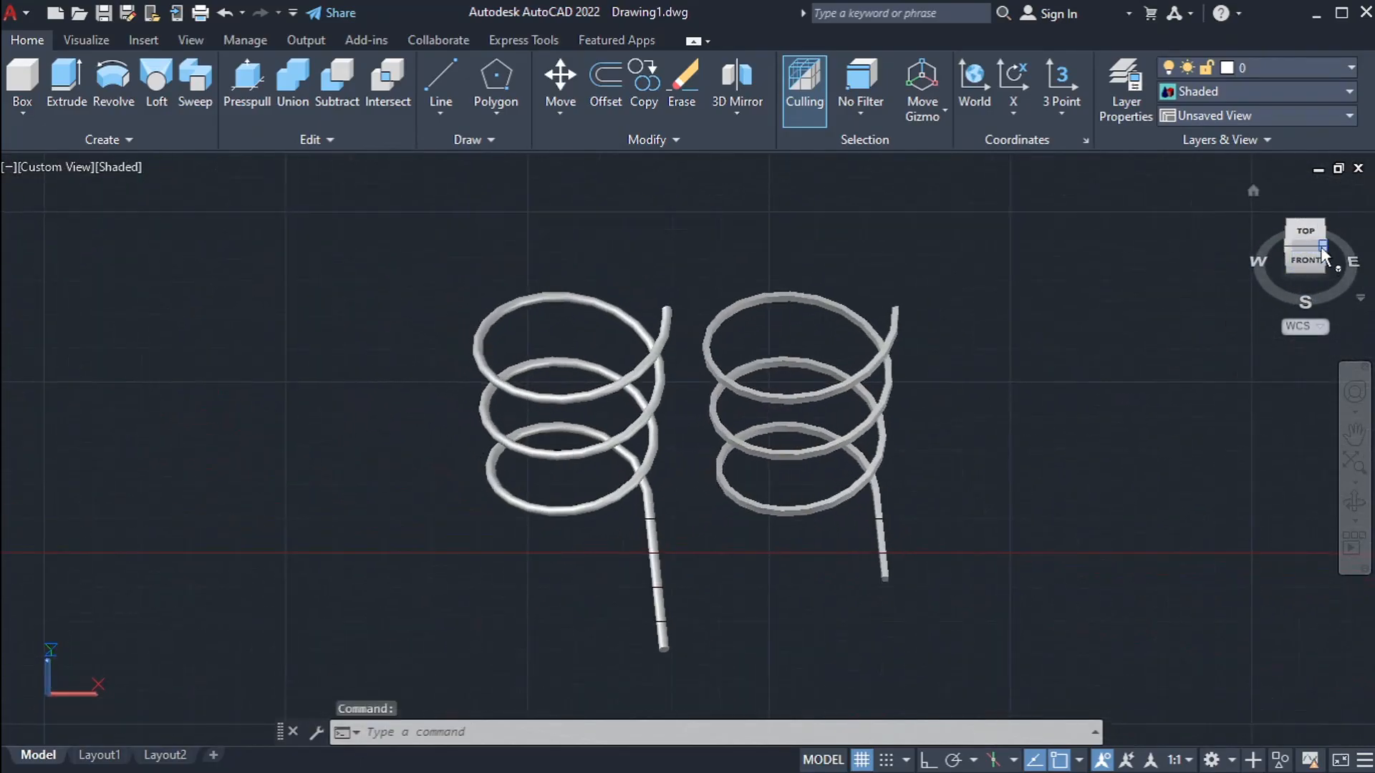
{"action": "left_click", "coordinate": [1323, 247]}
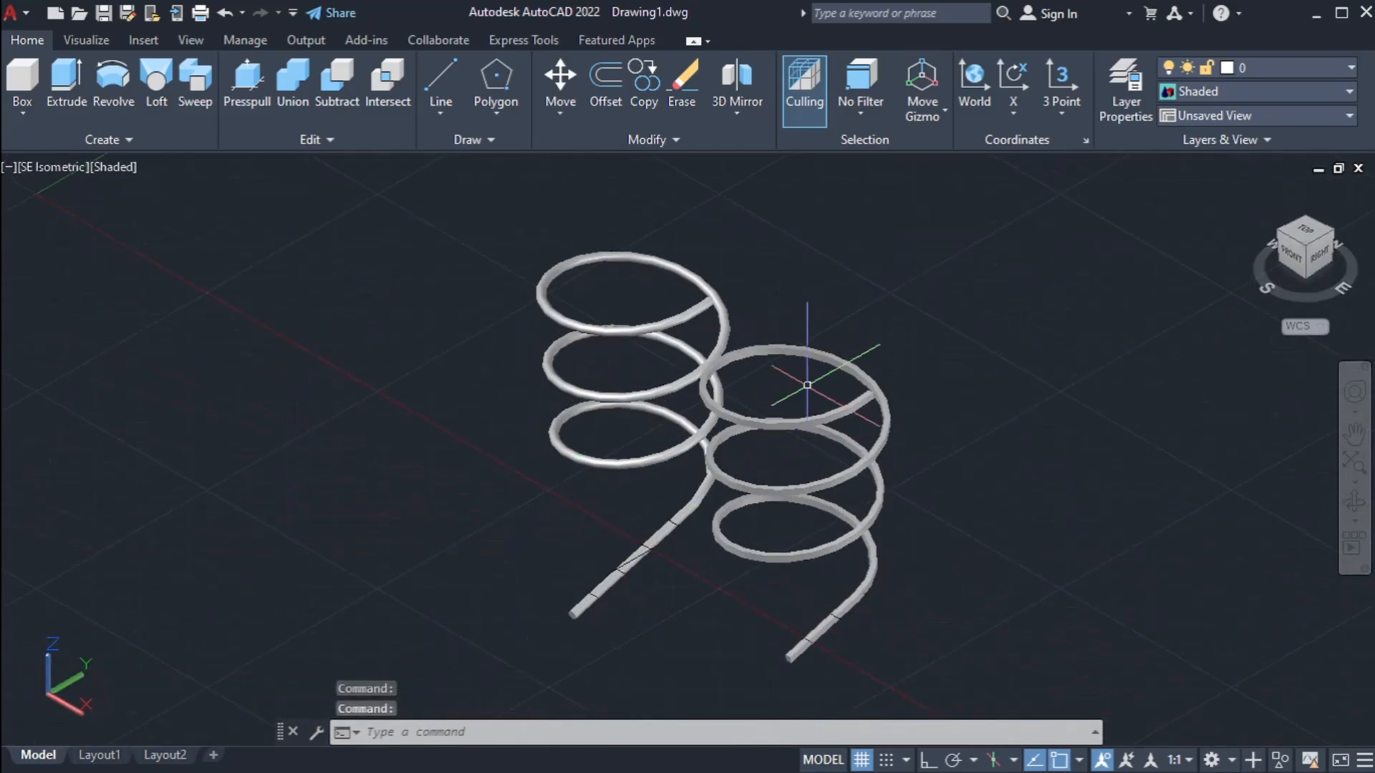
{"action": "middle_click_drag", "start_coordinate": [1008, 522], "coordinate": [882, 494]}
{"action": "scroll", "coordinate": [878, 485], "scroll_direction": "down", "scroll_amount": 3}
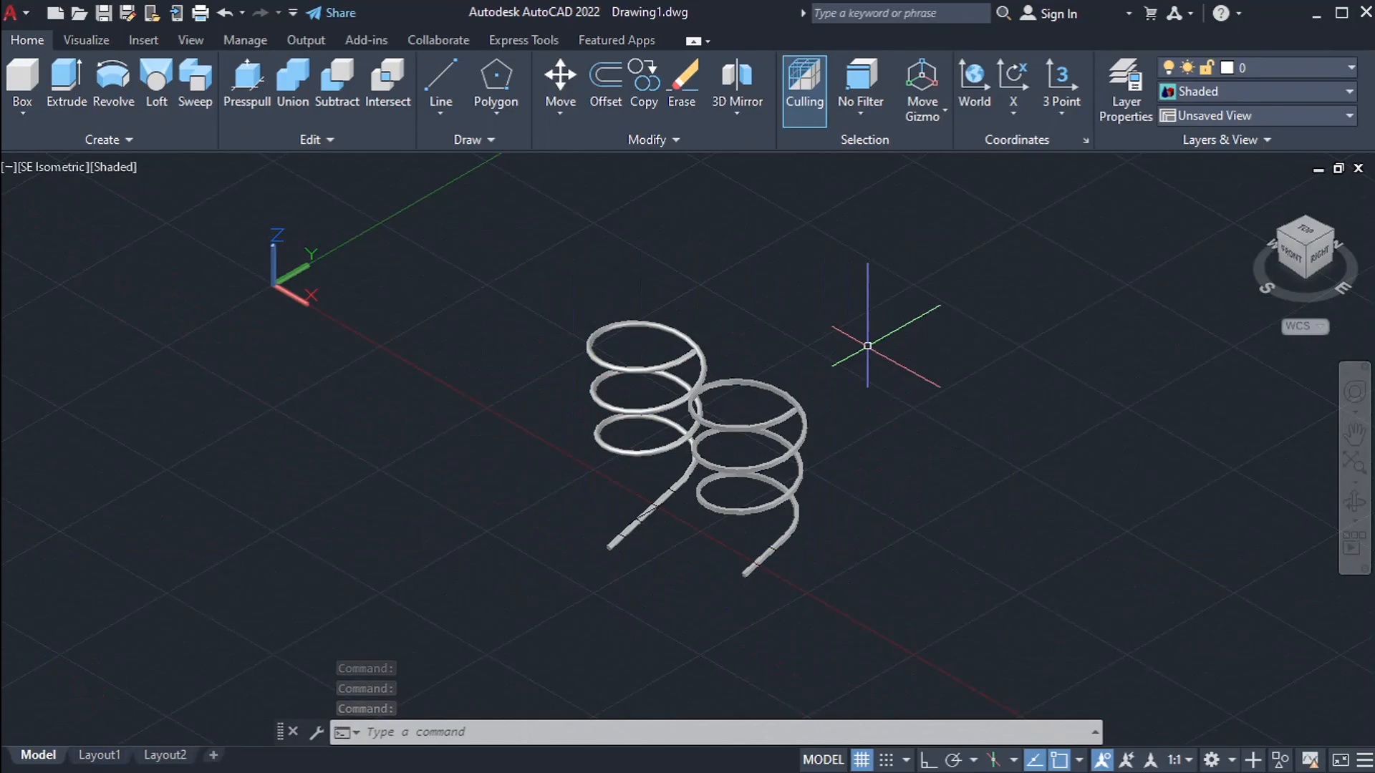
{"action": "type", "text": "FLATSHOT"}
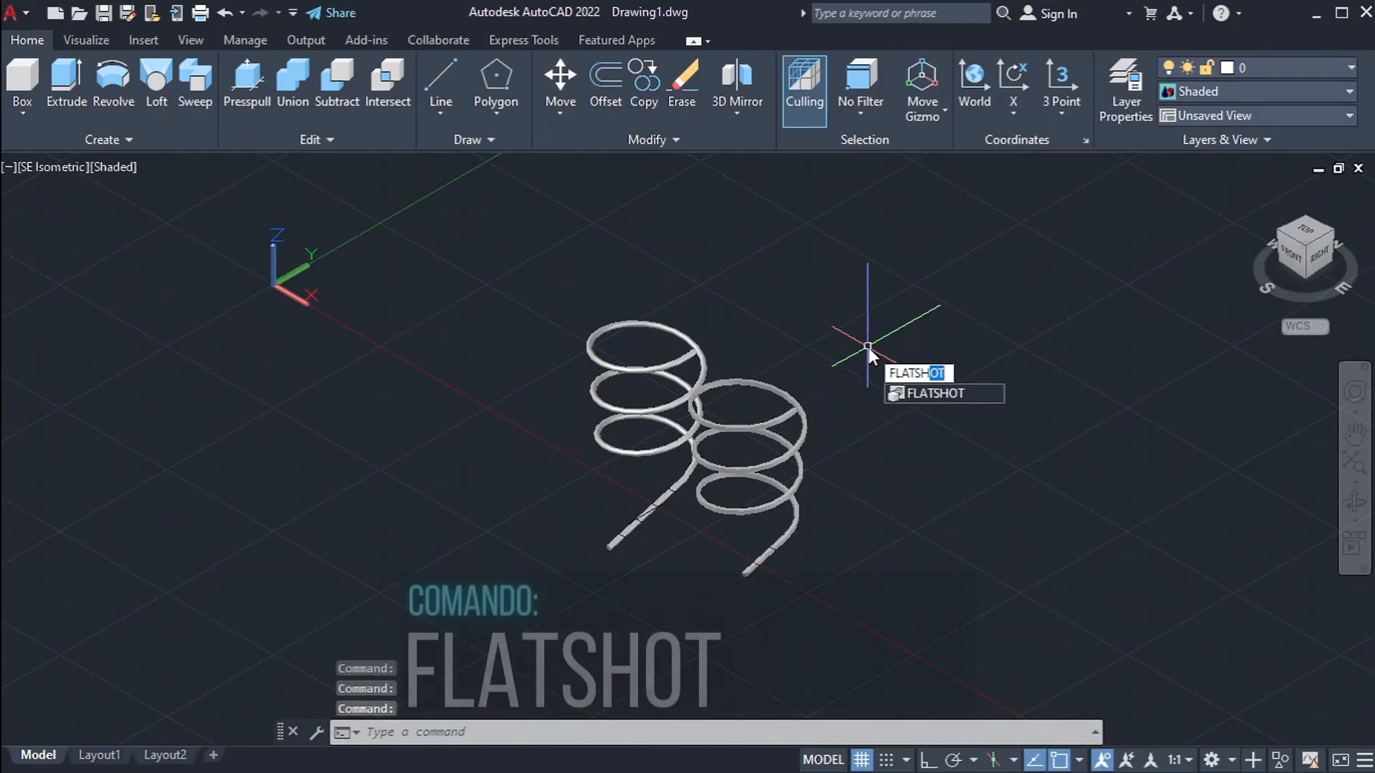
{"action": "key", "text": "Return"}
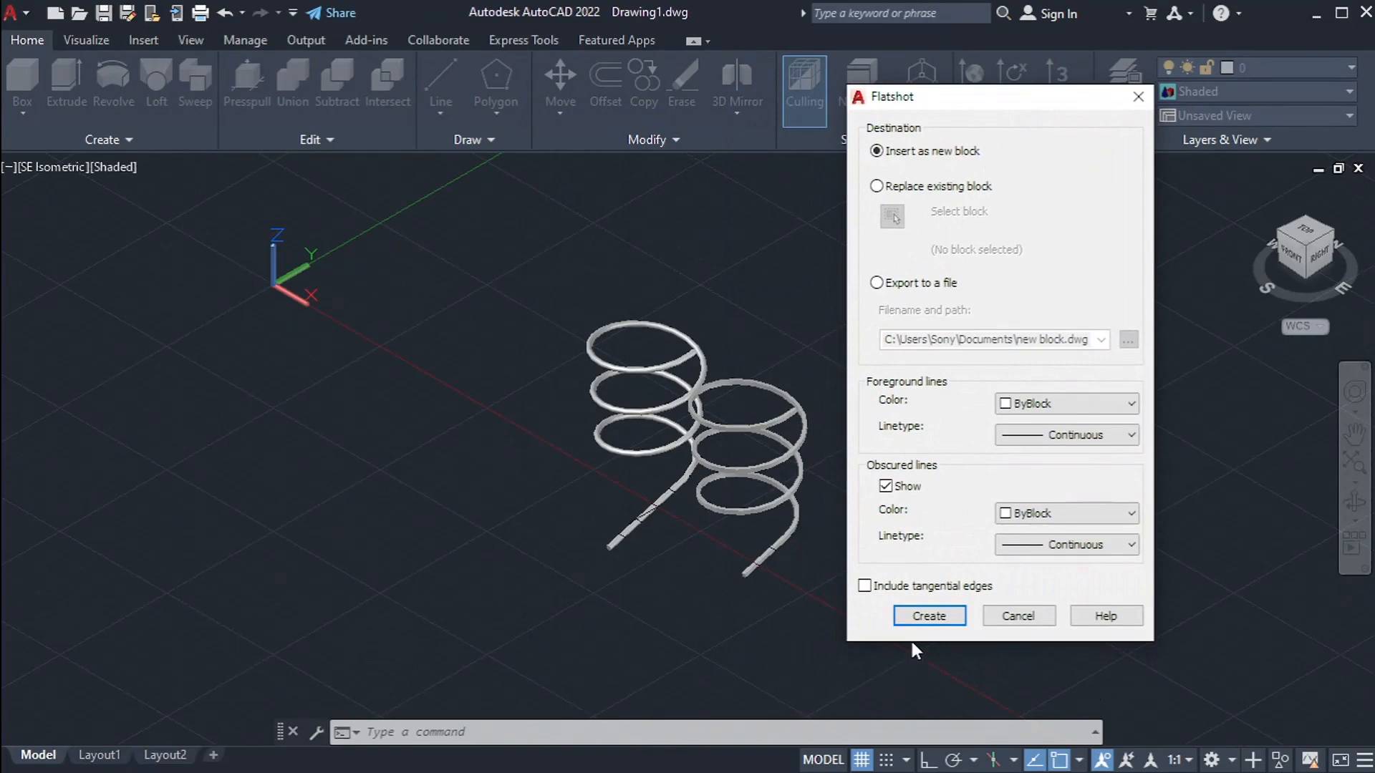
{"action": "left_click", "coordinate": [928, 623]}
Specify the insertion point of the flattened block so that the drawing lies near the origin, beside the 3D coils.
{"action": "scroll", "coordinate": [824, 401], "scroll_direction": "down", "scroll_amount": 4}
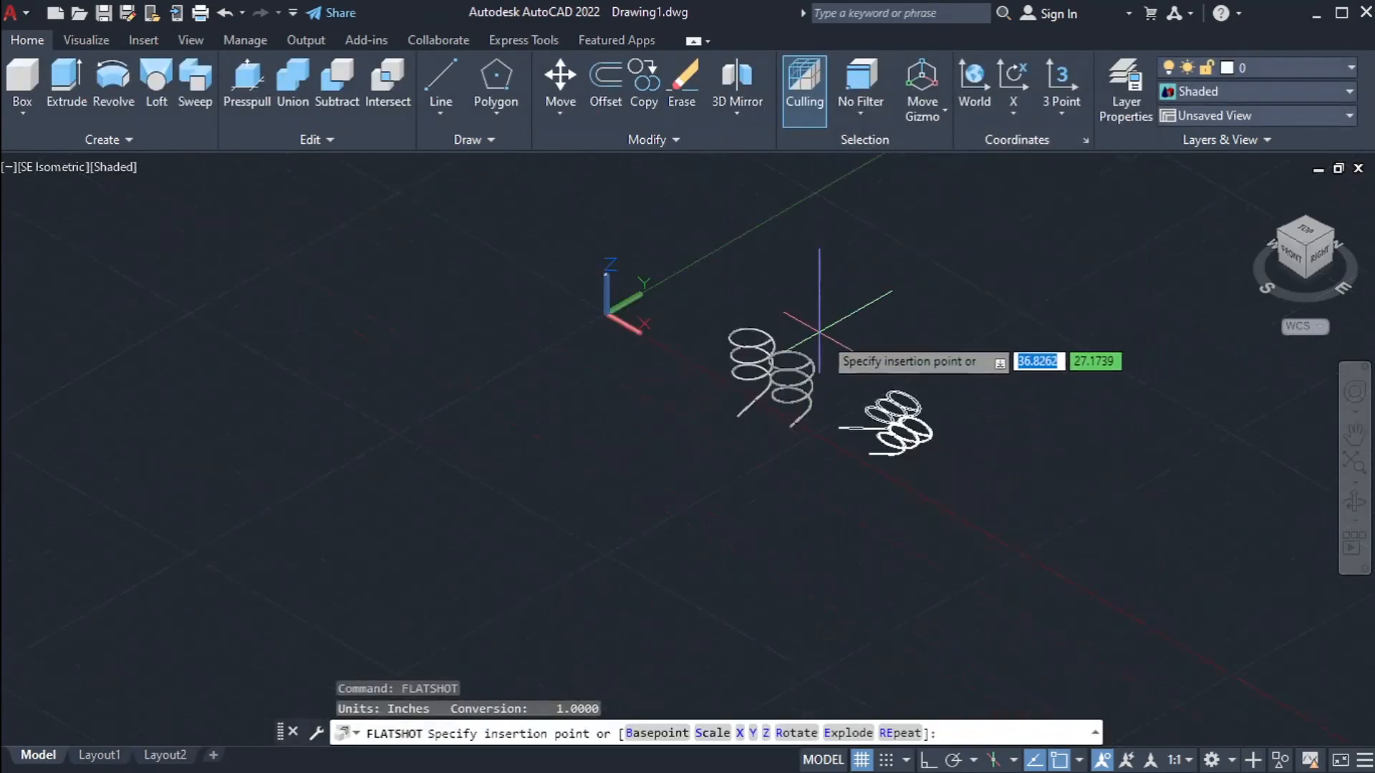
{"action": "scroll", "coordinate": [920, 349], "scroll_direction": "up", "scroll_amount": 4}
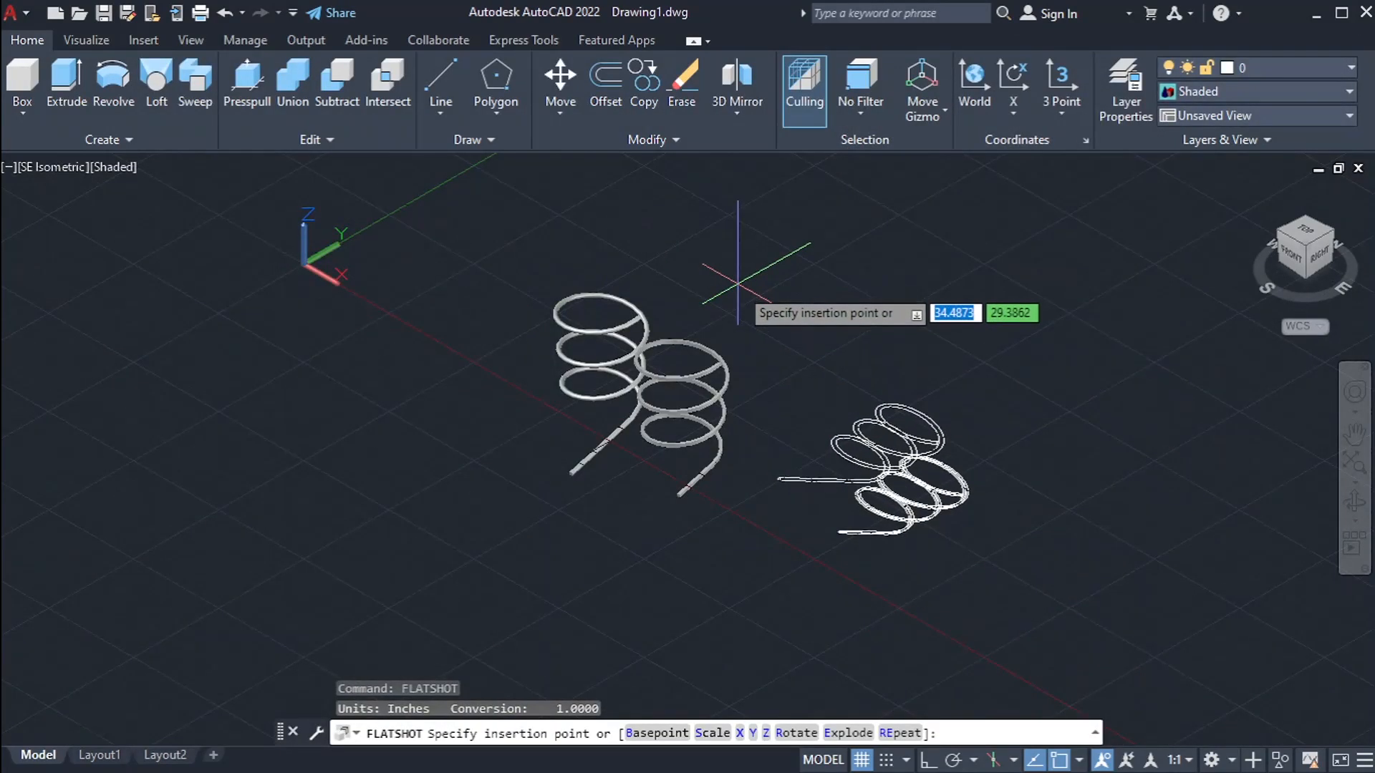
{"action": "scroll", "coordinate": [792, 313], "scroll_direction": "up", "scroll_amount": 2}
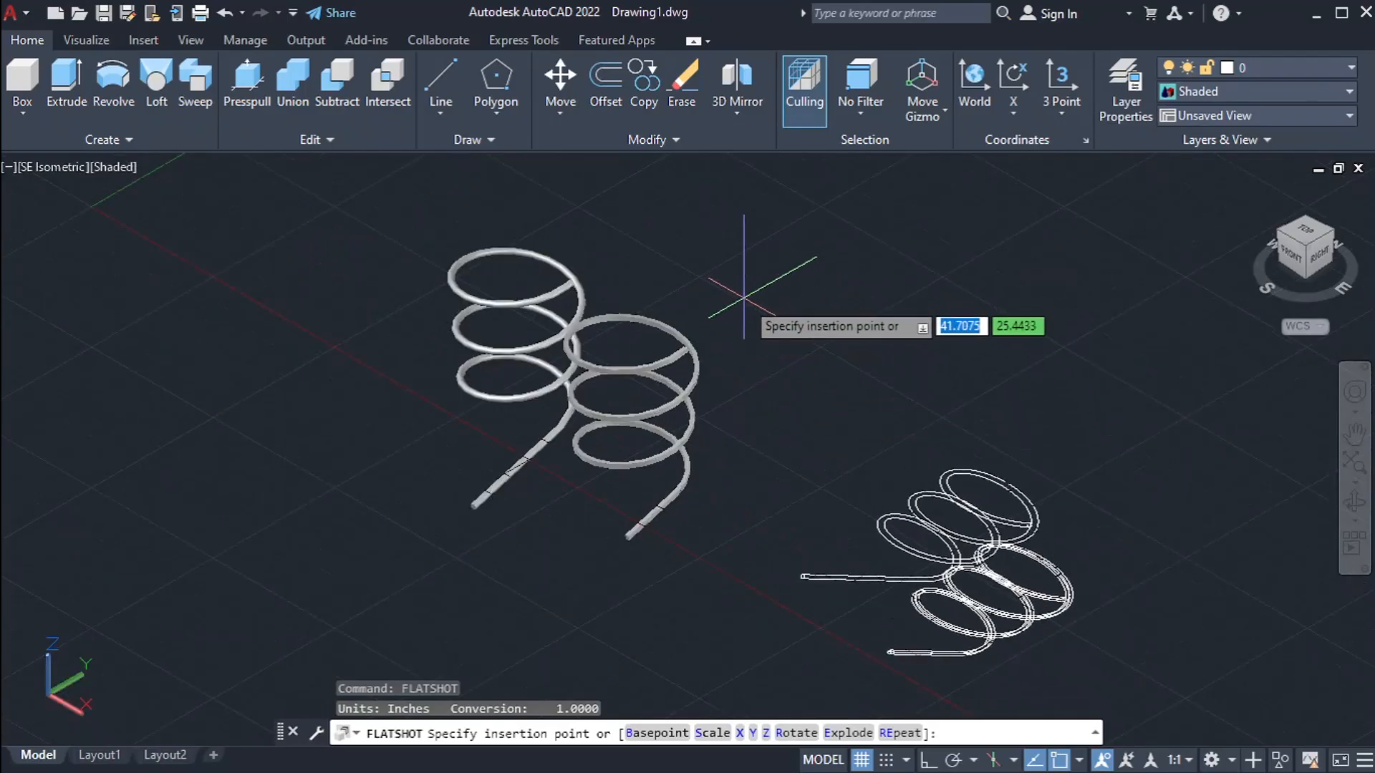
{"action": "scroll", "coordinate": [744, 301], "scroll_direction": "down", "scroll_amount": 3}
{"action": "scroll", "coordinate": [759, 300], "scroll_direction": "up", "scroll_amount": 2}
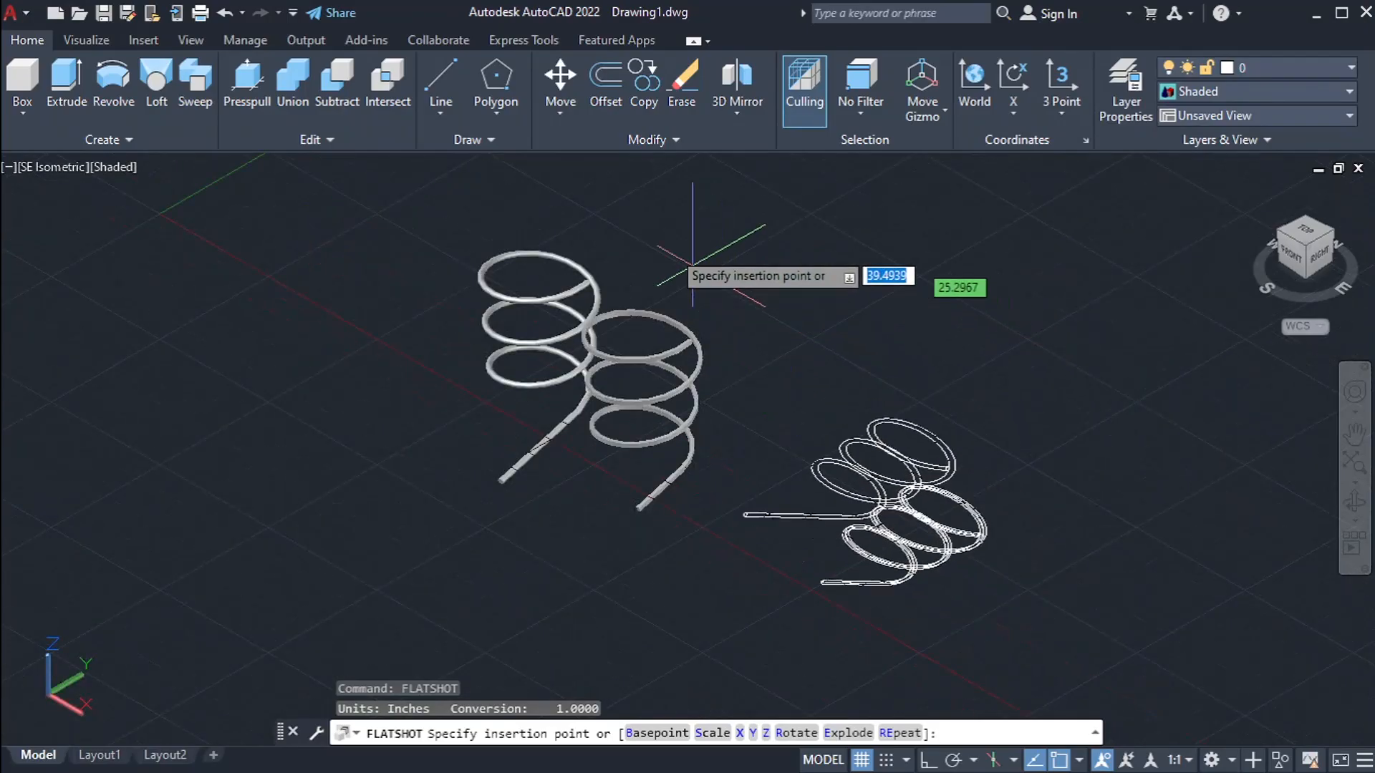
{"action": "scroll", "coordinate": [530, 426], "scroll_direction": "down", "scroll_amount": 2}
{"action": "scroll", "coordinate": [444, 301], "scroll_direction": "up", "scroll_amount": 4}
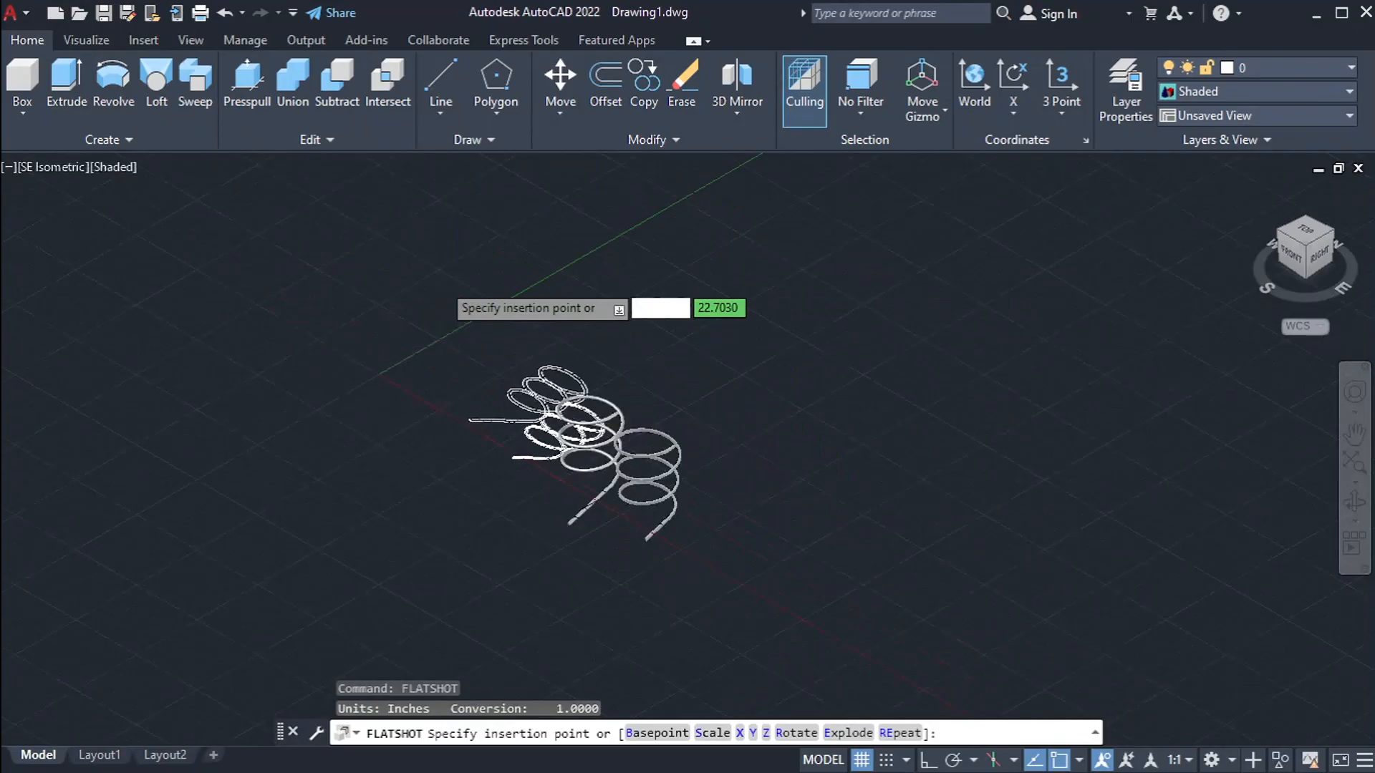
{"action": "left_click", "coordinate": [366, 221]}
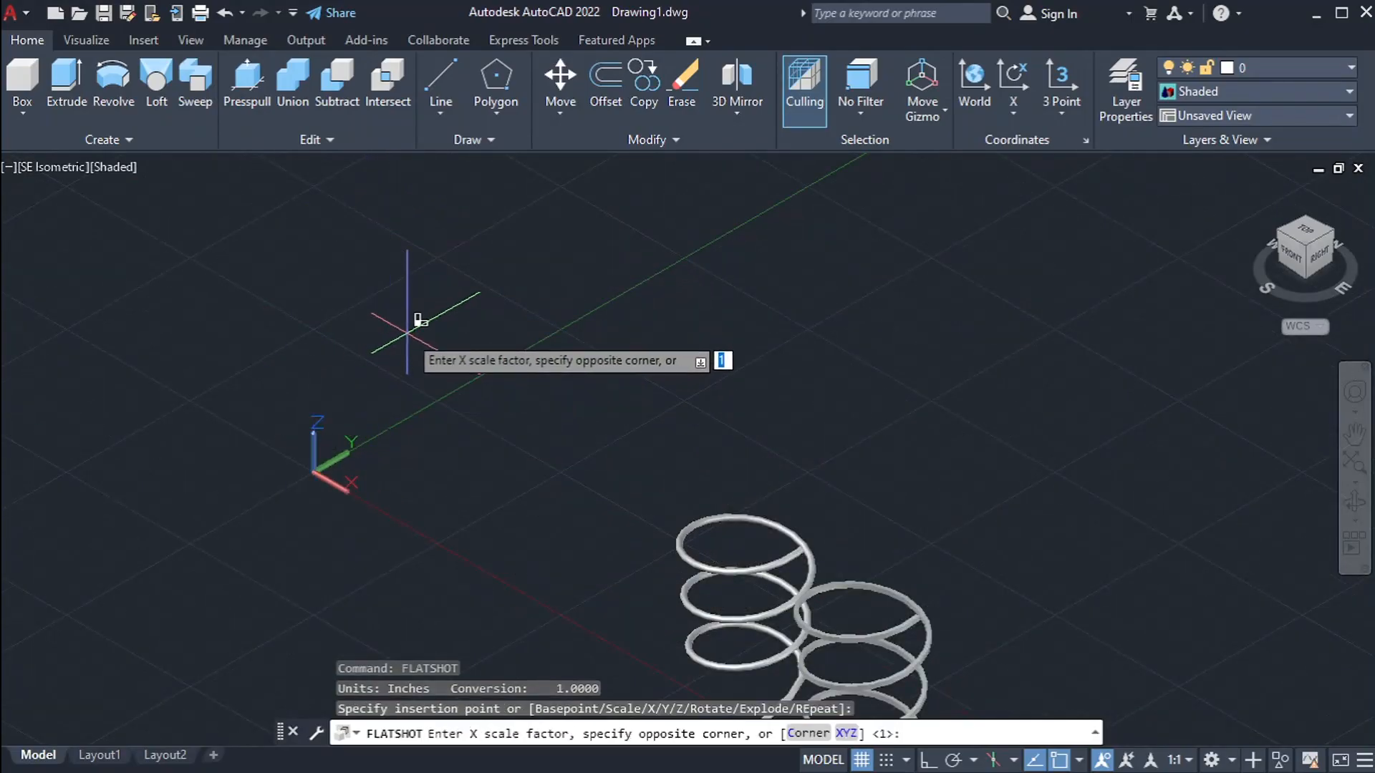
Finish inserting the flattened block with an X scale factor of 1, the same Y scale factor and a rotation angle of 0.
{"action": "key", "text": "Return"}
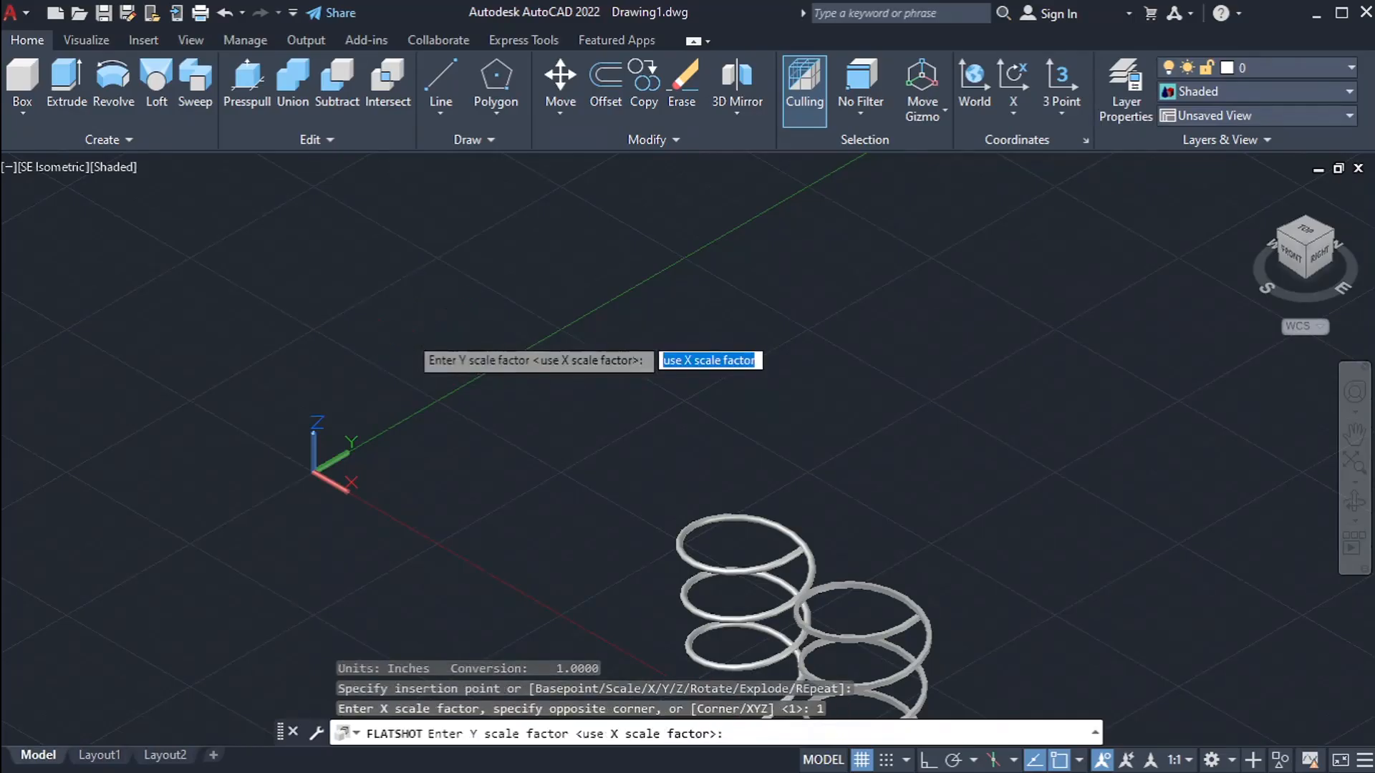
{"action": "key", "text": "Return"}
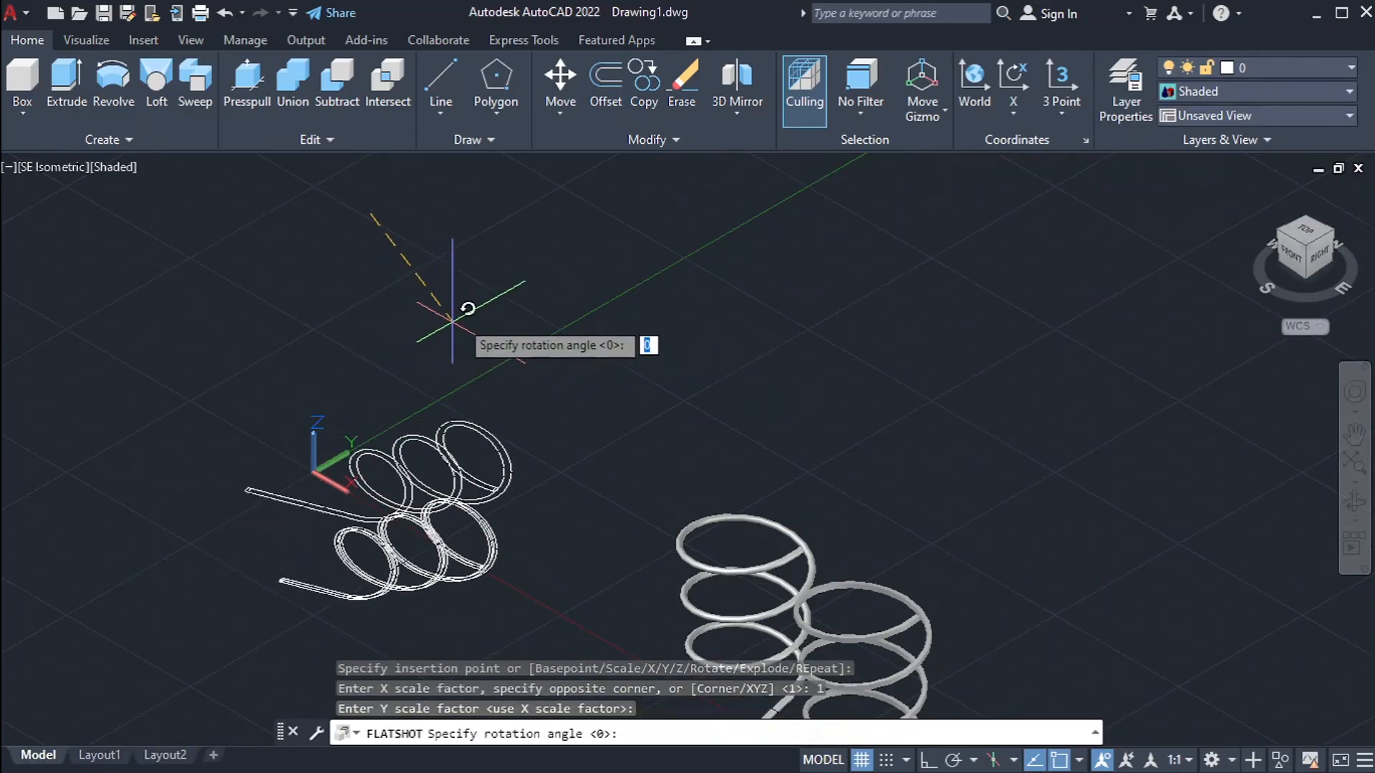
{"action": "scroll", "coordinate": [480, 305], "scroll_direction": "down", "scroll_amount": 2}
{"action": "scroll", "coordinate": [504, 267], "scroll_direction": "up", "scroll_amount": 3}
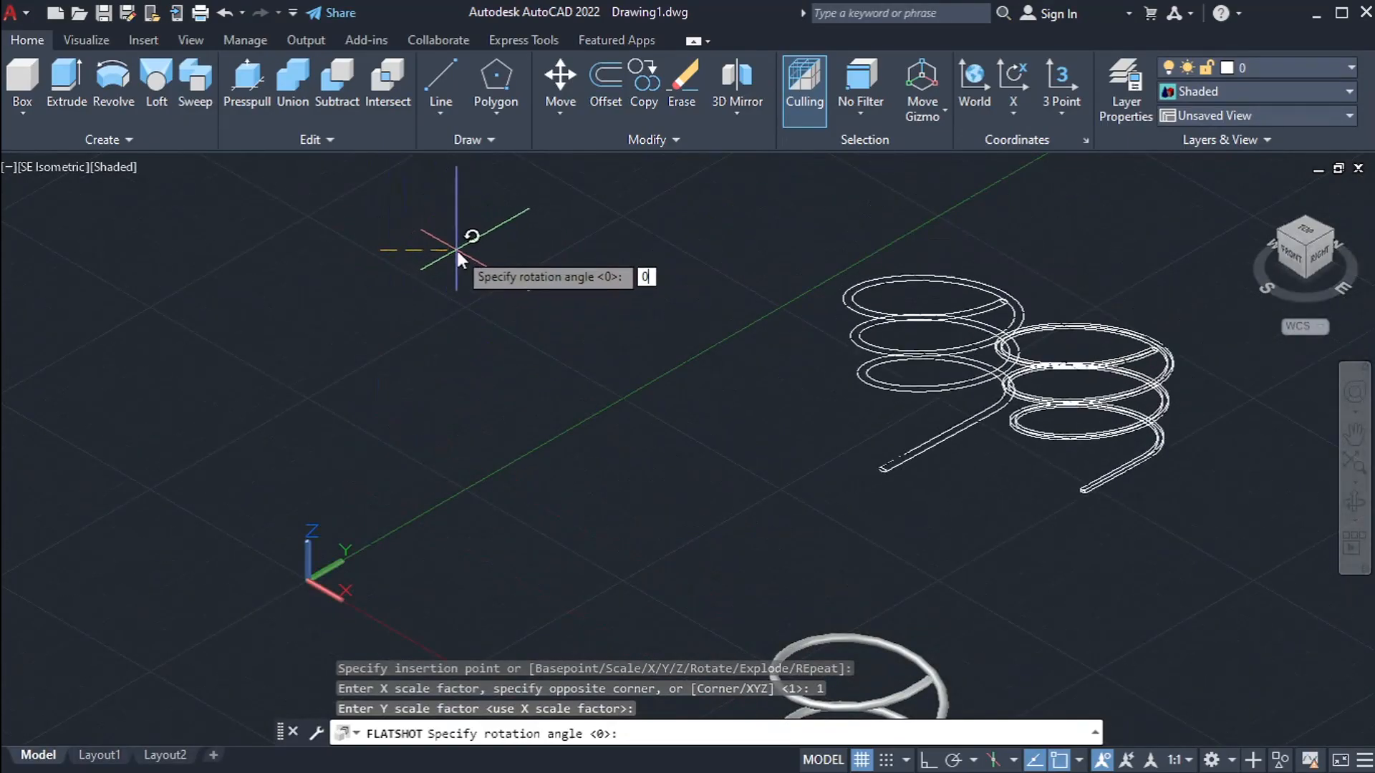
{"action": "key", "text": "Return"}
Examine the inserted flat drawing in isometric view and from the top, and return to the SE Isometric view.
{"action": "scroll", "coordinate": [458, 250], "scroll_direction": "down", "scroll_amount": 2}
{"action": "scroll", "coordinate": [587, 516], "scroll_direction": "up", "scroll_amount": 6}
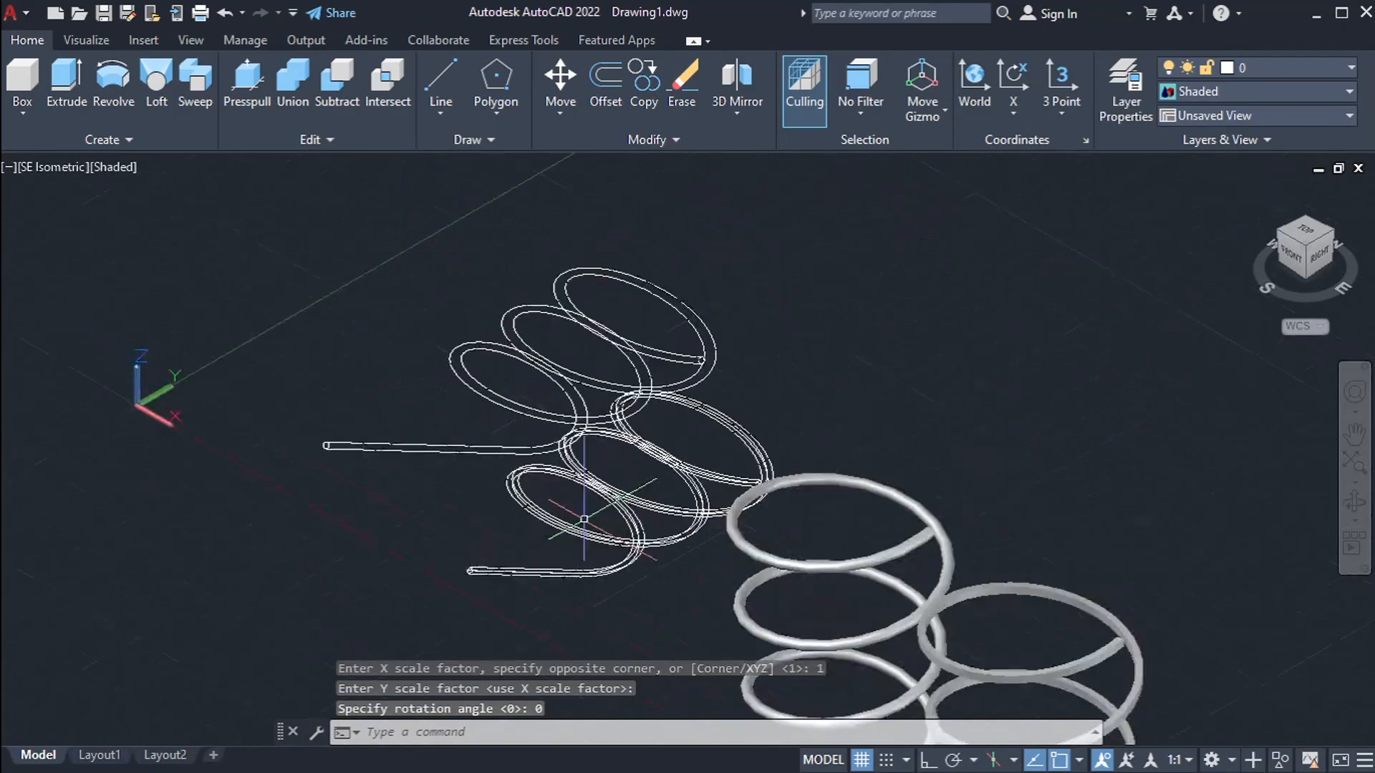
{"action": "scroll", "coordinate": [597, 496], "scroll_direction": "down", "scroll_amount": 2}
{"action": "scroll", "coordinate": [590, 498], "scroll_direction": "down", "scroll_amount": 2}
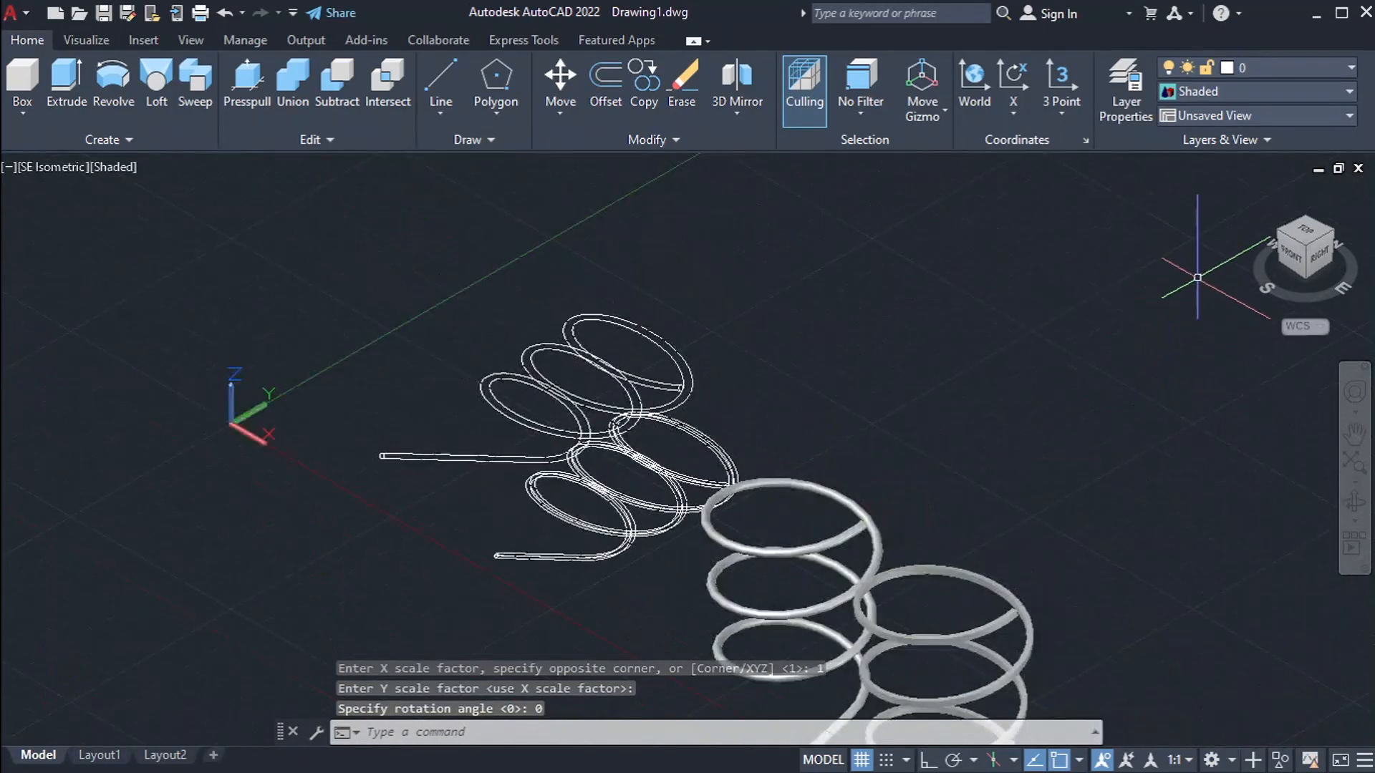
{"action": "left_click", "coordinate": [1315, 238]}
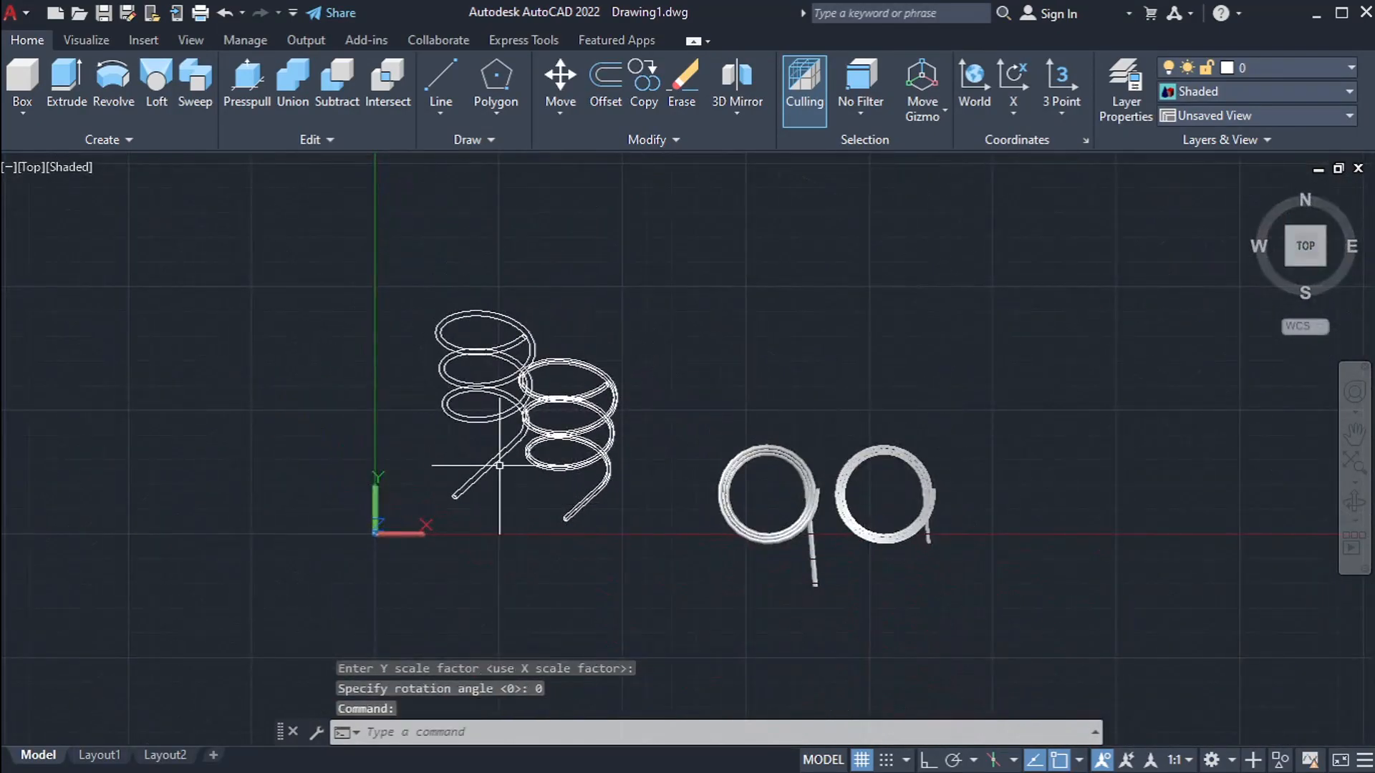
{"action": "scroll", "coordinate": [490, 402], "scroll_direction": "up", "scroll_amount": 4}
{"action": "scroll", "coordinate": [516, 405], "scroll_direction": "down", "scroll_amount": 2}
{"action": "middle_click_drag", "start_coordinate": [684, 409], "coordinate": [584, 406]}
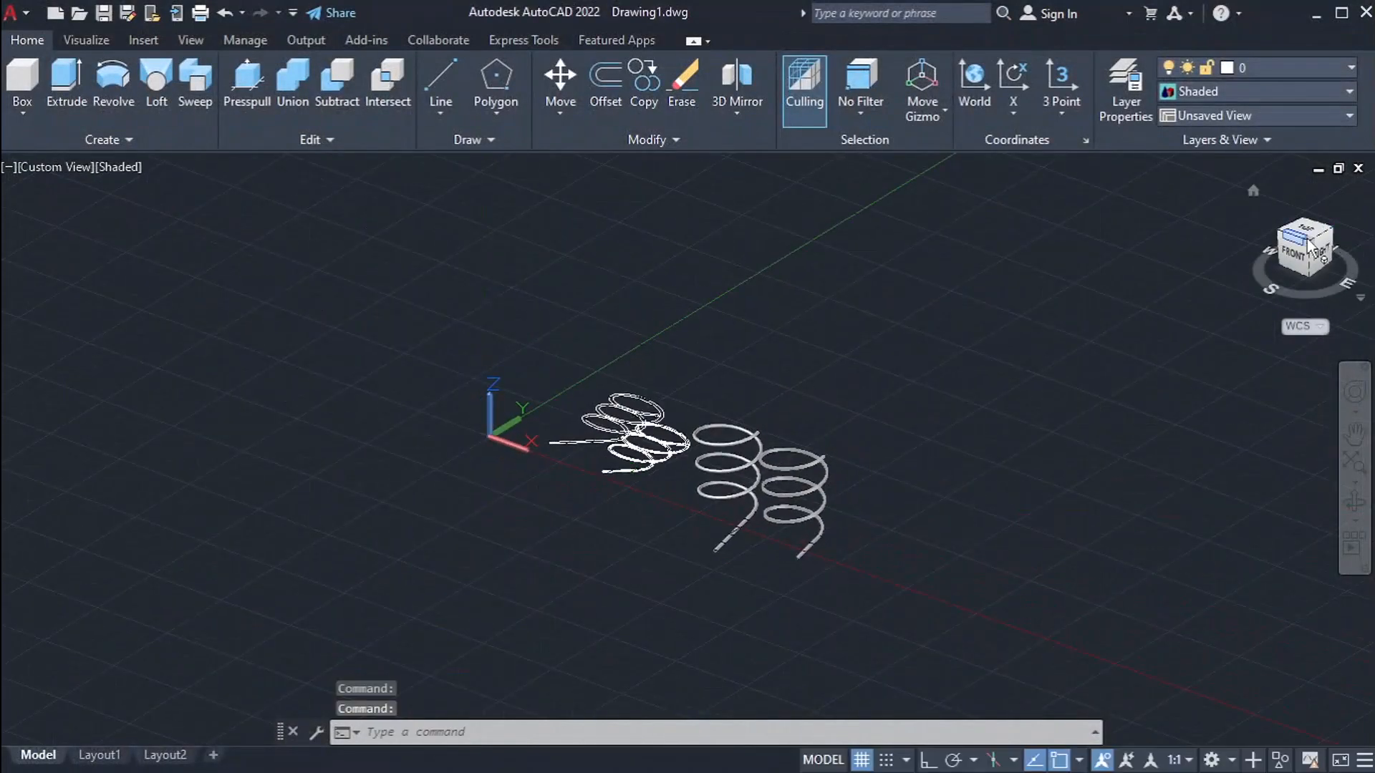
{"action": "scroll", "coordinate": [810, 457], "scroll_direction": "up", "scroll_amount": 2}
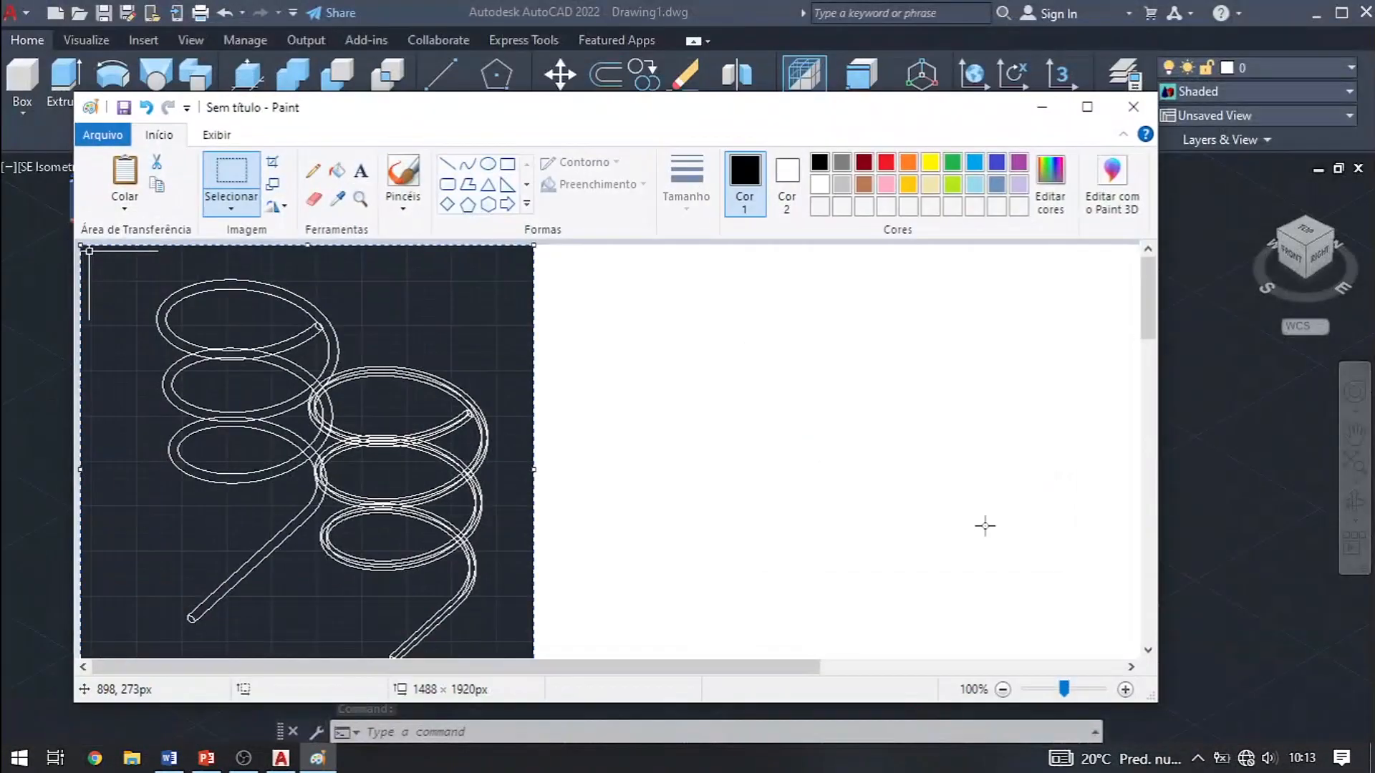
Narrow the Paint window with the flat drawing, place it beside the 3D coils for comparison, and switch back to AutoCAD.
{"action": "left_click_drag", "start_coordinate": [1146, 709], "coordinate": [547, 730]}
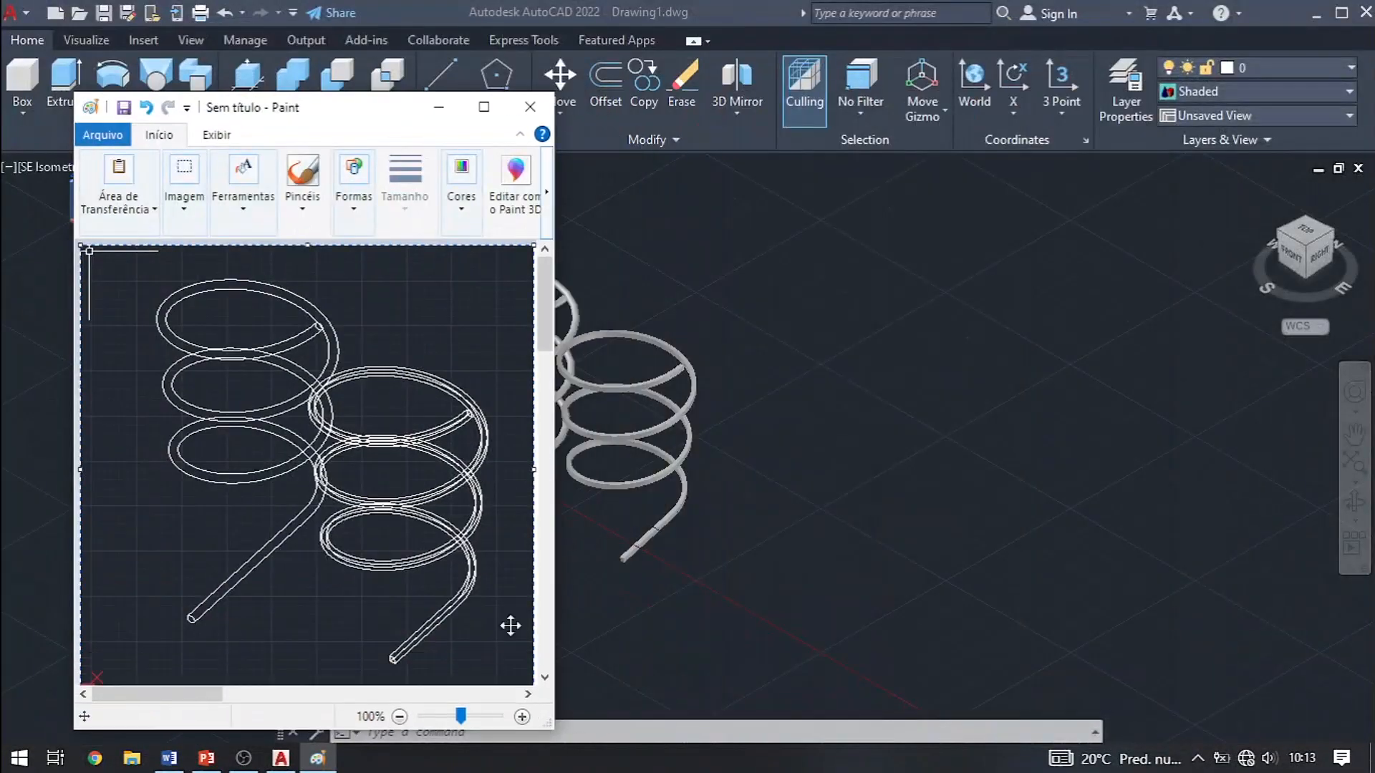
{"action": "mouse_move", "coordinate": [303, 115]}
{"action": "left_mouse_down"}
{"action": "mouse_move", "coordinate": [1013, 106]}
{"action": "mouse_move", "coordinate": [1001, 84]}
{"action": "left_mouse_up"}
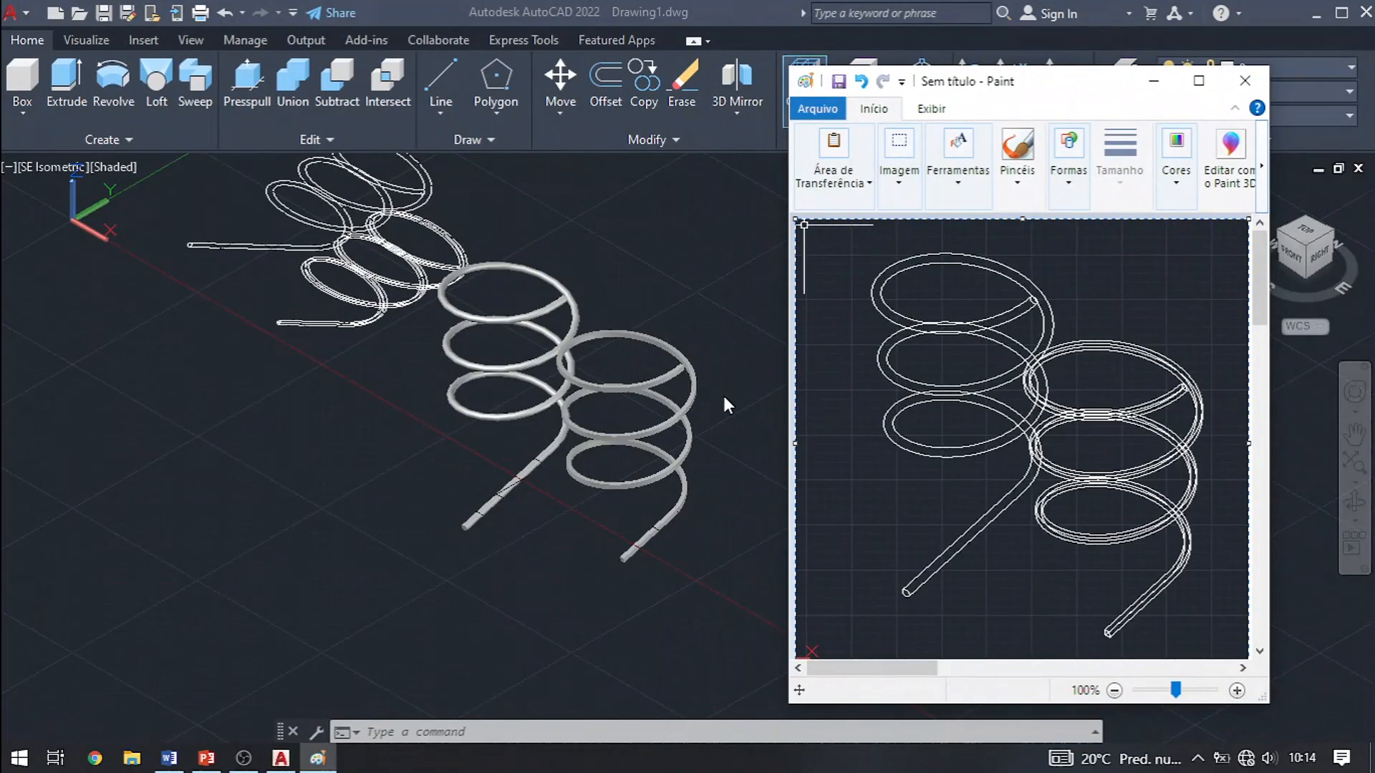
{"action": "left_click", "coordinate": [666, 268]}
{"action": "middle_click_drag", "start_coordinate": [375, 305], "coordinate": [594, 440]}
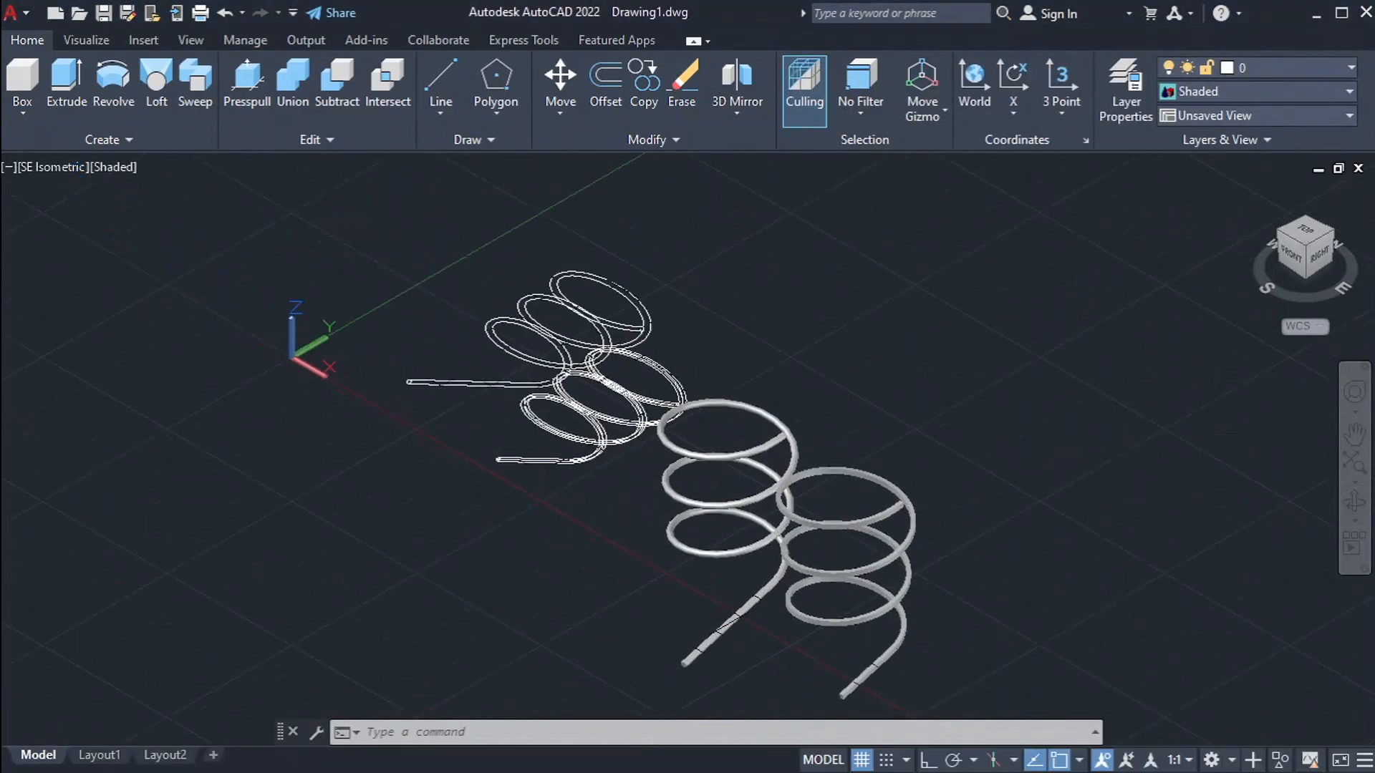
View the model from the top and examine the lines of the flattened coils at different distances.
{"action": "scroll", "coordinate": [594, 440], "scroll_direction": "up", "scroll_amount": 2}
{"action": "left_click", "coordinate": [1312, 236]}
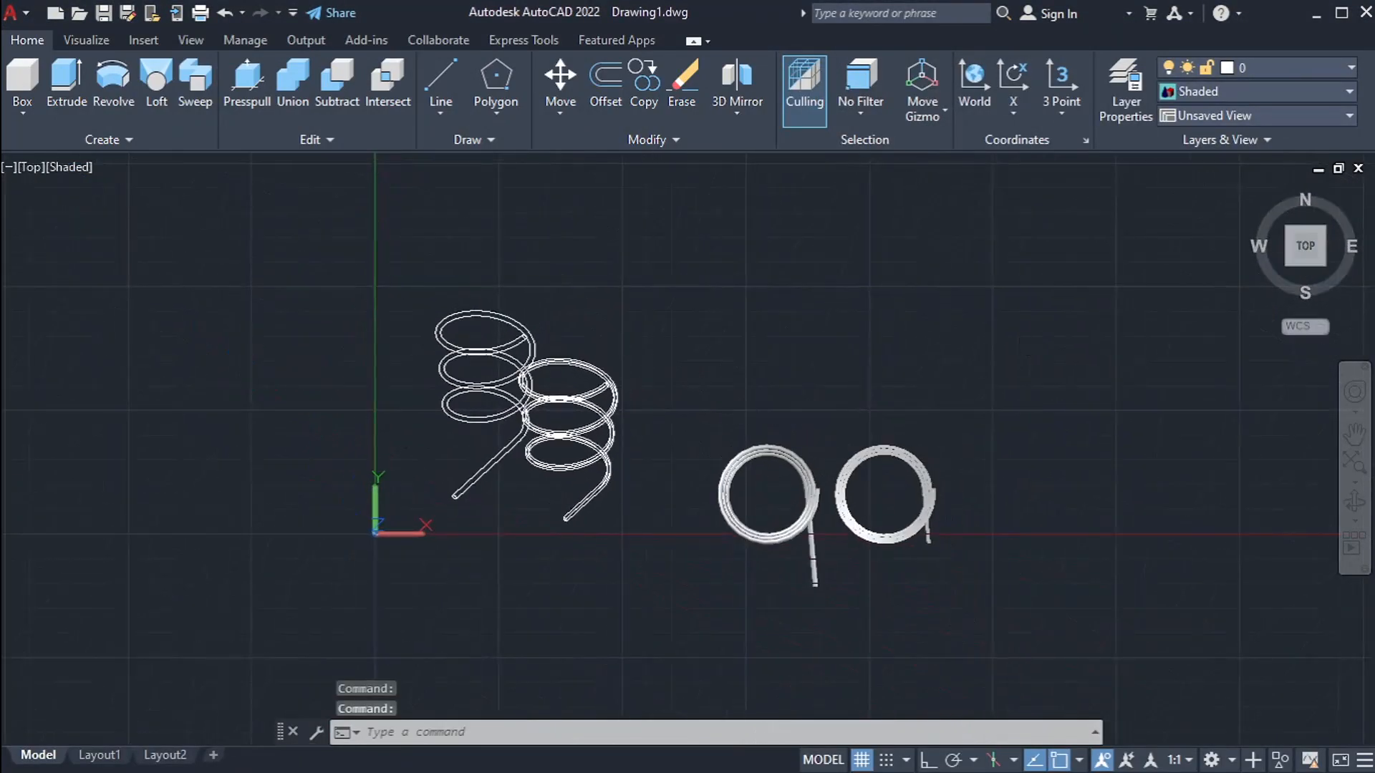
{"action": "scroll", "coordinate": [552, 294], "scroll_direction": "up", "scroll_amount": 4}
{"action": "middle_click_drag", "start_coordinate": [639, 363], "coordinate": [856, 387]}
{"action": "scroll", "coordinate": [686, 363], "scroll_direction": "up", "scroll_amount": 4}
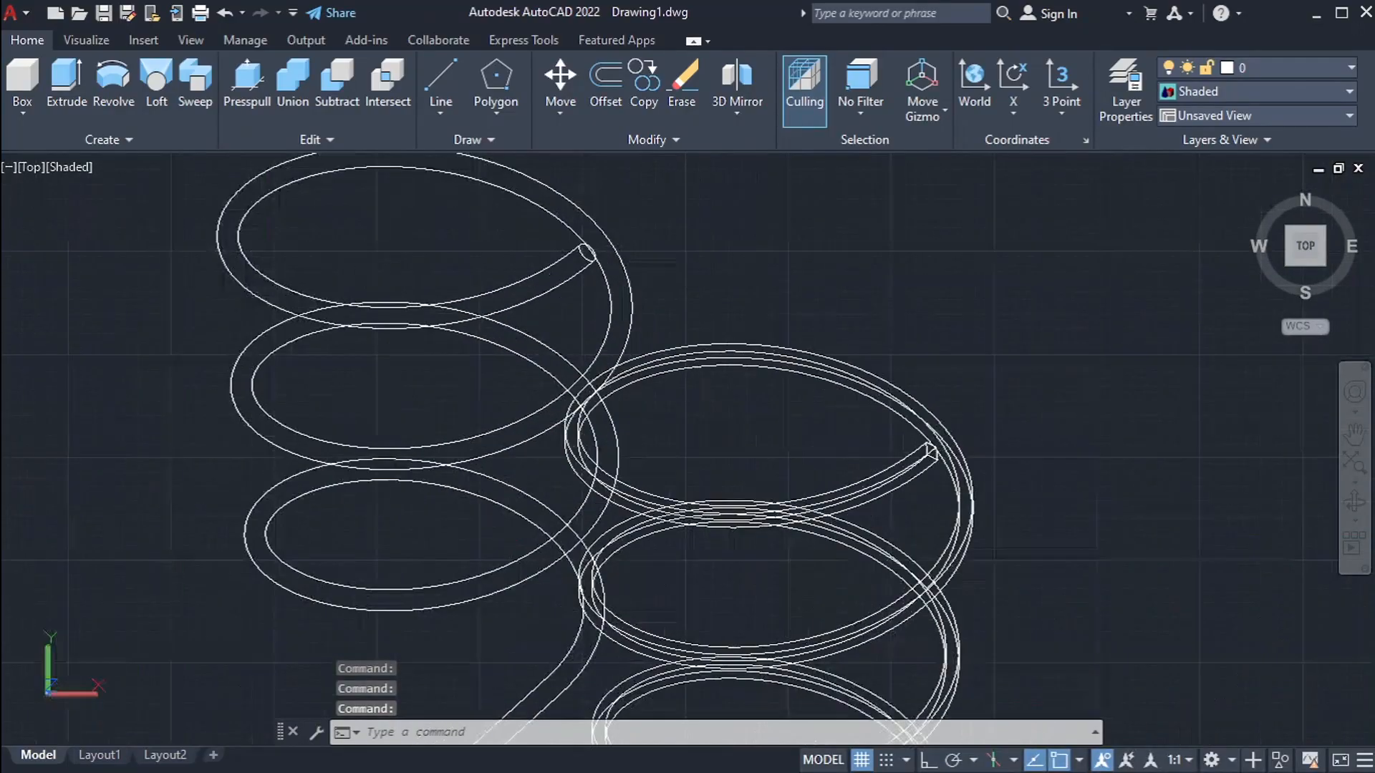
{"action": "scroll", "coordinate": [535, 371], "scroll_direction": "down", "scroll_amount": 6}
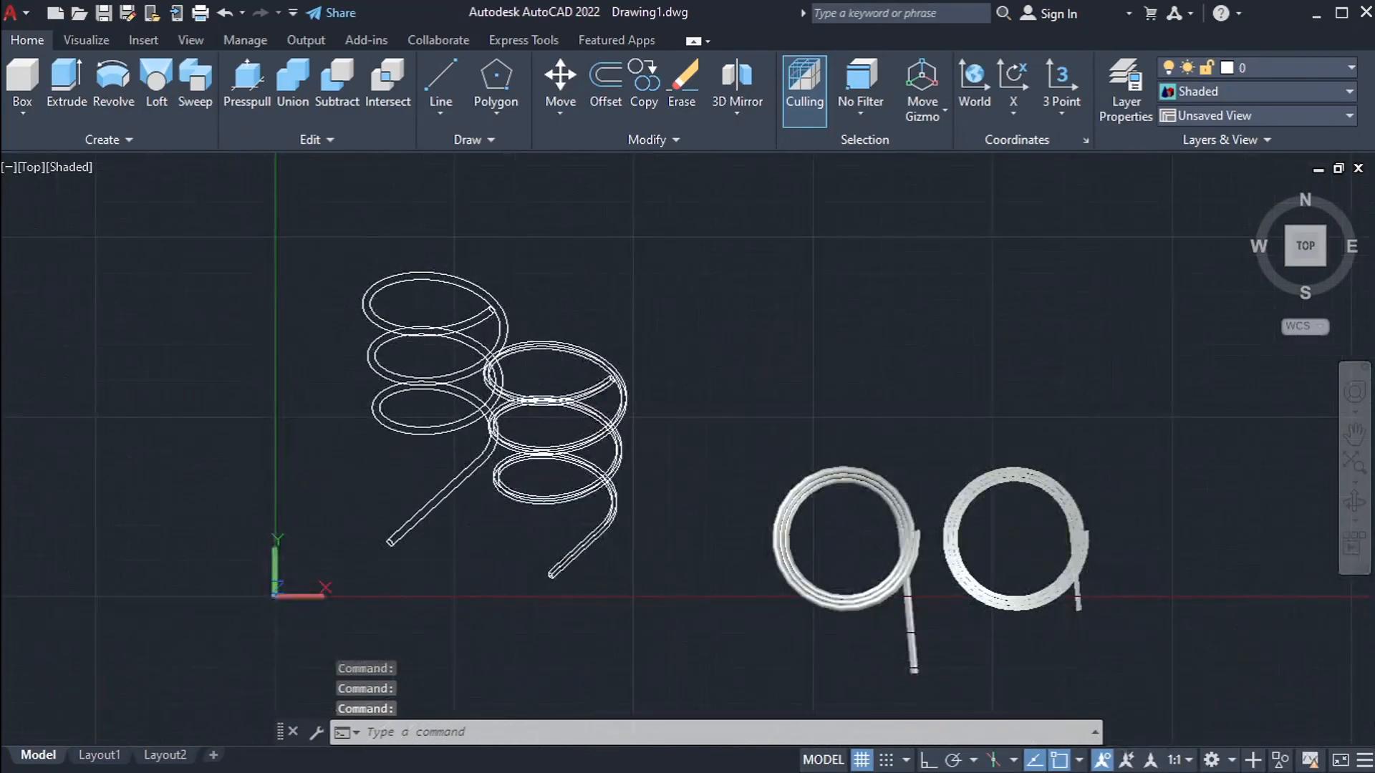
{"action": "scroll", "coordinate": [573, 329], "scroll_direction": "up", "scroll_amount": 4}
{"action": "middle_click_drag", "start_coordinate": [806, 477], "coordinate": [756, 381]}
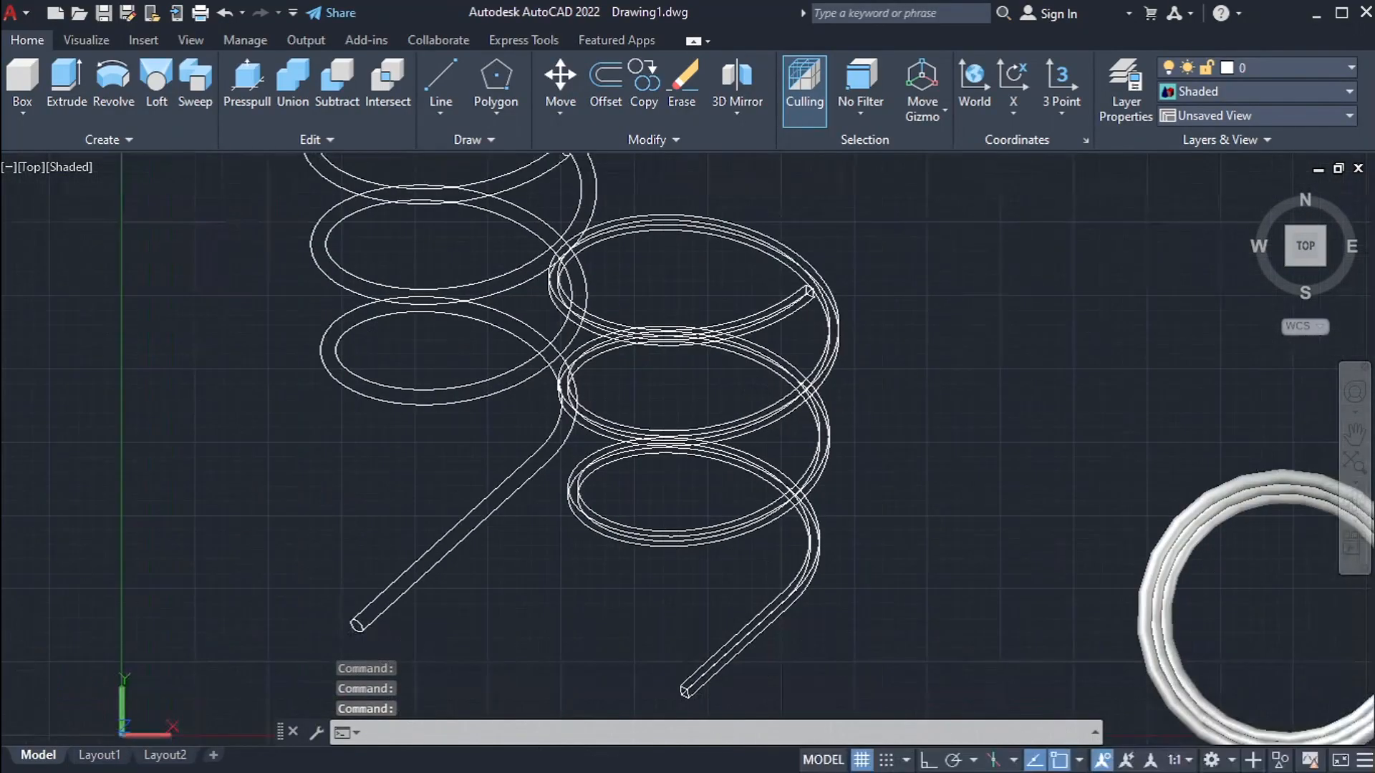
{"action": "scroll", "coordinate": [763, 574], "scroll_direction": "up", "scroll_amount": 3}
{"action": "scroll", "coordinate": [664, 497], "scroll_direction": "down", "scroll_amount": 7}
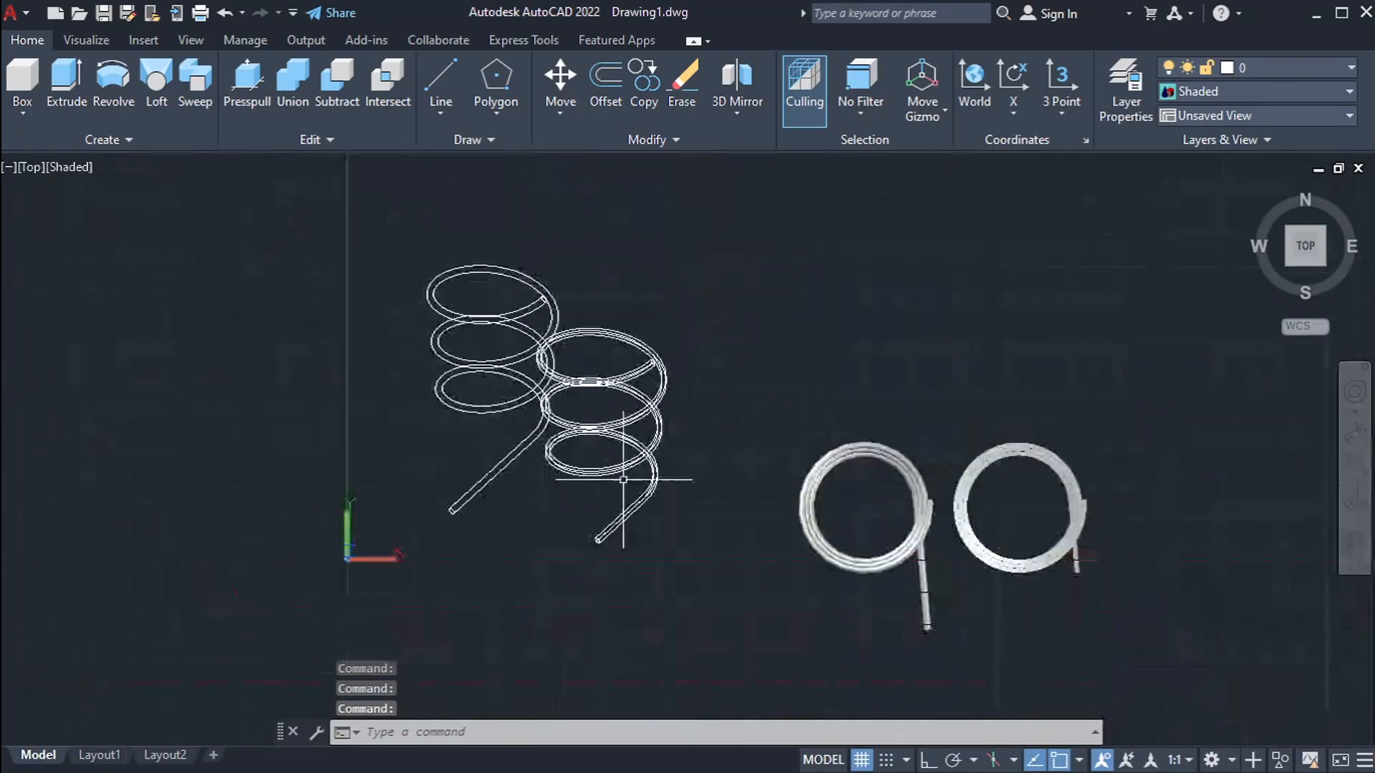
{"action": "scroll", "coordinate": [549, 396], "scroll_direction": "up", "scroll_amount": 6}
{"action": "scroll", "coordinate": [345, 355], "scroll_direction": "down", "scroll_amount": 6}
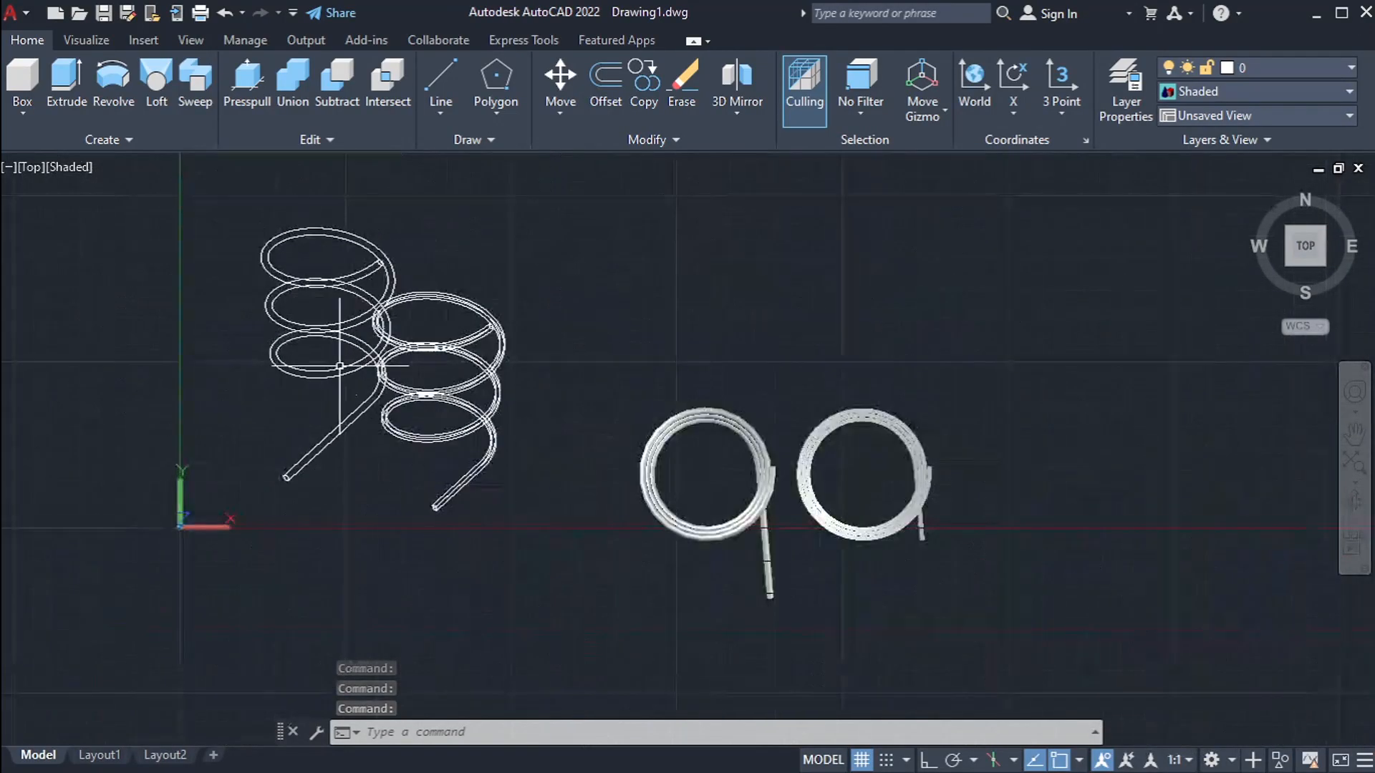
Examine the two 3D coils closely from the top and in SE Isometric view, together with their flattened drawing.
{"action": "middle_click_drag", "start_coordinate": [620, 453], "coordinate": [563, 454]}
{"action": "scroll", "coordinate": [830, 486], "scroll_direction": "up", "scroll_amount": 8}
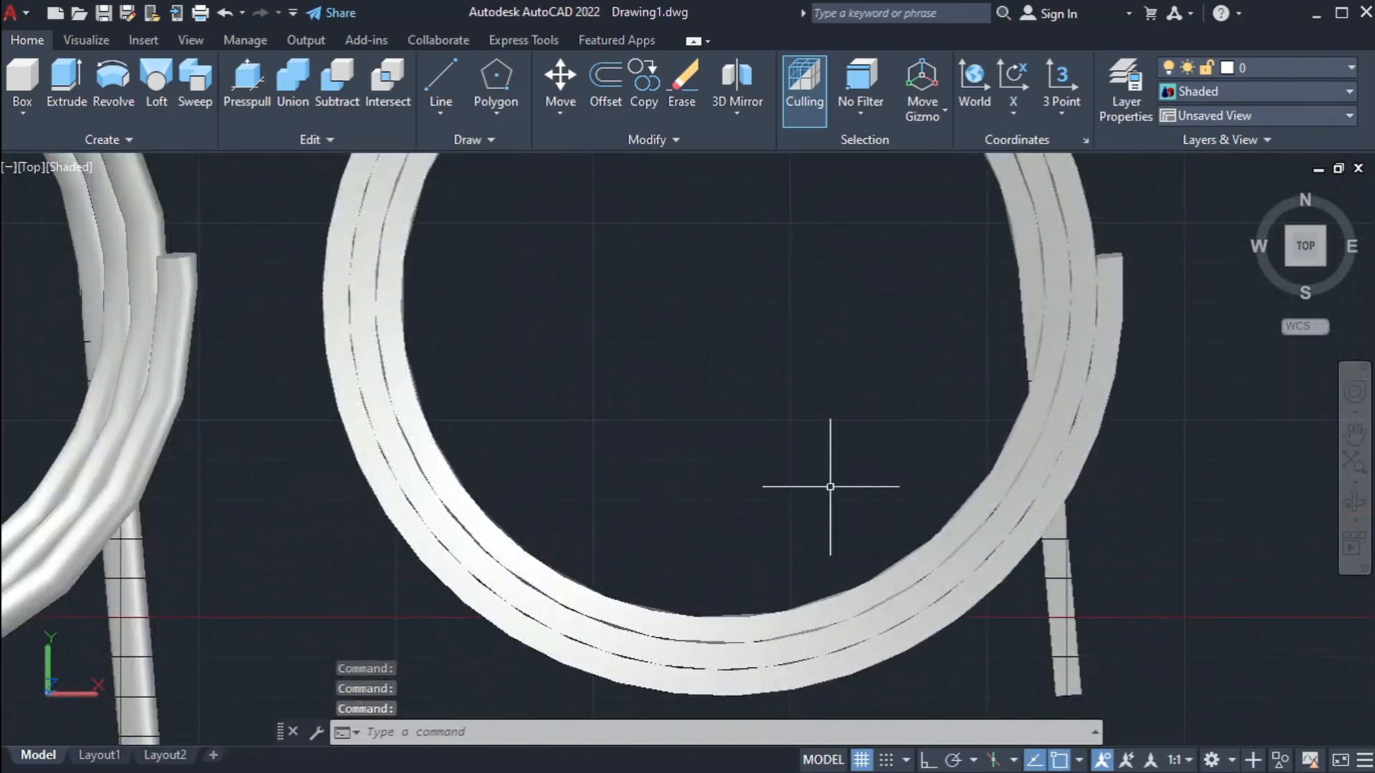
{"action": "scroll", "coordinate": [831, 487], "scroll_direction": "down", "scroll_amount": 8}
{"action": "scroll", "coordinate": [894, 442], "scroll_direction": "down", "scroll_amount": 2}
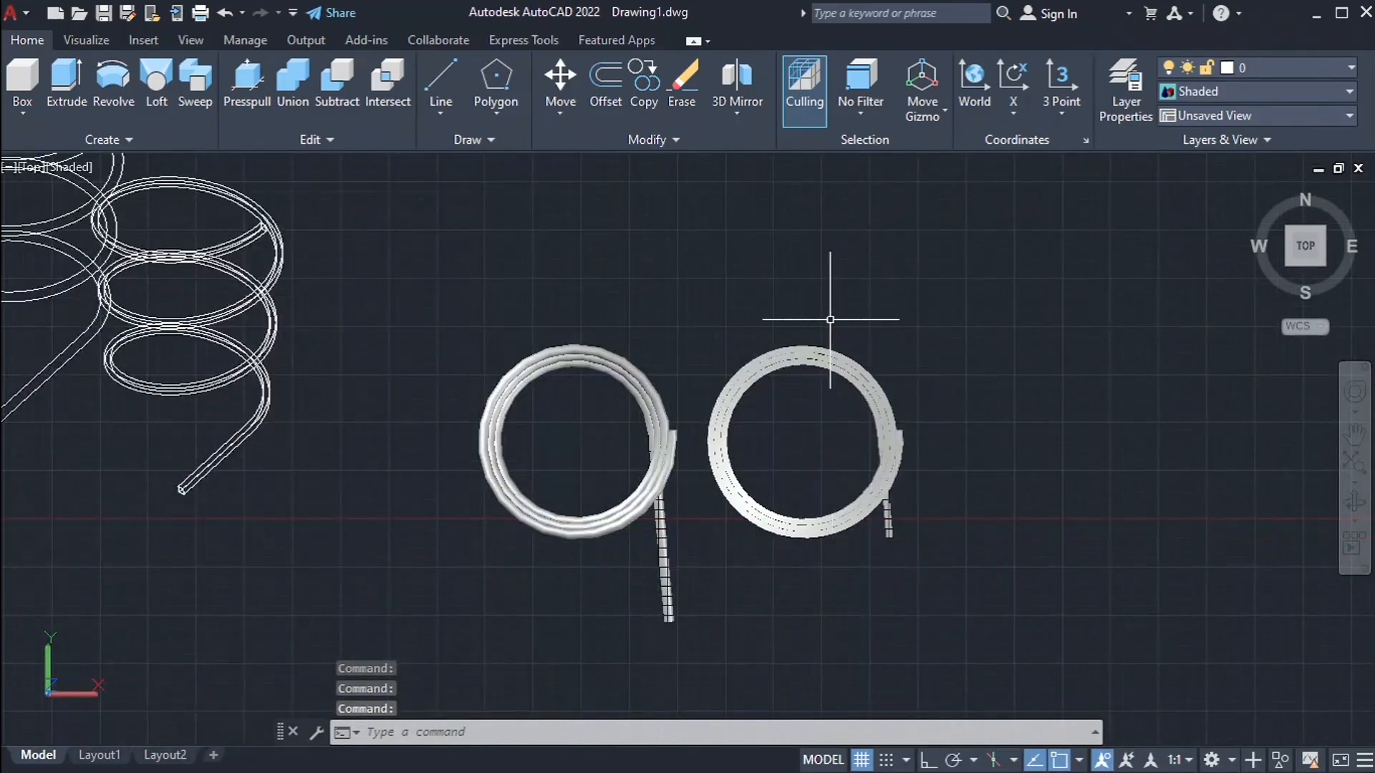
{"action": "left_click", "coordinate": [1322, 264]}
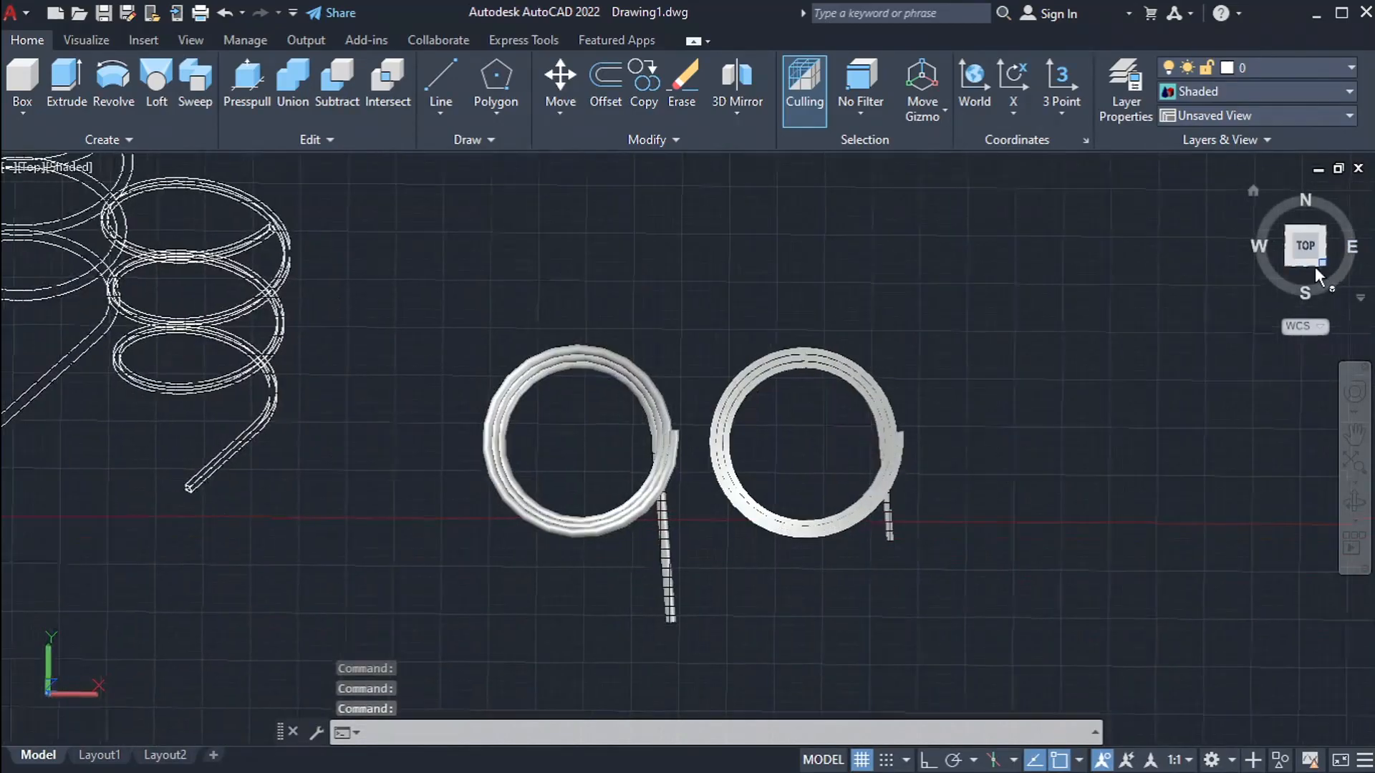
{"action": "scroll", "coordinate": [737, 651], "scroll_direction": "up", "scroll_amount": 5}
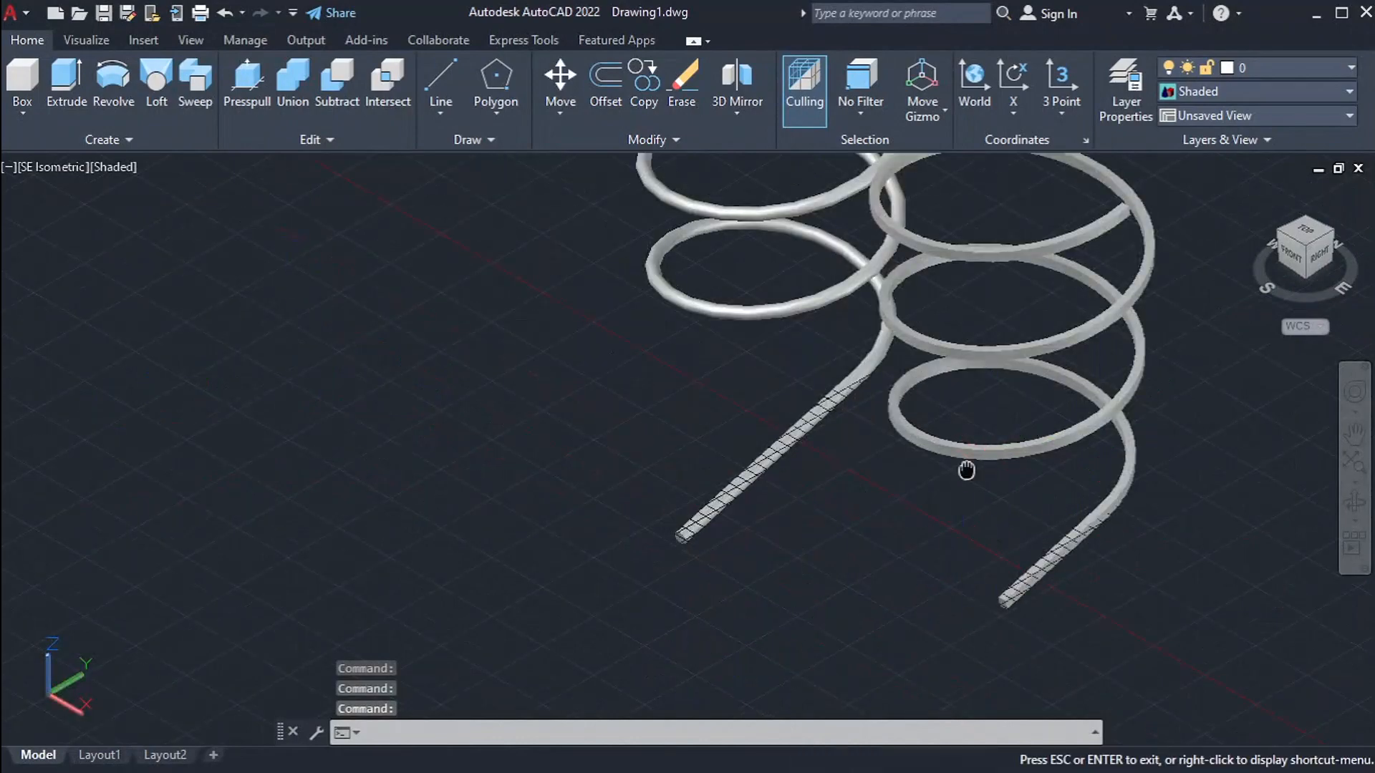
{"action": "middle_click_drag", "start_coordinate": [967, 470], "coordinate": [752, 609]}
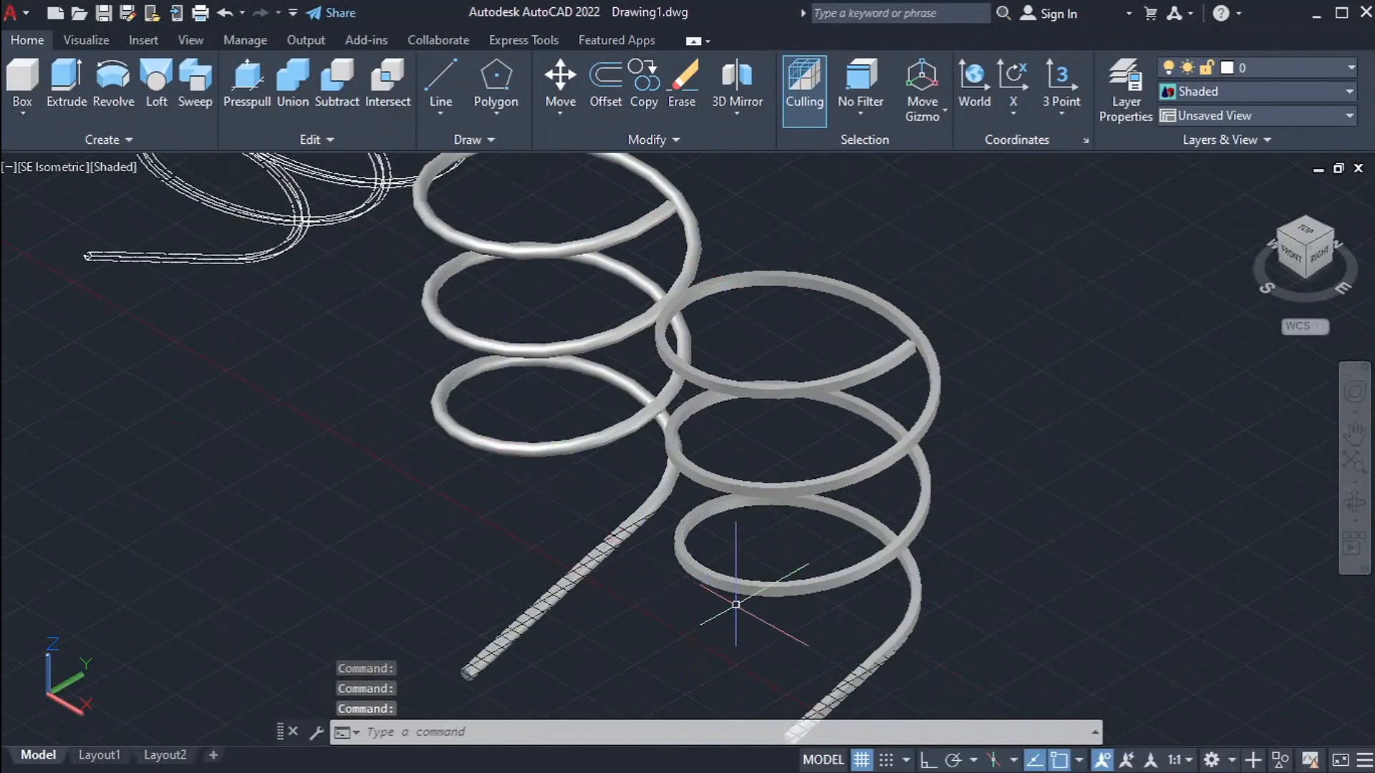
{"action": "scroll", "coordinate": [735, 605], "scroll_direction": "up", "scroll_amount": 2}
{"action": "middle_click_drag", "start_coordinate": [529, 234], "coordinate": [623, 482]}
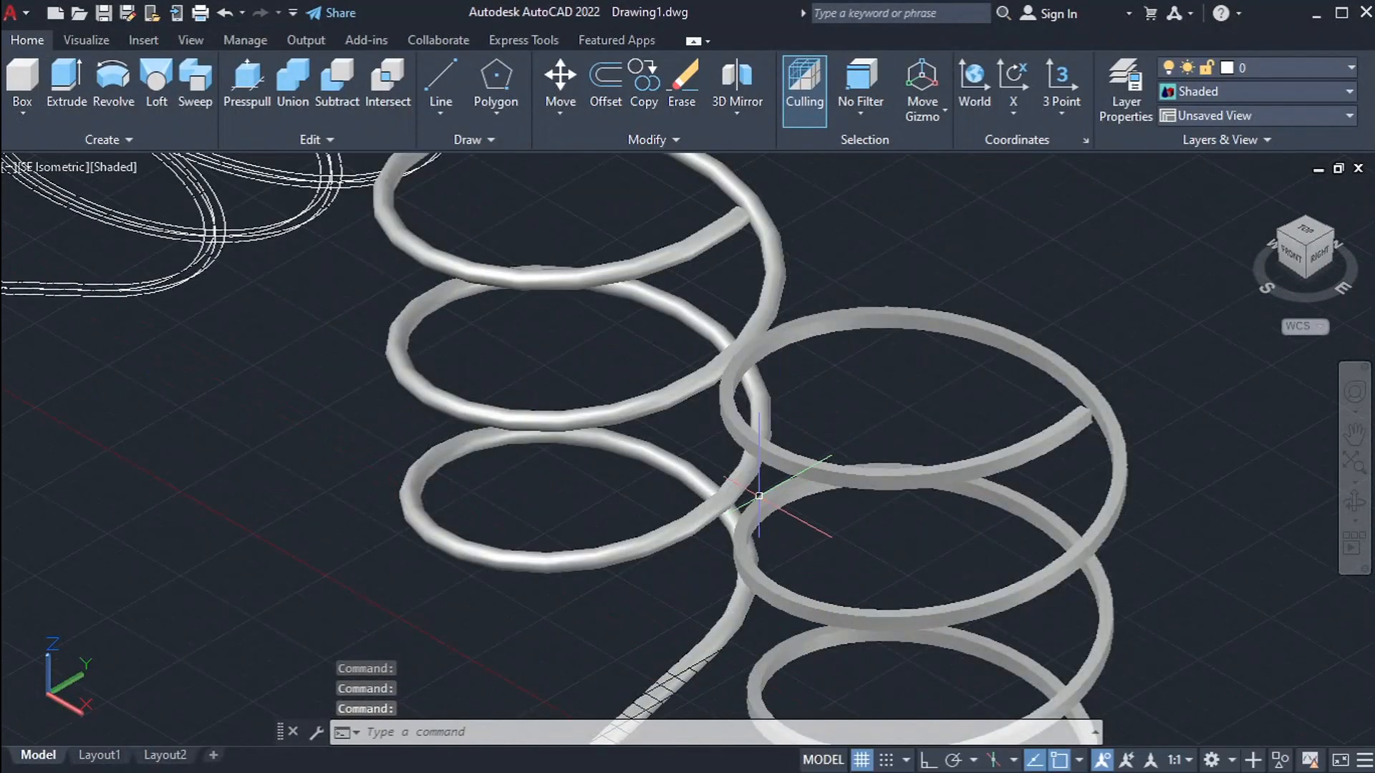
{"action": "scroll", "coordinate": [810, 457], "scroll_direction": "down", "scroll_amount": 3}
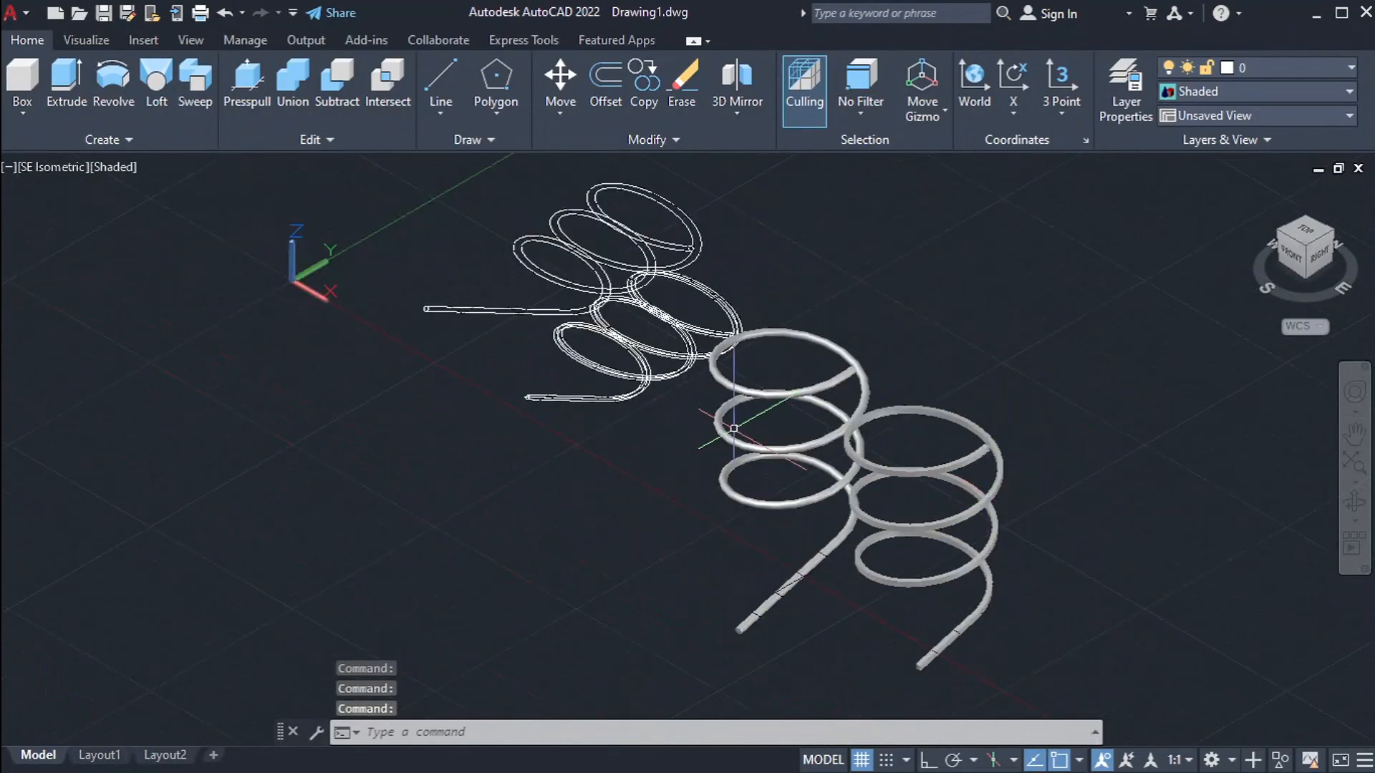
View the model from the top and explode the flattened drawing of the coils into separate objects.
{"action": "scroll", "coordinate": [669, 396], "scroll_direction": "up", "scroll_amount": 2}
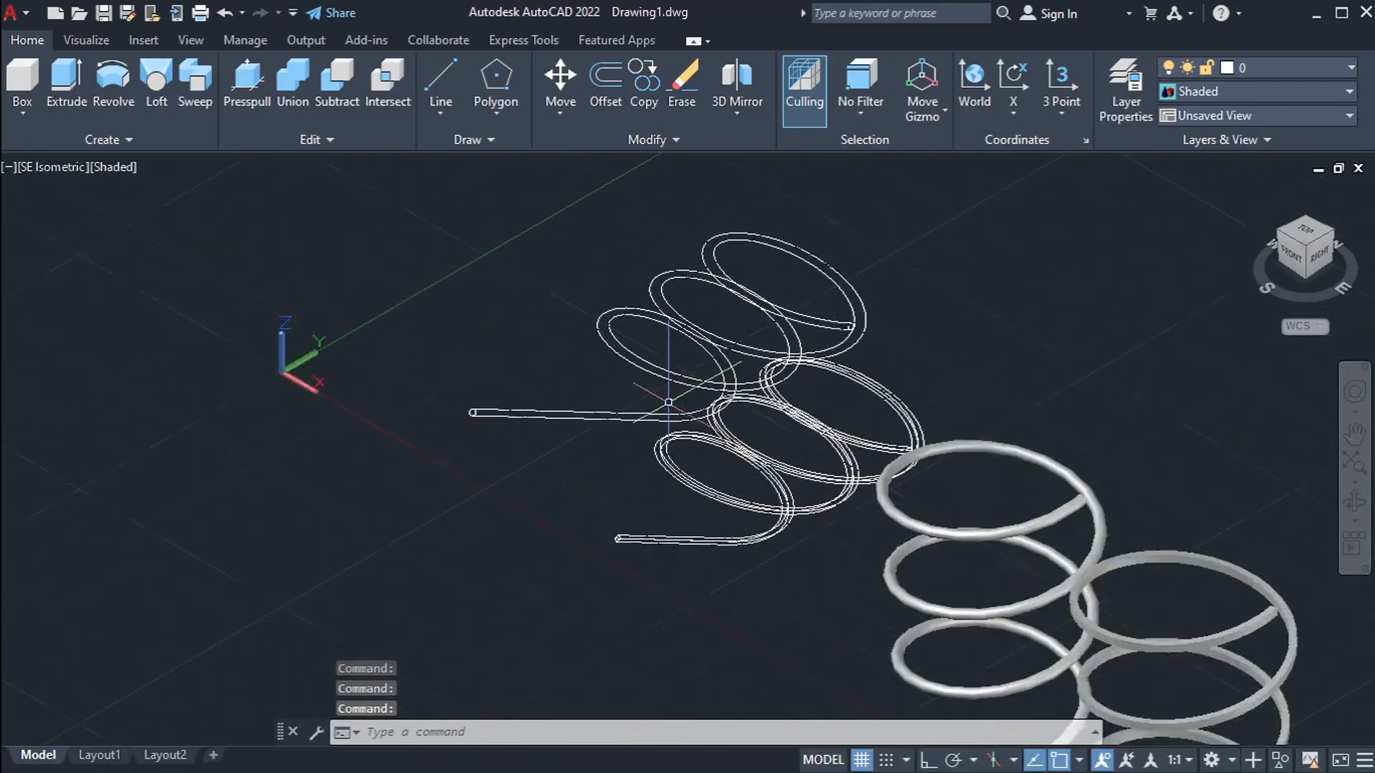
{"action": "left_click", "coordinate": [1302, 235]}
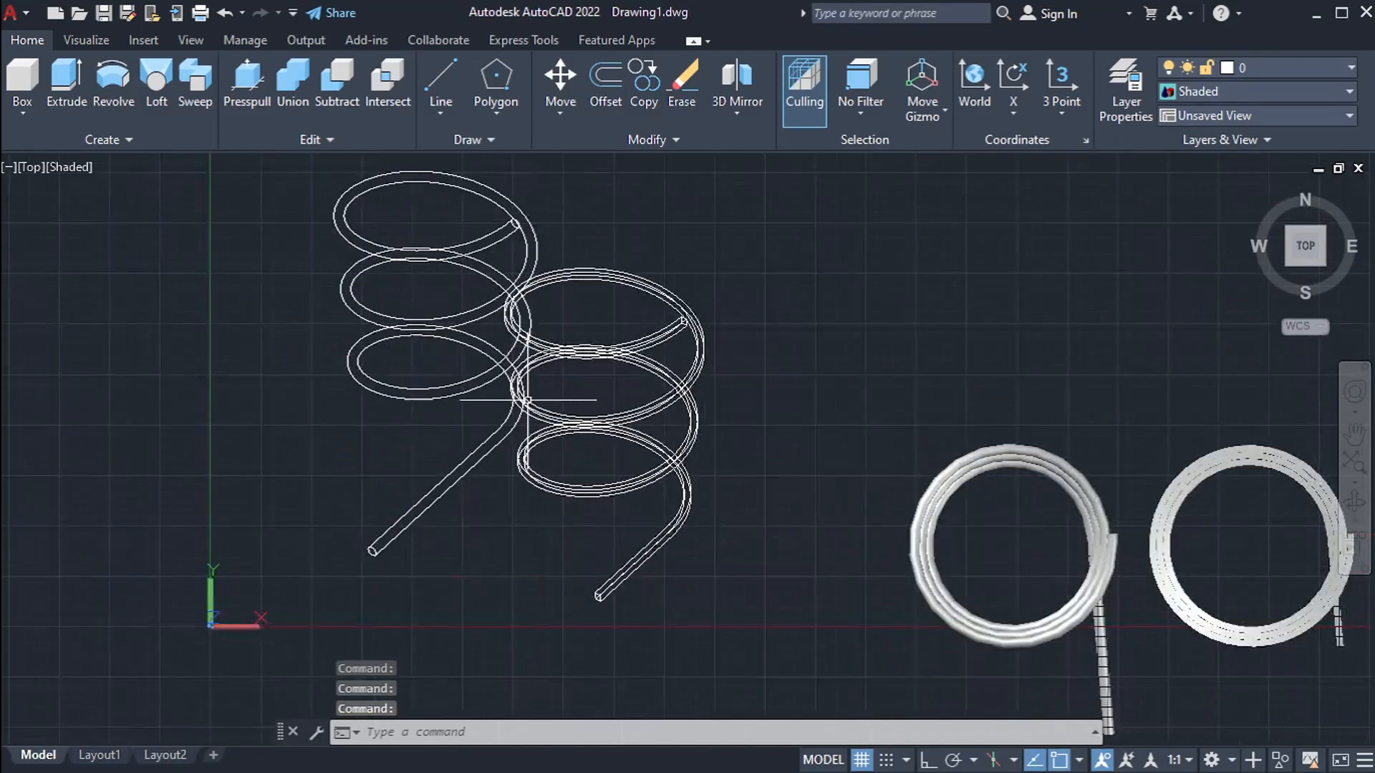
{"action": "scroll", "coordinate": [527, 400], "scroll_direction": "up", "scroll_amount": 5}
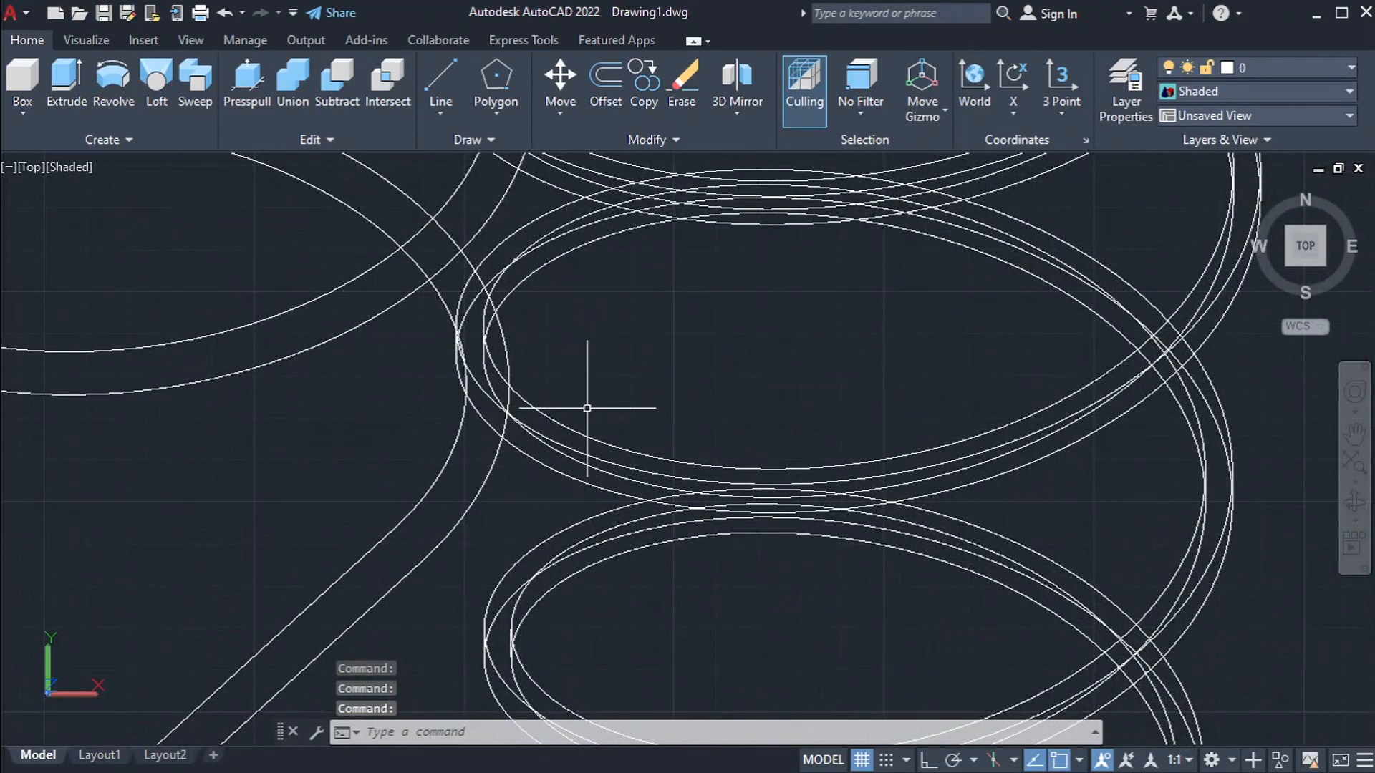
{"action": "scroll", "coordinate": [587, 408], "scroll_direction": "down", "scroll_amount": 4}
{"action": "left_click", "coordinate": [610, 465]}
{"action": "left_click", "coordinate": [610, 469]}
{"action": "scroll", "coordinate": [659, 455], "scroll_direction": "down", "scroll_amount": 4}
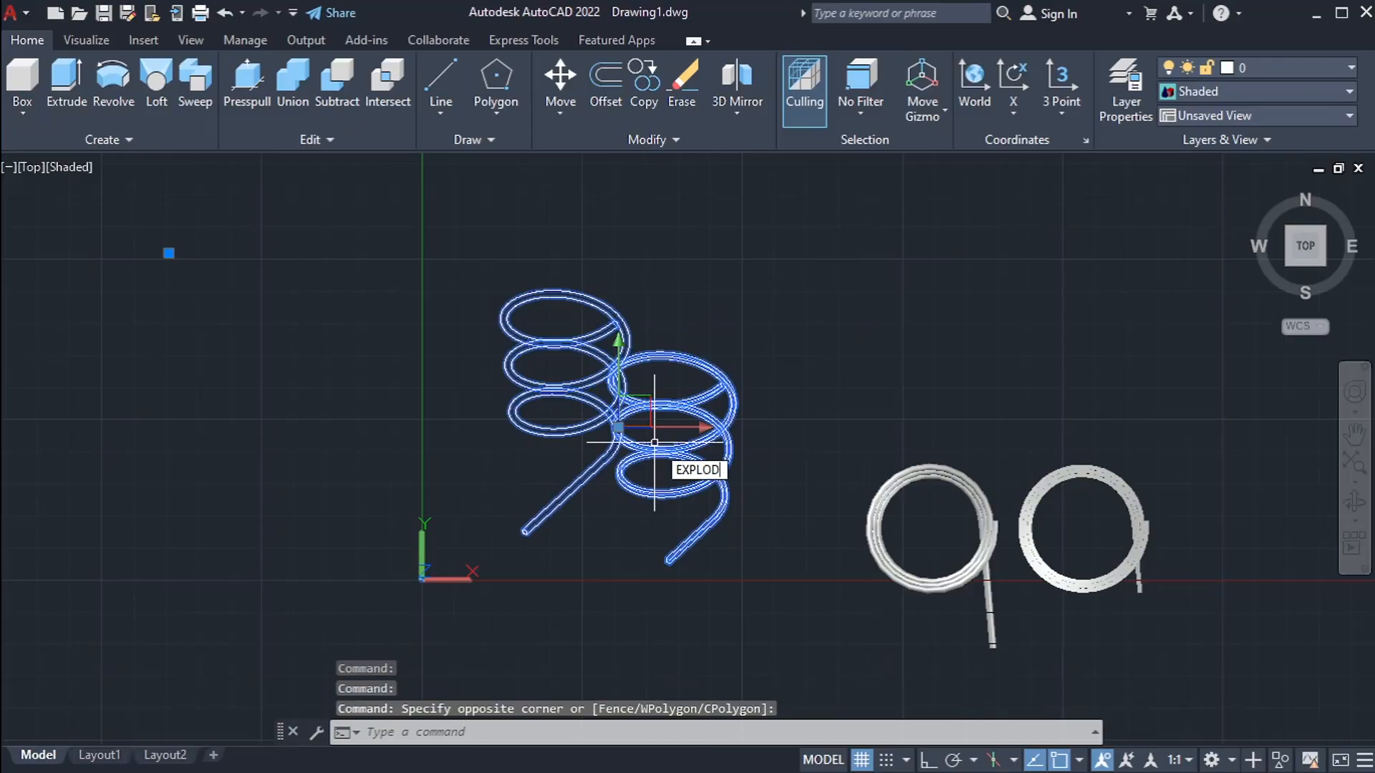
{"action": "key", "text": "Return"}
Select two splines of the exploded flat coil drawing, inspect their properties, then close the properties and clear the selection.
{"action": "scroll", "coordinate": [654, 443], "scroll_direction": "up", "scroll_amount": 4}
{"action": "left_click", "coordinate": [629, 459]}
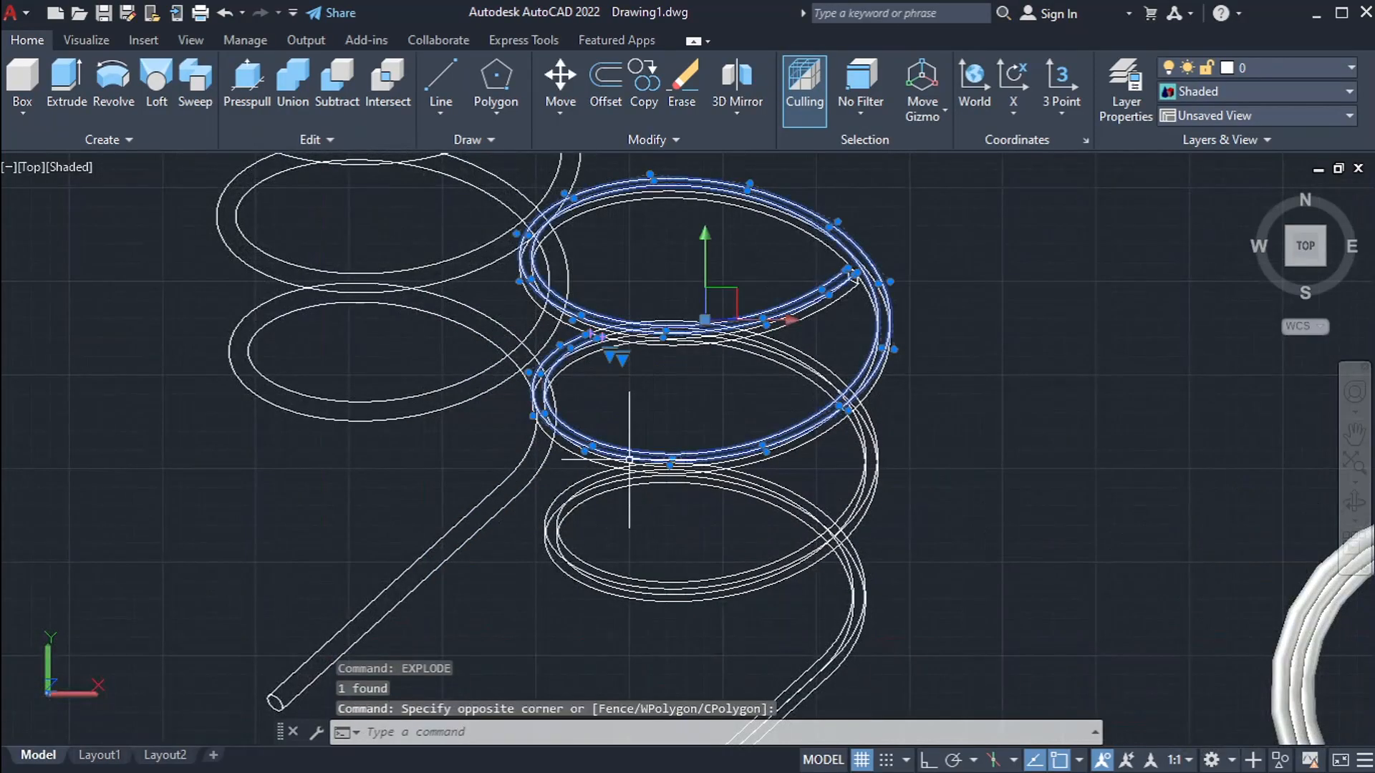
{"action": "key", "text": "ctrl+1"}
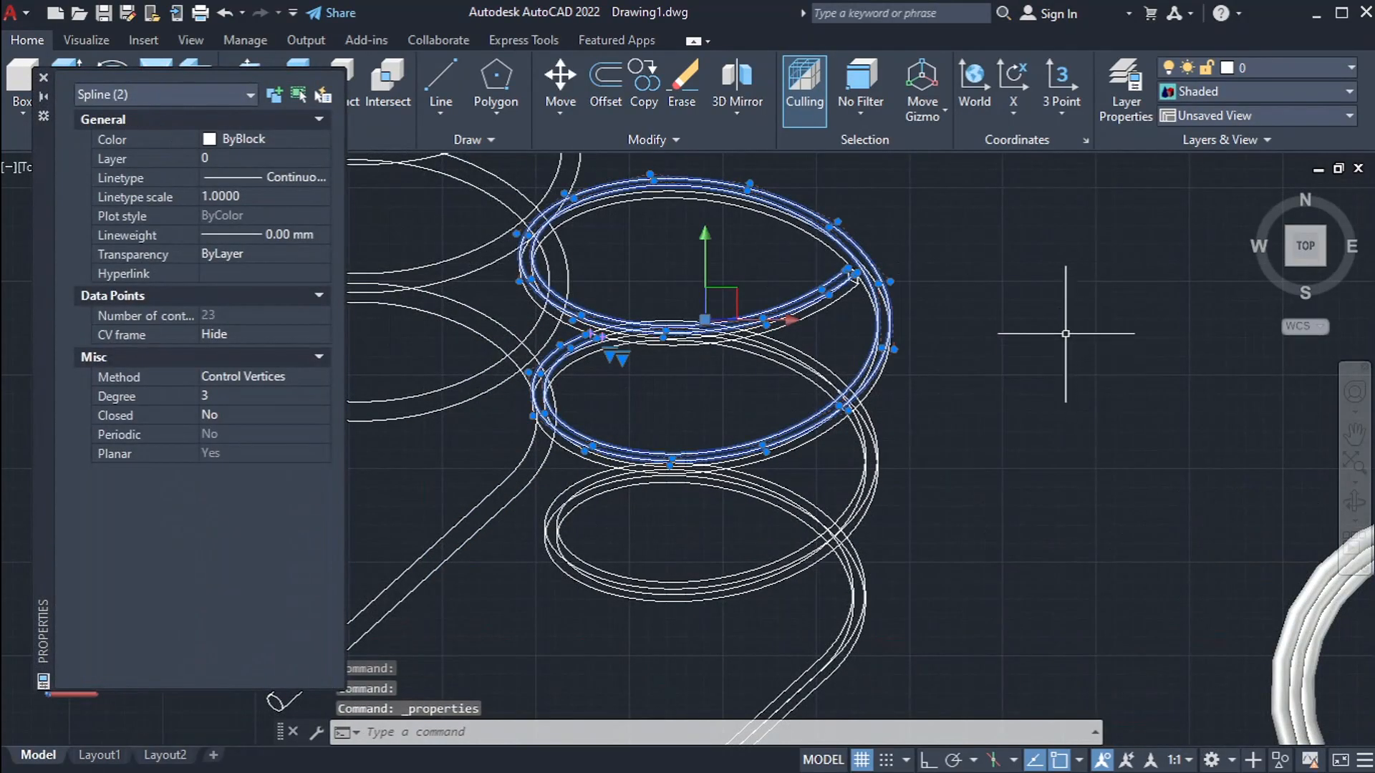
{"action": "key", "text": "ctrl+1"}
{"action": "scroll", "coordinate": [910, 291], "scroll_direction": "up", "scroll_amount": 3}
{"action": "key", "text": "Escape"}
{"action": "key", "text": "Escape"}
{"action": "scroll", "coordinate": [509, 362], "scroll_direction": "down", "scroll_amount": 5}
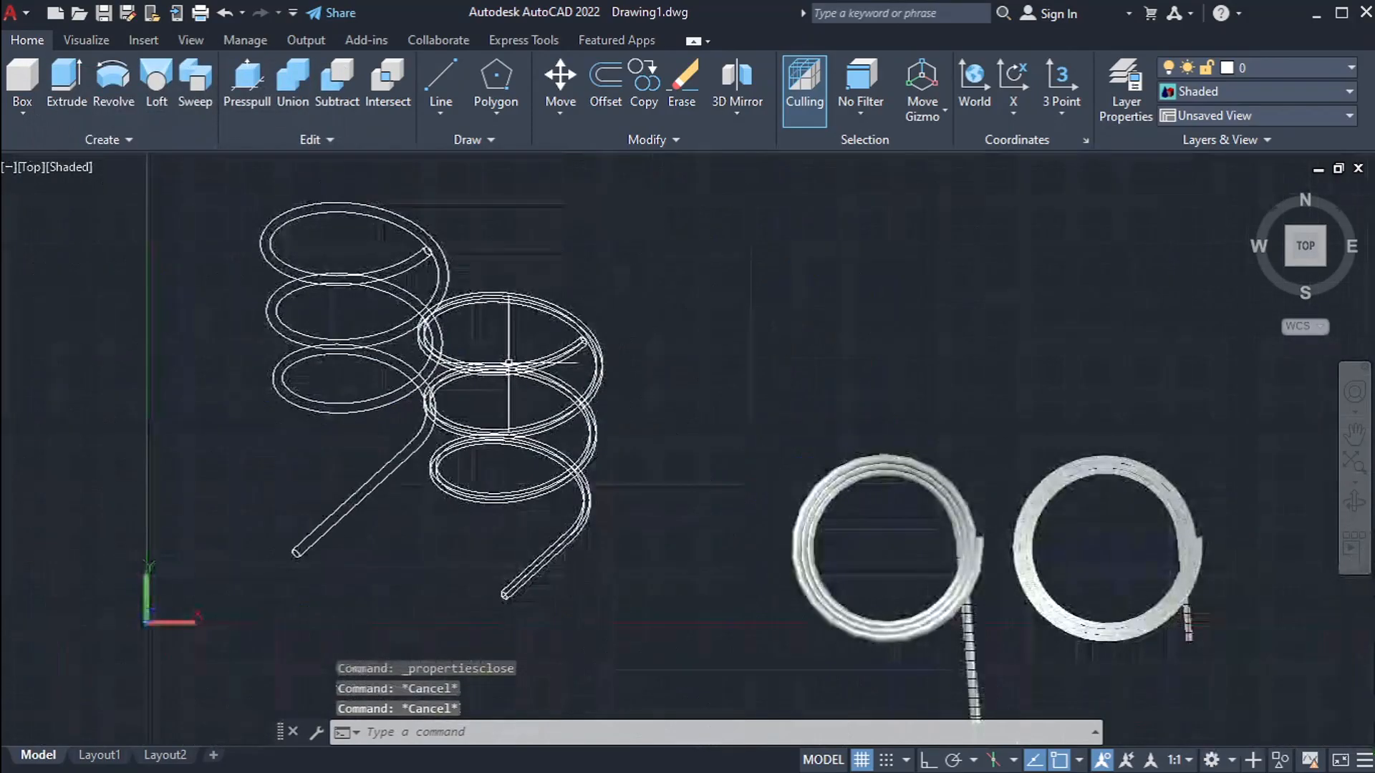
{"action": "scroll", "coordinate": [509, 363], "scroll_direction": "down", "scroll_amount": 2}
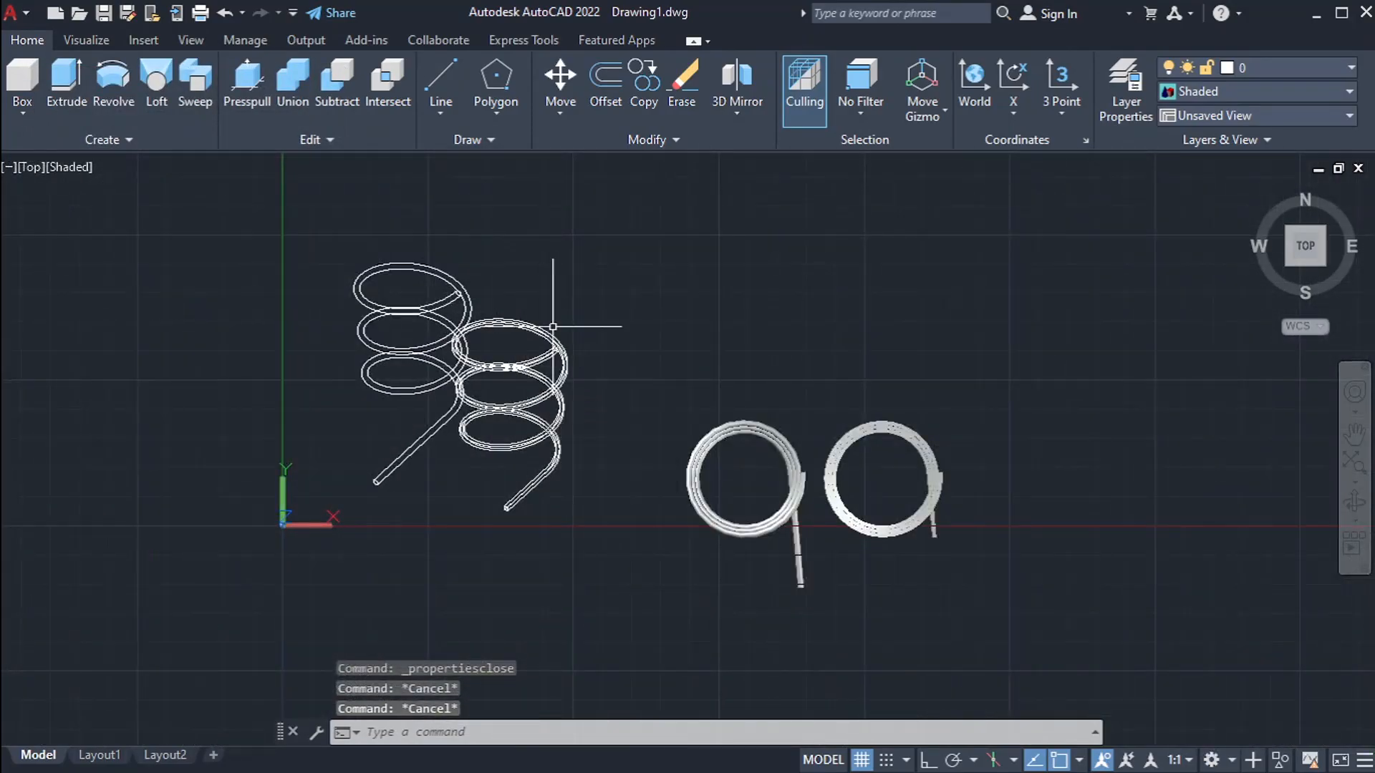